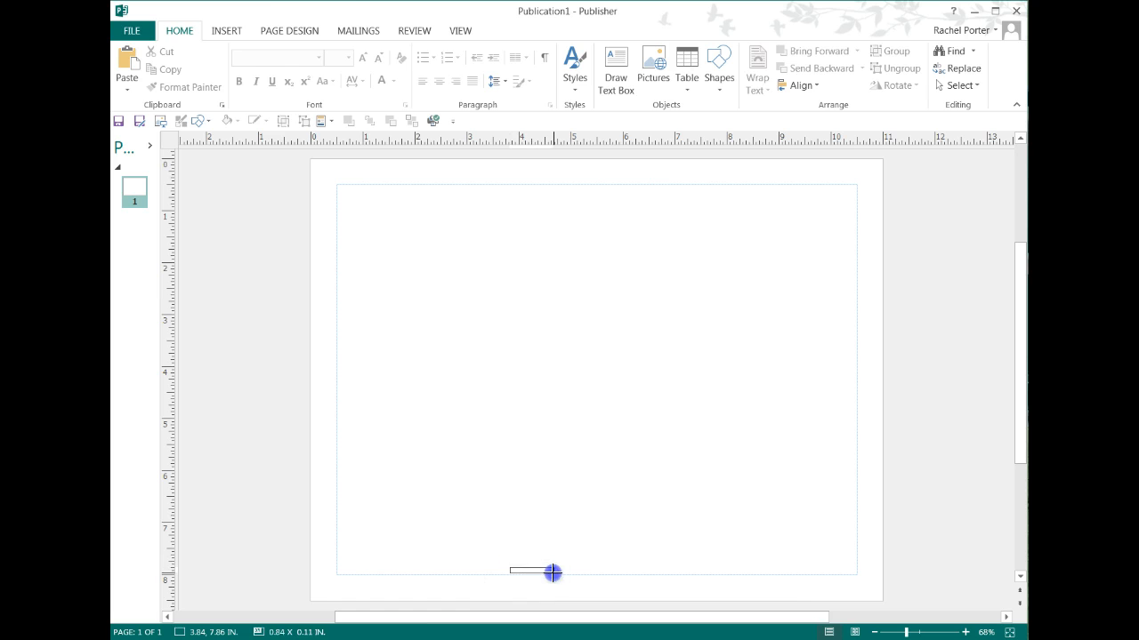
Draw a thin rectangle about 0.11" tall, set its width to 1", and align it with the page's lower margin near the centre.
left_click_drag(558, 572, 560, 573)
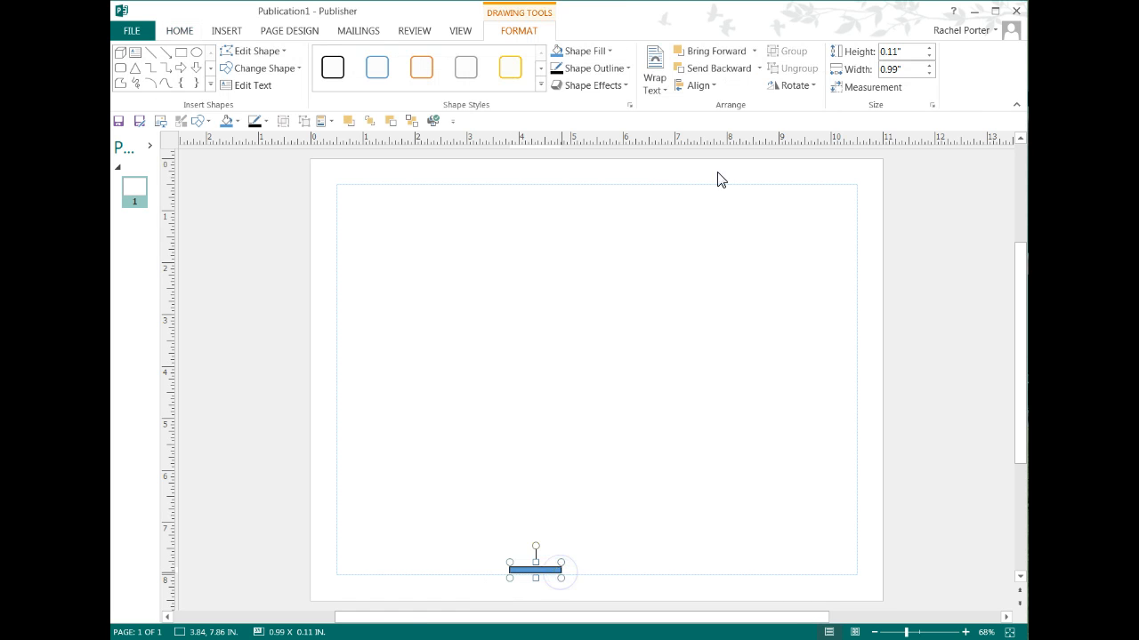
left_click(914, 71)
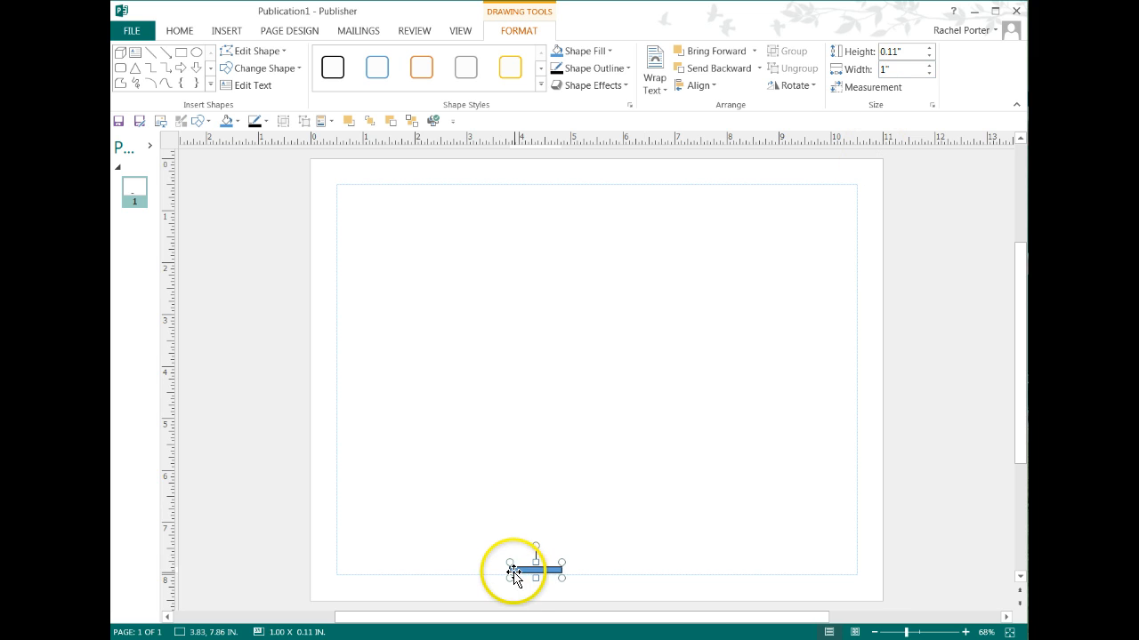
left_click_drag(549, 568, 549, 567)
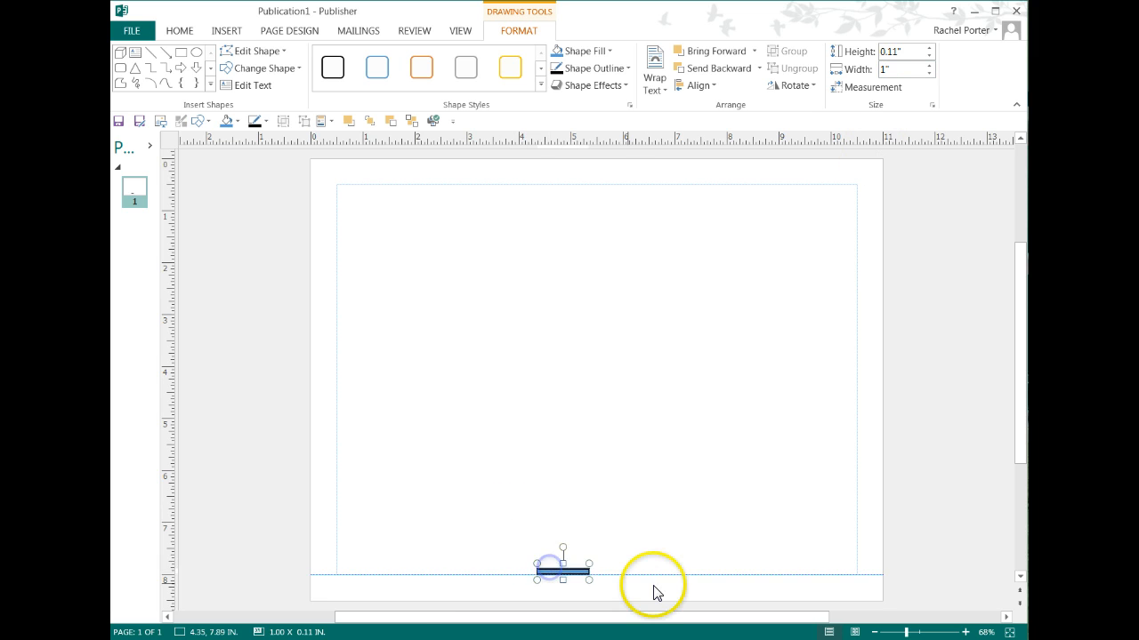
left_click(480, 385)
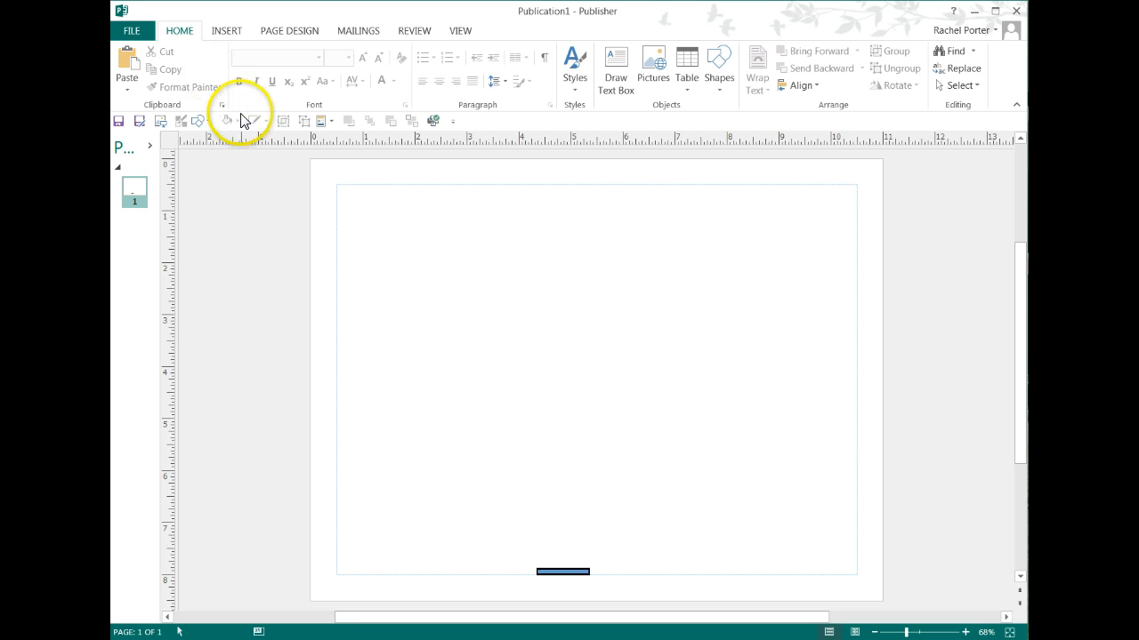
Draw a vertical line rising from the middle of the rectangle and set its height to 5".
left_click(204, 123)
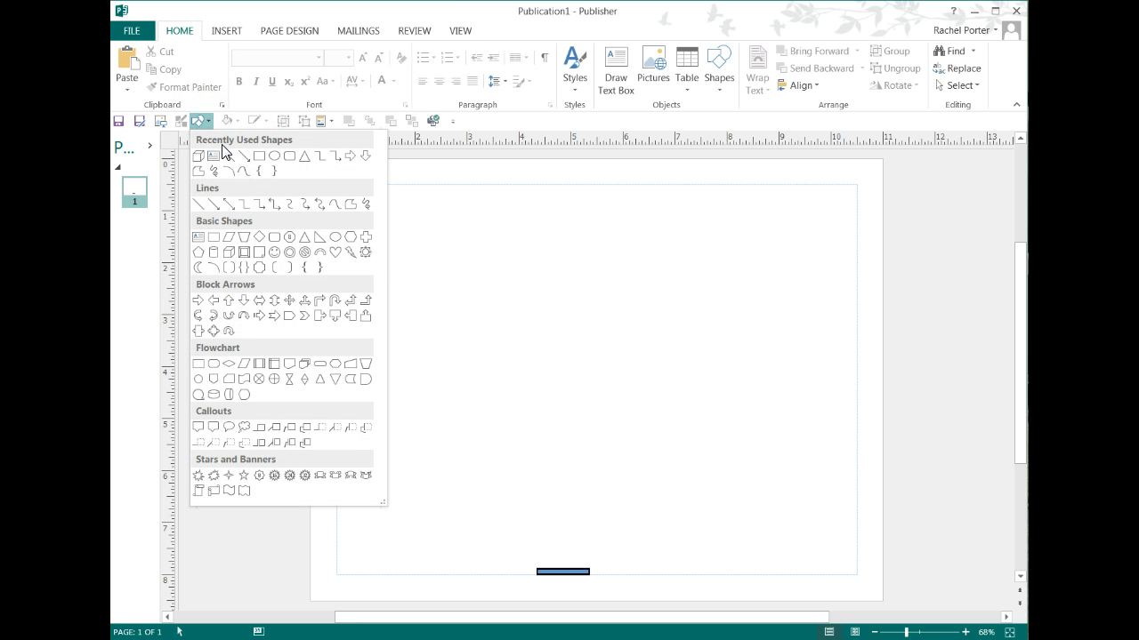
left_click(226, 155)
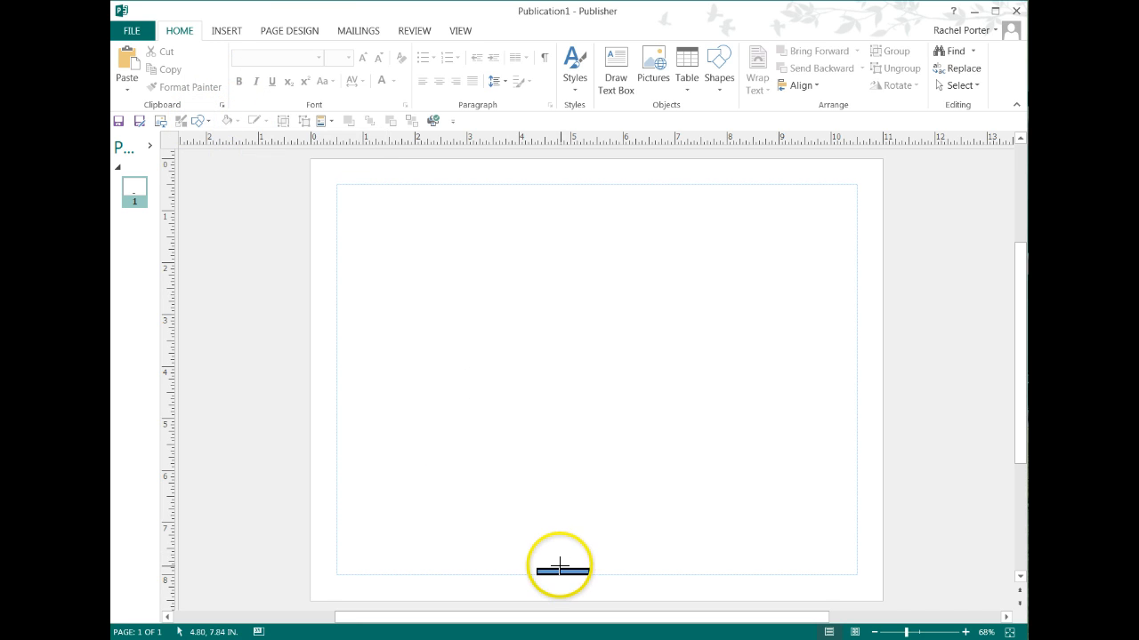
left_click_drag(563, 570, 563, 343)
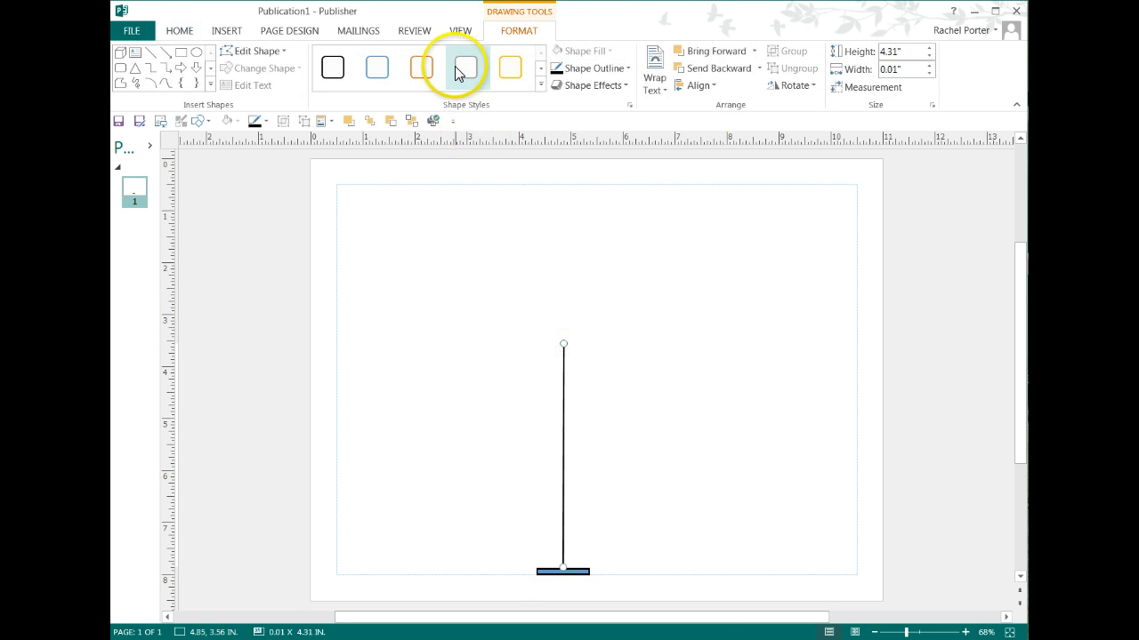
left_click(907, 50)
type("5")
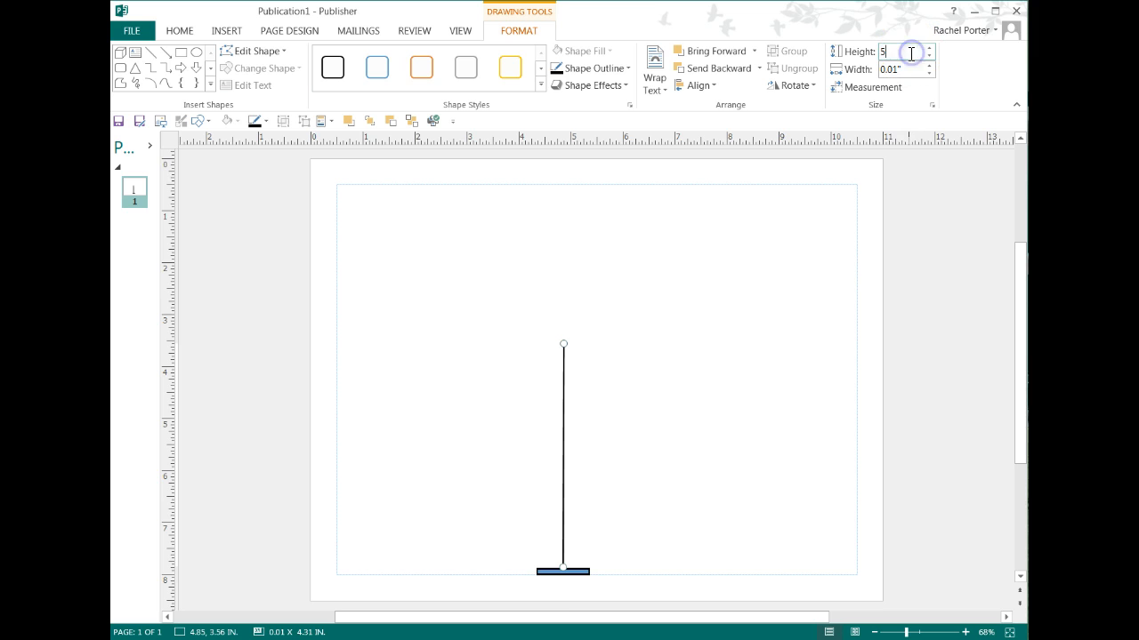
key("Return")
left_click_drag(562, 382, 564, 338)
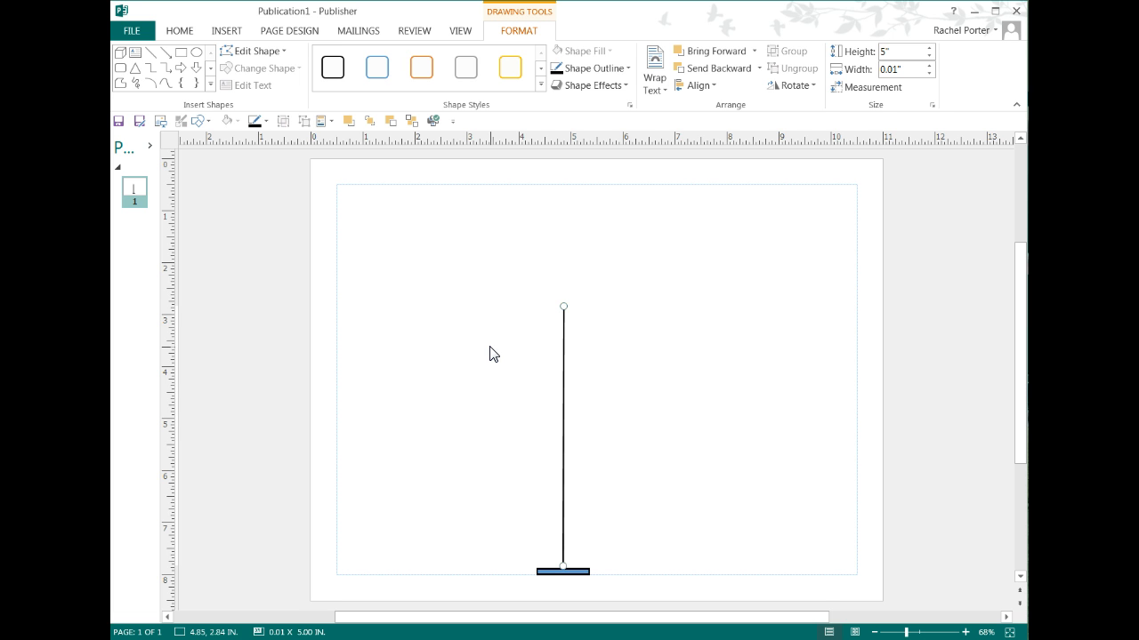
left_click(151, 83)
left_click_drag(483, 497, 663, 478)
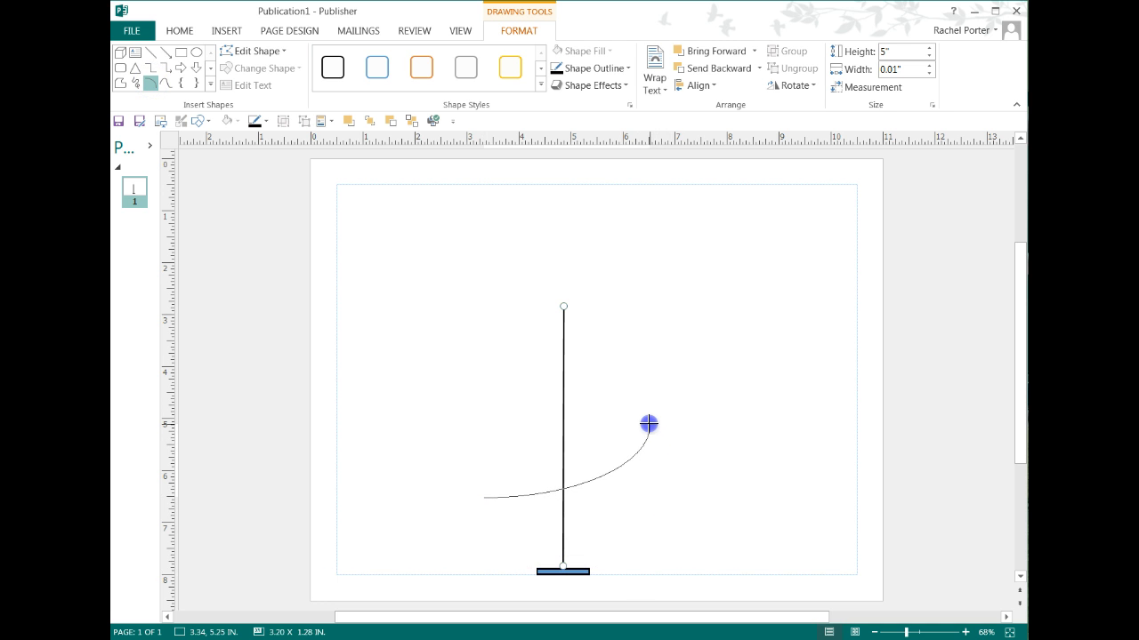
left_click_drag(650, 380, 651, 380)
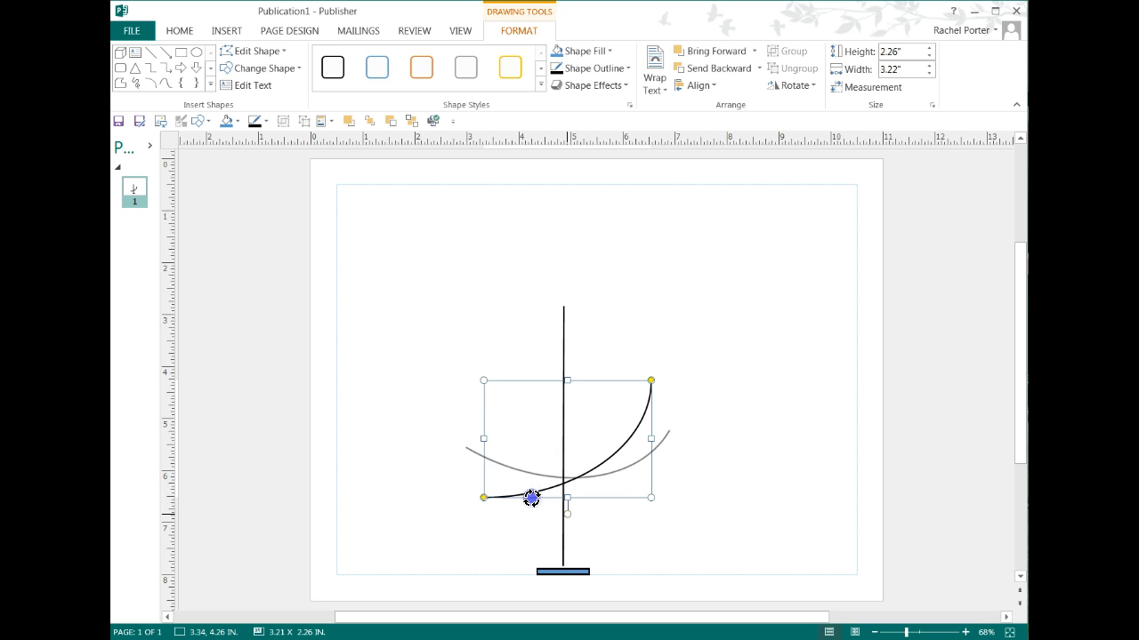
left_click_drag(531, 498, 539, 538)
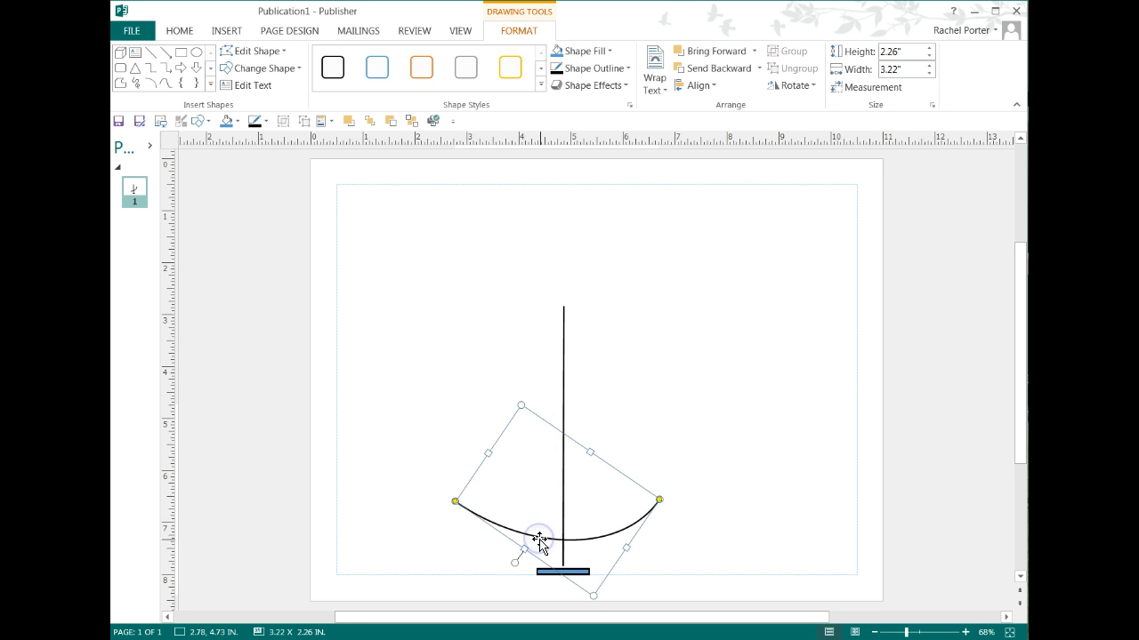
left_click_drag(458, 499, 522, 483)
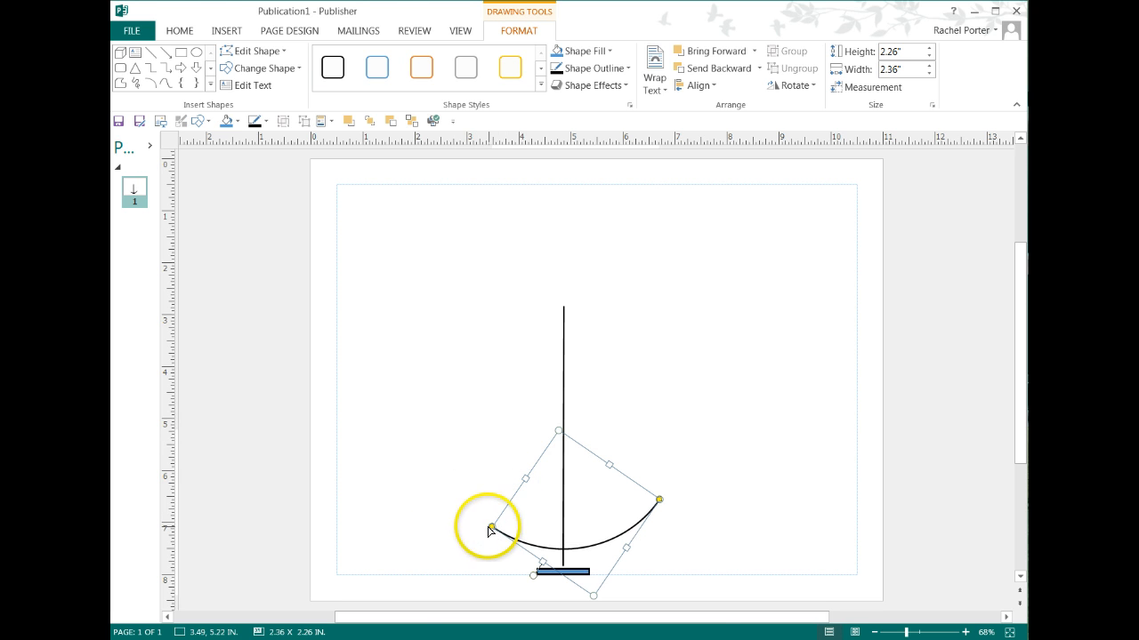
left_click_drag(490, 475, 490, 476)
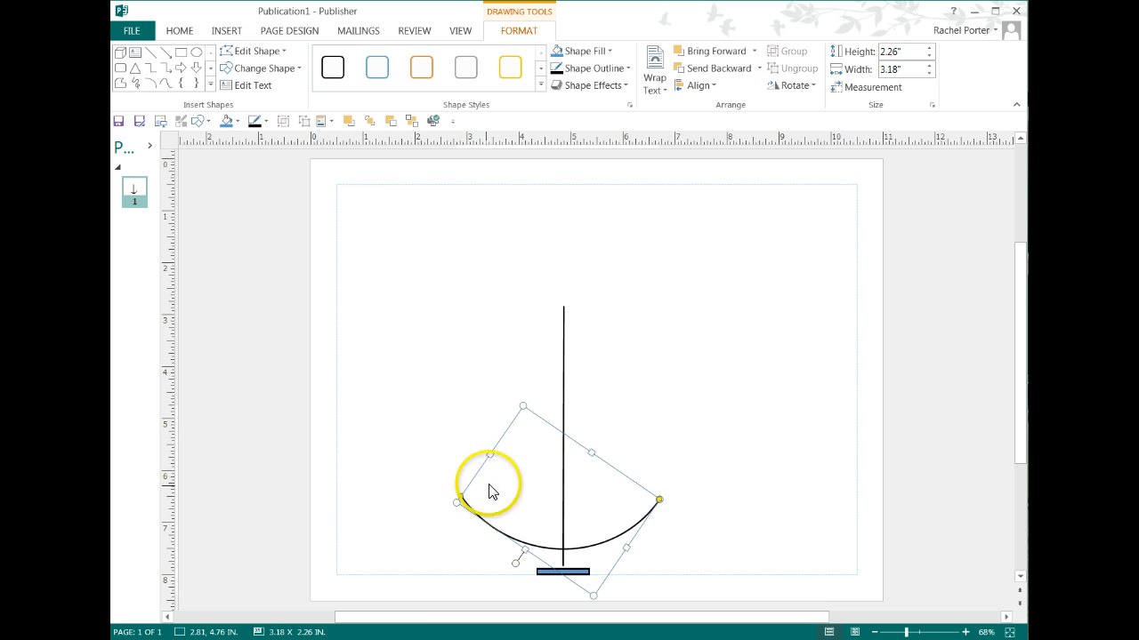
left_click(525, 494)
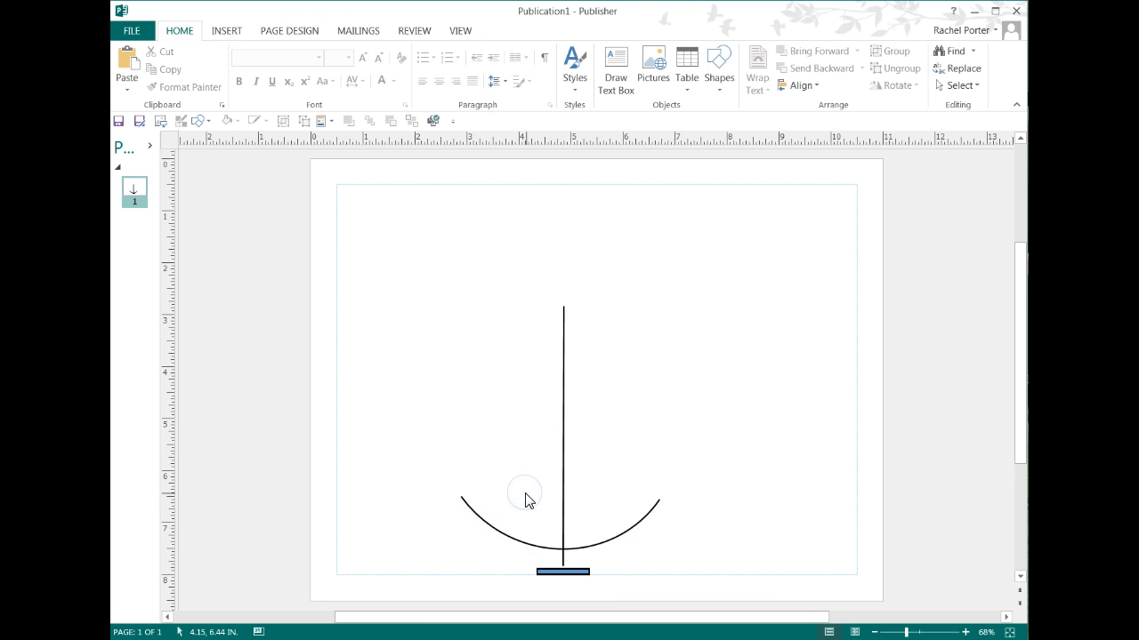
left_click(504, 536)
key("Delete")
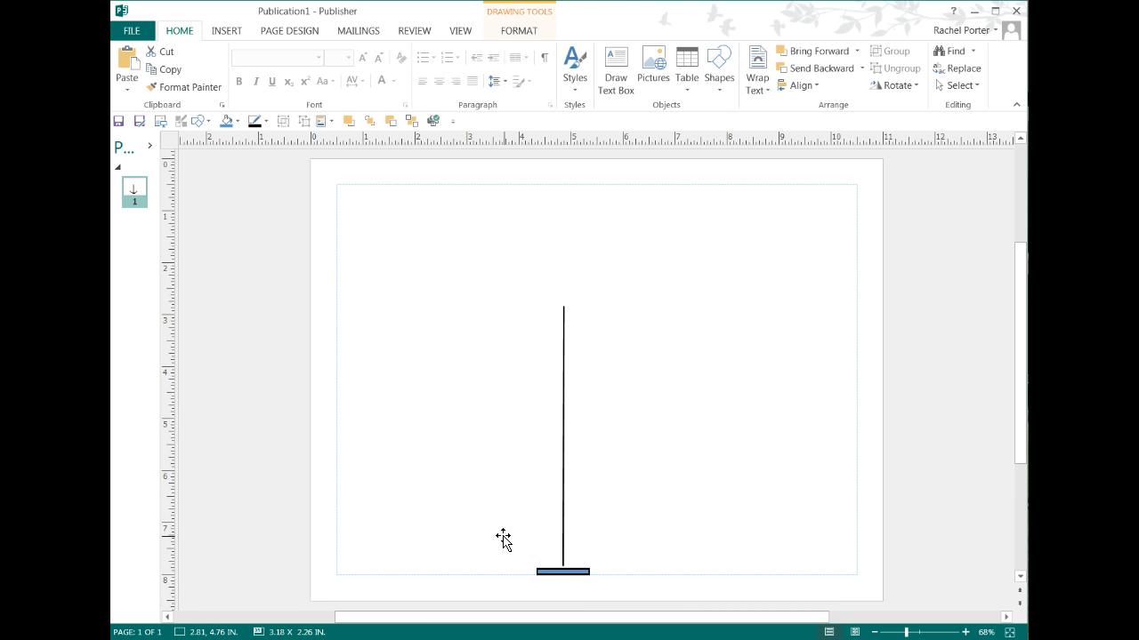
Draw a shallow U-shaped curve crossing the vertical line just above the base, and stretch it to about 3.9" wide.
left_click(196, 122)
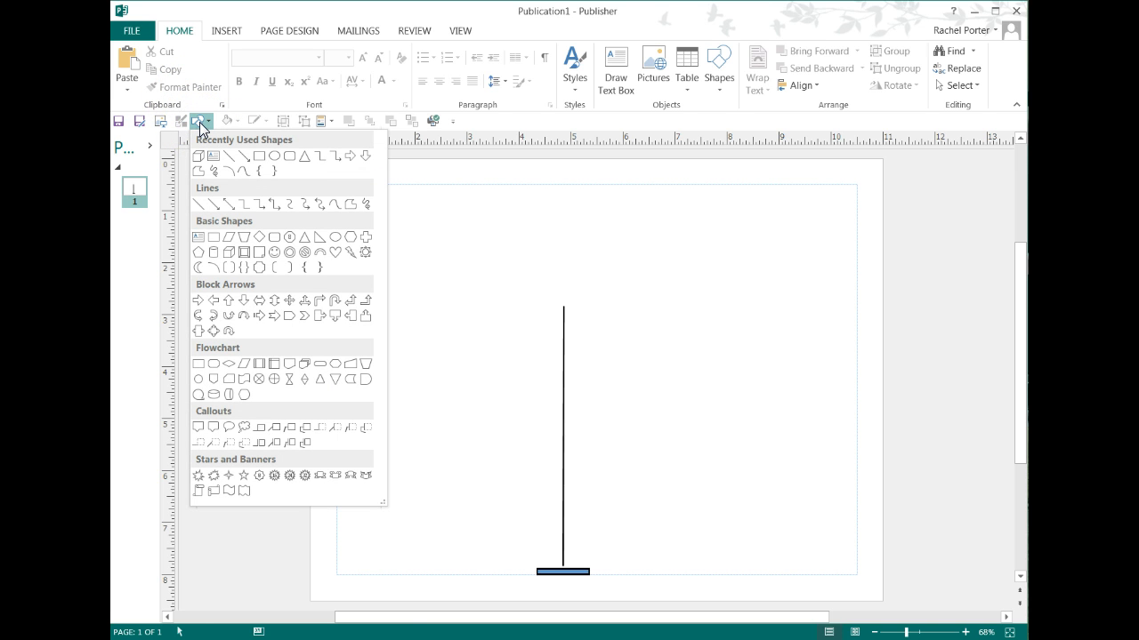
left_click(242, 174)
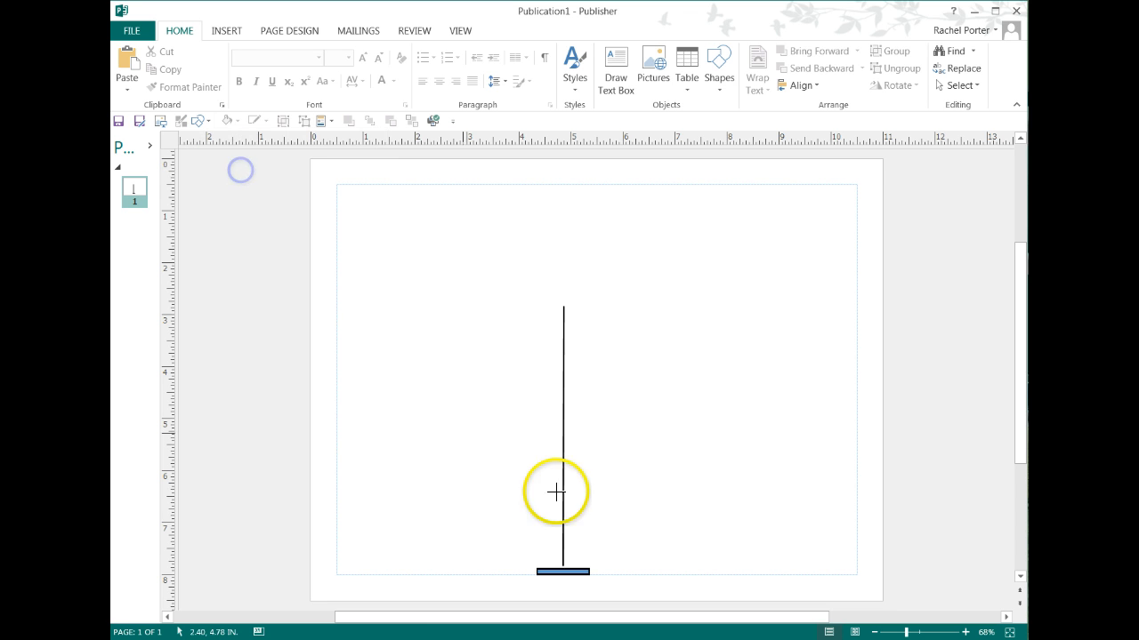
left_click(649, 526)
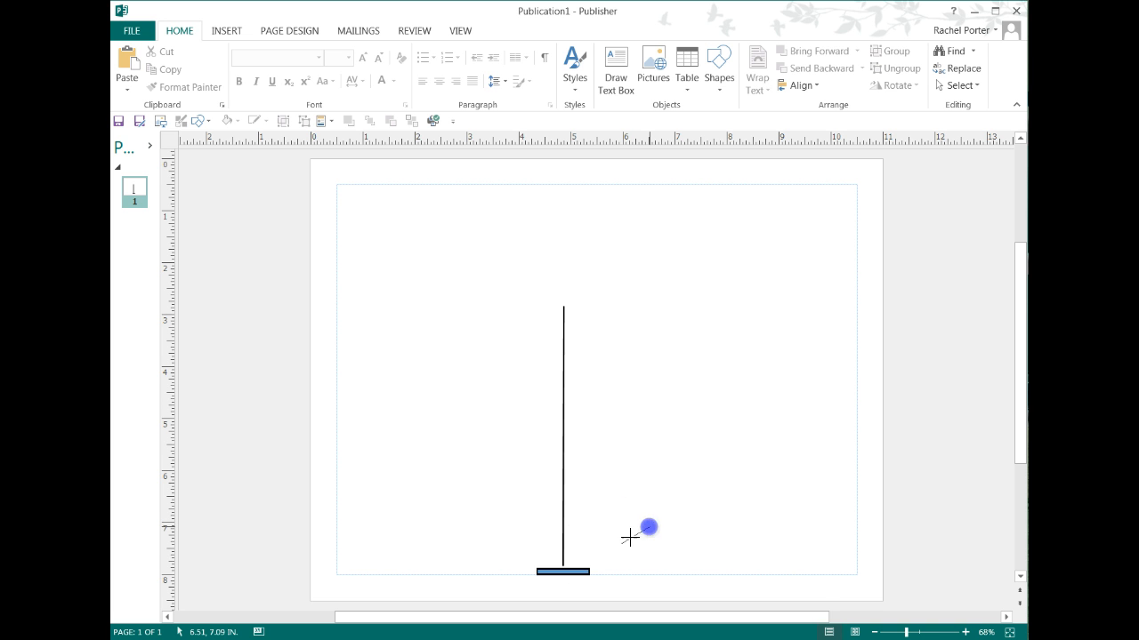
left_click(558, 553)
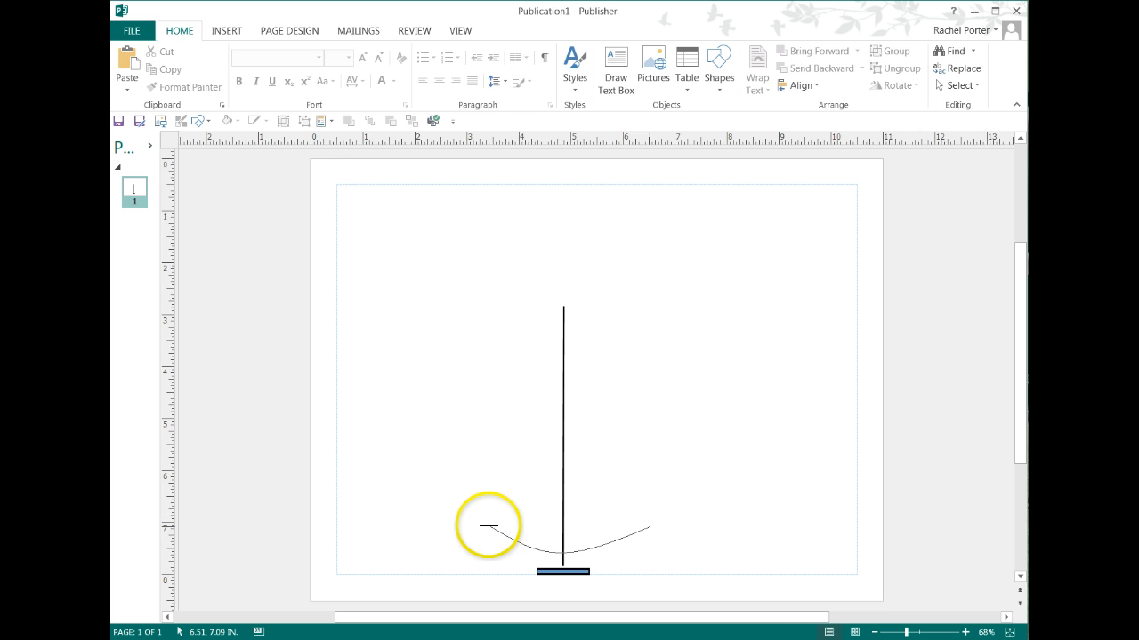
double_click(488, 527)
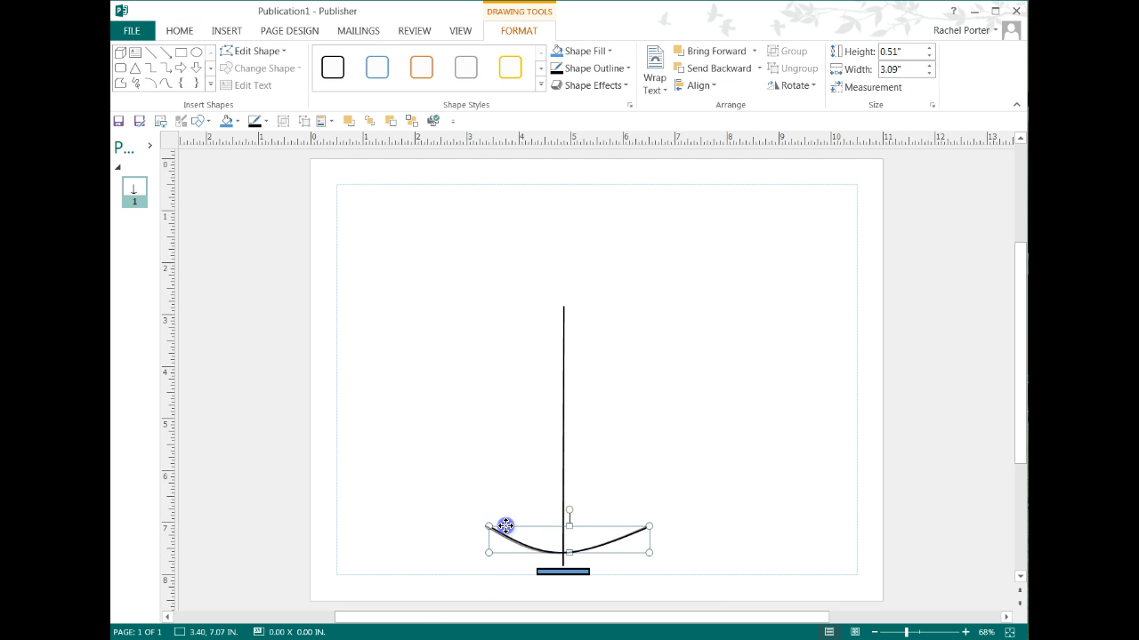
left_click_drag(505, 526, 463, 525)
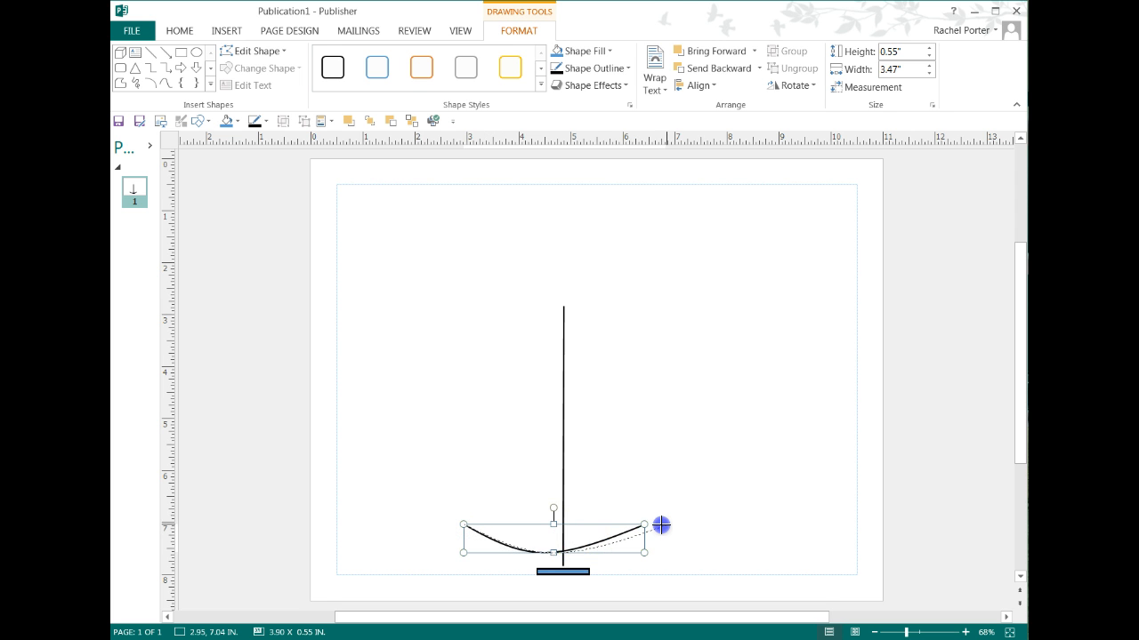
left_click_drag(661, 526, 665, 526)
left_click(422, 546)
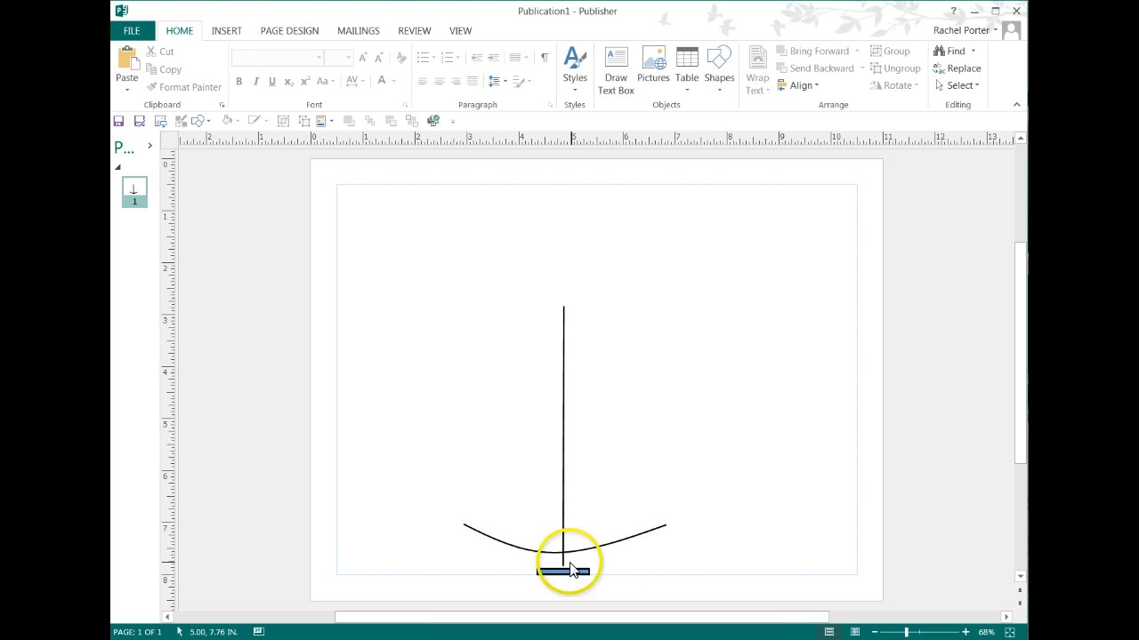
Nudge the curve slightly upward along the vertical line.
left_click(611, 545)
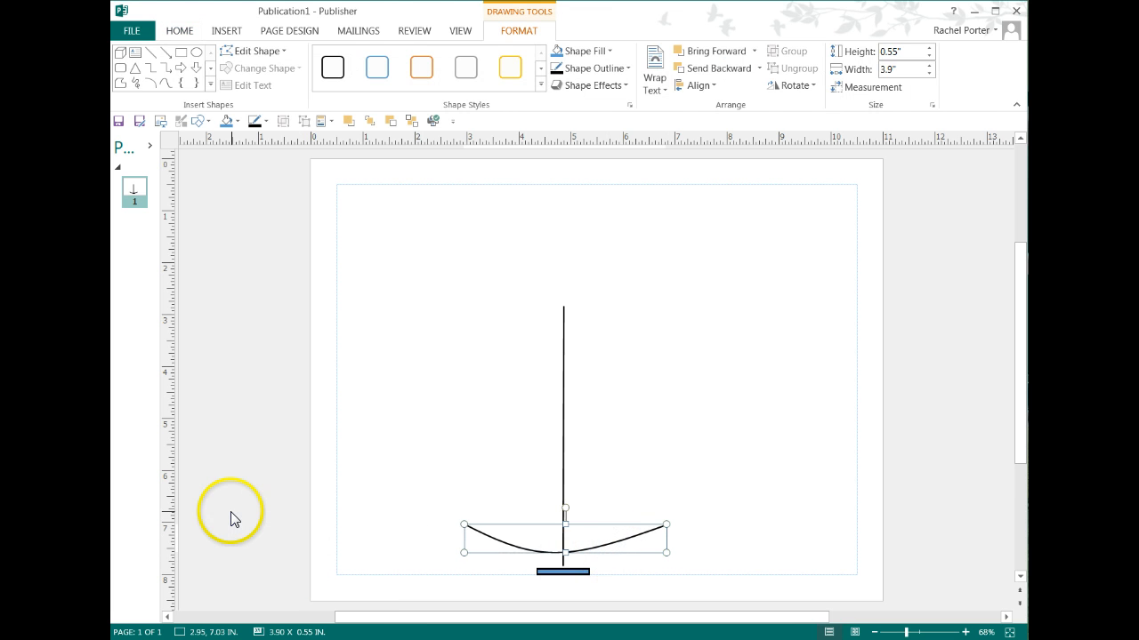
key("Up")
key("Up")
key("Up")
key("Up")
key("Up")
key("Up")
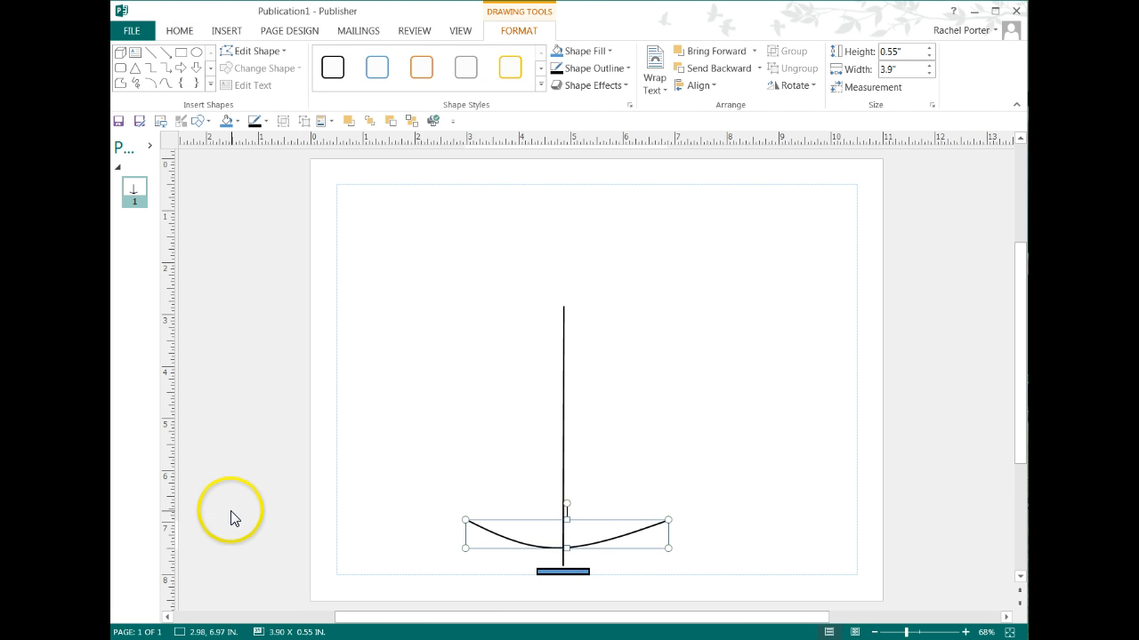
left_click(471, 369)
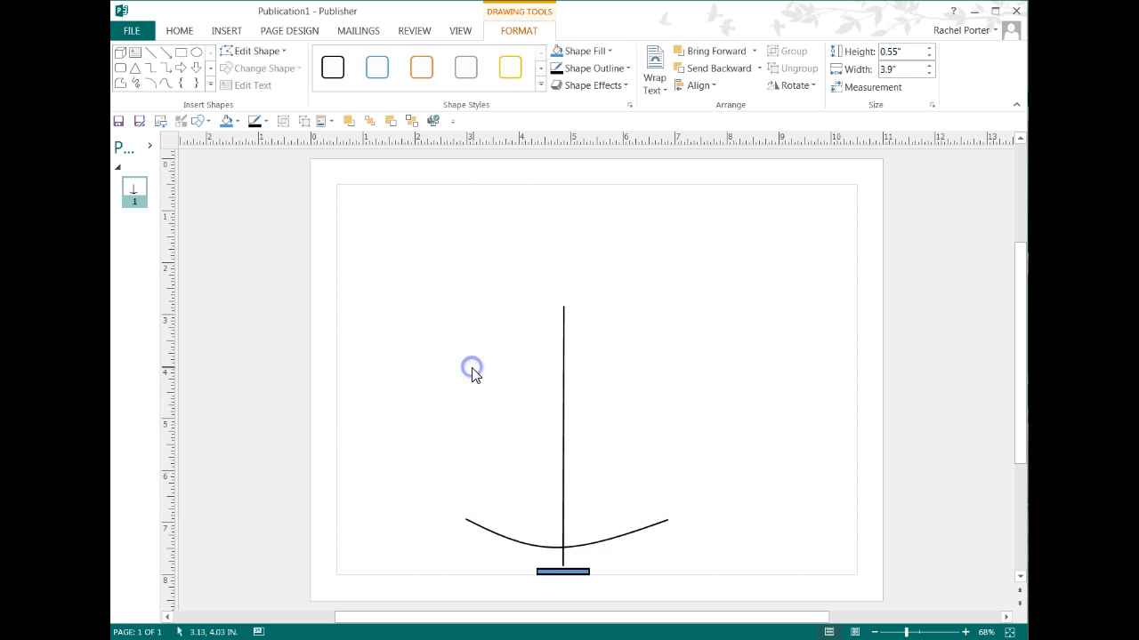
Draw a horizontal line about 2.21" wide and position it across the upper part of the vertical line.
left_click(207, 125)
left_click(224, 156)
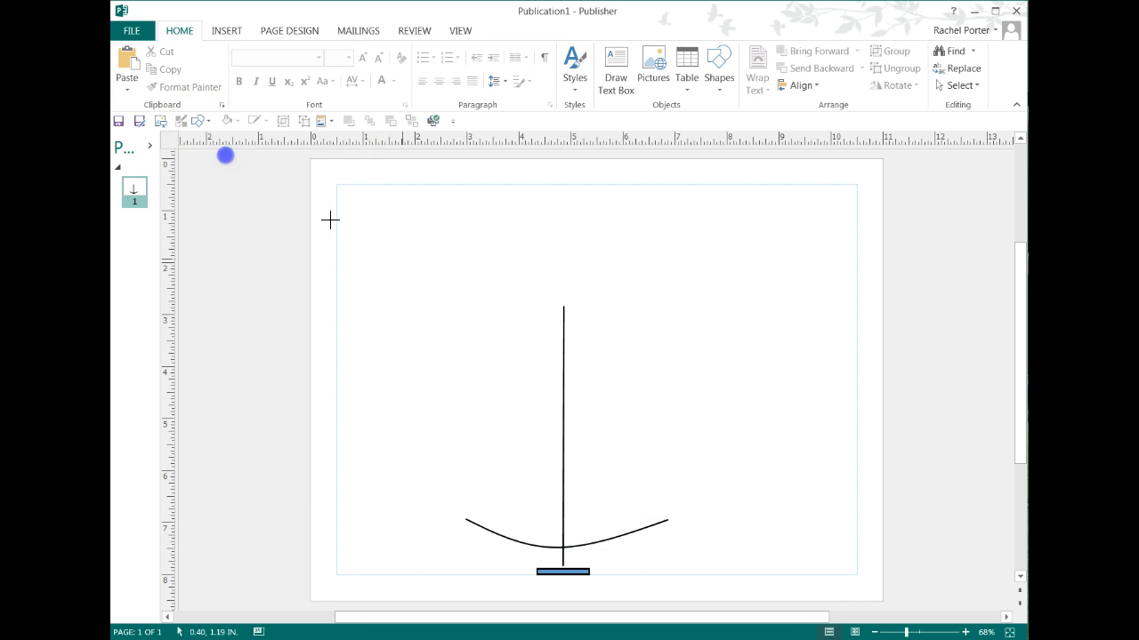
mouse_move(495, 329)
left_mouse_down()
mouse_move(626, 349)
mouse_move(611, 331)
left_mouse_up()
left_click(527, 330)
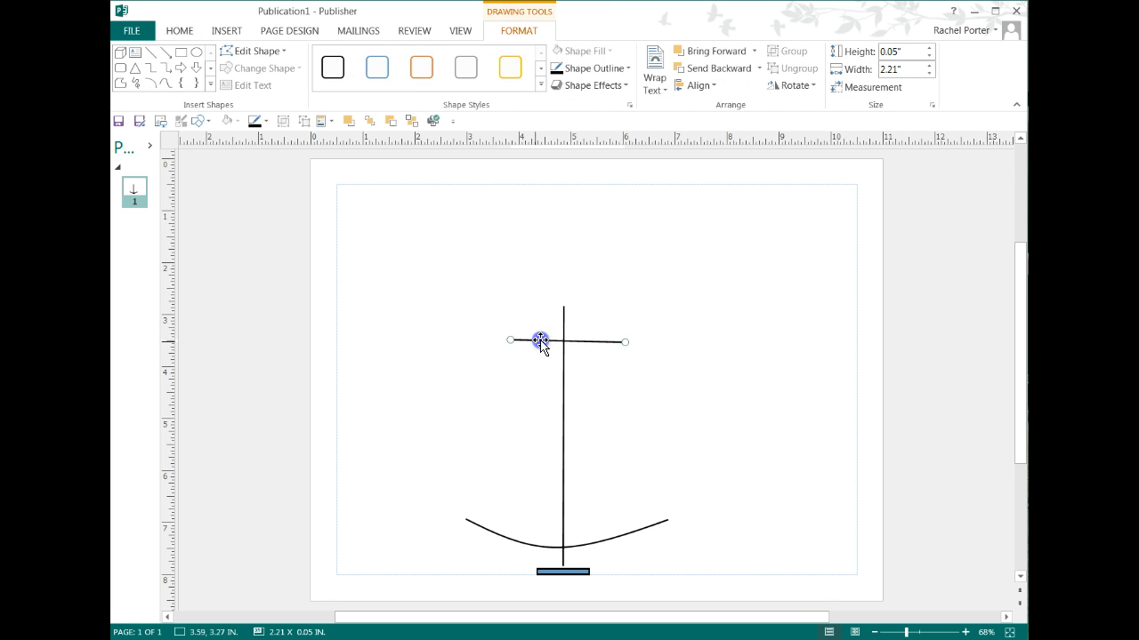
left_click(395, 495)
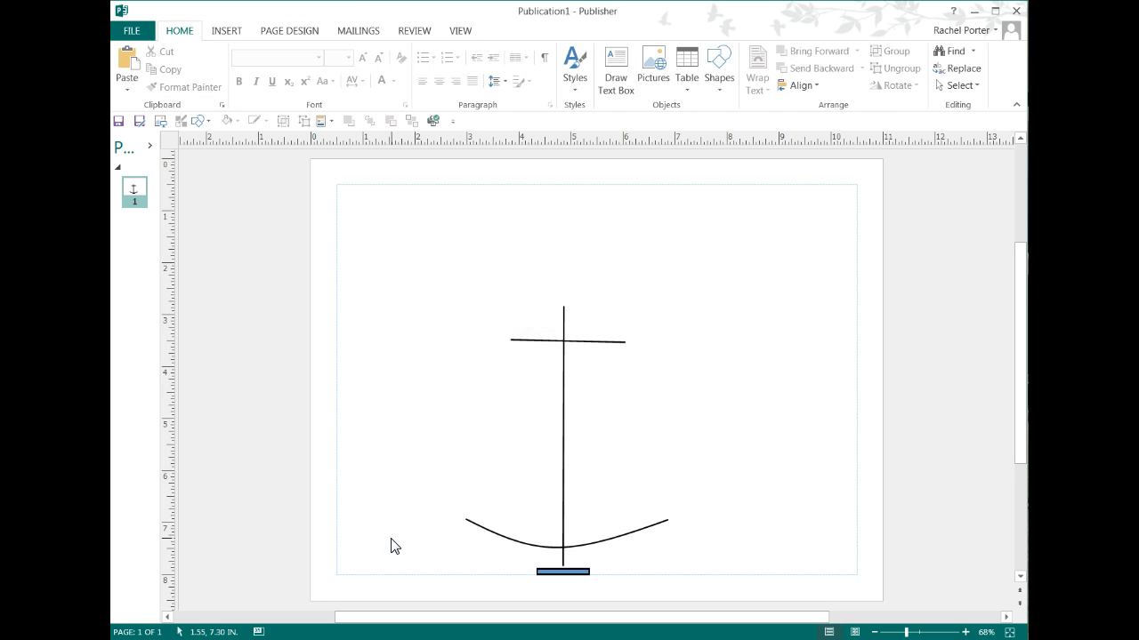
Move the curve and the horizontal crossbar off the vertical line to the empty area at its right.
left_click_drag(483, 533, 669, 507)
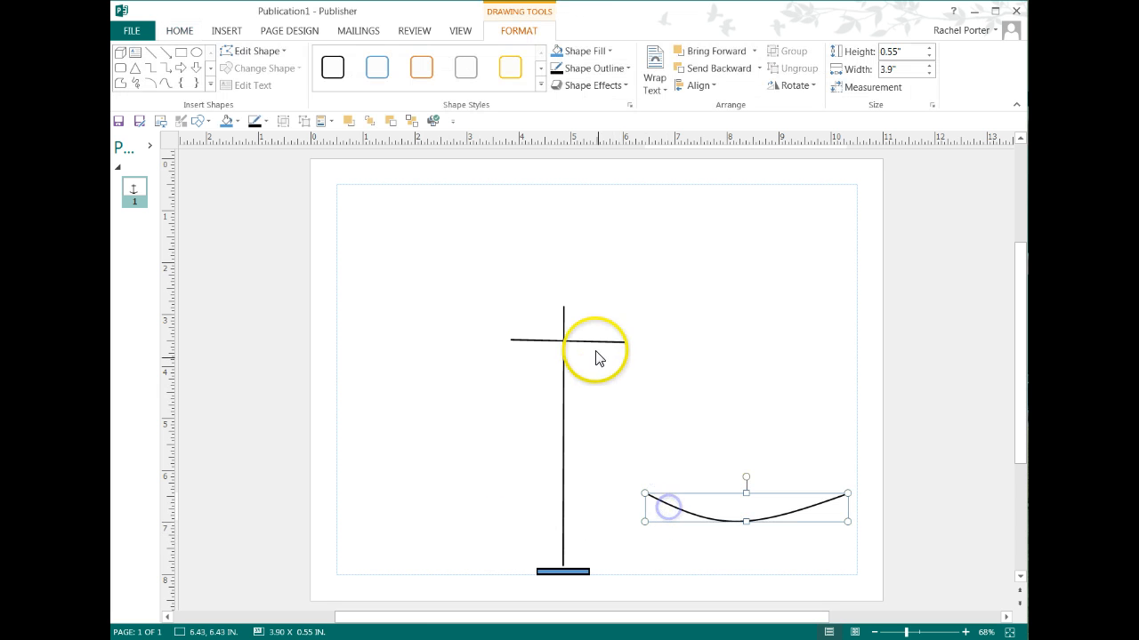
left_click(592, 342)
left_click_drag(771, 362, 771, 362)
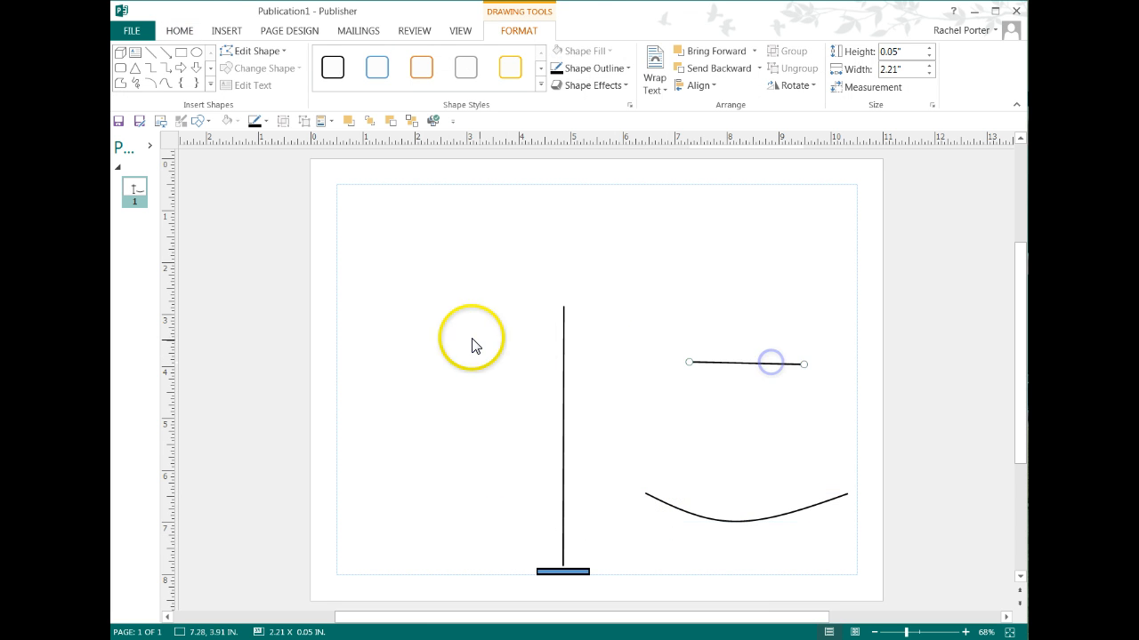
left_click(471, 340)
Insert the column of stacked circles from the page parts and place it to the left of the vertical line.
left_click(225, 32)
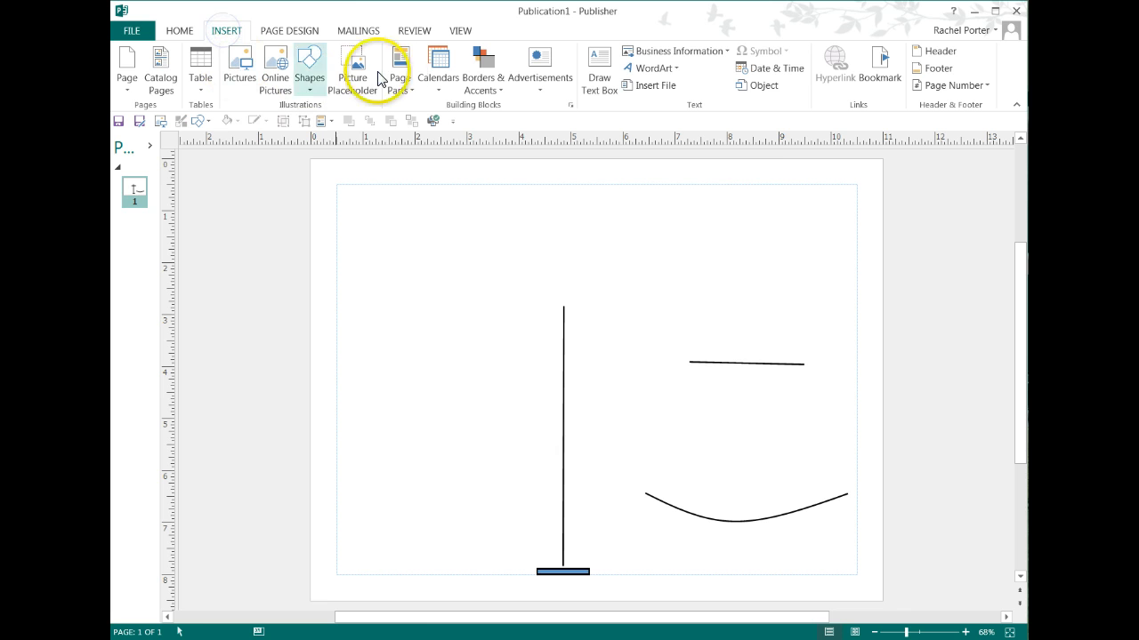
left_click(401, 64)
left_click(412, 127)
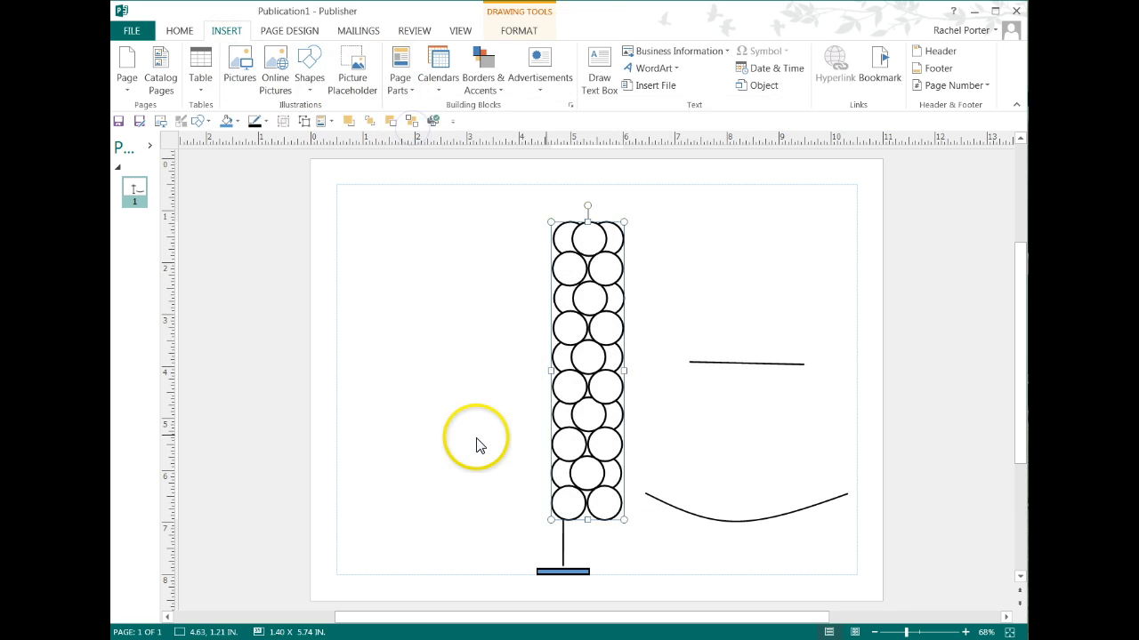
left_click_drag(579, 381, 483, 387)
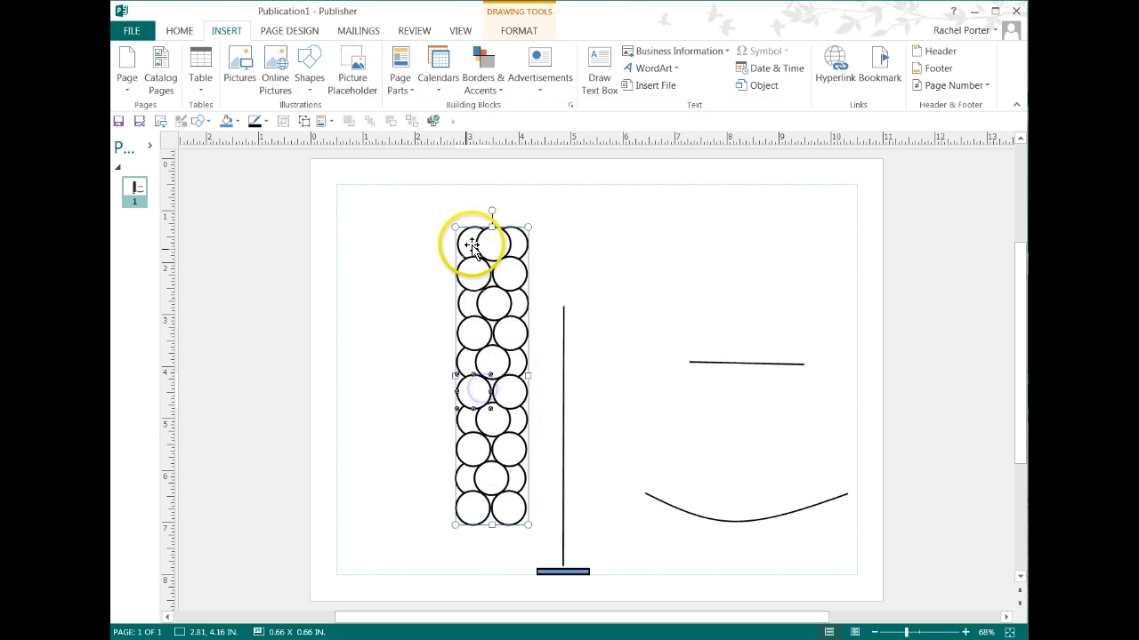
Lock the aspect ratio of the whole grouped circle column in its size formatting.
left_click(511, 29)
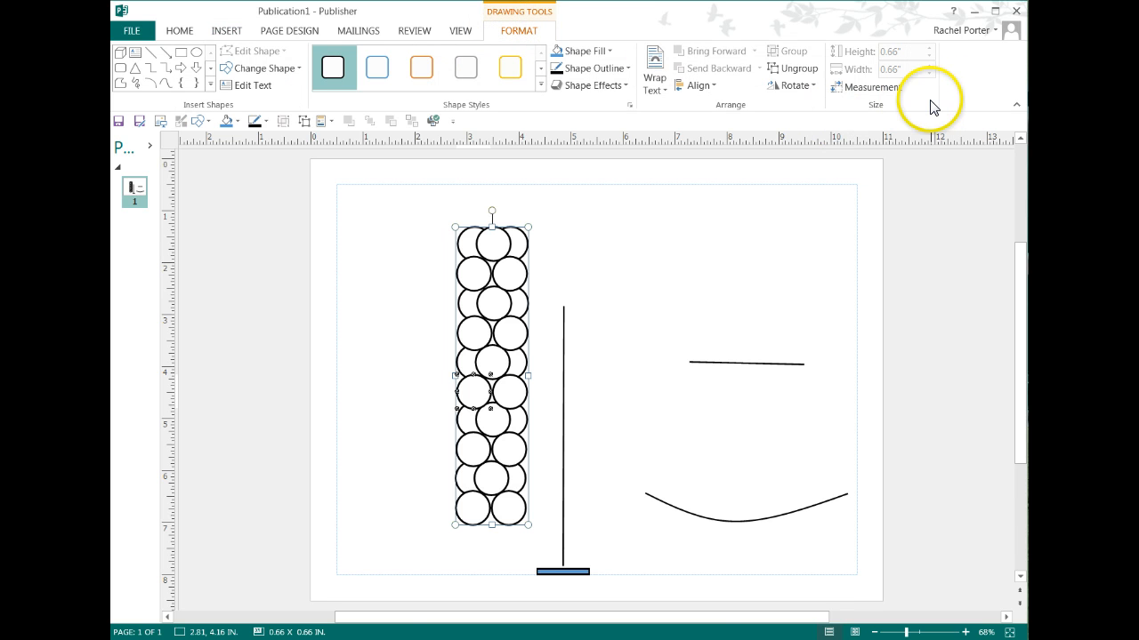
left_click(356, 293)
left_click(483, 275)
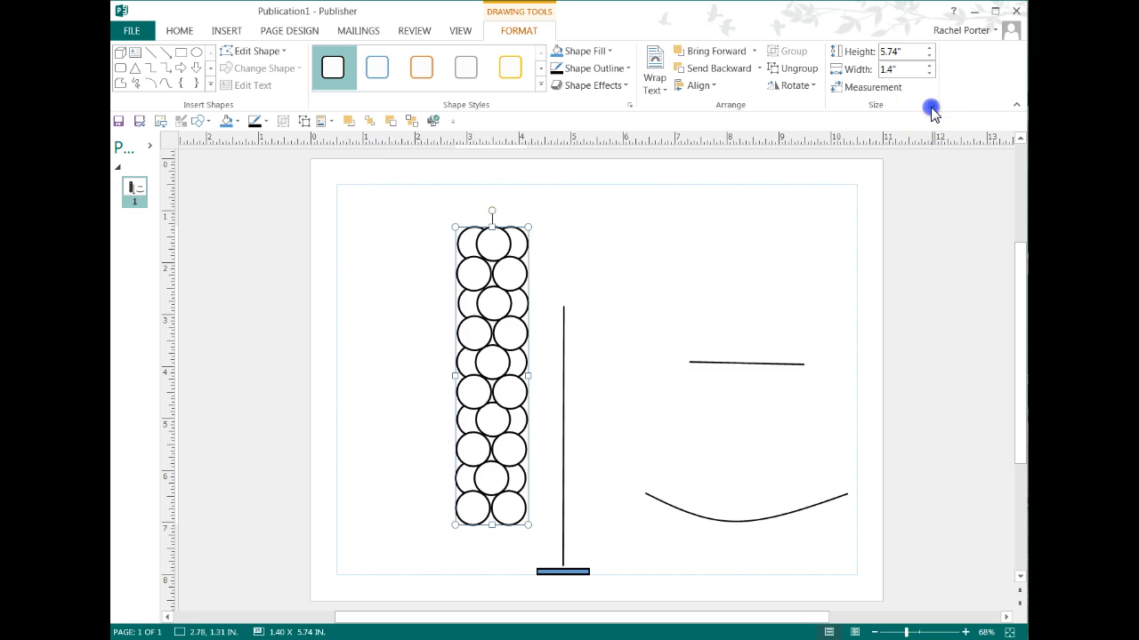
left_click(932, 106)
left_click(426, 282)
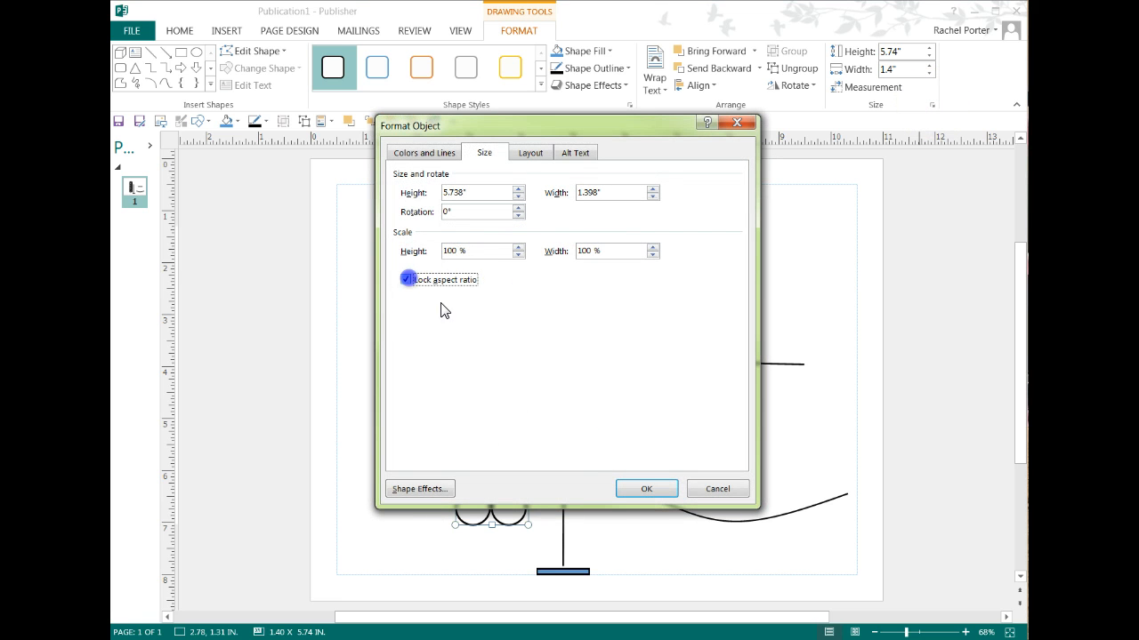
left_click(642, 491)
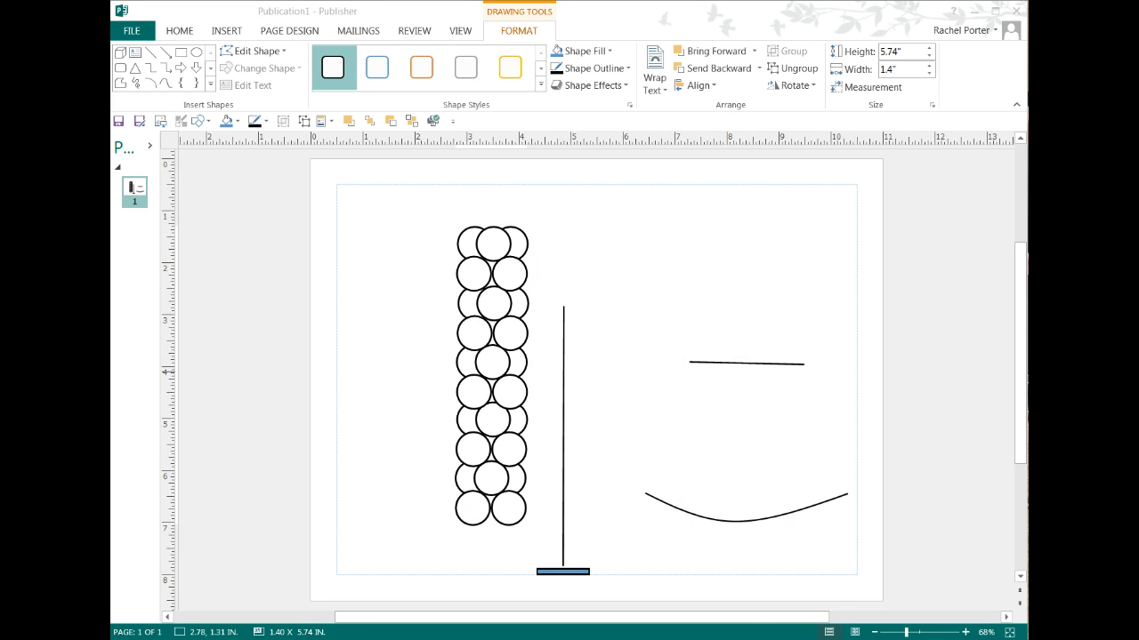
Calculate 4/12 in the Calculator and close it.
type("4/12")
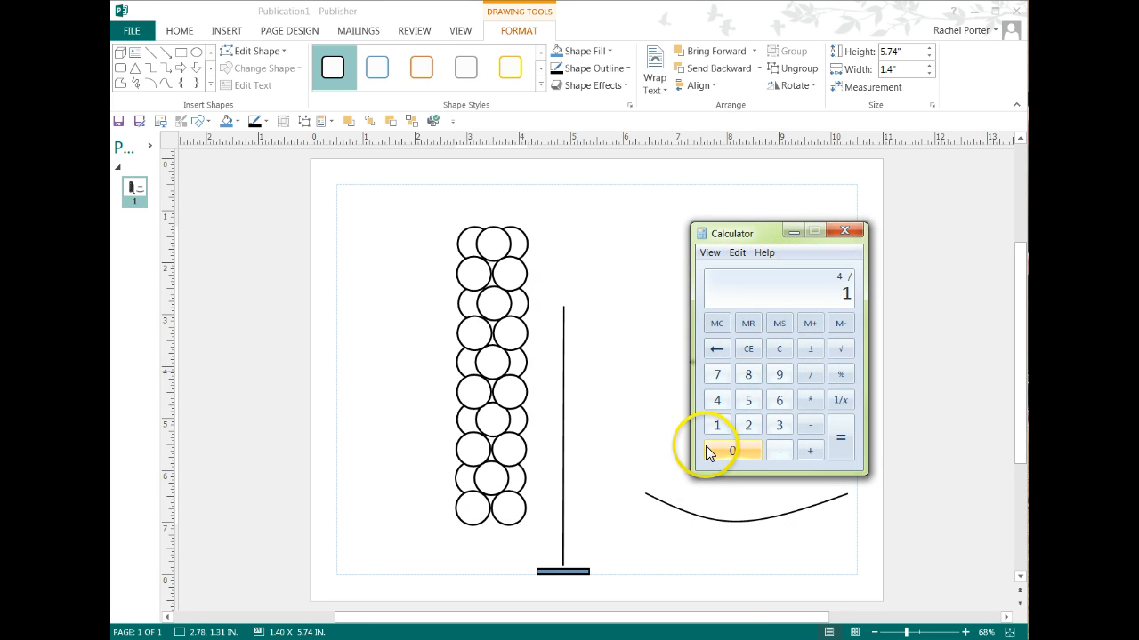
key("Return")
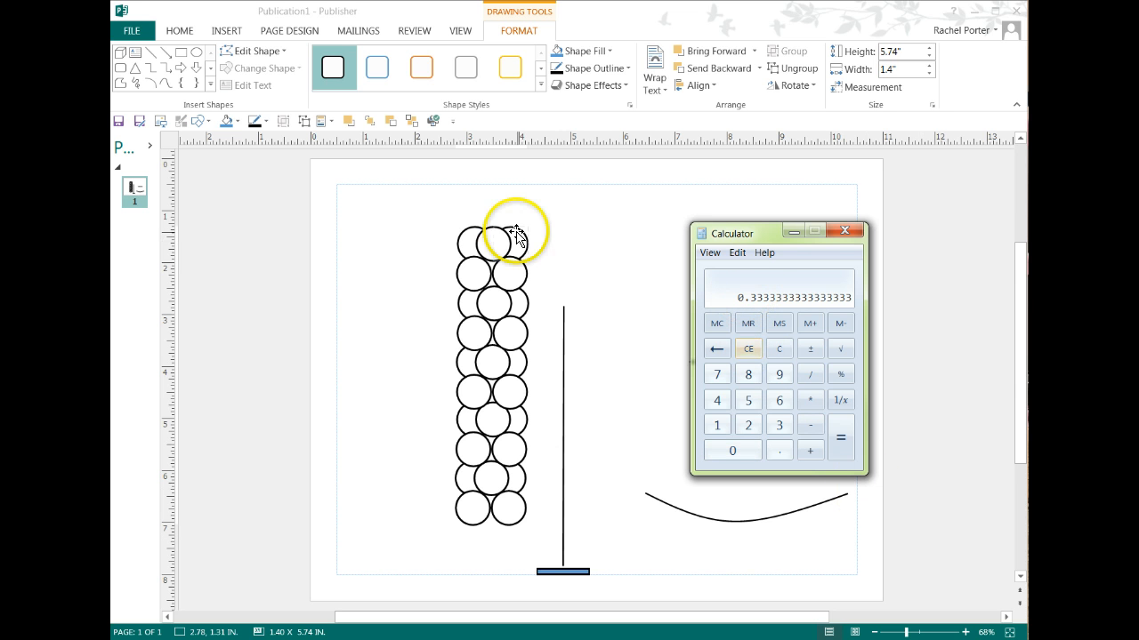
left_click(844, 230)
Ungroup the circle column to check the size of its top middle circle, and group all the circles again.
left_click(668, 220)
left_click(498, 238)
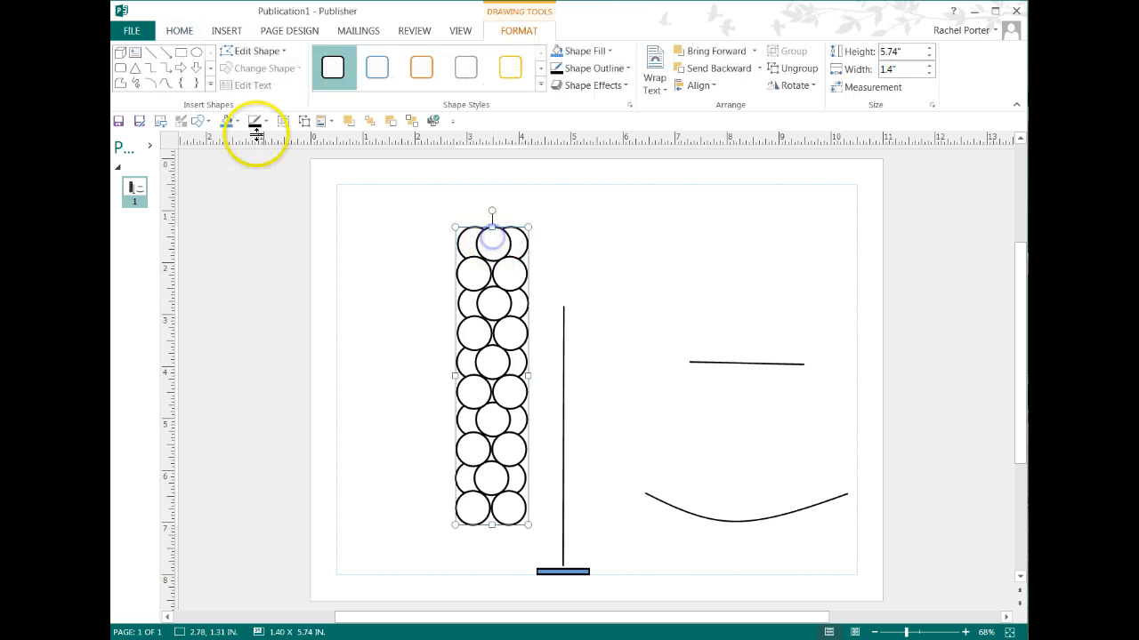
left_click(303, 125)
left_click(346, 260)
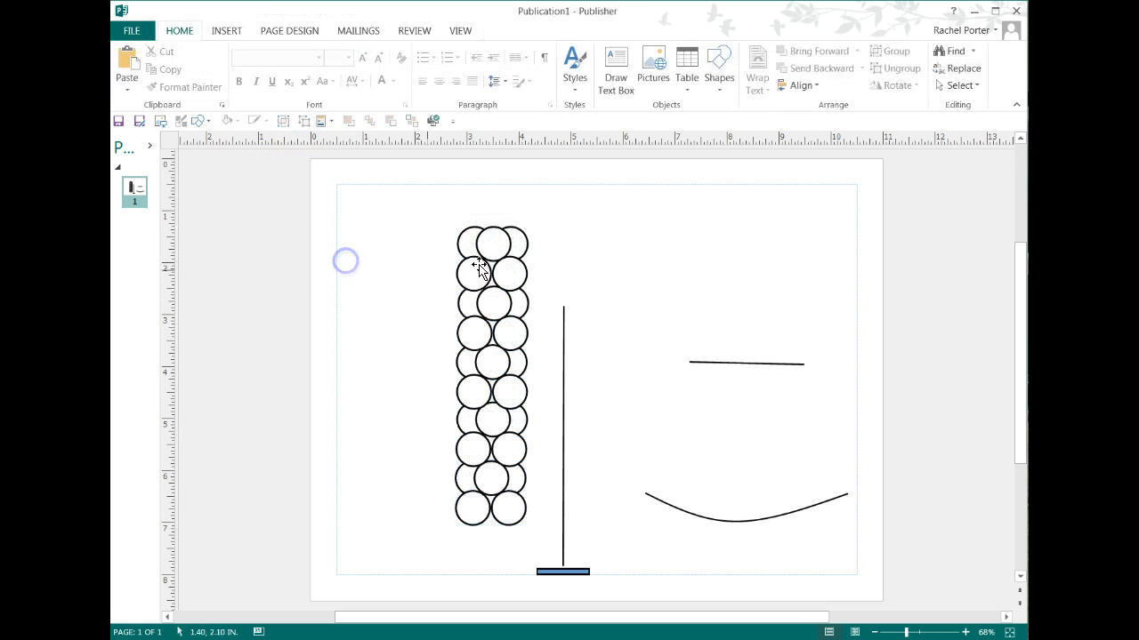
left_click(494, 242)
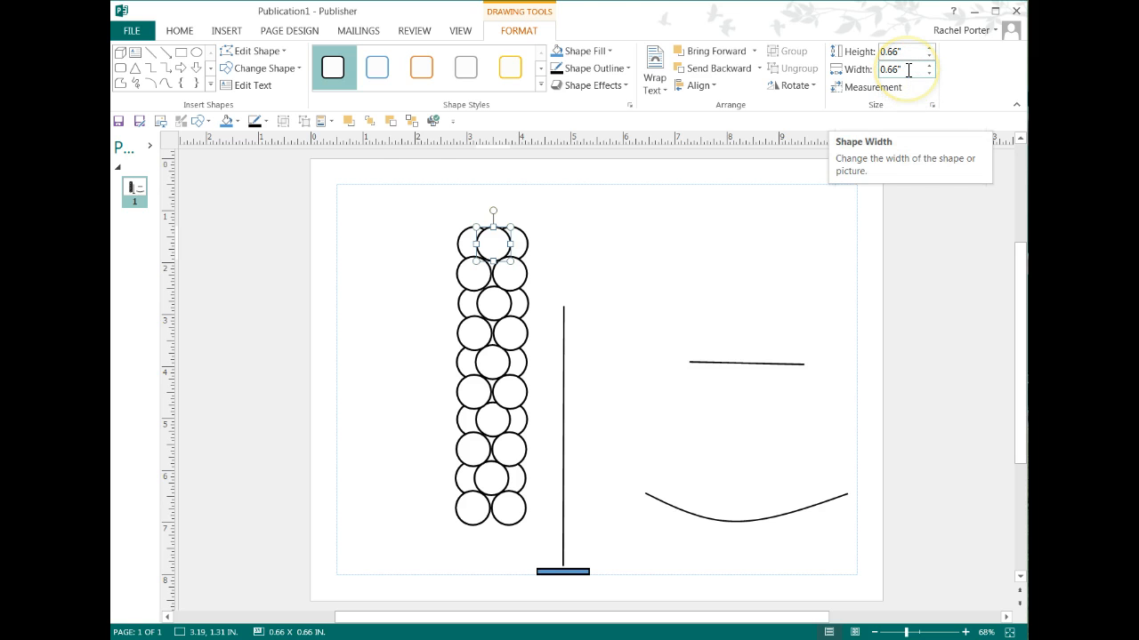
left_click(403, 177)
left_click_drag(512, 600, 561, 562)
left_click(285, 122)
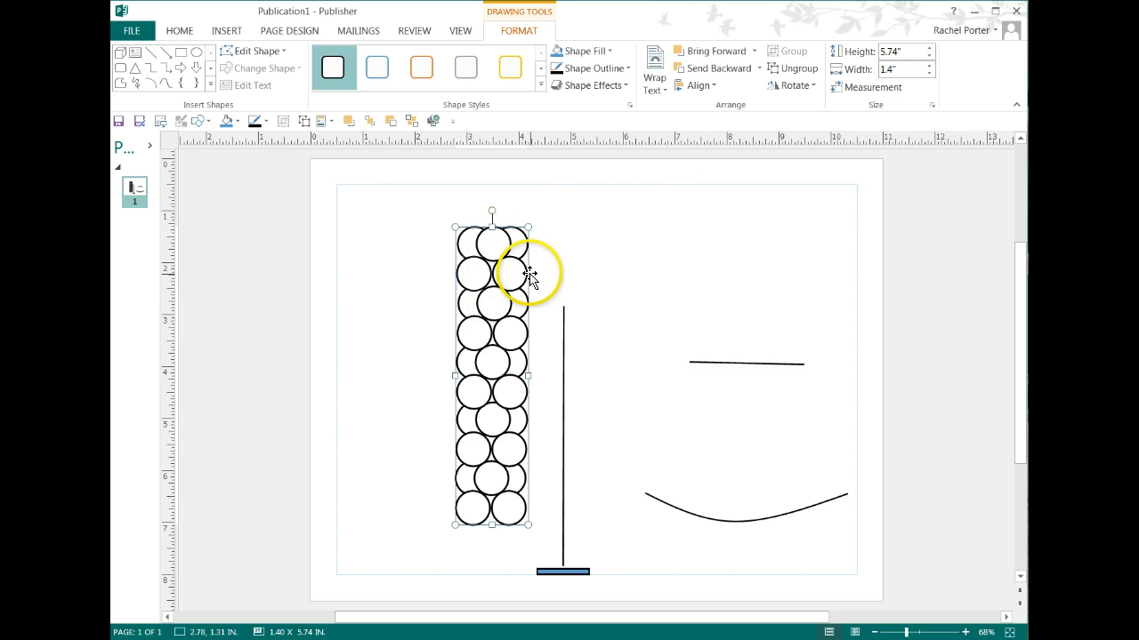
Try to set the circle column's width to 0.66" without a locked aspect ratio, and undo the change.
left_click(900, 68)
type("0.66")
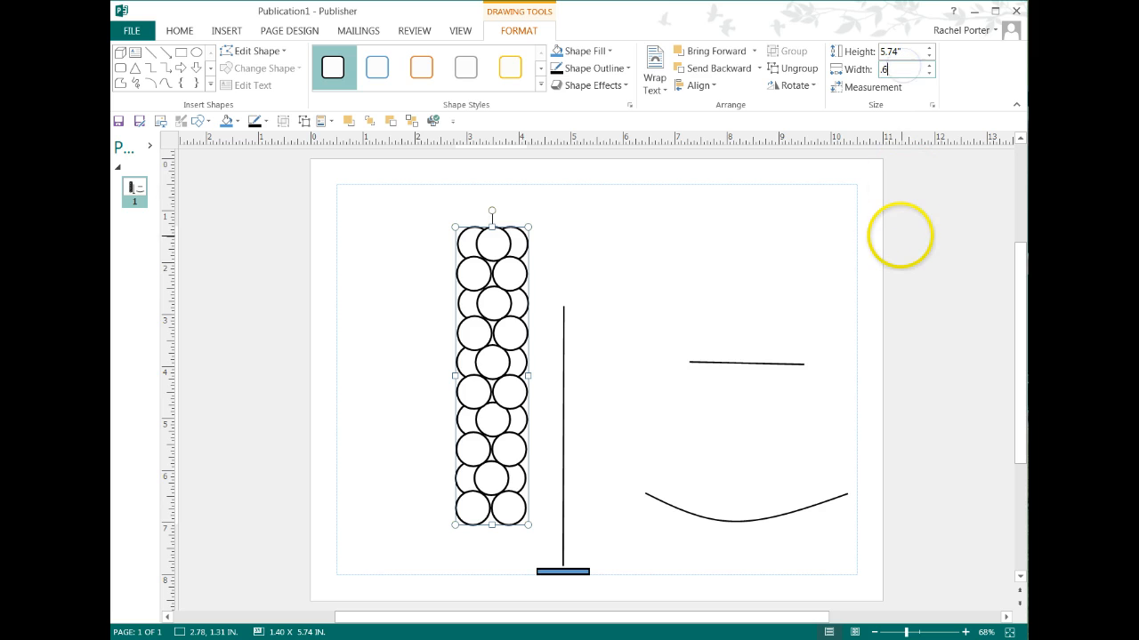
key("Return")
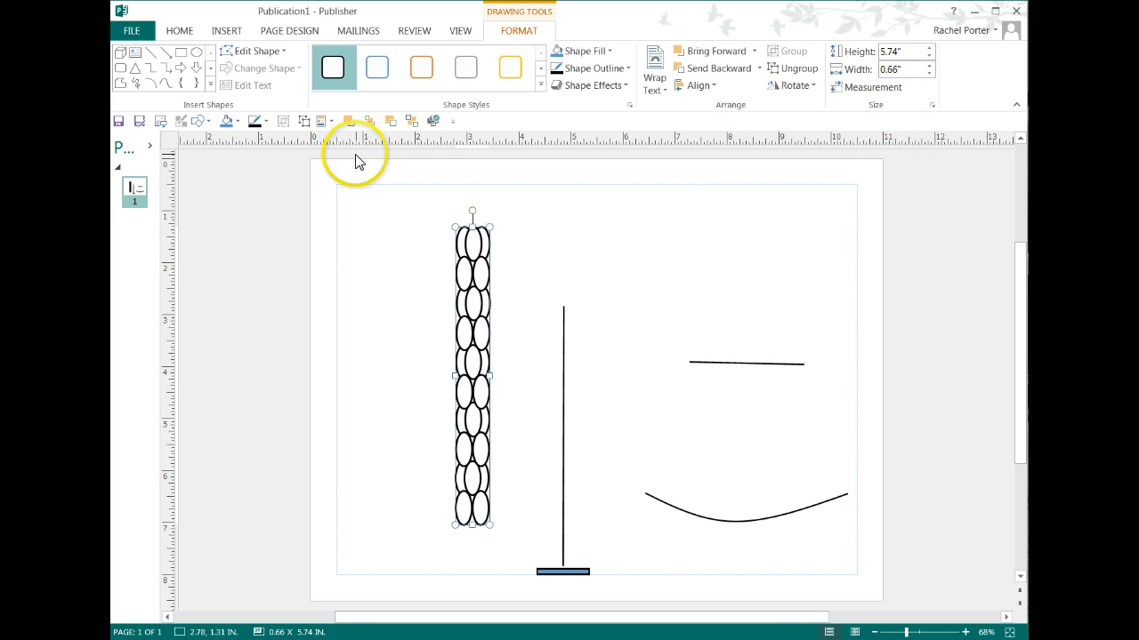
left_click(321, 129)
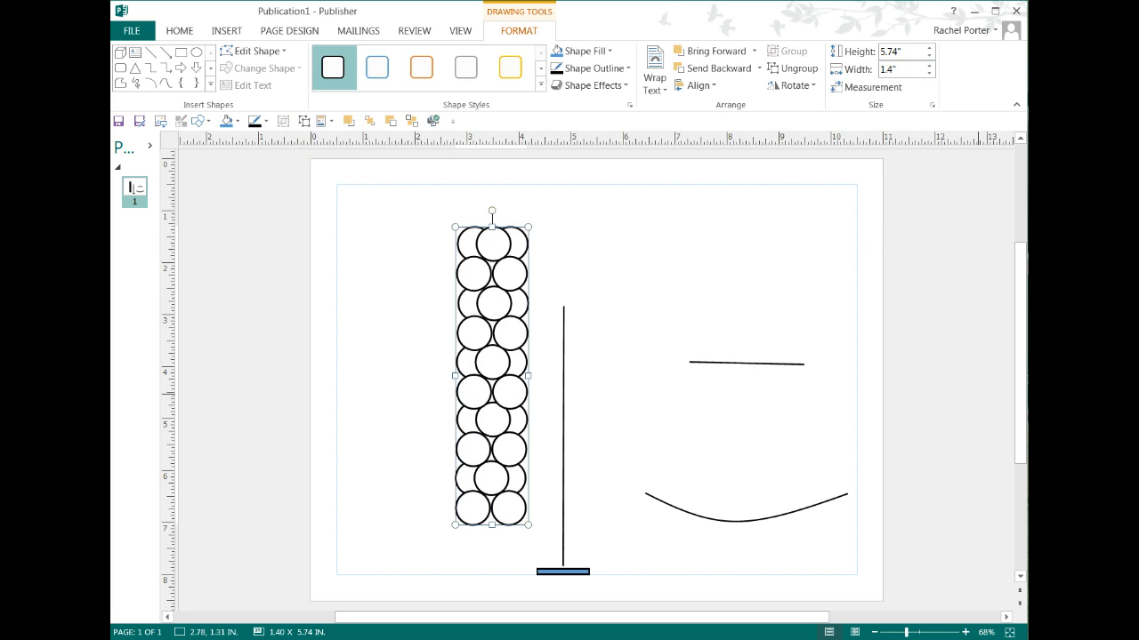
Turn on Lock aspect ratio for the regrouped circle column.
left_click(932, 105)
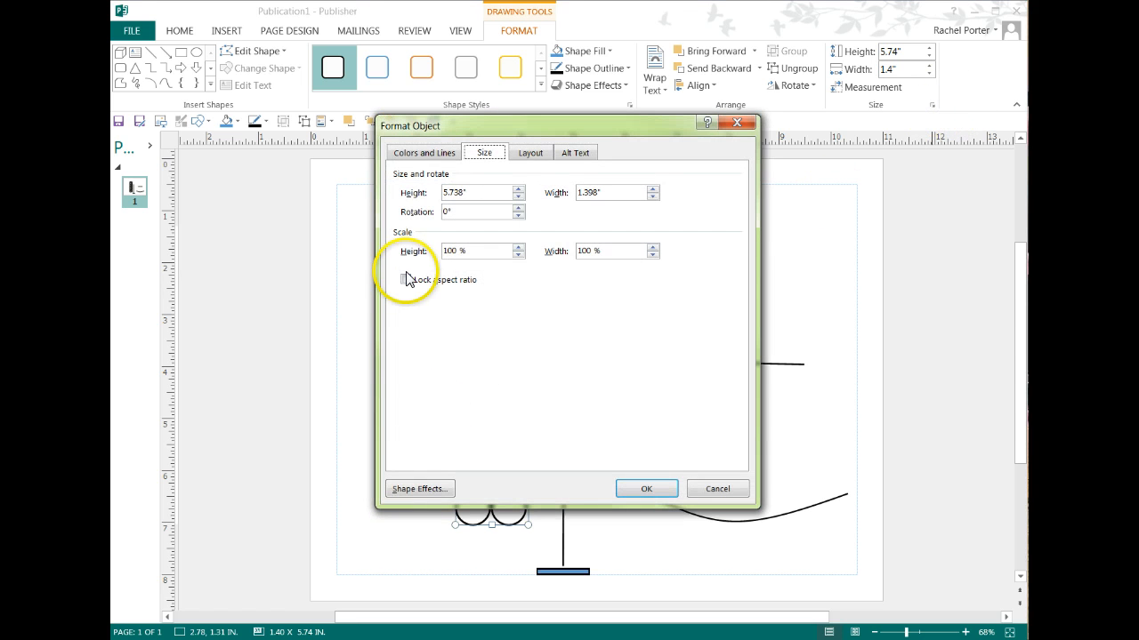
left_click(405, 279)
left_click(647, 489)
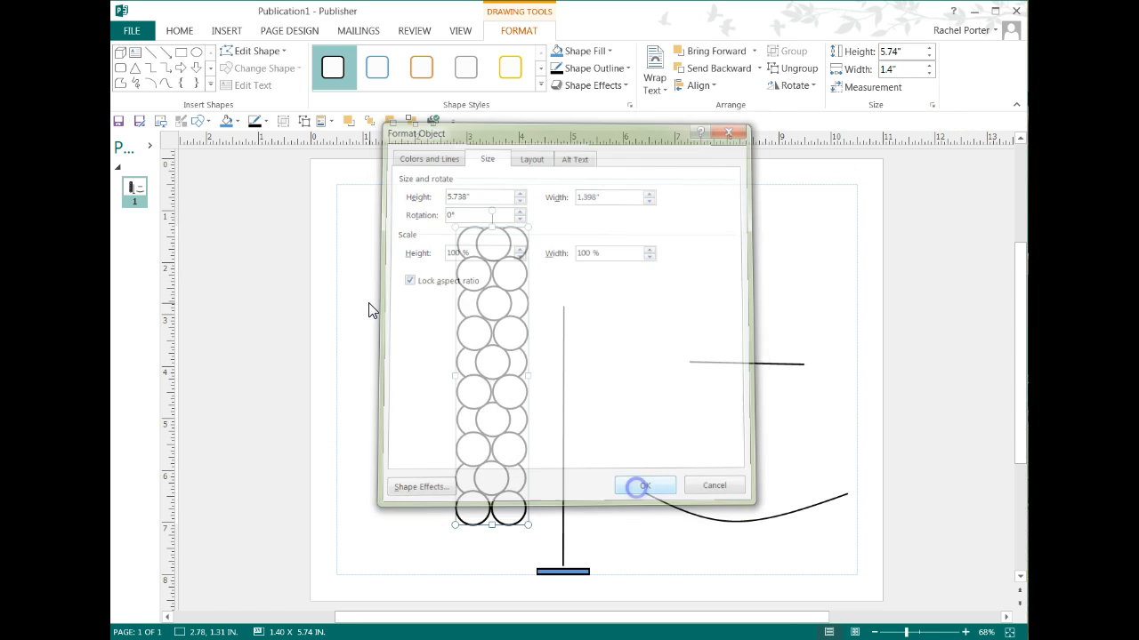
Scale the circle column proportionally by setting its width to 0.66".
left_click(366, 245)
left_click(478, 246)
left_click(909, 86)
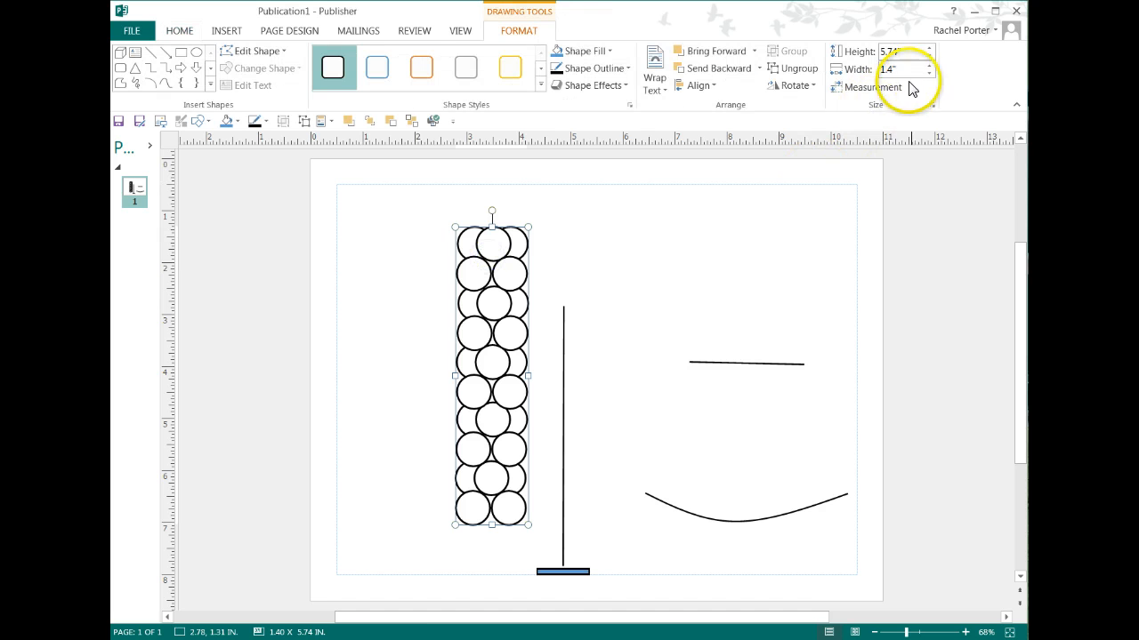
left_click(904, 68)
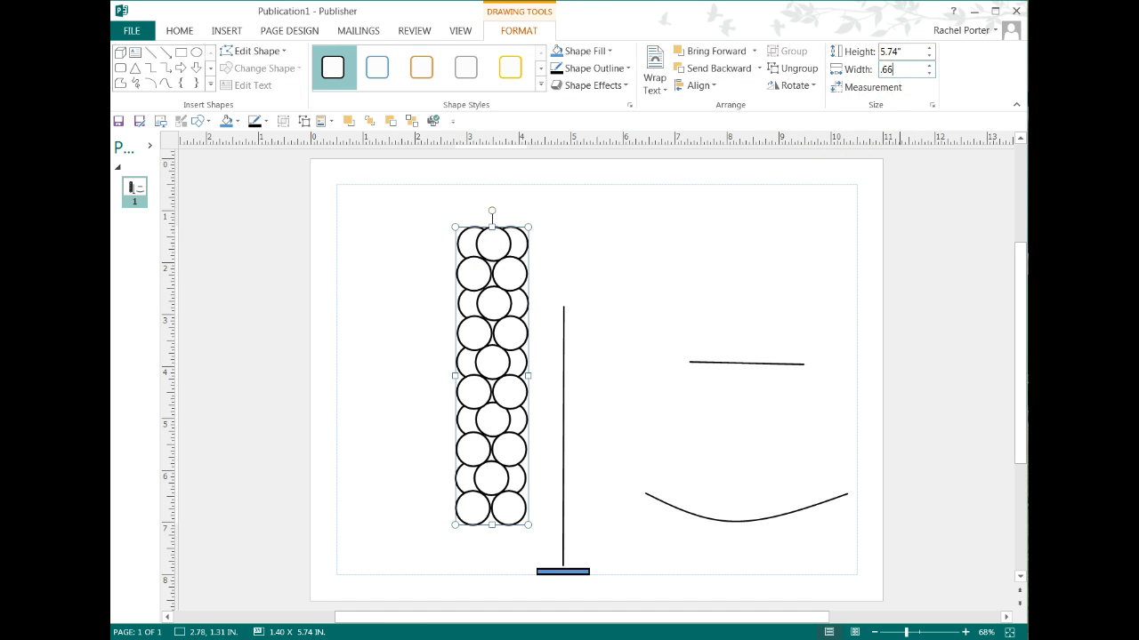
type(".66")
left_click(582, 294)
Move the circle column over the vertical line so it stands on the base, and stack a copy directly above it.
left_click_drag(470, 277, 558, 483)
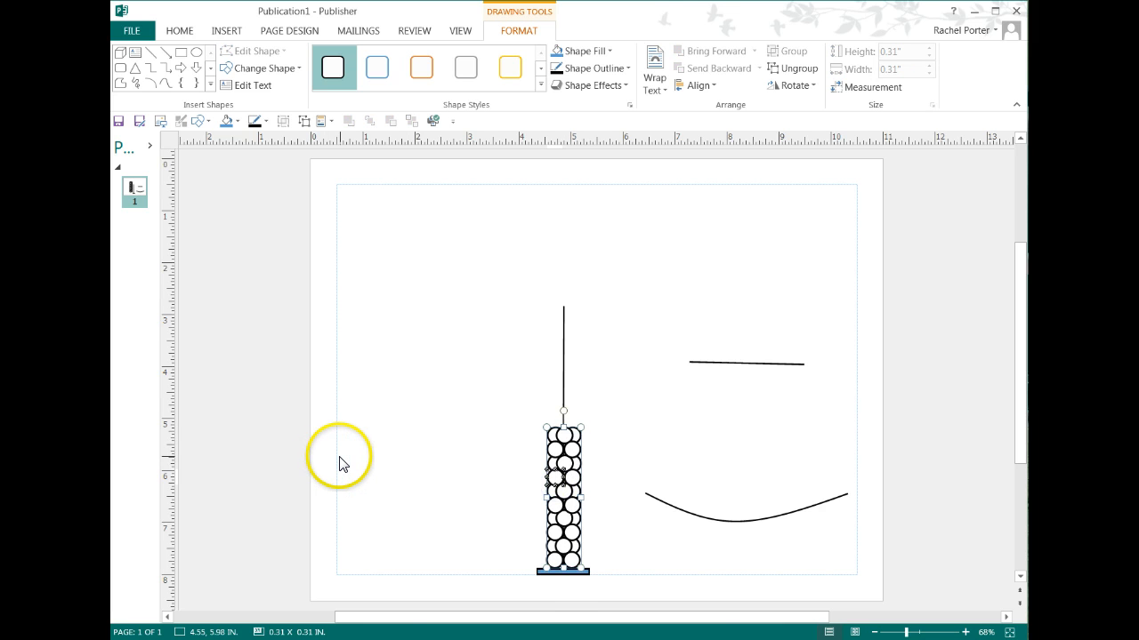
left_click(566, 511)
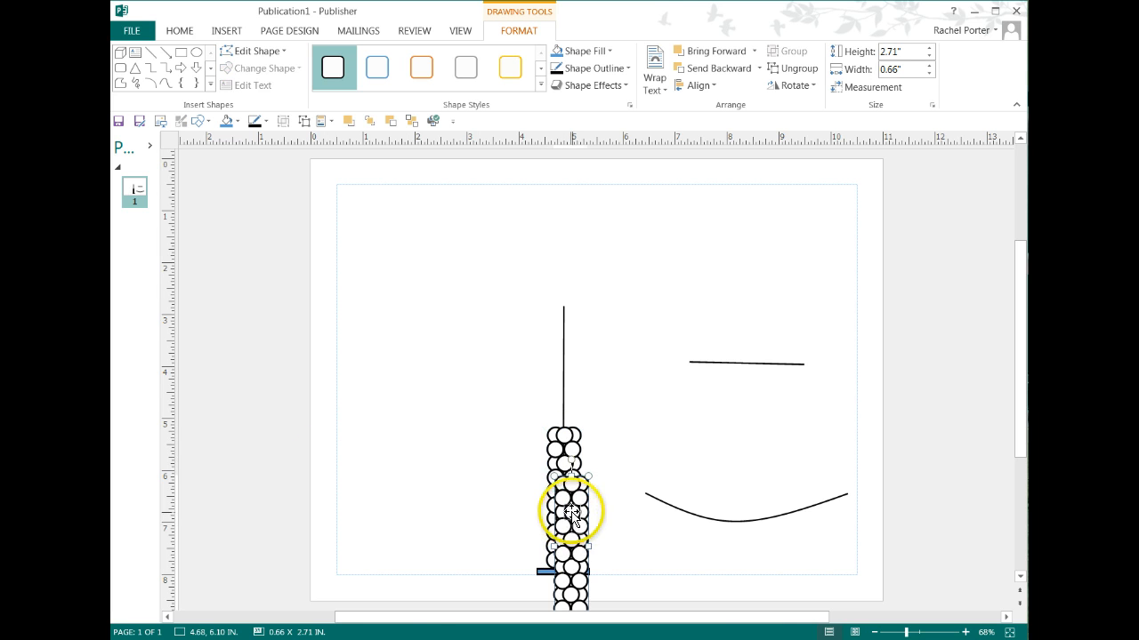
left_click_drag(566, 511, 564, 324)
left_click(434, 537)
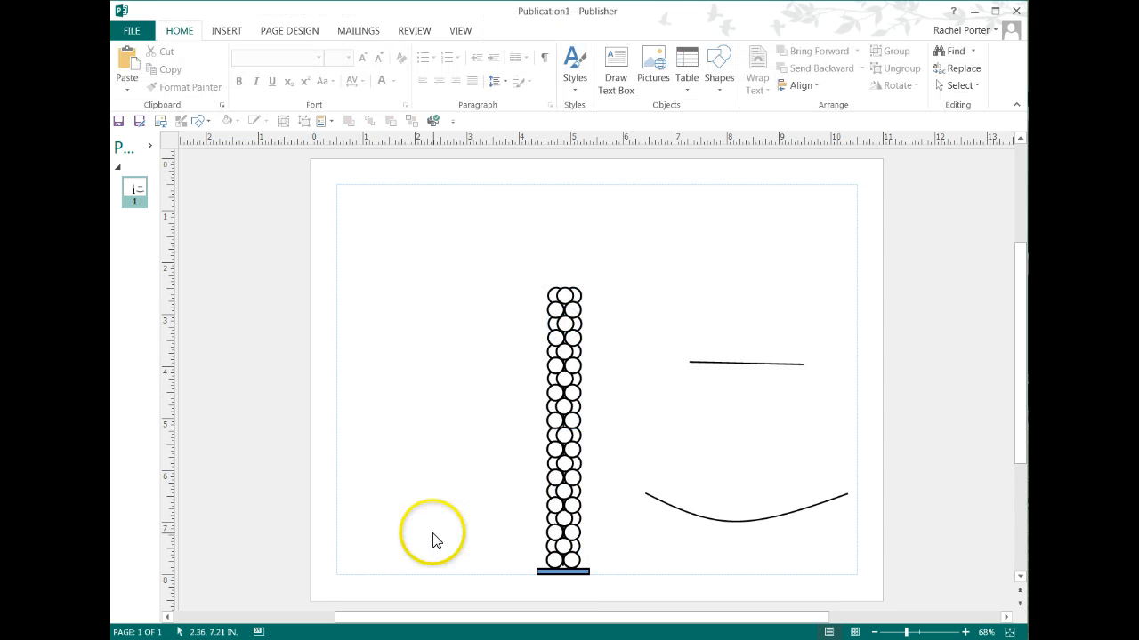
Move the upper circle column just to the right of the vertical line and ungroup it.
left_click_drag(562, 350, 592, 354)
left_click(594, 333)
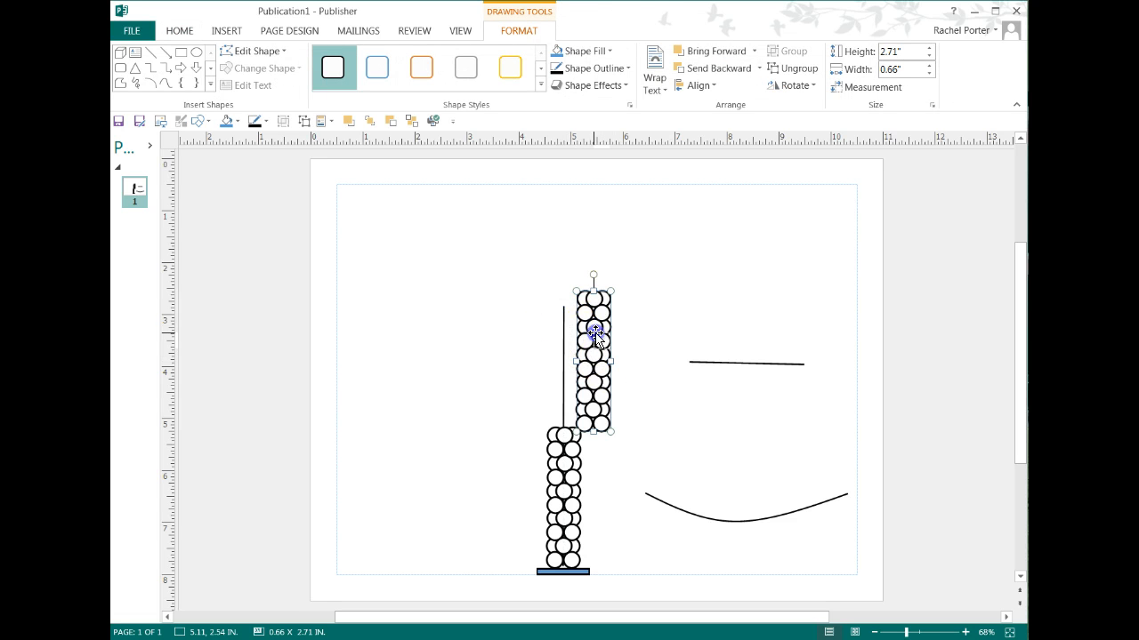
left_click(304, 122)
left_click(432, 353)
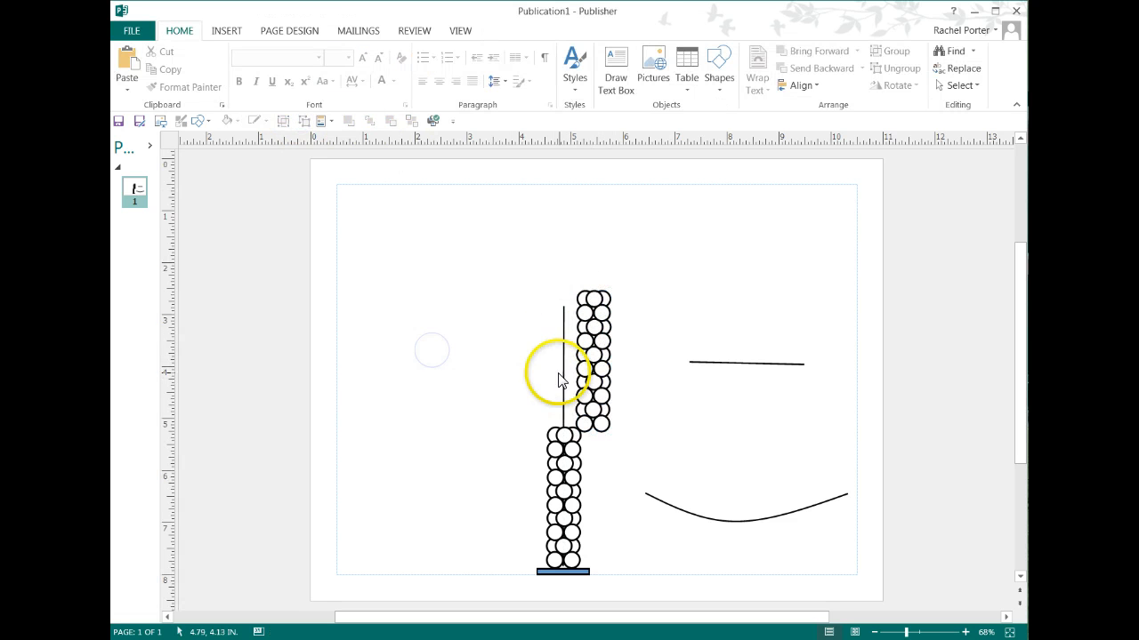
Delete the top row of circles that extends above the vertical line, and group the remaining upper circles.
left_click(569, 307)
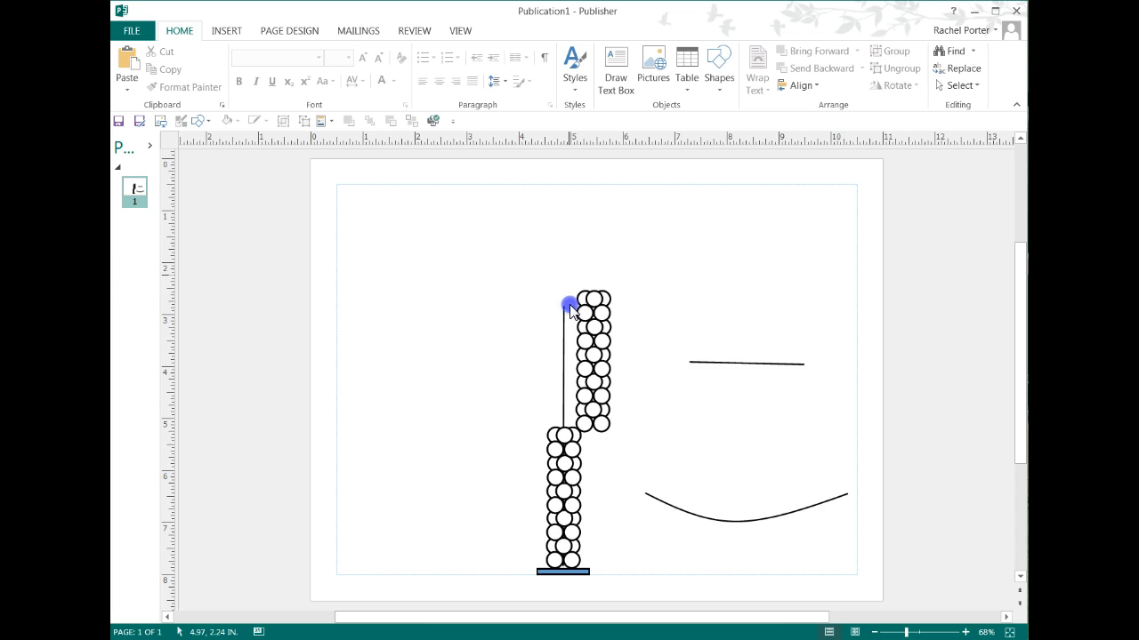
left_click(620, 320)
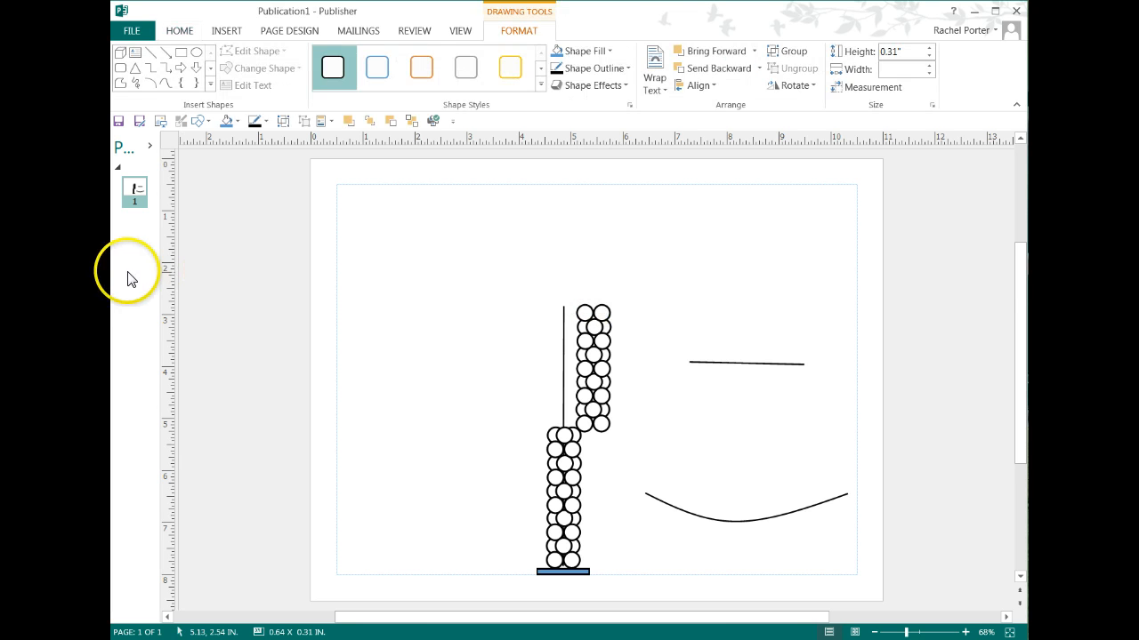
left_click(125, 278)
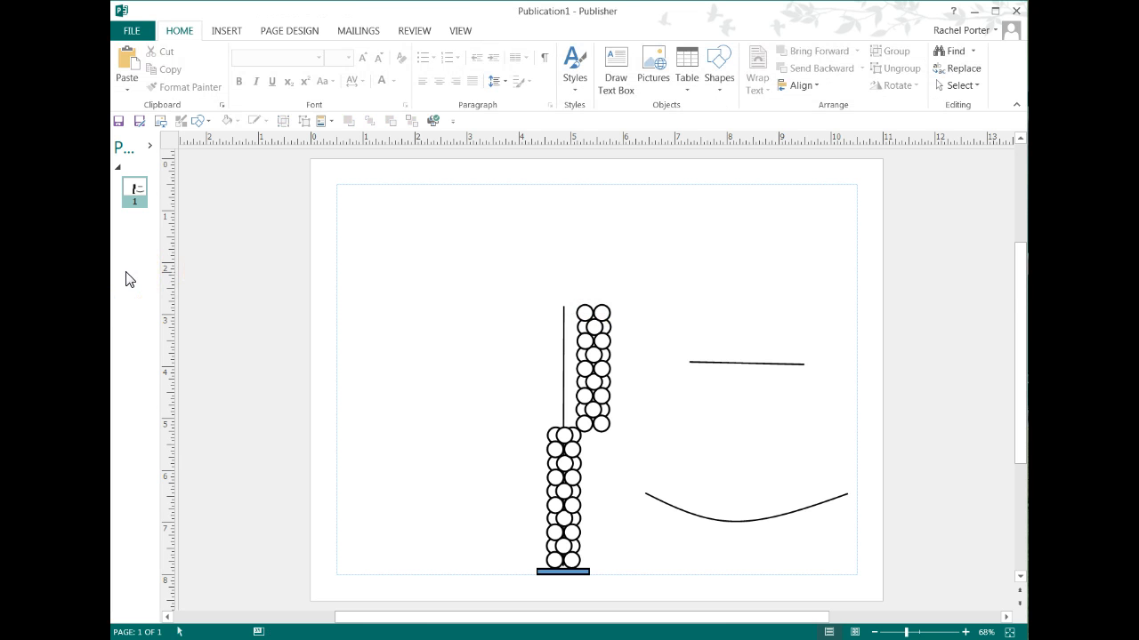
mouse_move(570, 277)
left_mouse_down()
mouse_move(588, 415)
mouse_move(624, 443)
left_mouse_up()
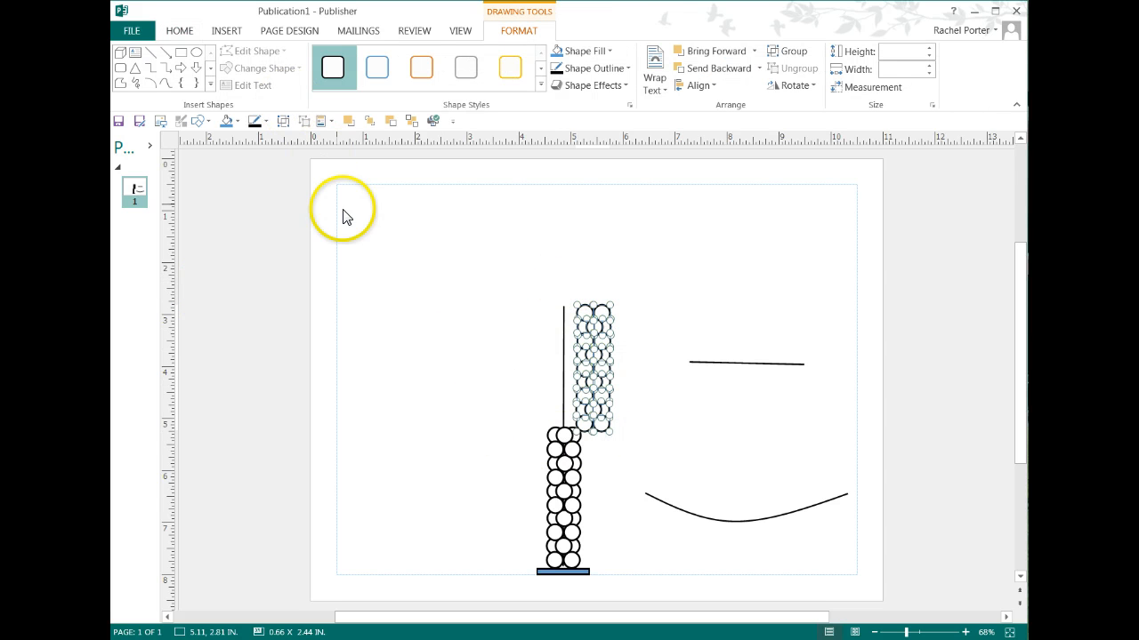
left_click(282, 120)
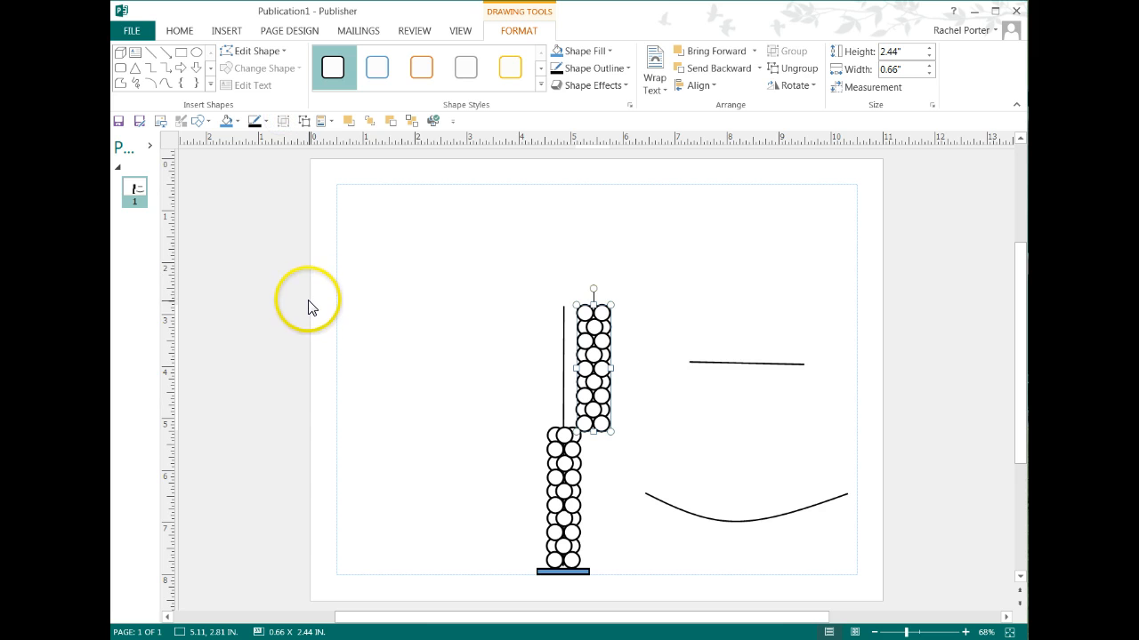
Nudge the shortened upper column left onto the vertical line and slightly up so it lines up with the lower column.
key("Left")
key("Left")
key("Left")
key("Left")
key("Left")
key("Left")
key("Left")
key("Left")
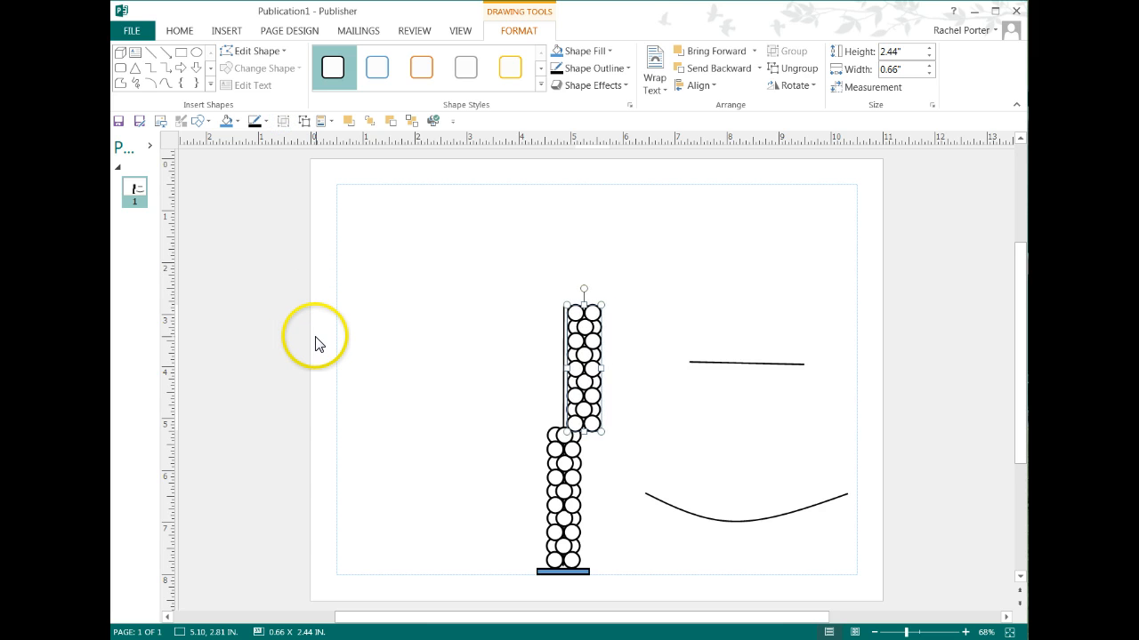
key("Left")
key("Left")
key("Left")
key("Left")
key("Left")
key("Left")
key("Left")
key("Left")
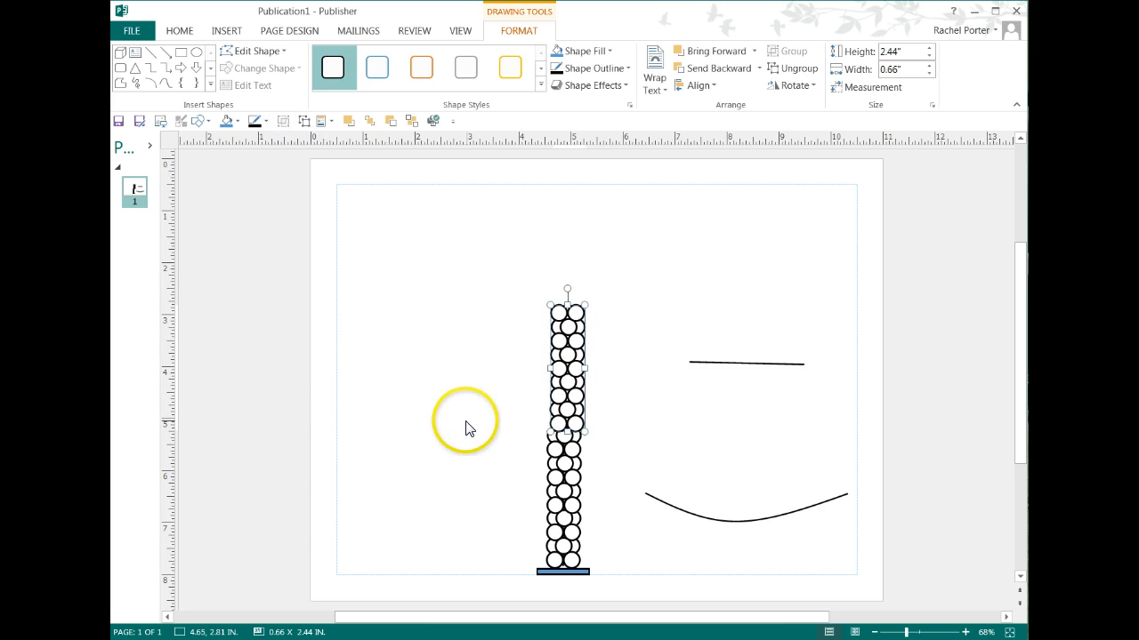
left_click(465, 421)
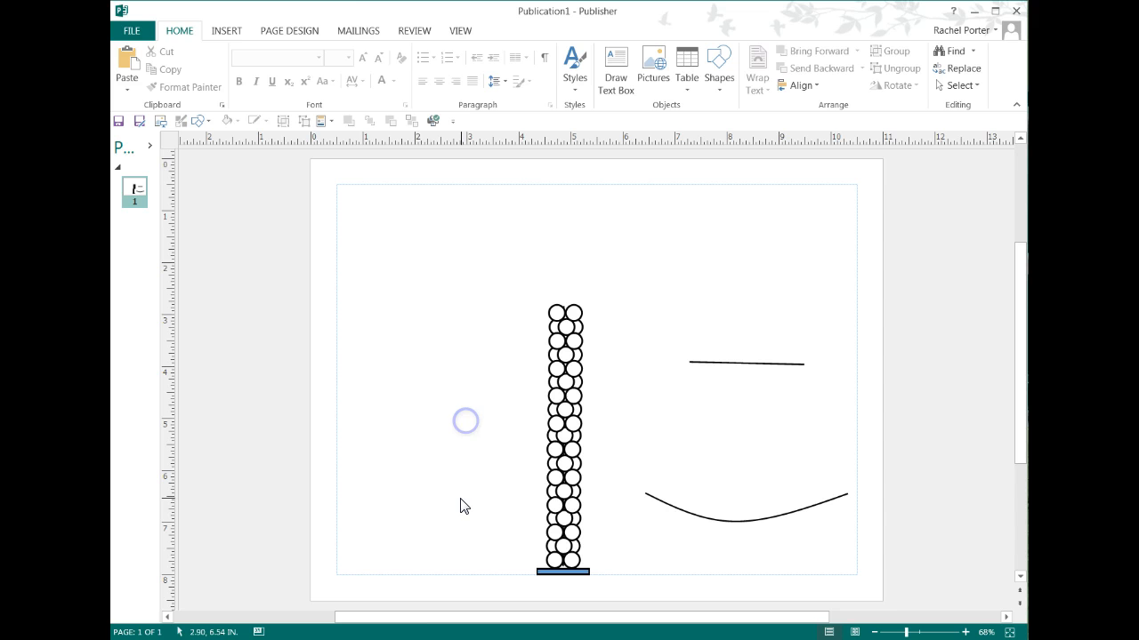
left_click(552, 427)
left_click(483, 431)
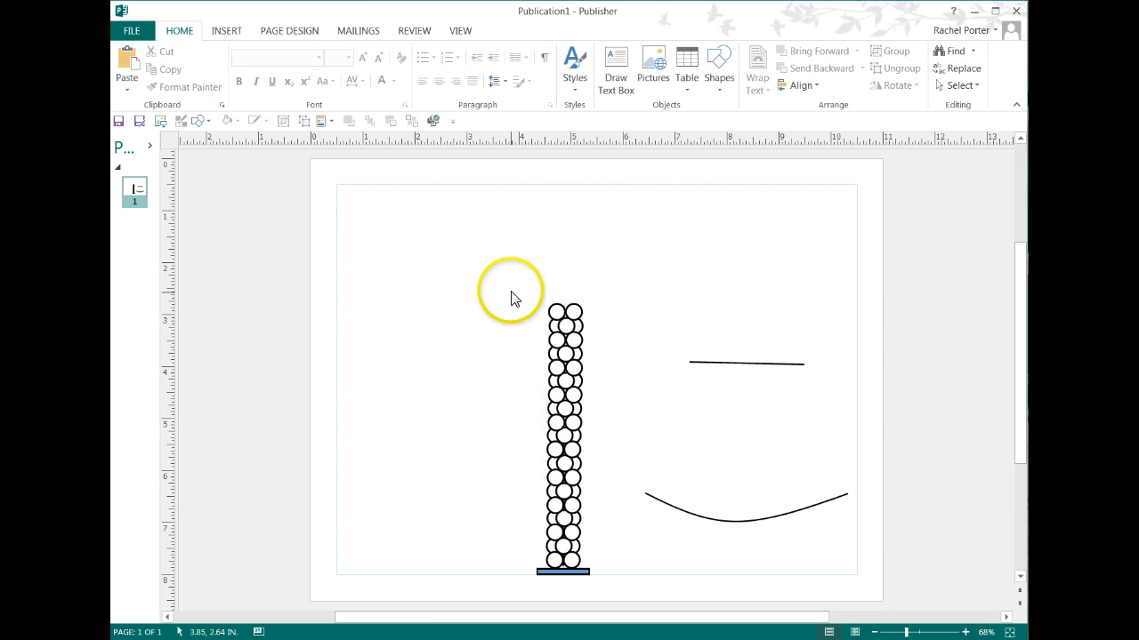
Fill both stacked circle columns and the base with dark blue.
left_click_drag(512, 291, 632, 580)
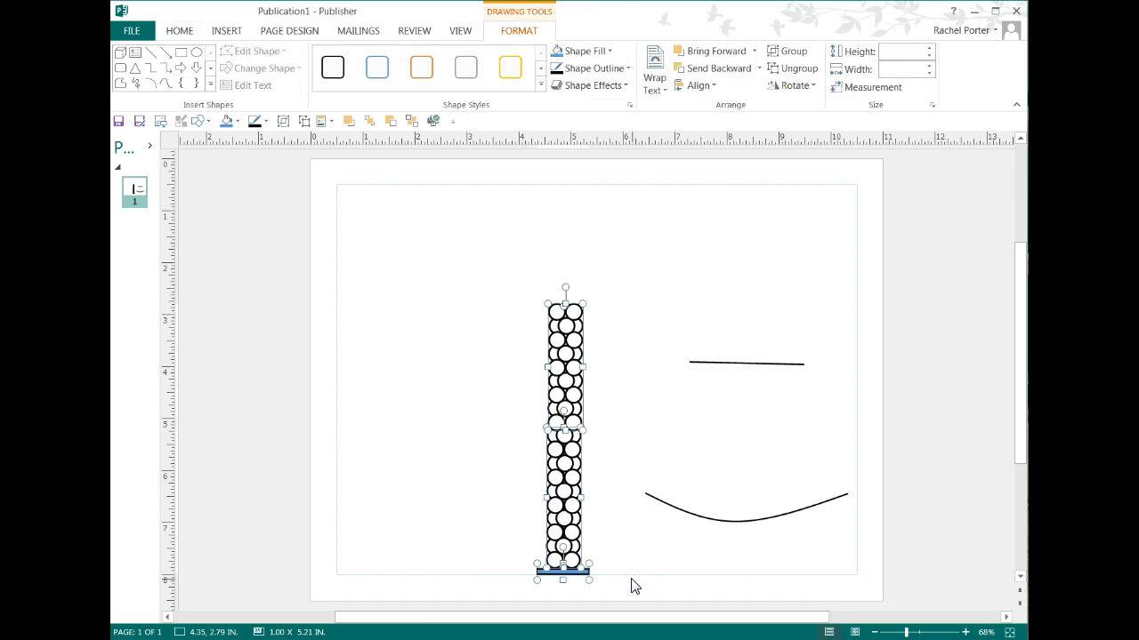
left_click(237, 121)
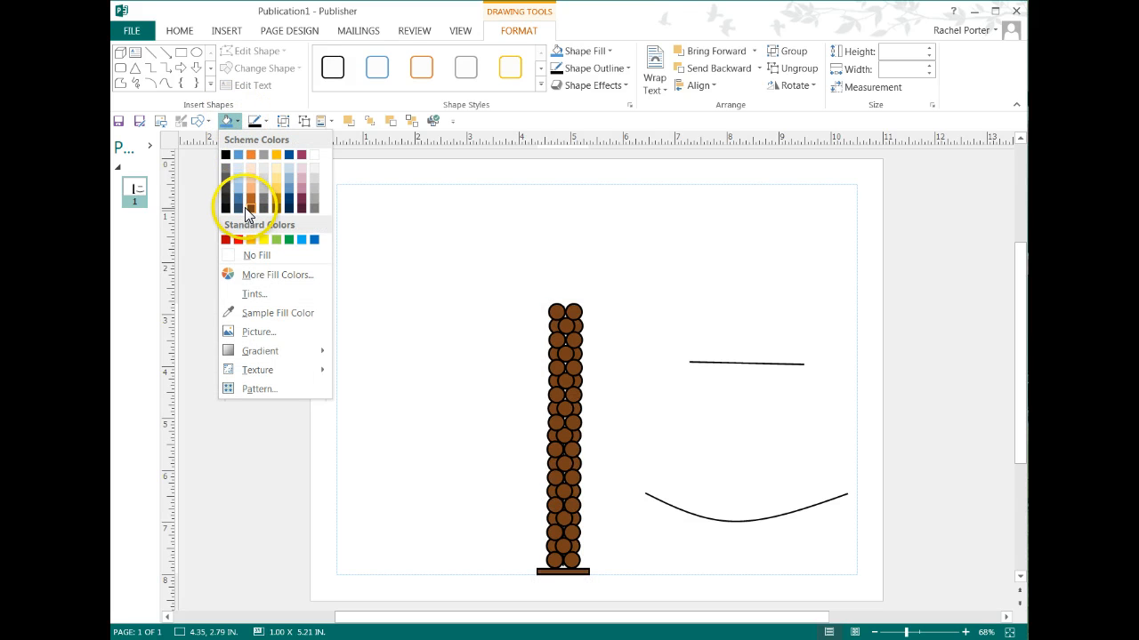
left_click(294, 203)
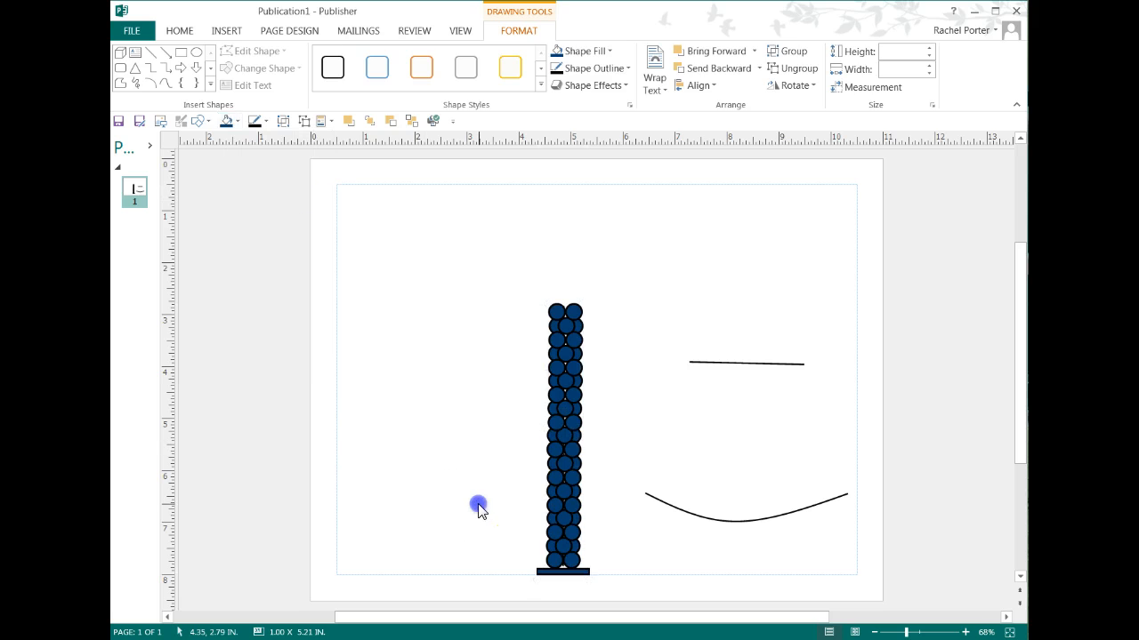
left_click(477, 503)
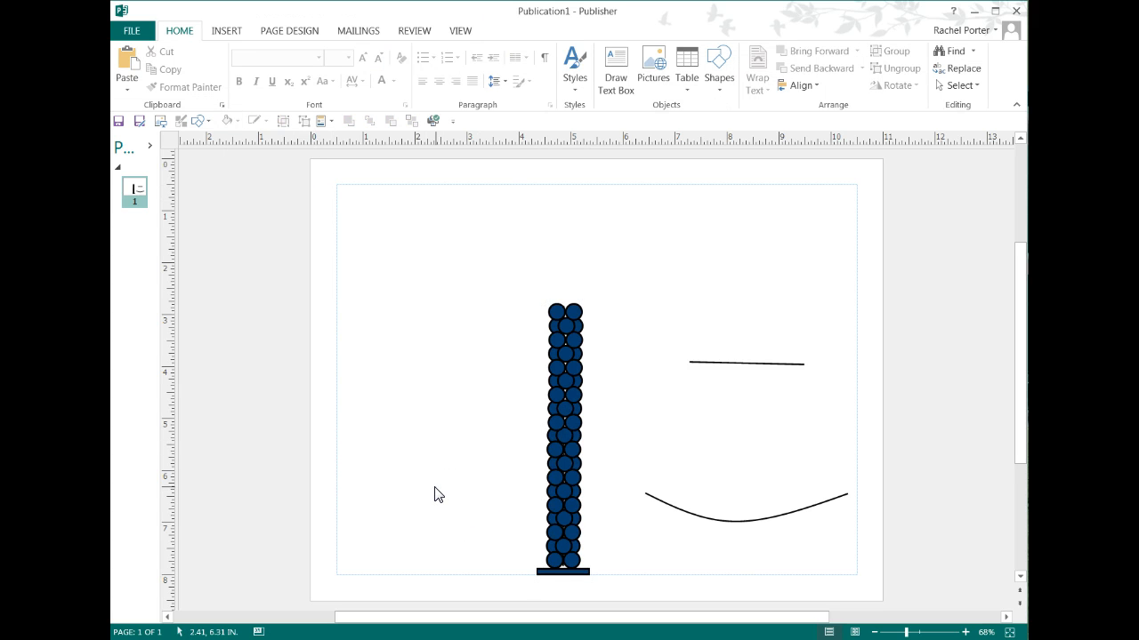
Move a copy of the upper circle column to the page's upper right and rotate it to lie horizontally.
left_click(555, 323)
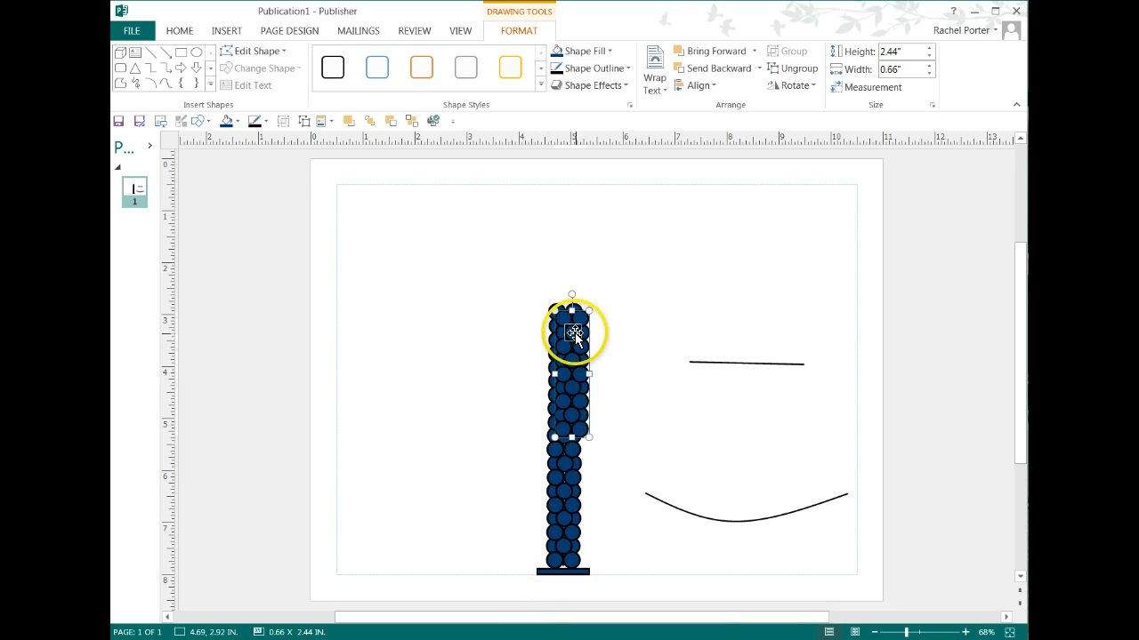
left_click_drag(579, 330, 728, 211)
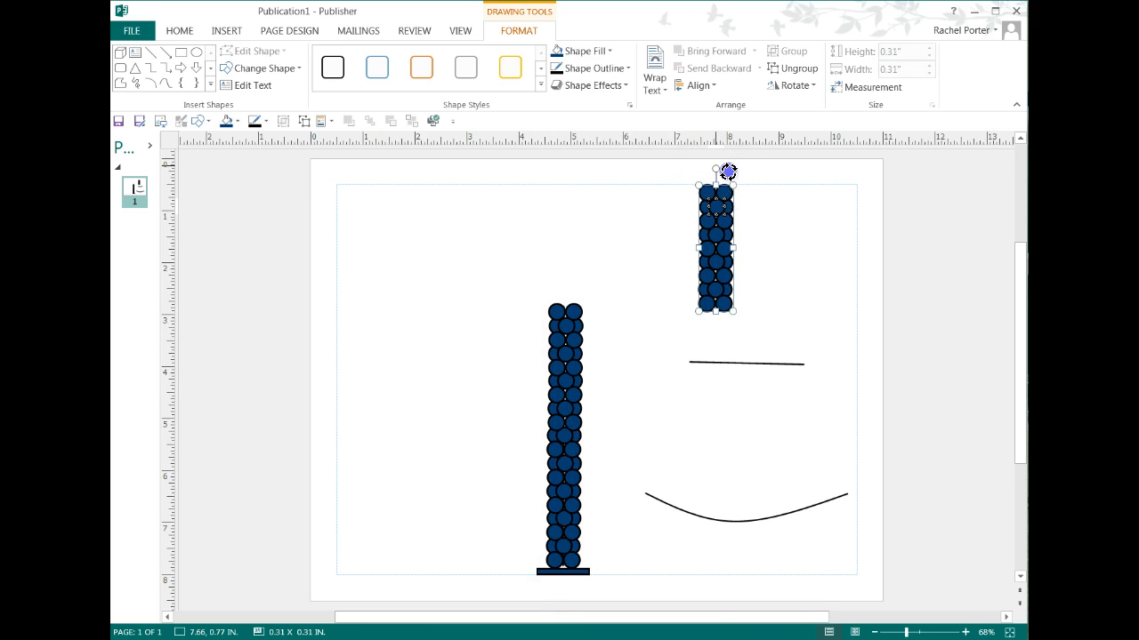
left_click_drag(727, 170, 795, 249)
left_click(706, 249)
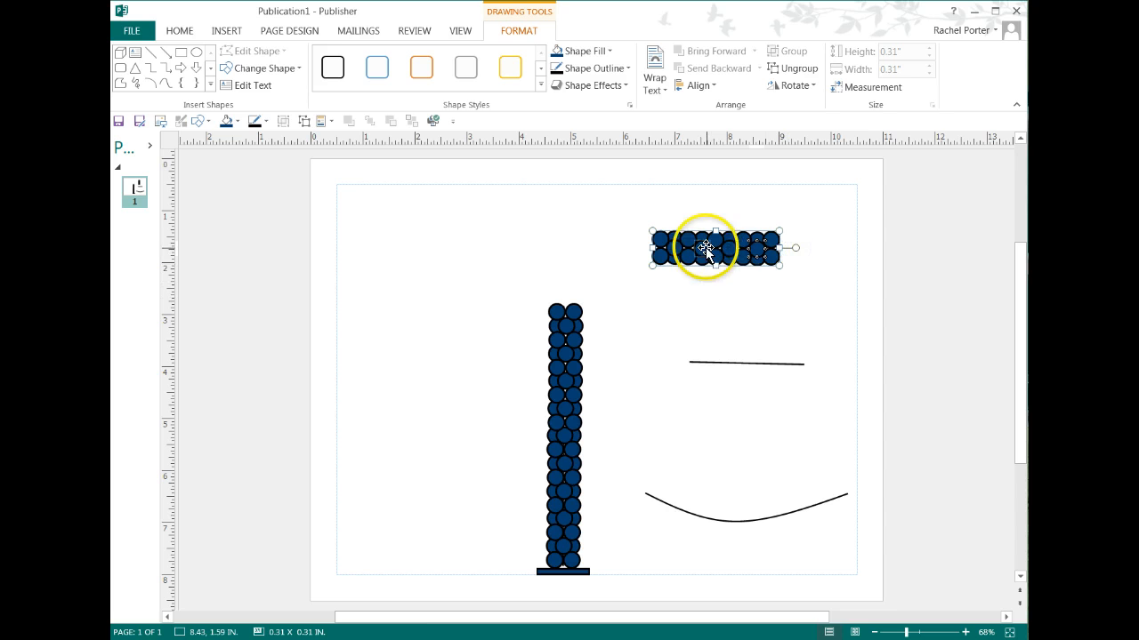
Place the horizontal circle row against the pole's right side near the top, and move the straight crossbar guide across the page's right edge.
left_click_drag(706, 249, 739, 383)
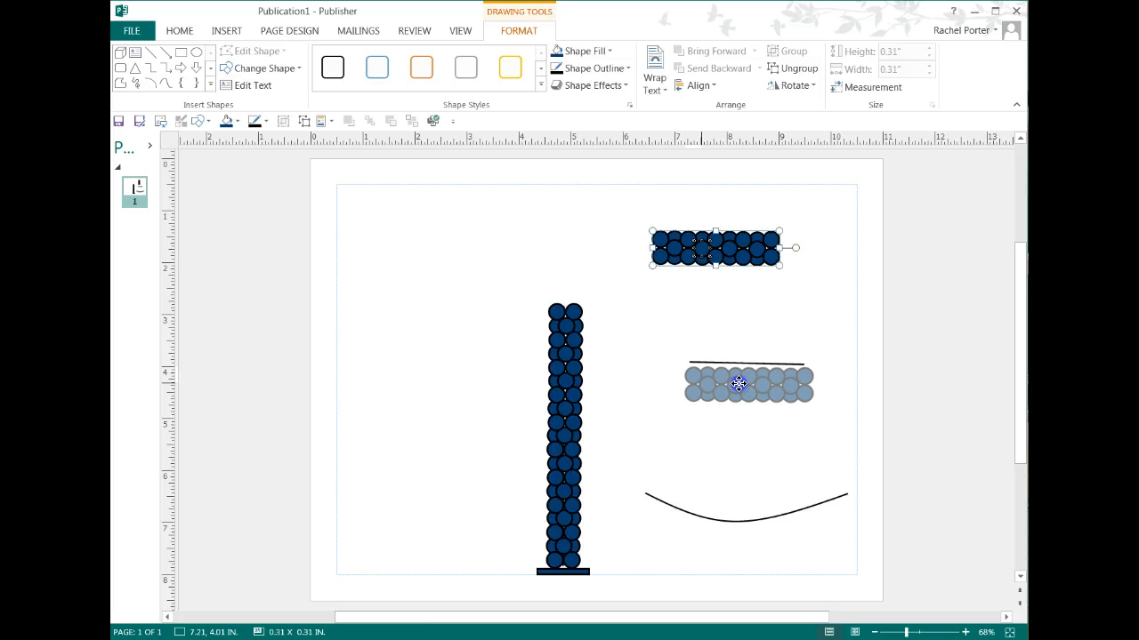
mouse_move(739, 383)
left_mouse_down()
mouse_move(634, 355)
mouse_move(542, 358)
mouse_move(548, 340)
mouse_move(684, 265)
mouse_move(668, 335)
mouse_move(630, 356)
left_mouse_up()
left_click(649, 437)
left_click(700, 479)
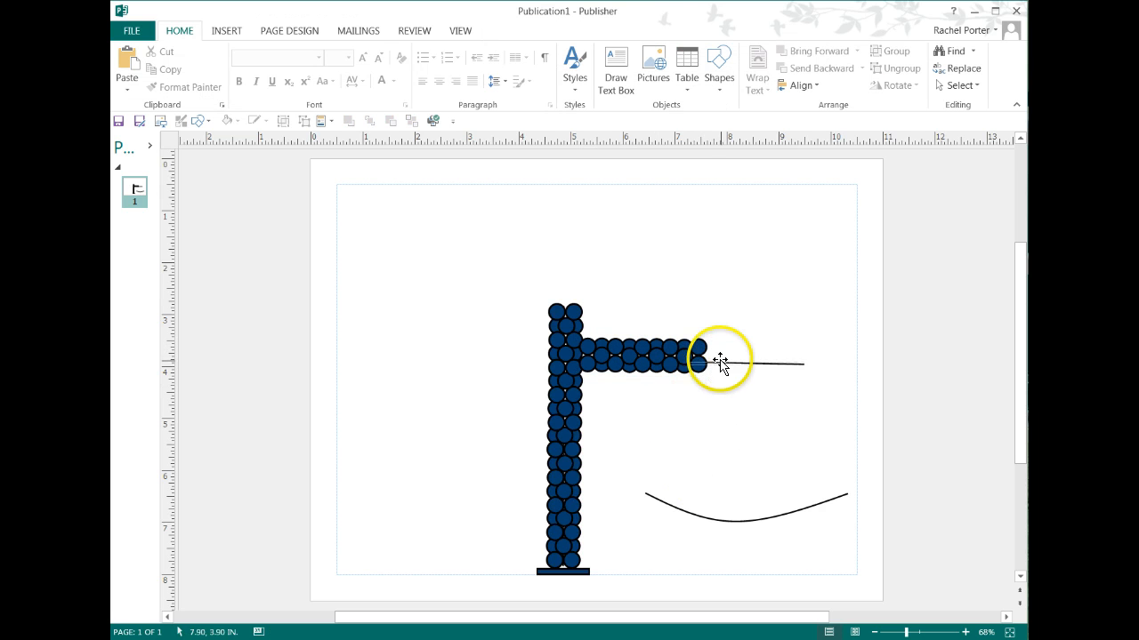
mouse_move(720, 363)
left_mouse_down()
mouse_move(699, 419)
mouse_move(549, 403)
mouse_move(778, 299)
mouse_move(907, 265)
mouse_move(892, 251)
left_mouse_up()
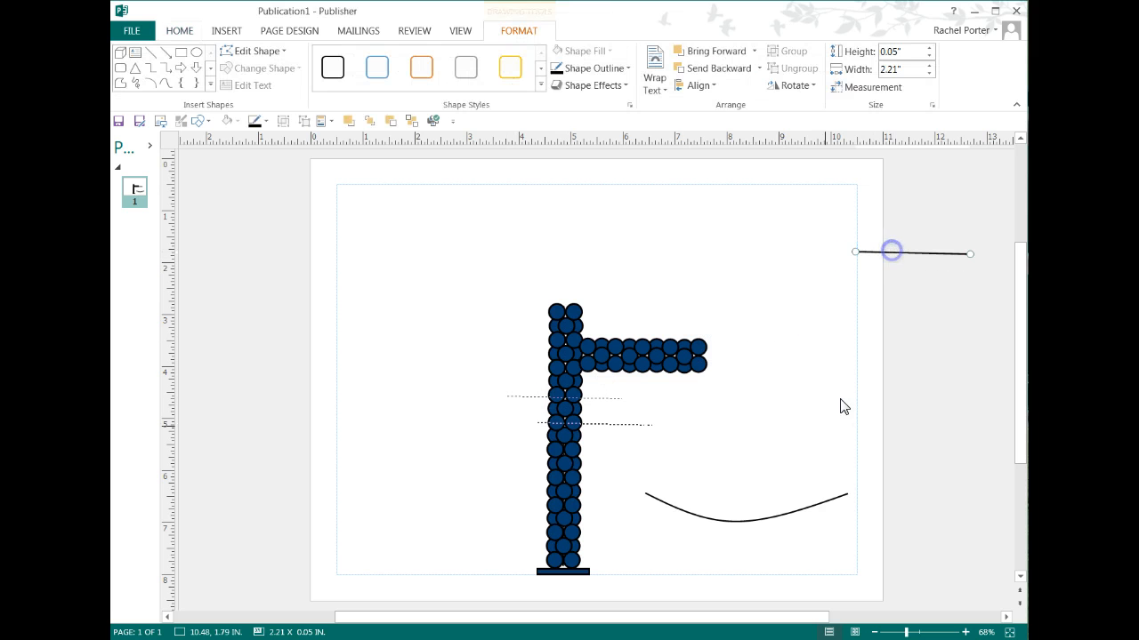
left_click(774, 422)
Ungroup the horizontal circle row and delete the circles at its outer end to shorten the arm.
left_click(692, 365)
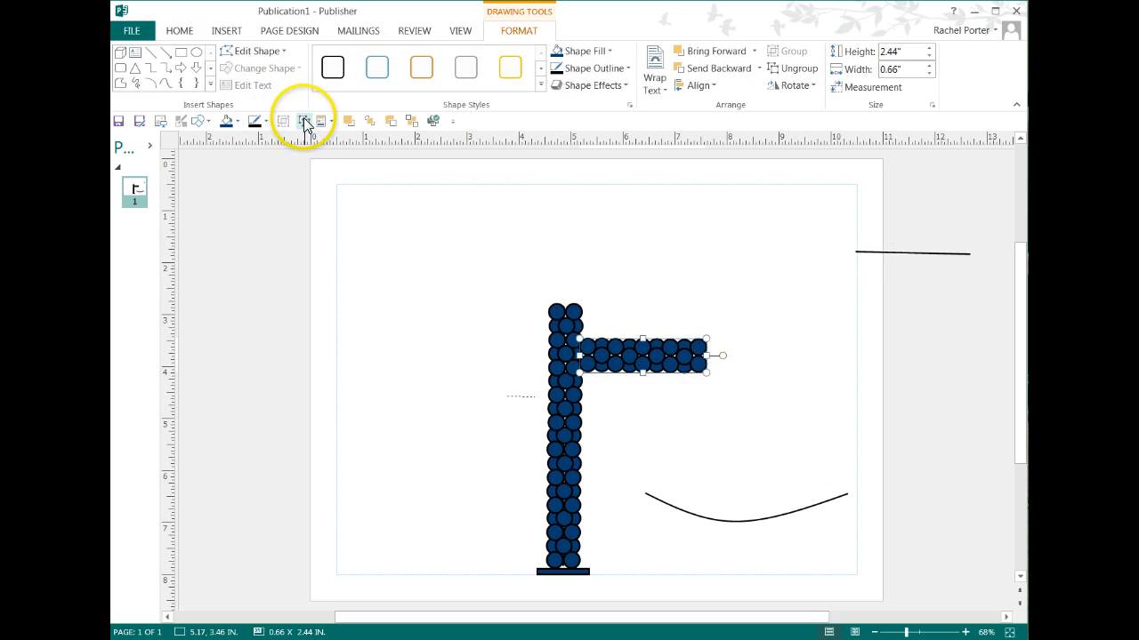
left_click(343, 409)
left_click(671, 302)
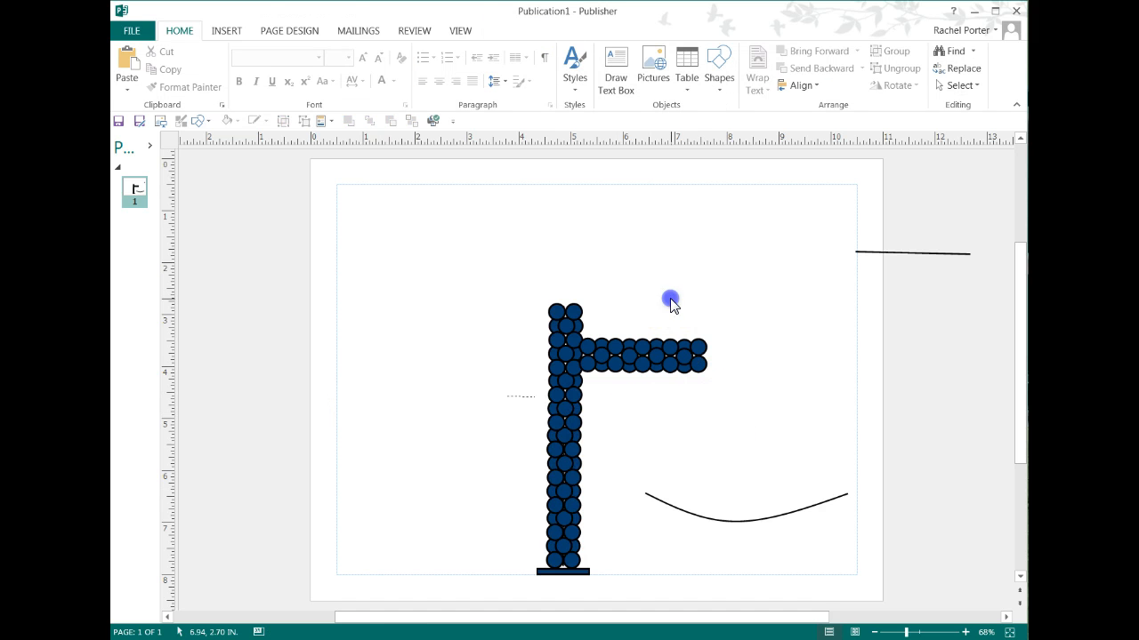
left_click_drag(729, 417, 732, 424)
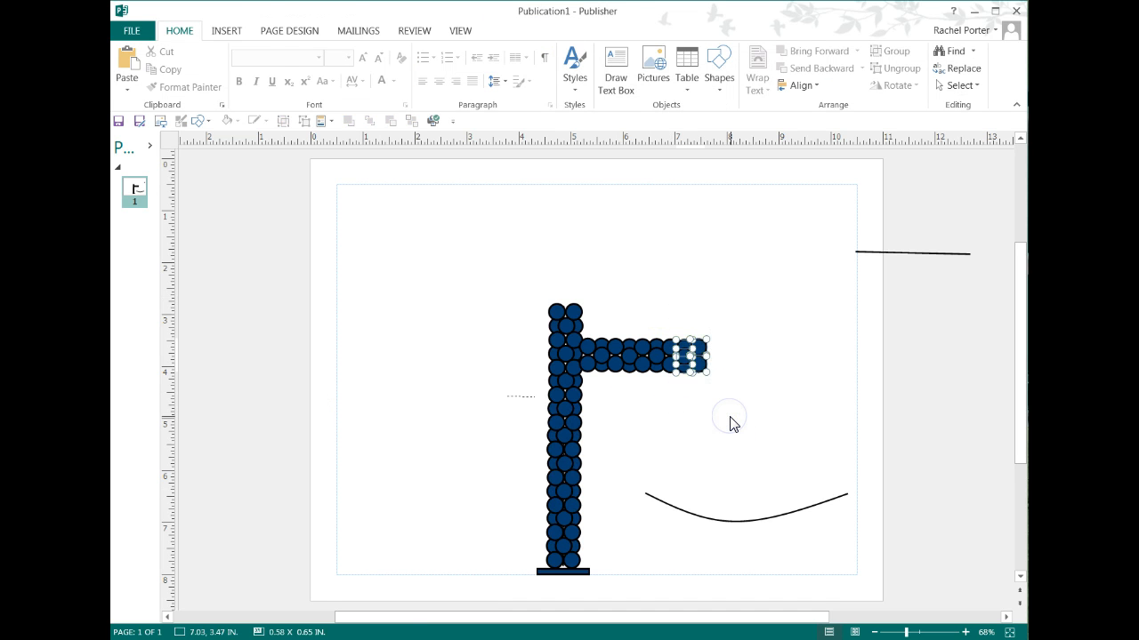
key("Right")
key("Right")
key("Right")
key("Right")
key("Right")
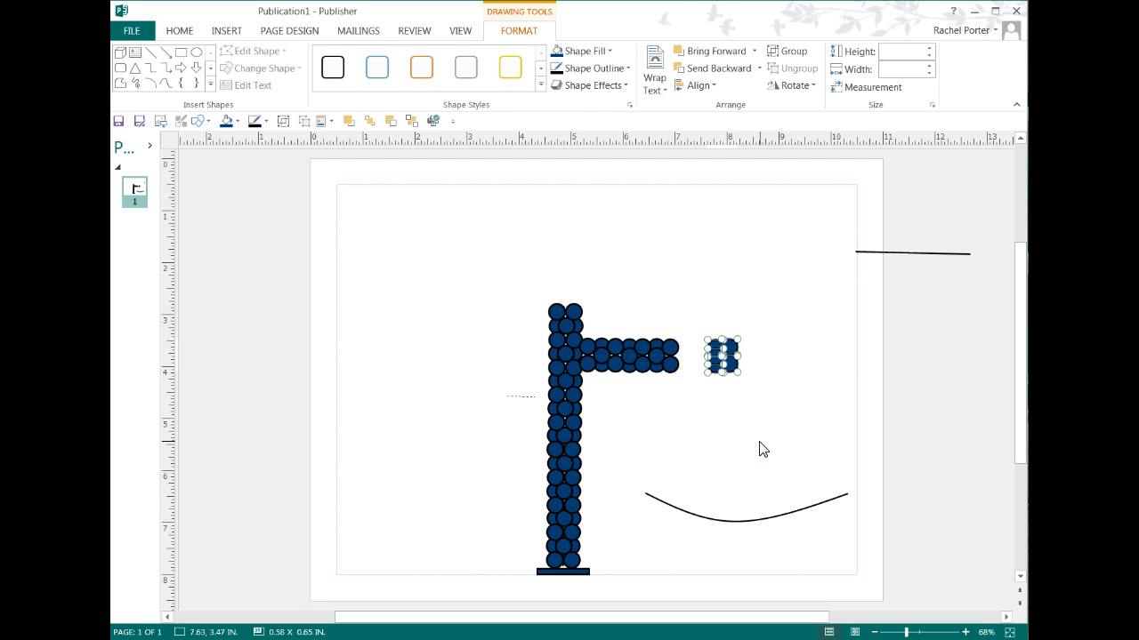
key("Delete")
left_click(717, 406)
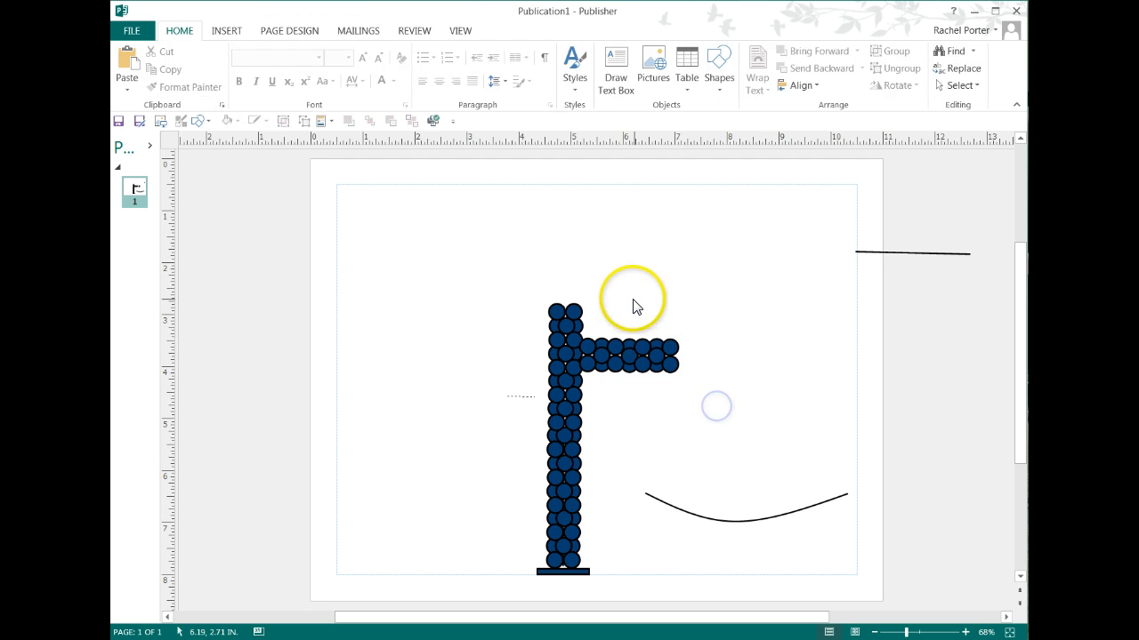
Separate the next outermost cluster of circles from the arm and shift it well to the right.
left_click_drag(649, 299, 653, 391)
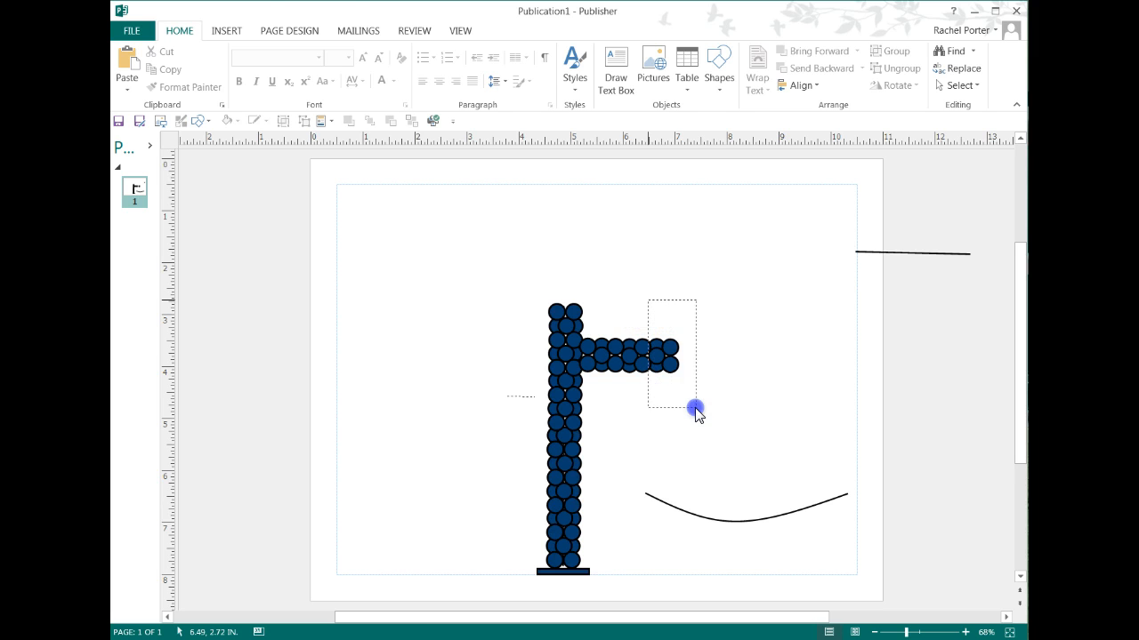
mouse_move(643, 295)
left_mouse_down()
mouse_move(660, 402)
mouse_move(709, 420)
left_mouse_up()
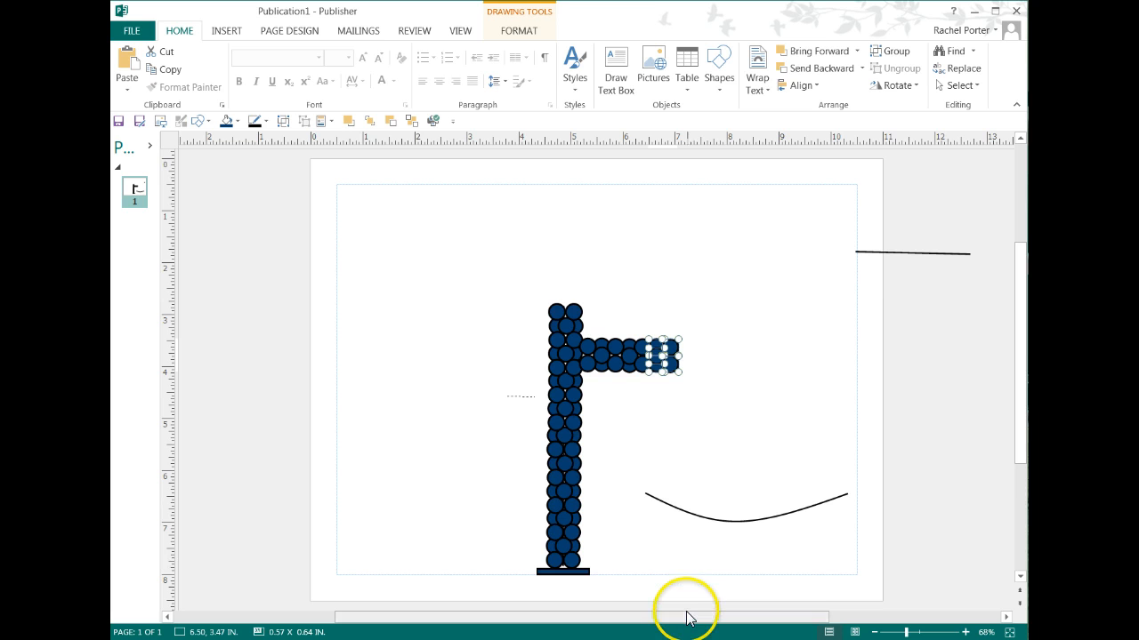
key("Right")
key("Right")
key("Right")
key("Right")
key("Right")
key("Right")
key("Right")
key("Right")
key("Right")
key("Right")
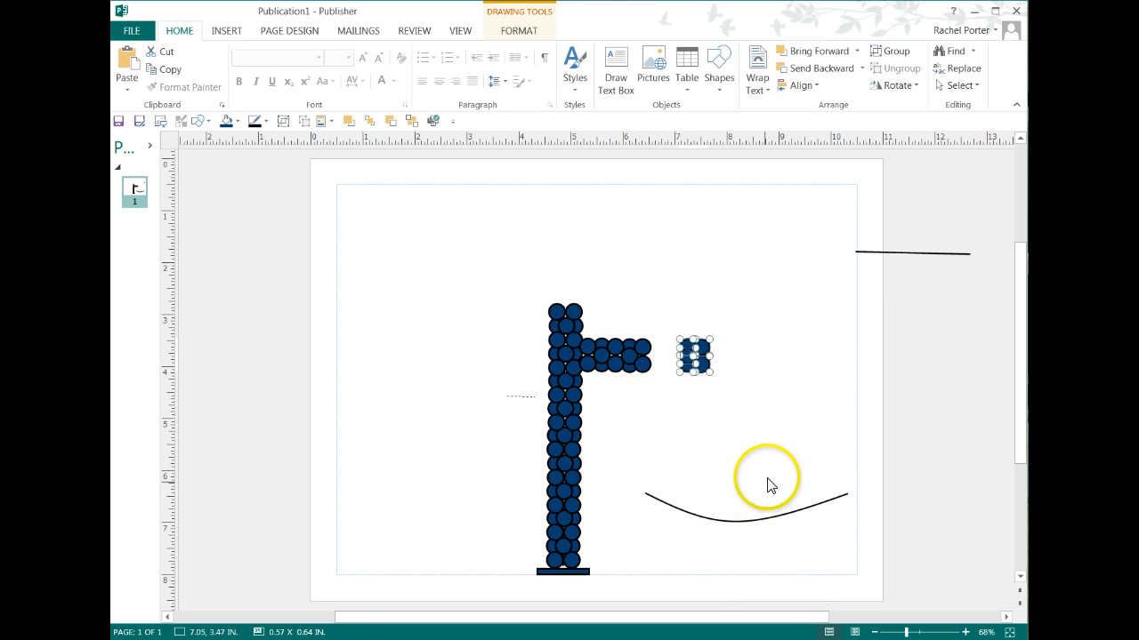
left_click(777, 467)
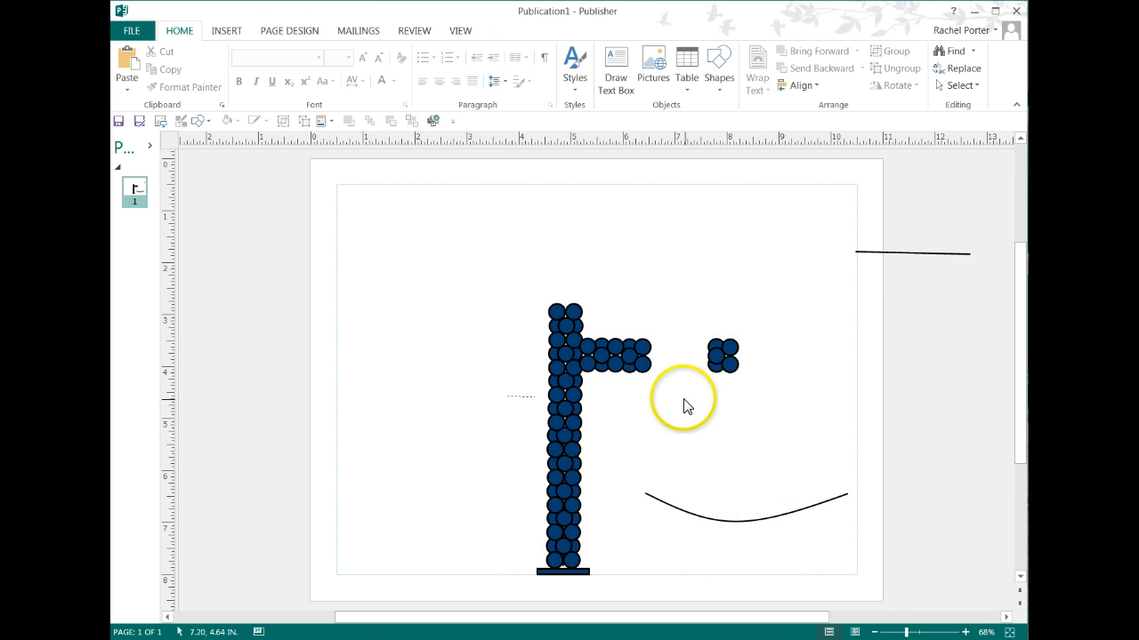
Duplicate the remaining circles of the right arm, nudge the copy slightly right, and group it.
left_click_drag(673, 379, 572, 372)
left_click_drag(578, 317, 578, 318)
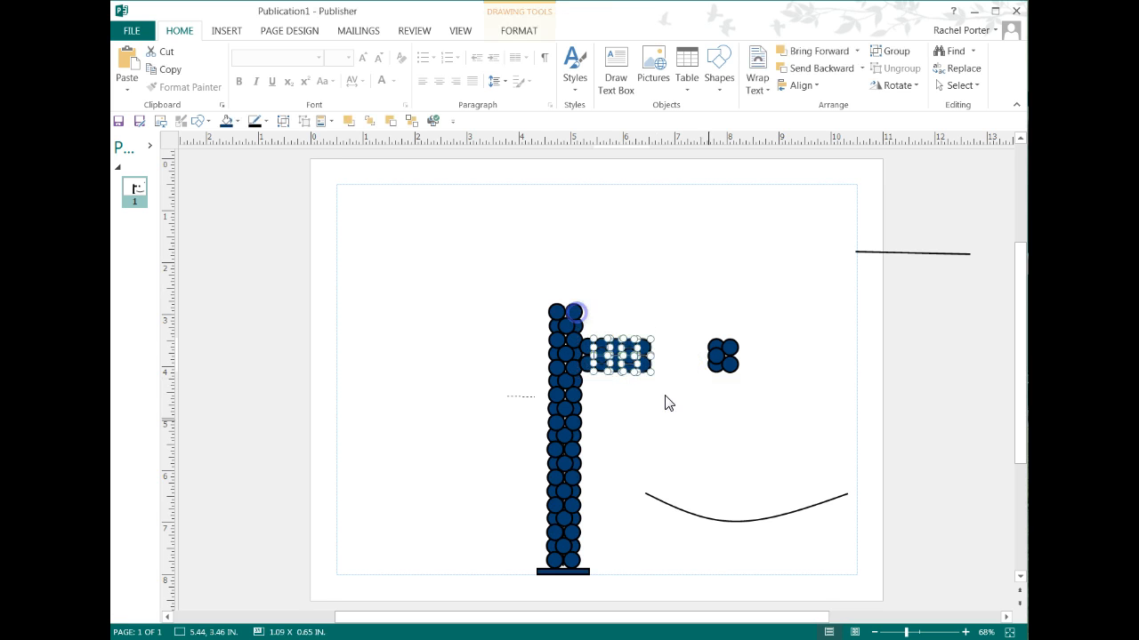
left_click(693, 401)
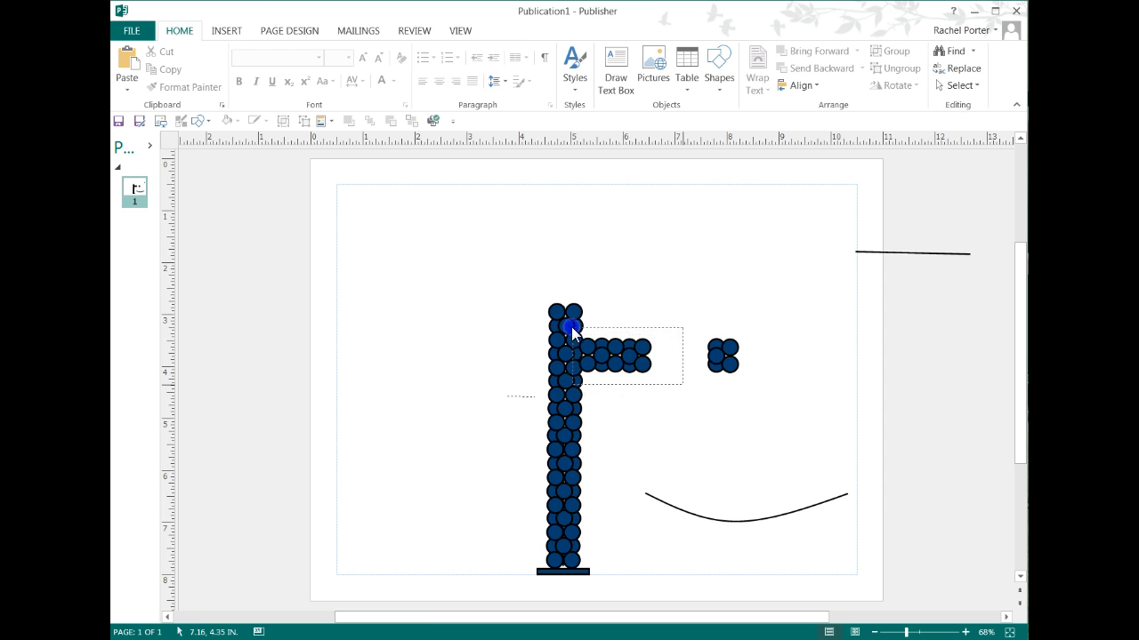
left_click_drag(572, 330, 572, 332)
key("ctrl+v")
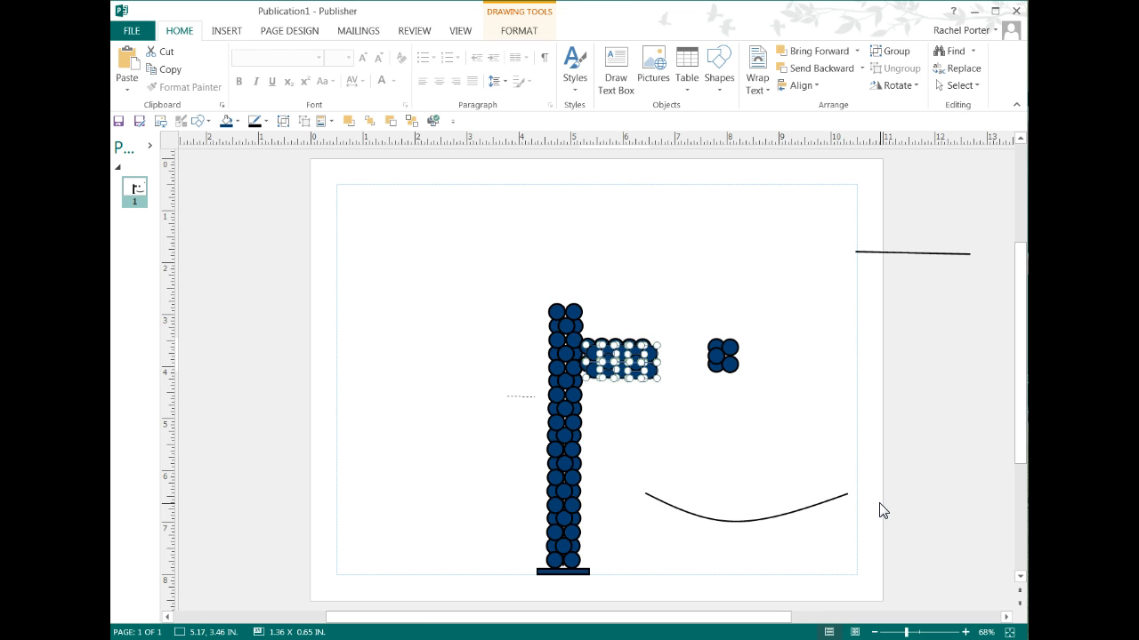
key("Right")
key("Right")
key("Right")
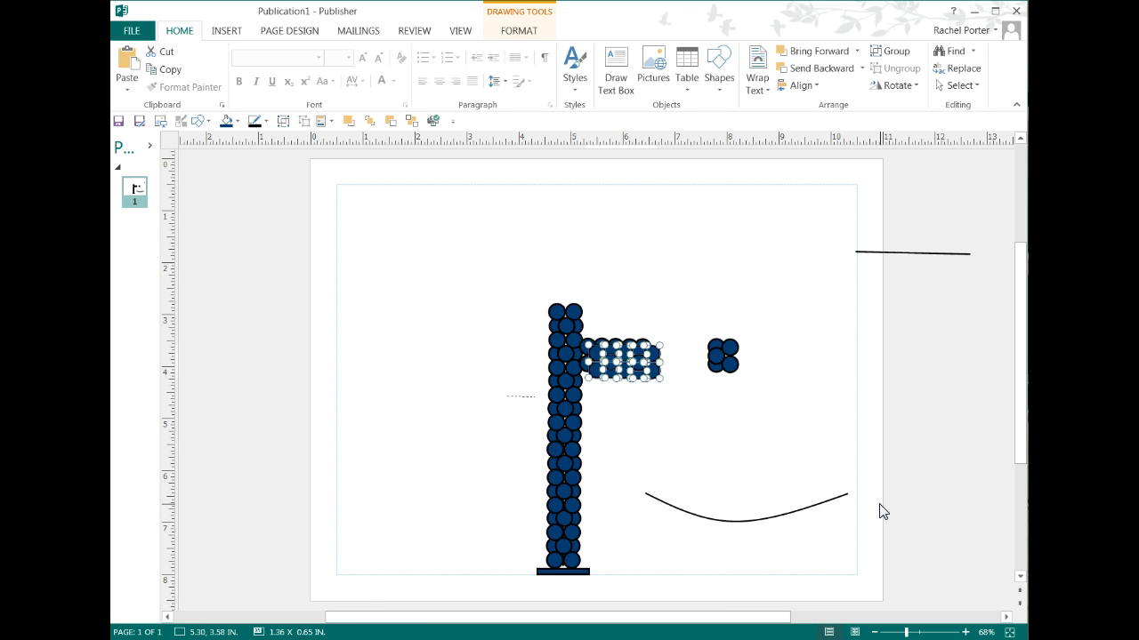
left_click(284, 121)
Move the grouped arm copy to the left side of the pole, level with the right arm.
left_click_drag(495, 367, 494, 366)
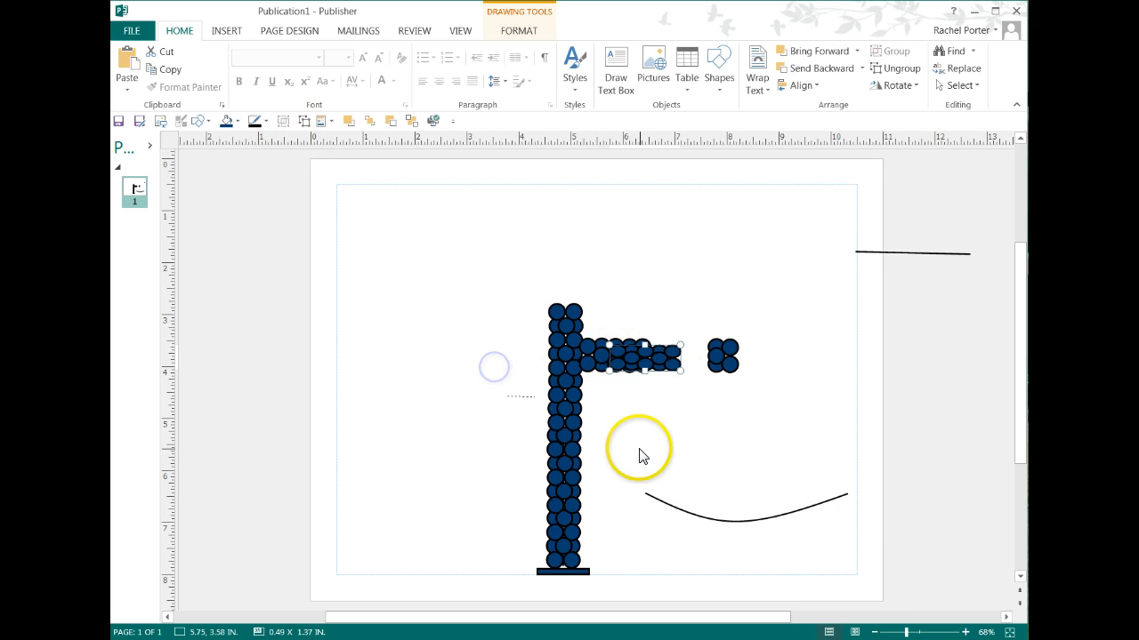
key("ctrl+z")
left_click(659, 414)
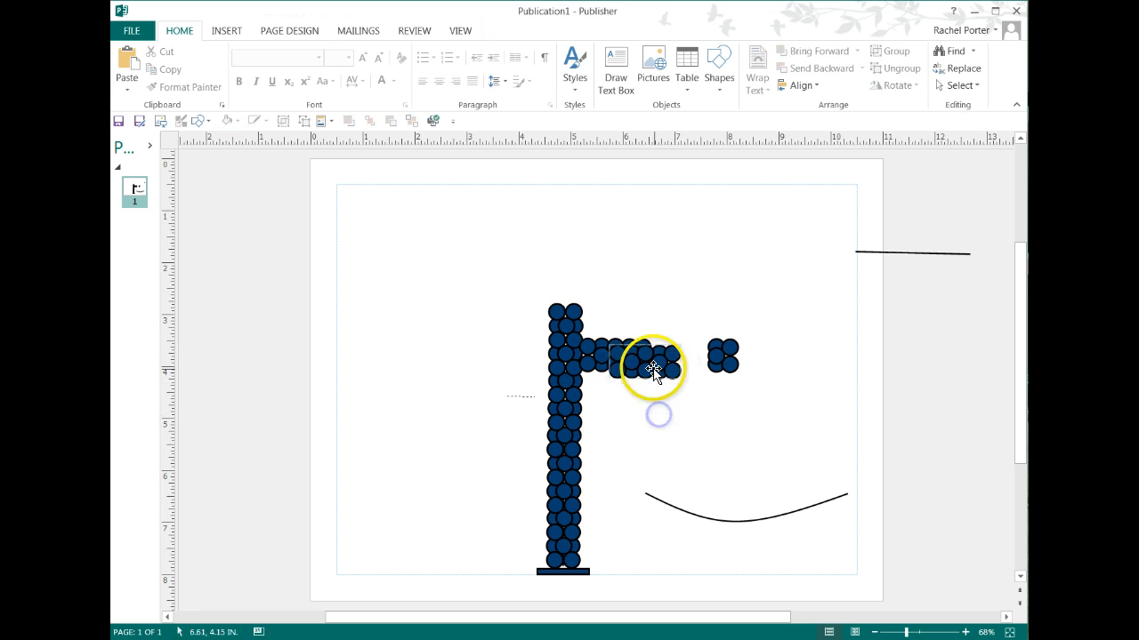
left_click(652, 367)
left_click_drag(651, 366, 520, 360)
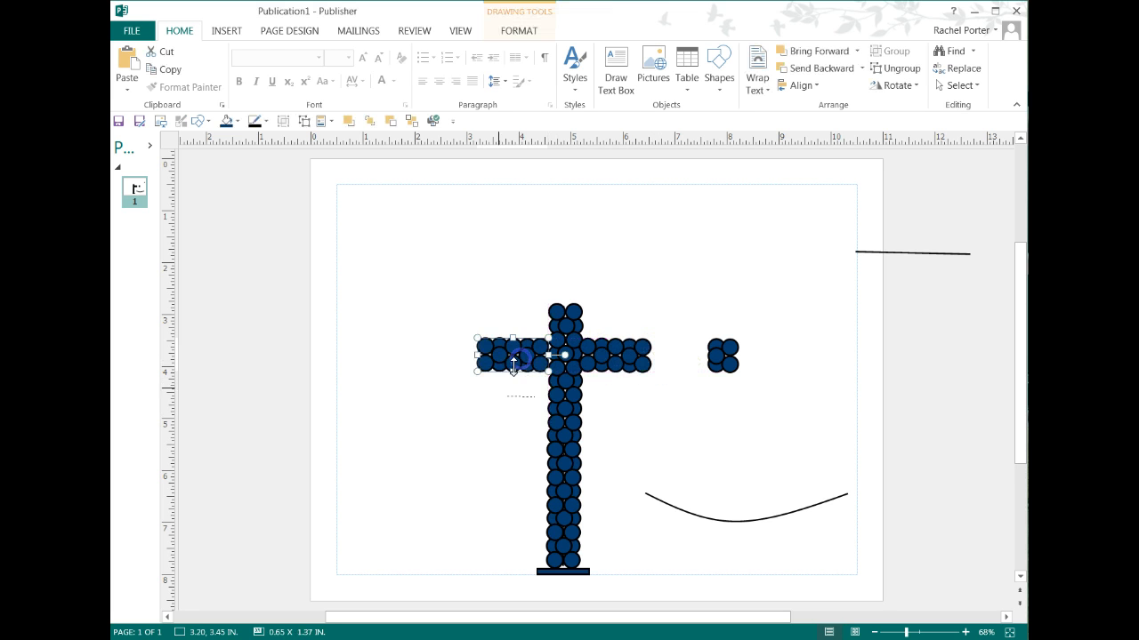
Nudge the left arm right and slightly up so that it meets the pole.
left_click(481, 445)
left_click(520, 349)
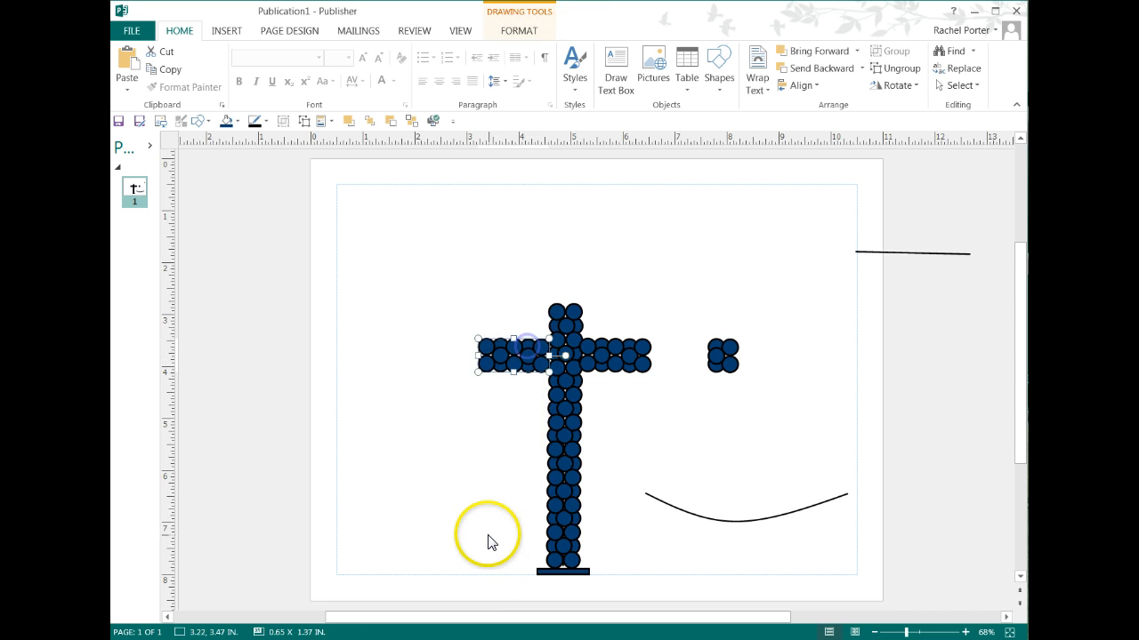
left_click(487, 541)
left_click(501, 348)
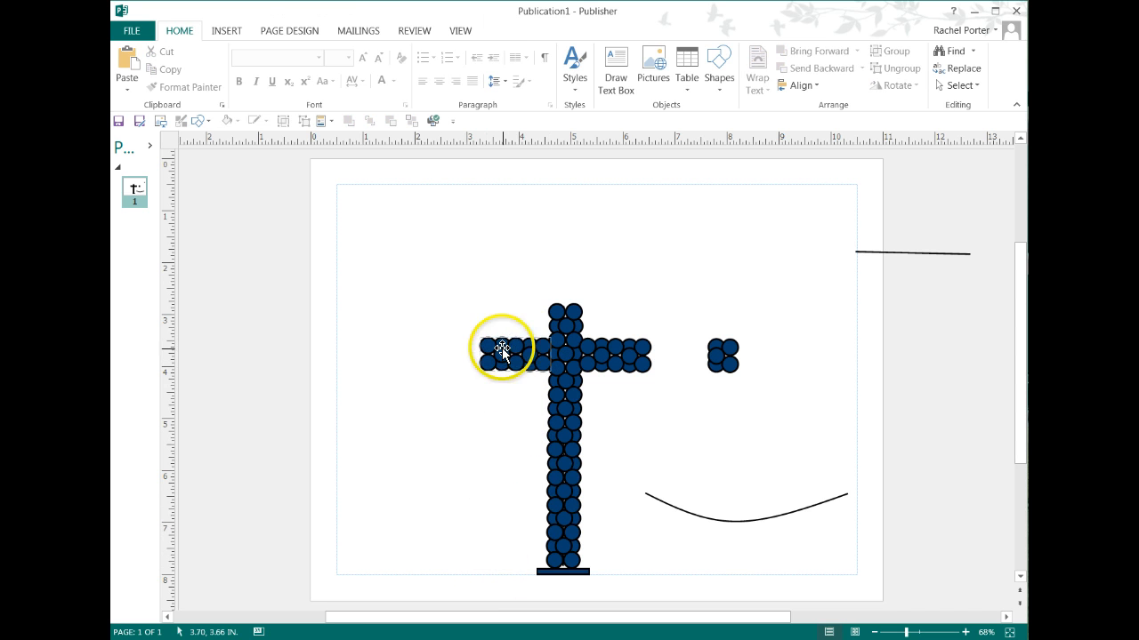
left_click(487, 434)
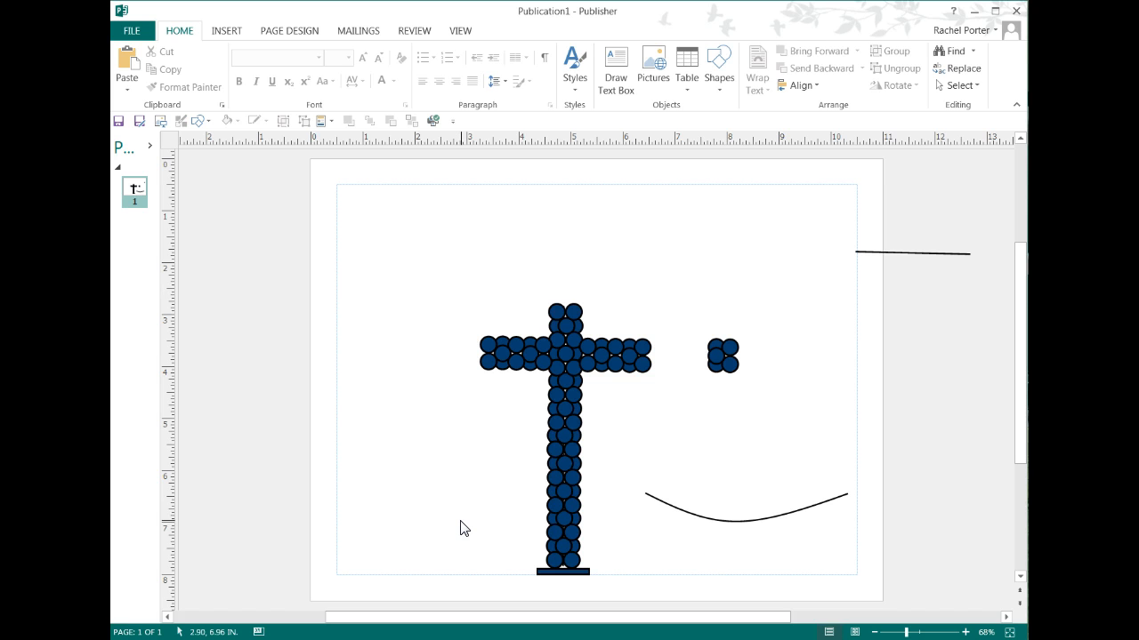
Place a copy of the left arm over the curve's left end, tilted to follow the curve's downward slope.
left_click(498, 347)
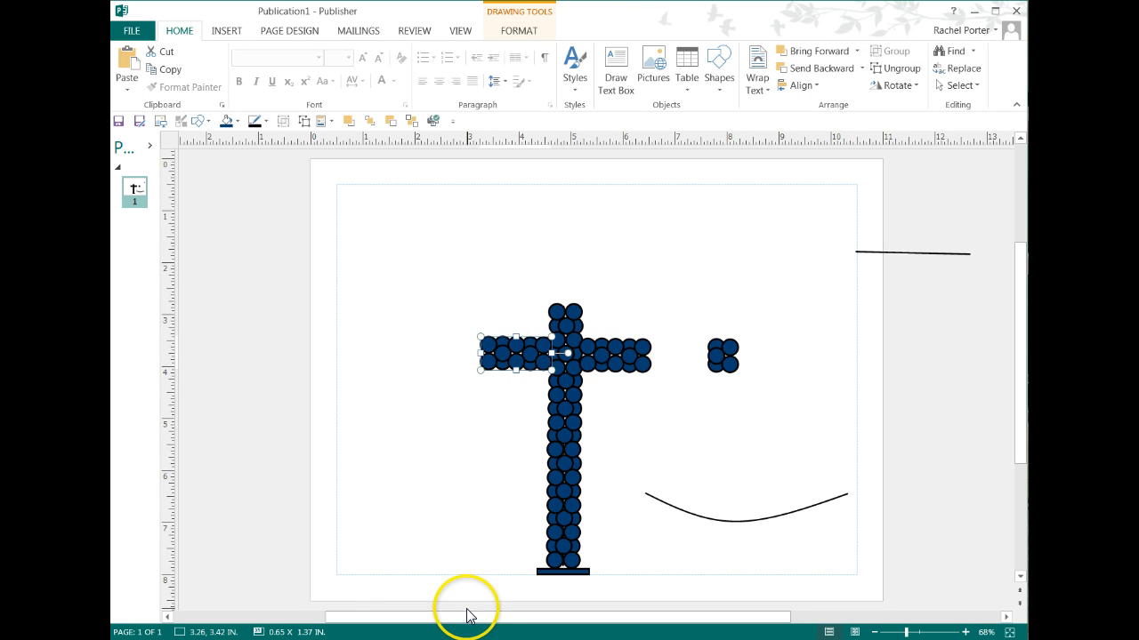
left_click_drag(513, 361, 732, 486)
left_click_drag(681, 457, 659, 504)
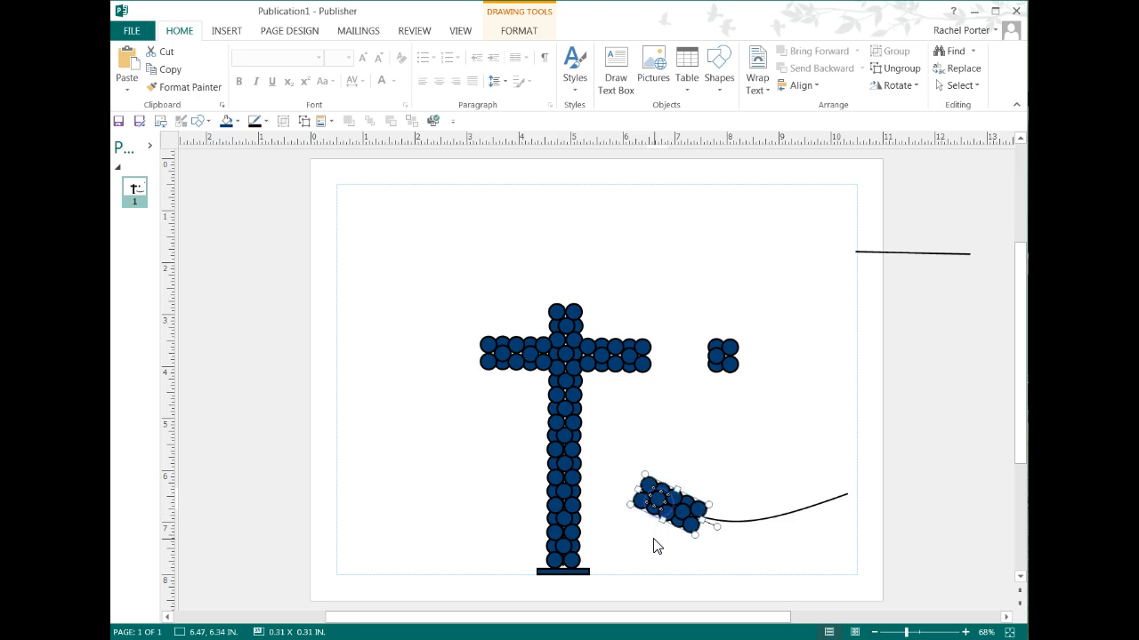
left_click(654, 541)
Give the curve guide a red outline with a 2¼ pt weight.
left_click(716, 521)
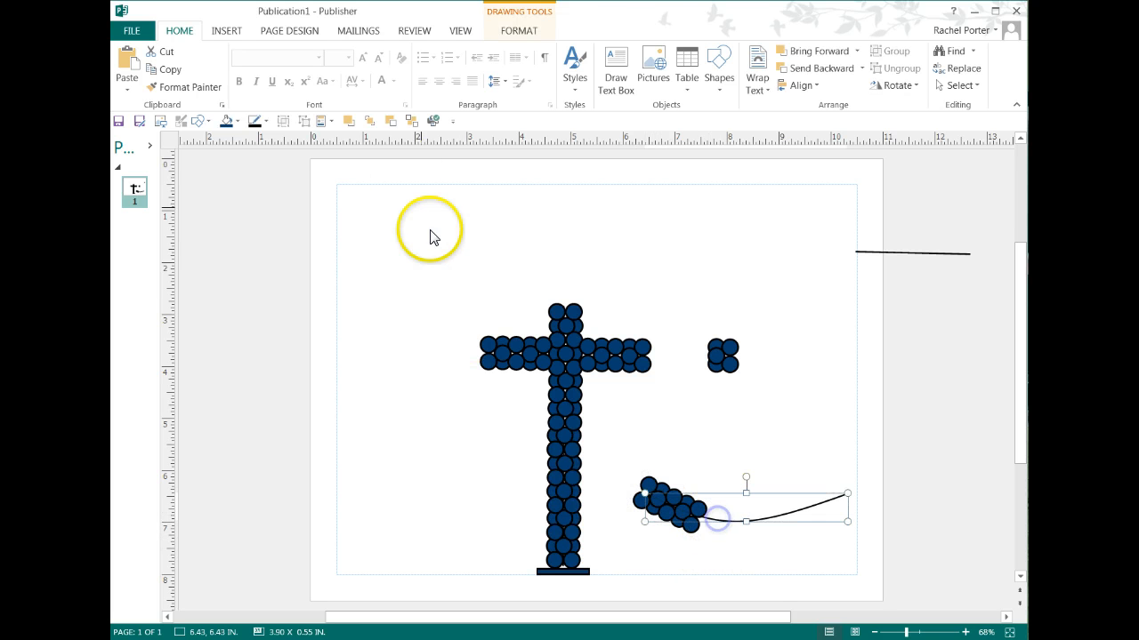
left_click(237, 121)
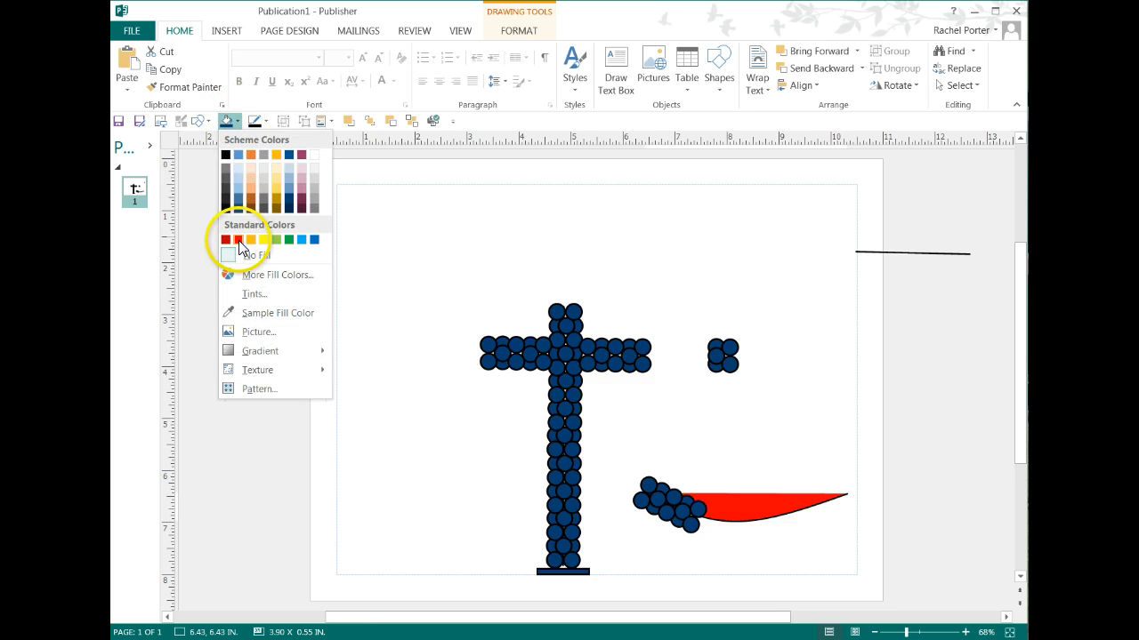
left_click(263, 122)
left_click(264, 240)
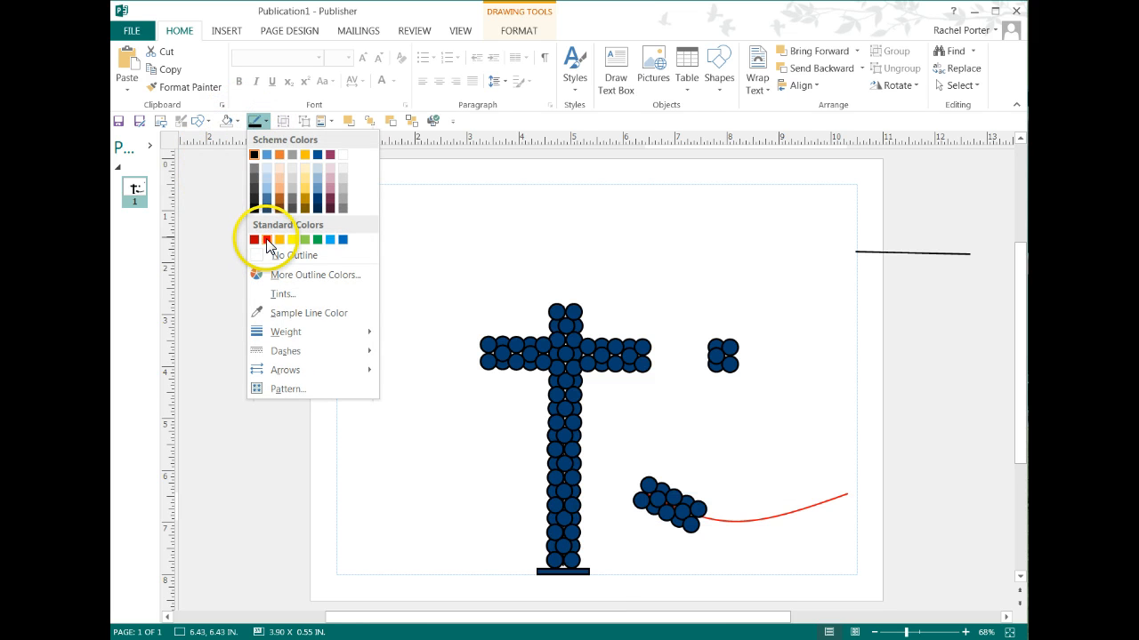
left_click(264, 121)
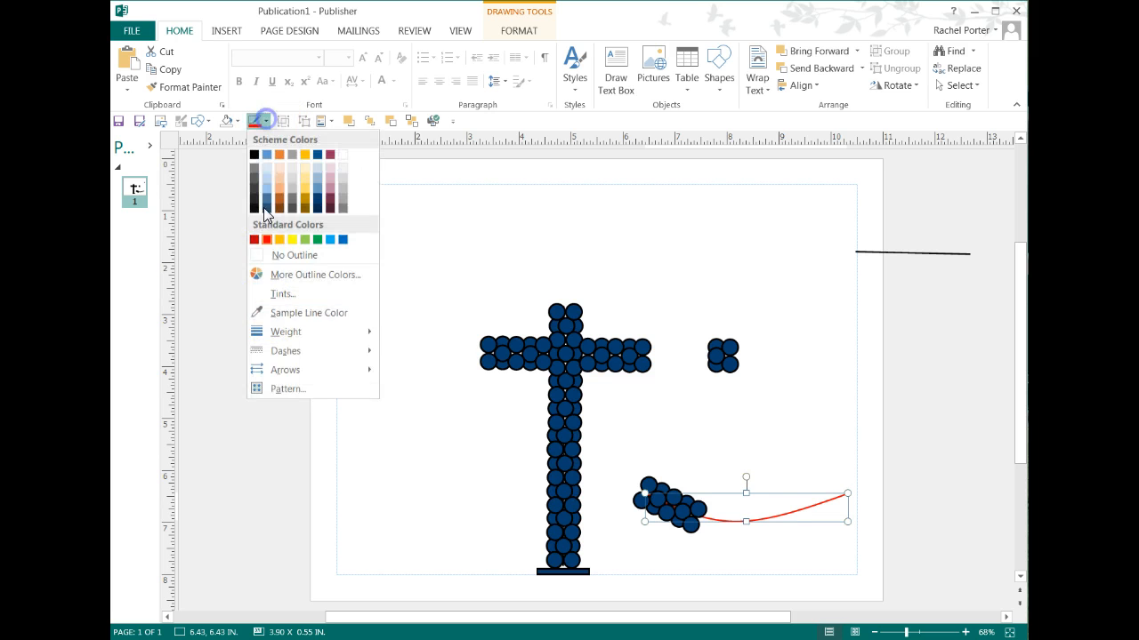
mouse_move(266, 332)
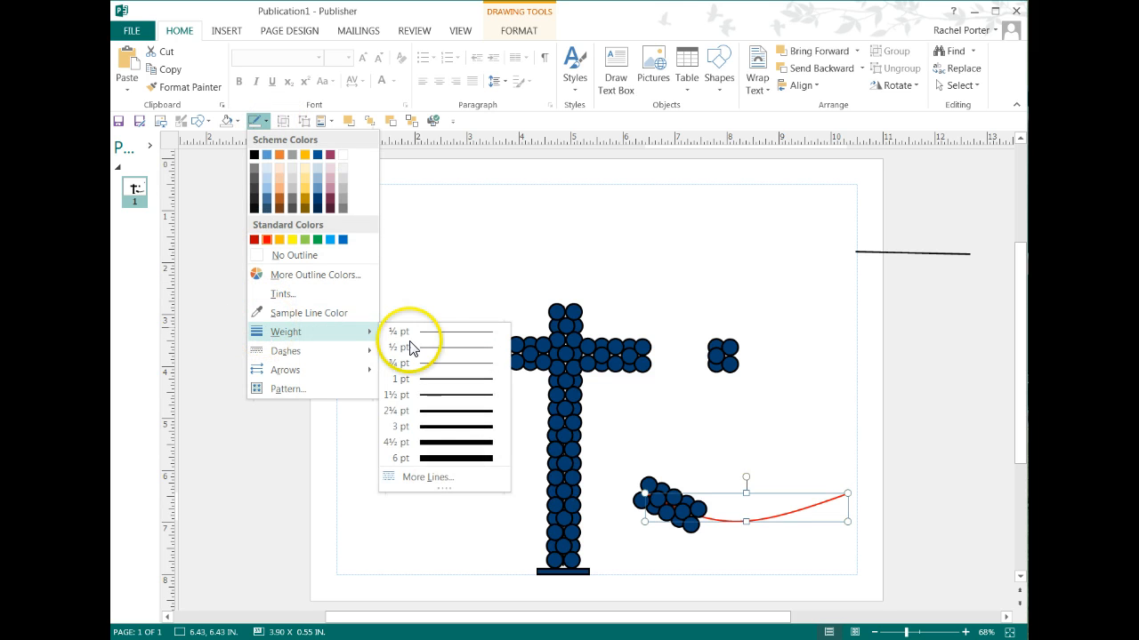
left_click(443, 407)
Bring the red curve guide in front of the tilted circle group.
left_click(649, 567)
left_click(683, 517)
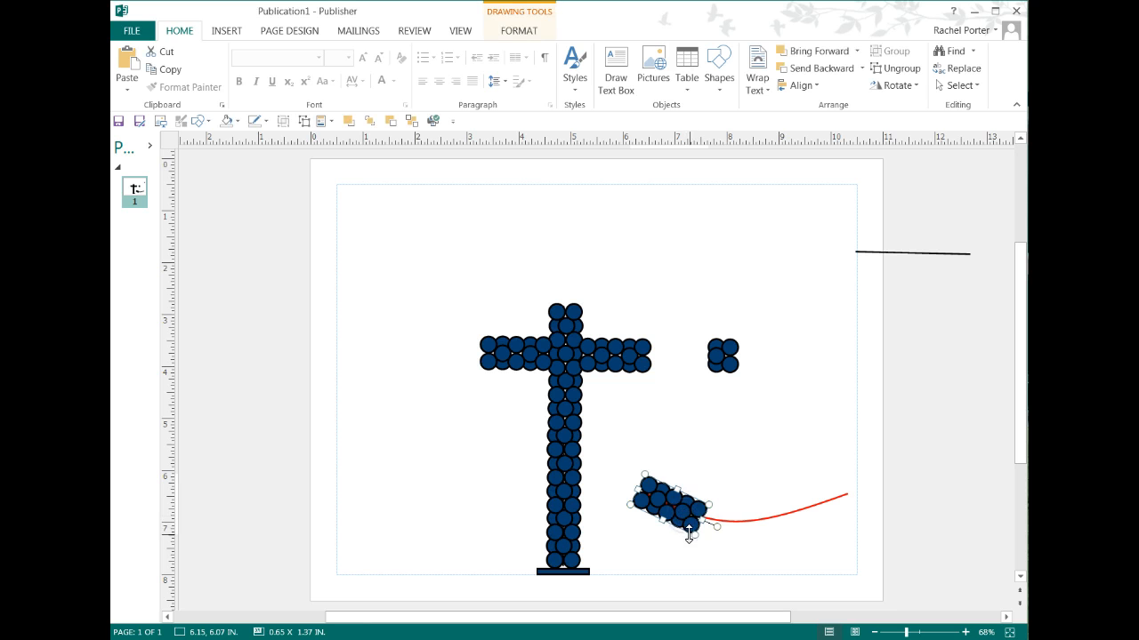
left_click(738, 523)
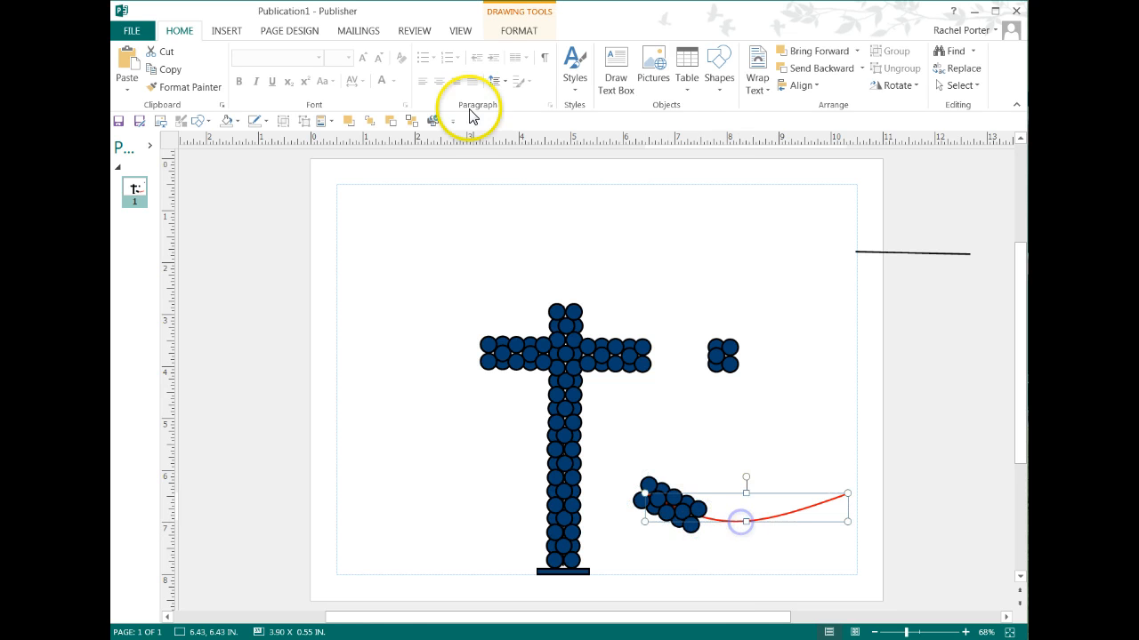
left_click(348, 120)
left_click(711, 566)
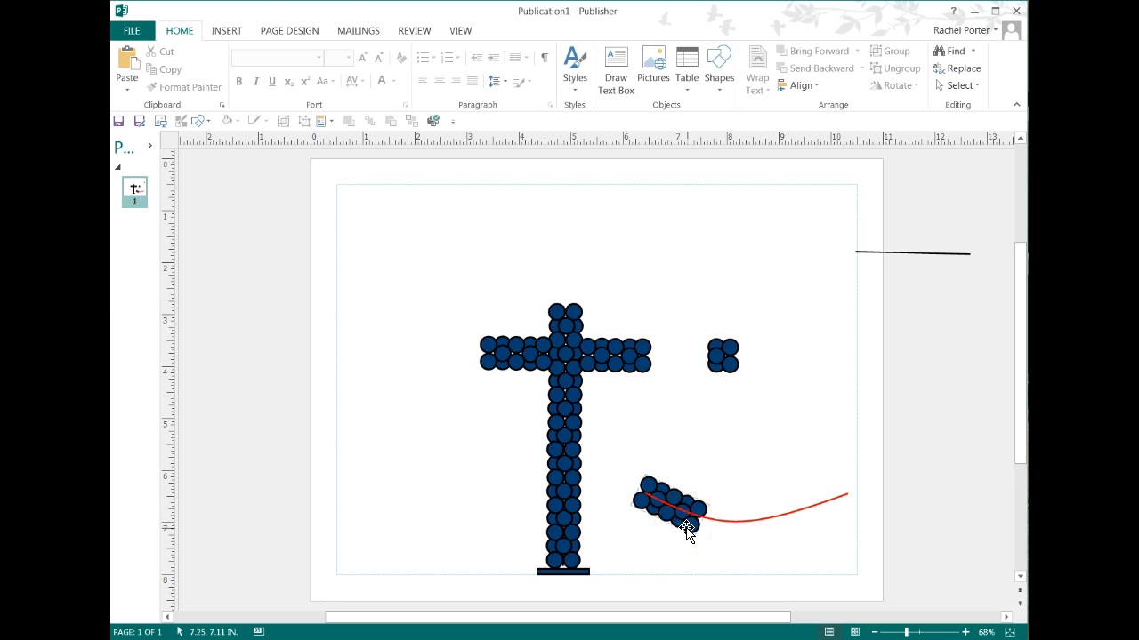
Ungroup the tilted circle group lying over the red curve's left end.
left_click(687, 529)
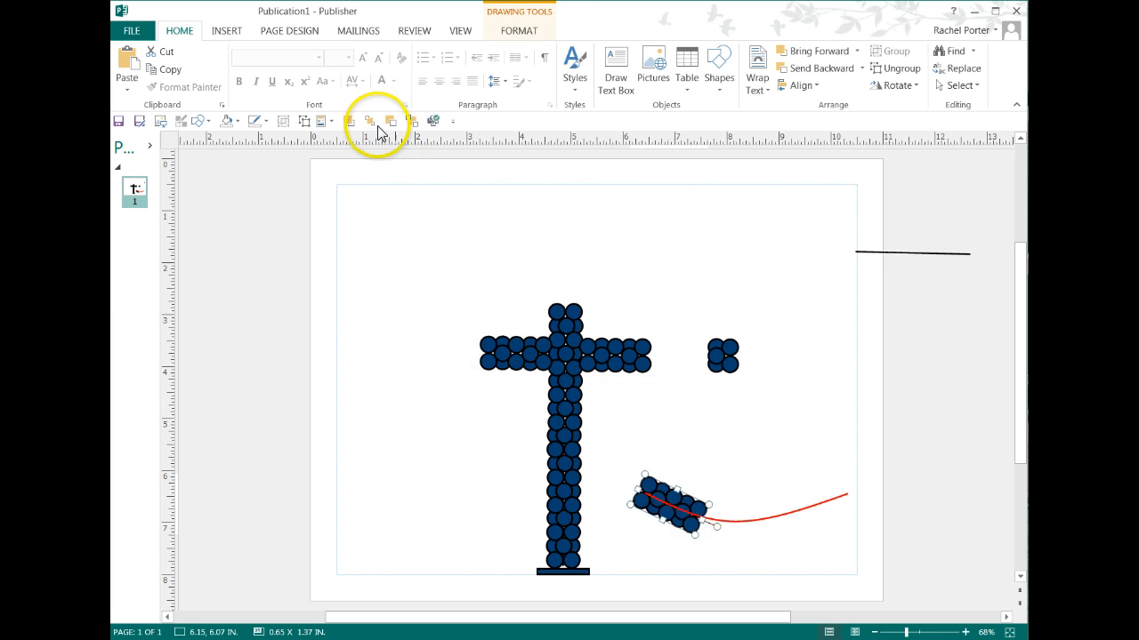
left_click(307, 125)
left_click(586, 543)
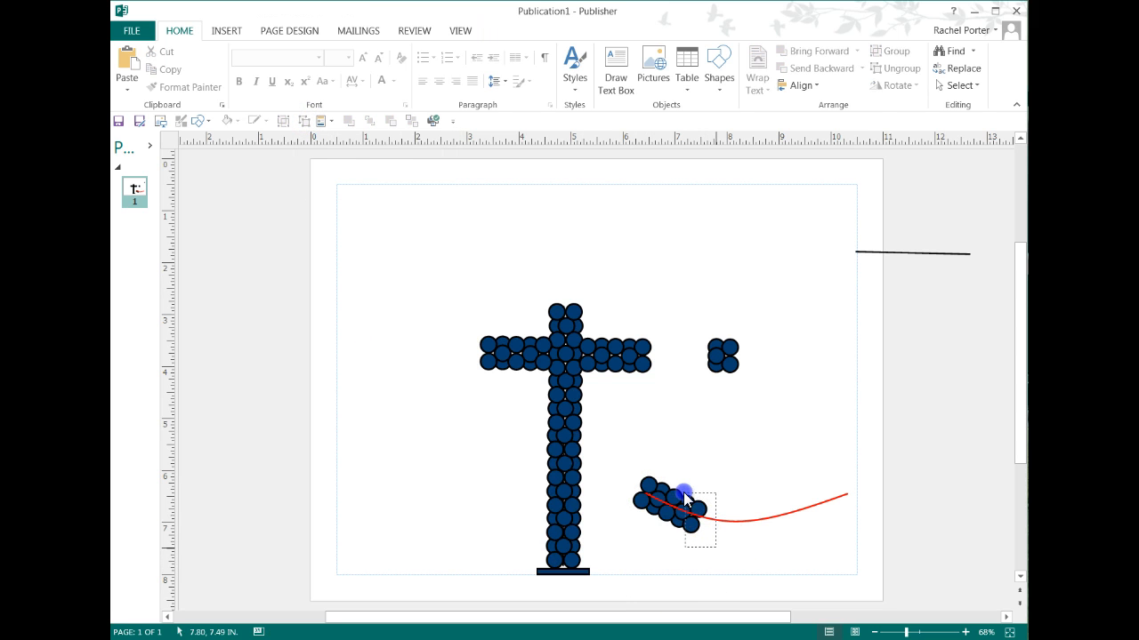
left_click_drag(684, 492, 684, 489)
left_click(707, 545)
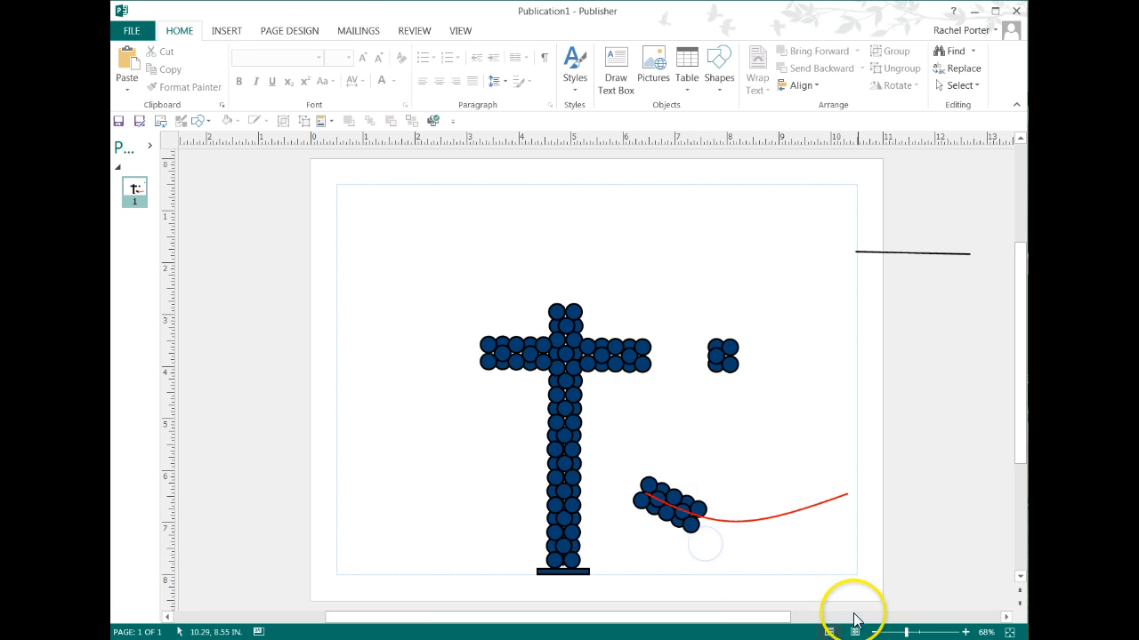
left_click(926, 625)
scroll(824, 458, "down", 5)
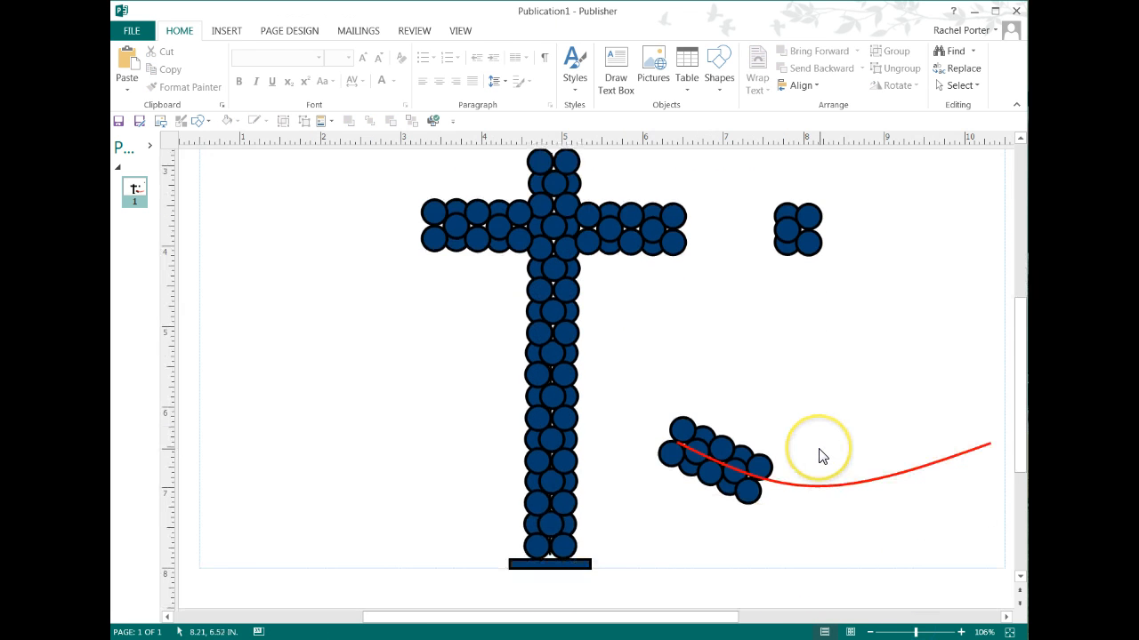
left_click_drag(691, 616, 791, 613)
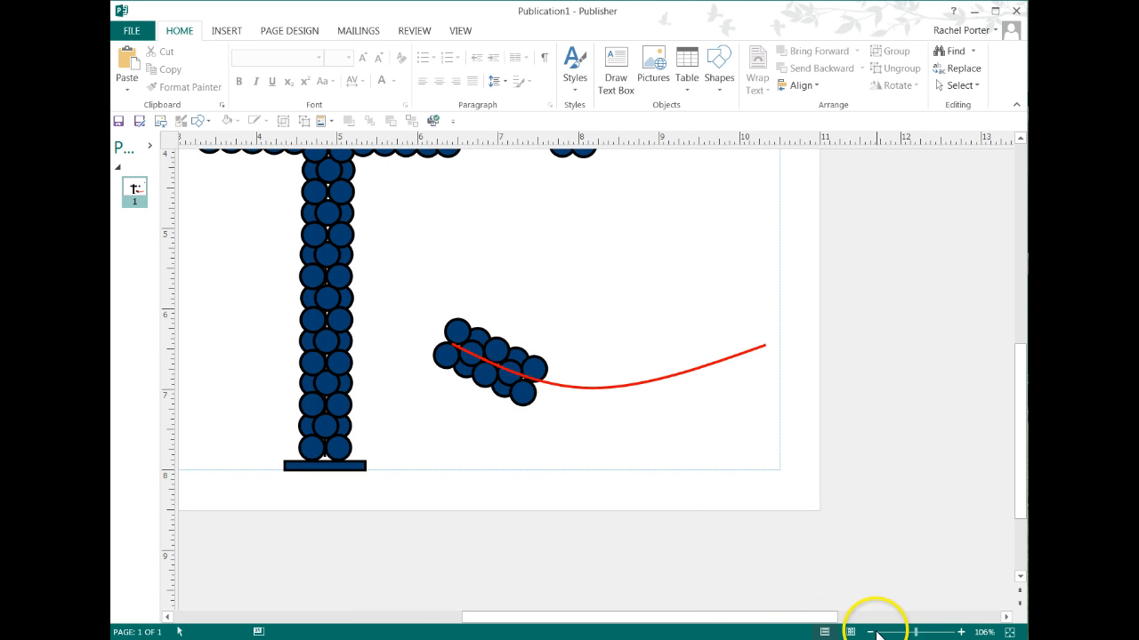
left_click(522, 396)
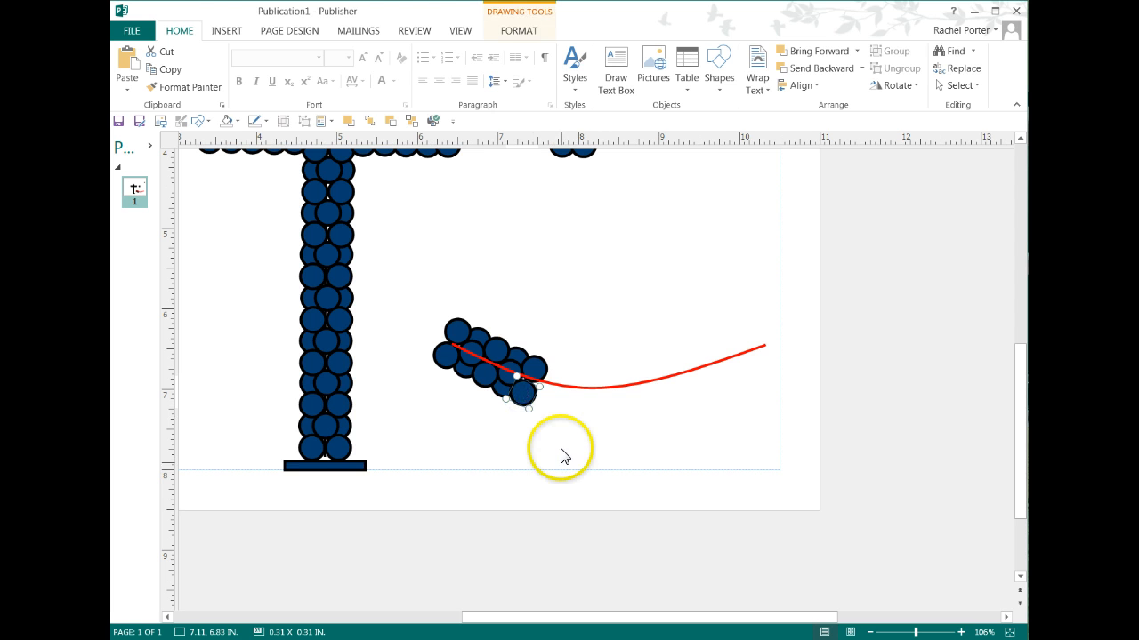
left_click(541, 366, "shift")
left_click(610, 419)
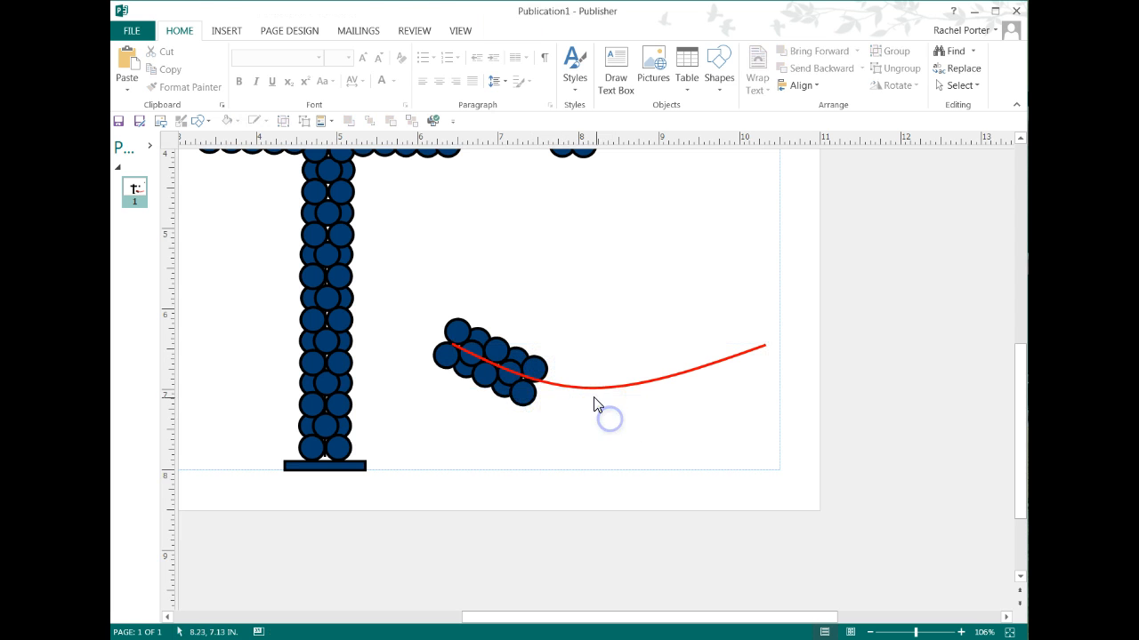
left_click(591, 391)
left_click(562, 392)
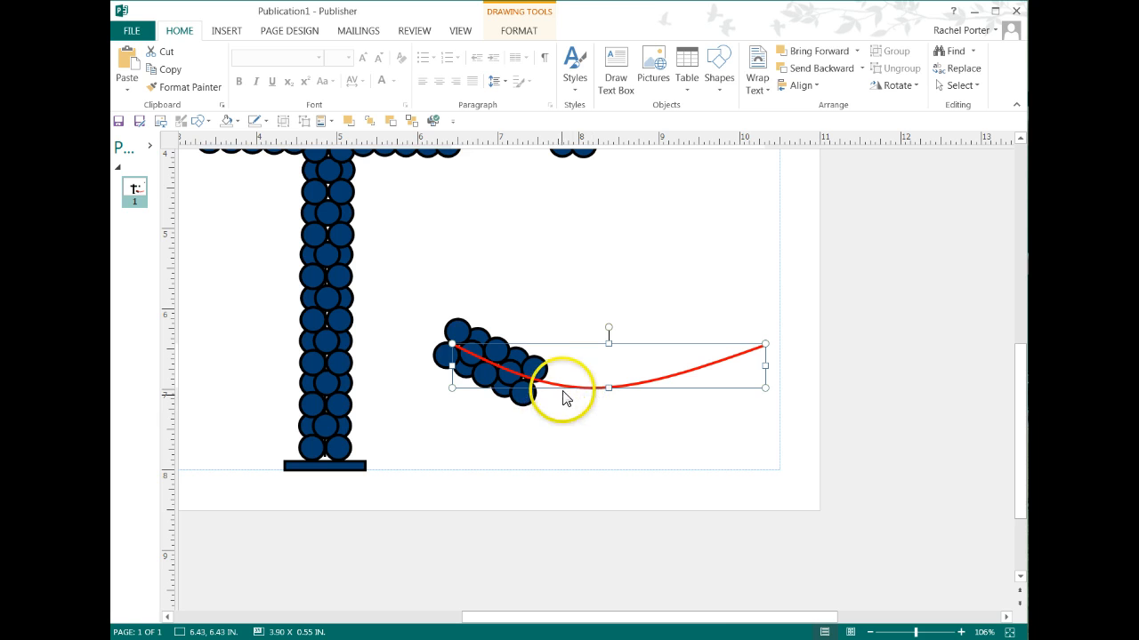
left_click_drag(563, 392, 593, 452)
left_click(424, 416)
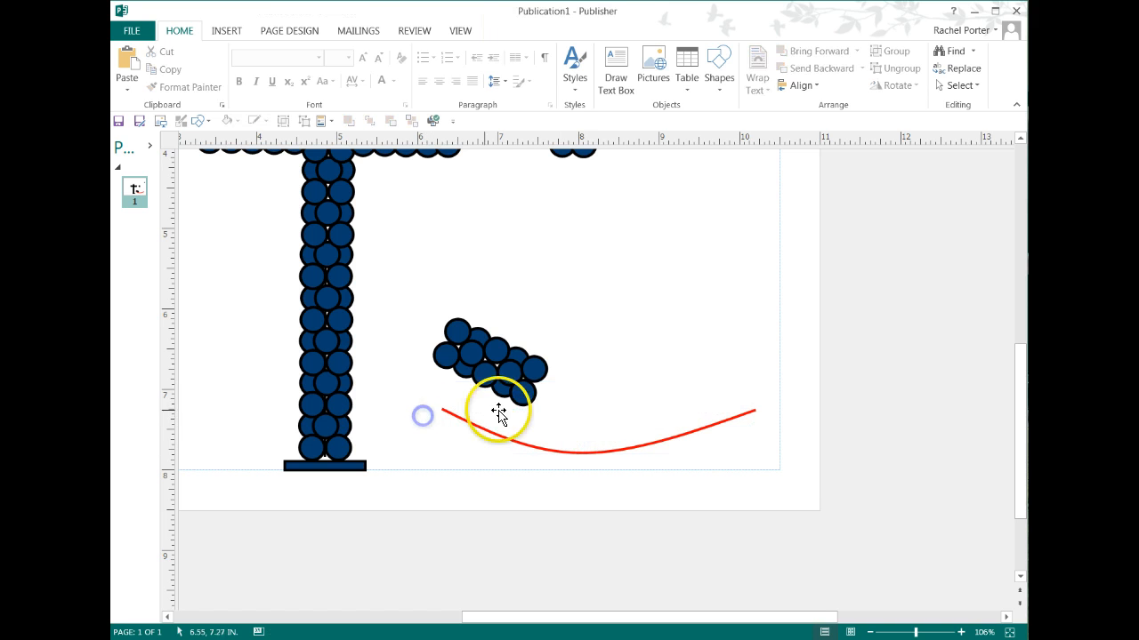
left_click(523, 395)
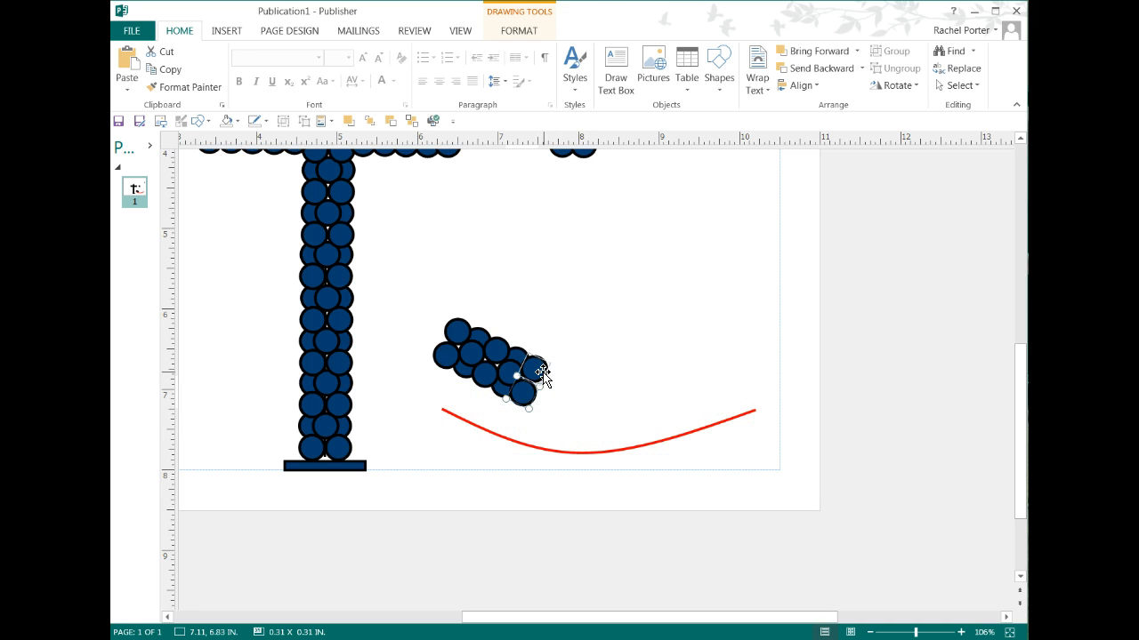
left_click(535, 450, "shift")
left_click_drag(535, 450, 549, 386)
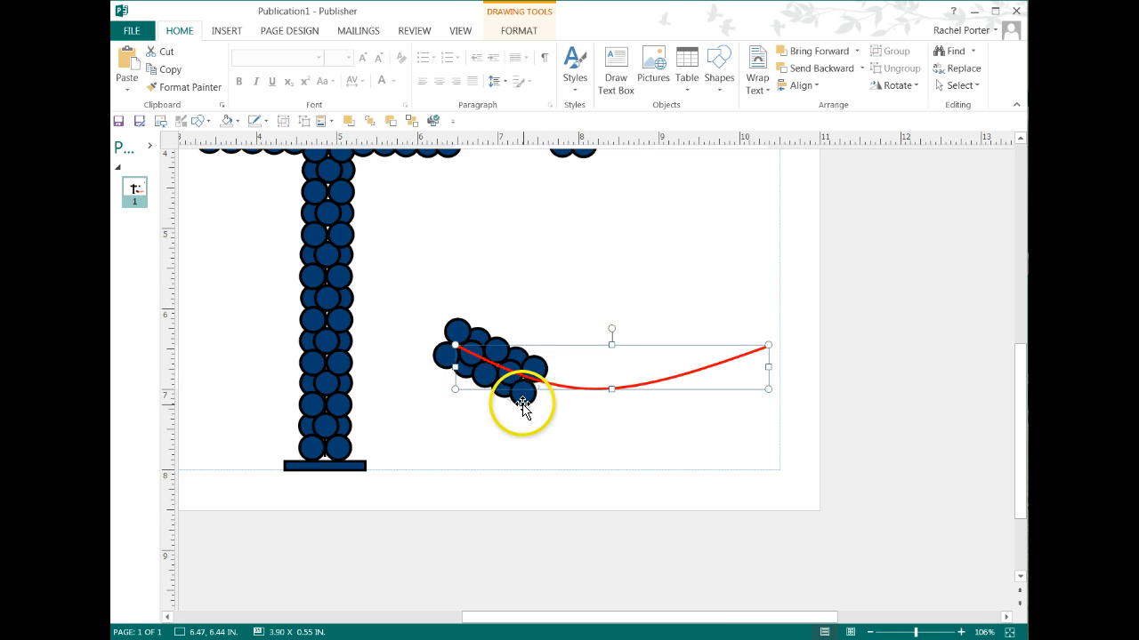
left_click(523, 416)
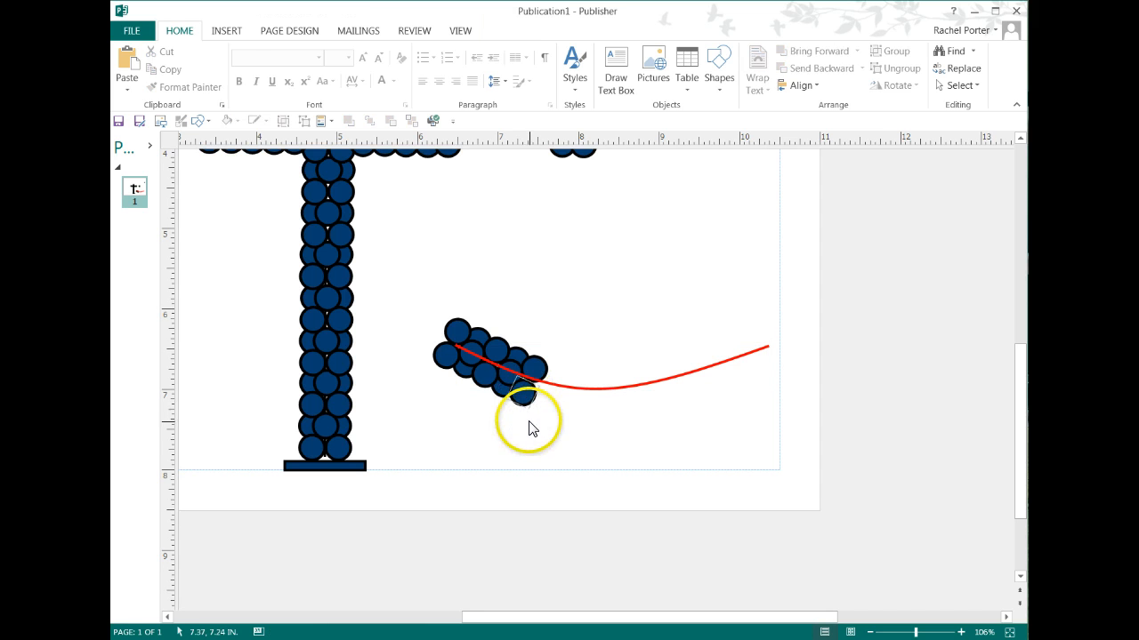
Split the five right-end circles off the tilted cluster, park them above the red curve, and lay the curve back over the remaining circles.
left_click_drag(552, 388, 573, 322)
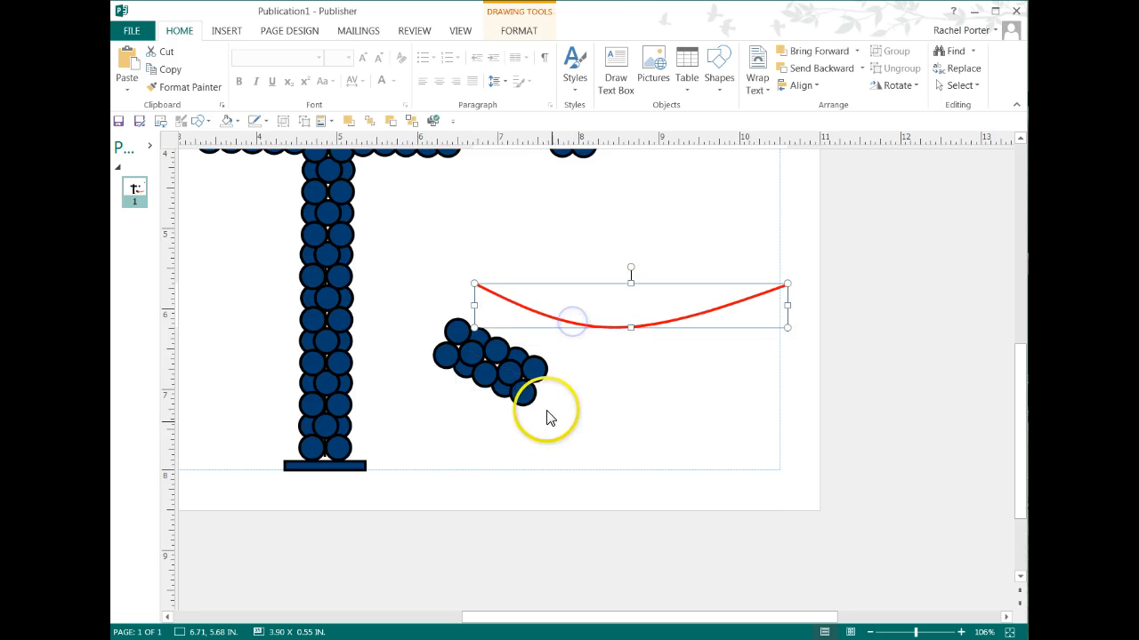
left_click(559, 440)
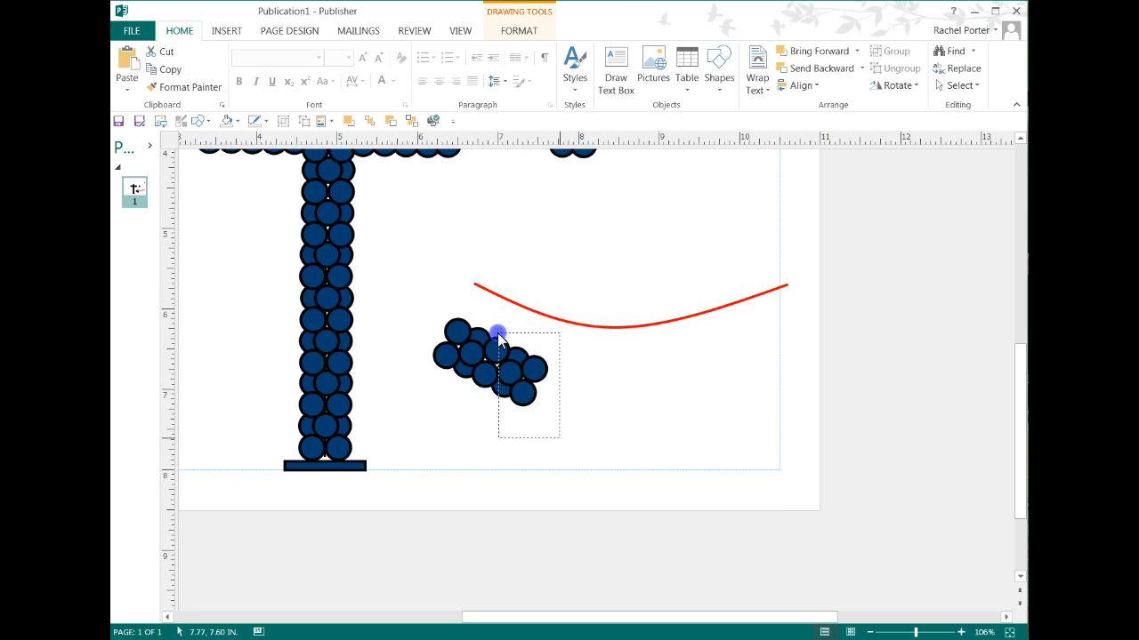
left_click_drag(495, 349, 494, 348)
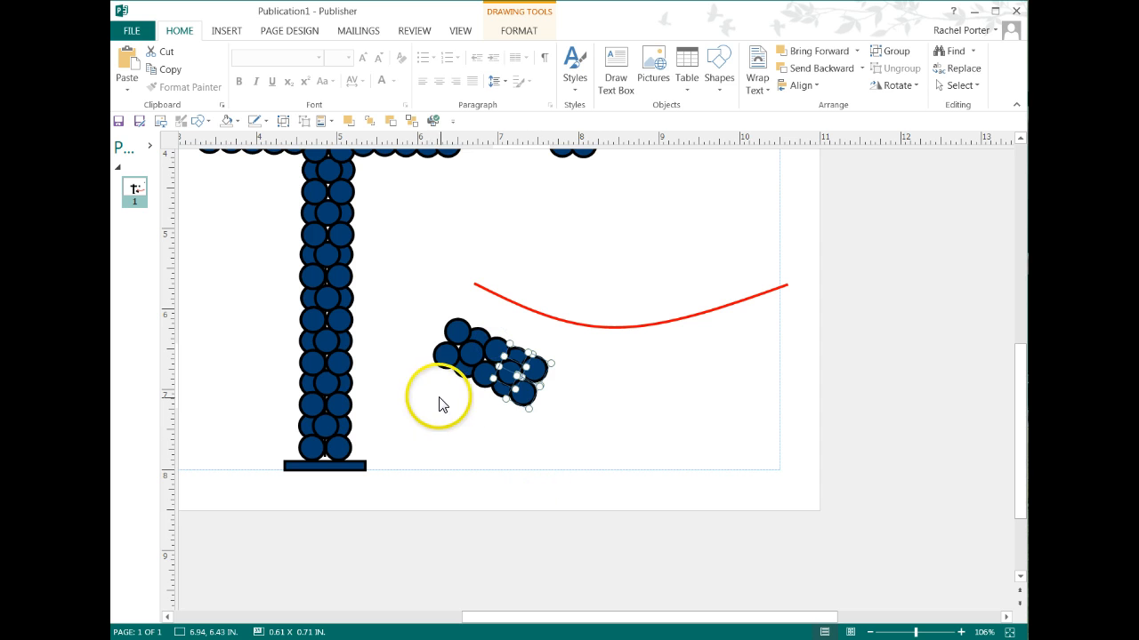
left_click(498, 382, "shift")
key("Right")
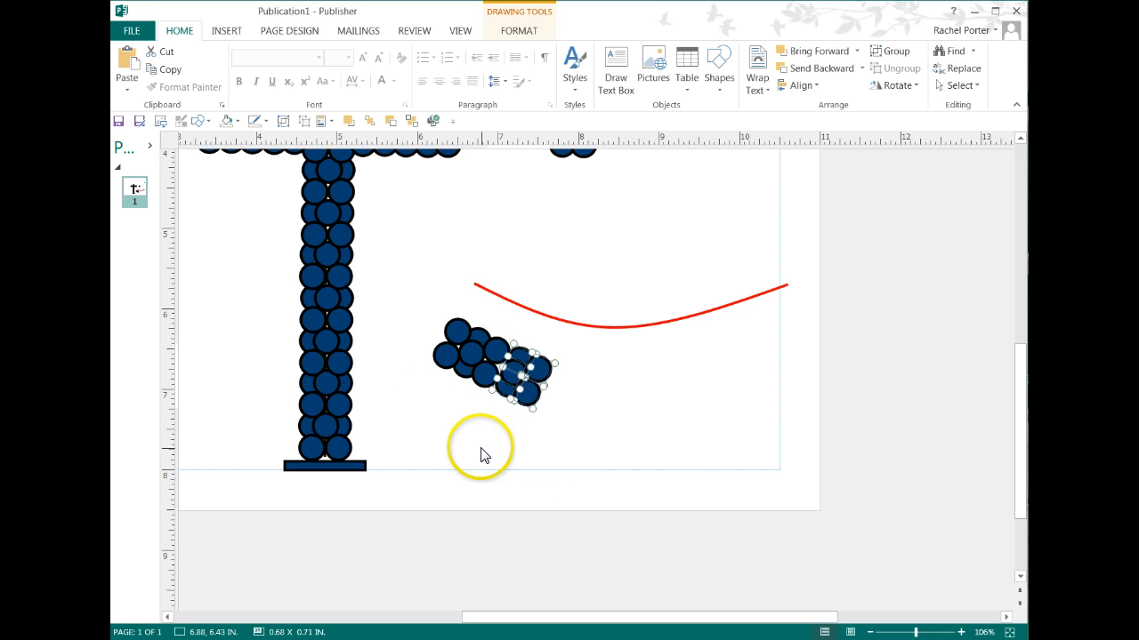
key("Right")
key("Right")
key("Right")
key("Right")
key("Right")
key("Right")
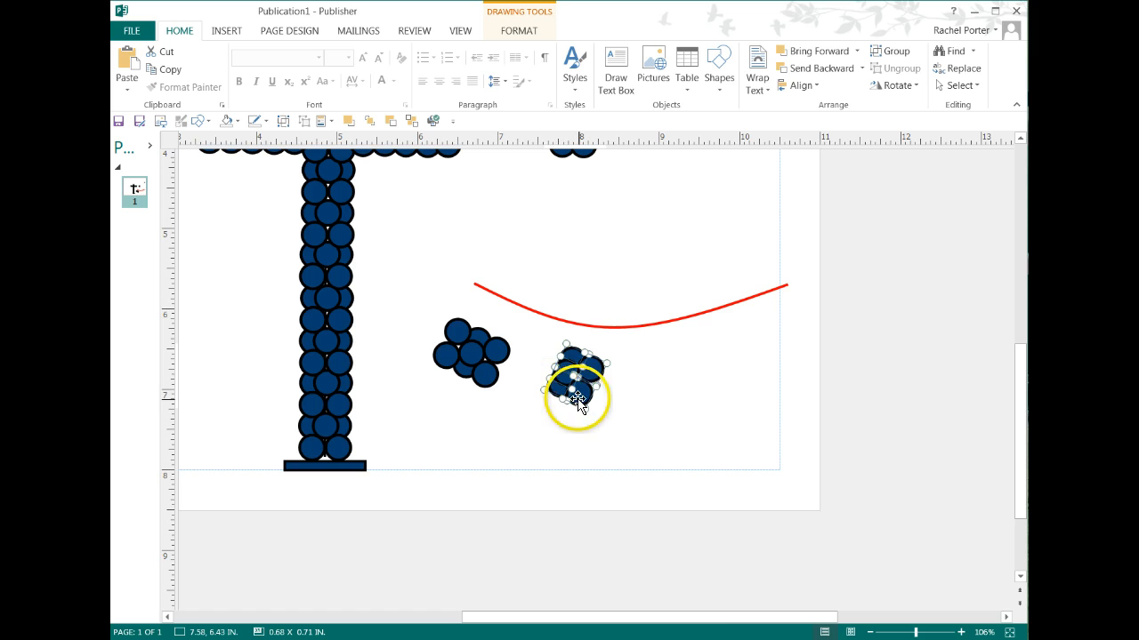
mouse_move(574, 398)
left_mouse_down()
mouse_move(628, 304)
mouse_move(607, 391)
mouse_move(595, 387)
left_mouse_up()
left_click(594, 397)
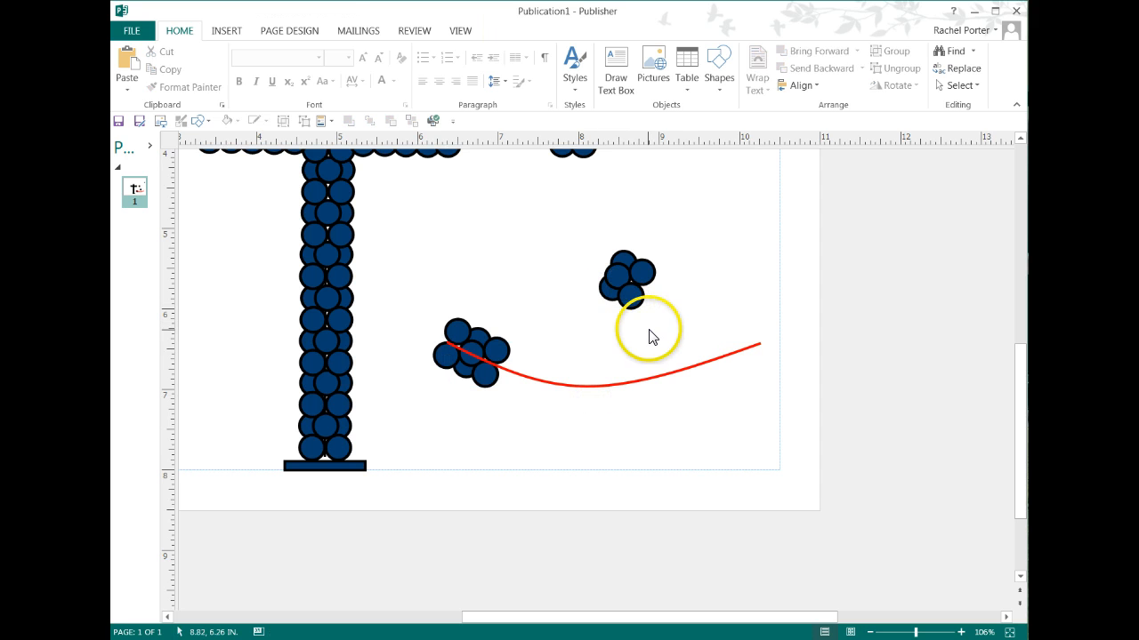
Group the outer two of the five parked circles, set that pair aside to the right, and group the other three.
left_click_drag(657, 329, 609, 304)
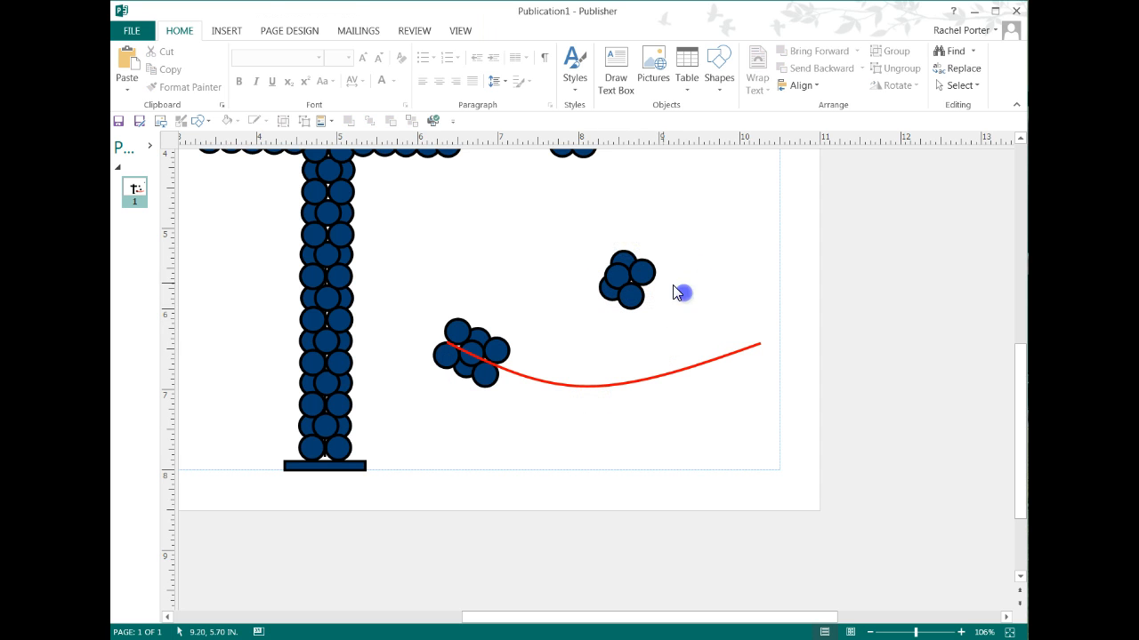
left_click(641, 276)
left_click(625, 298, "shift")
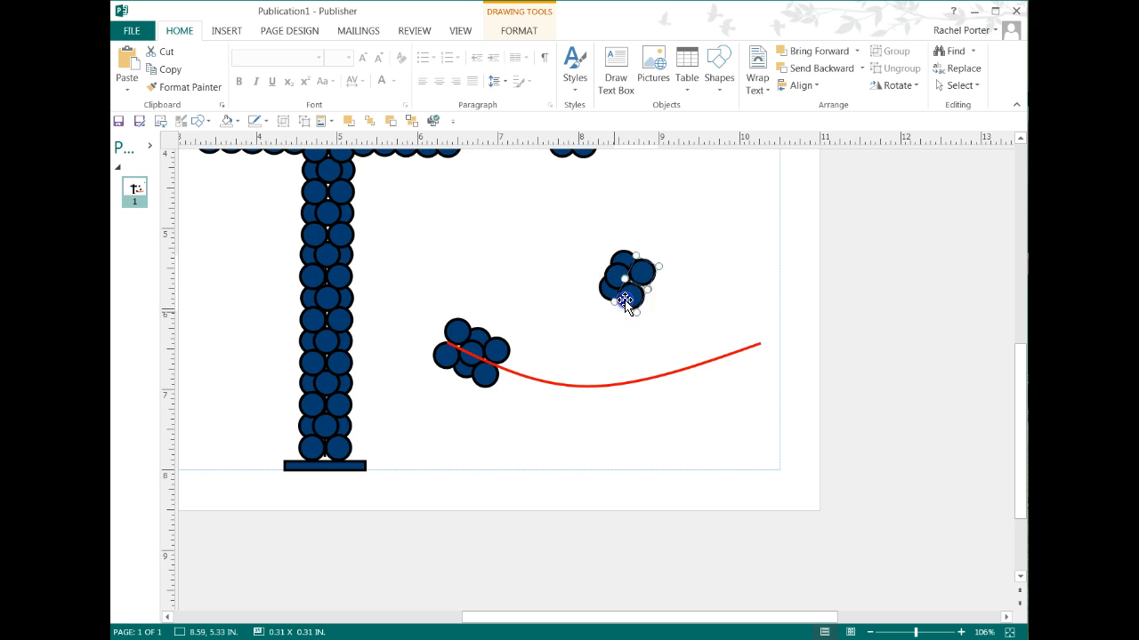
left_click(281, 118)
left_click_drag(632, 285, 719, 297)
left_click_drag(577, 223, 671, 318)
left_click(287, 120)
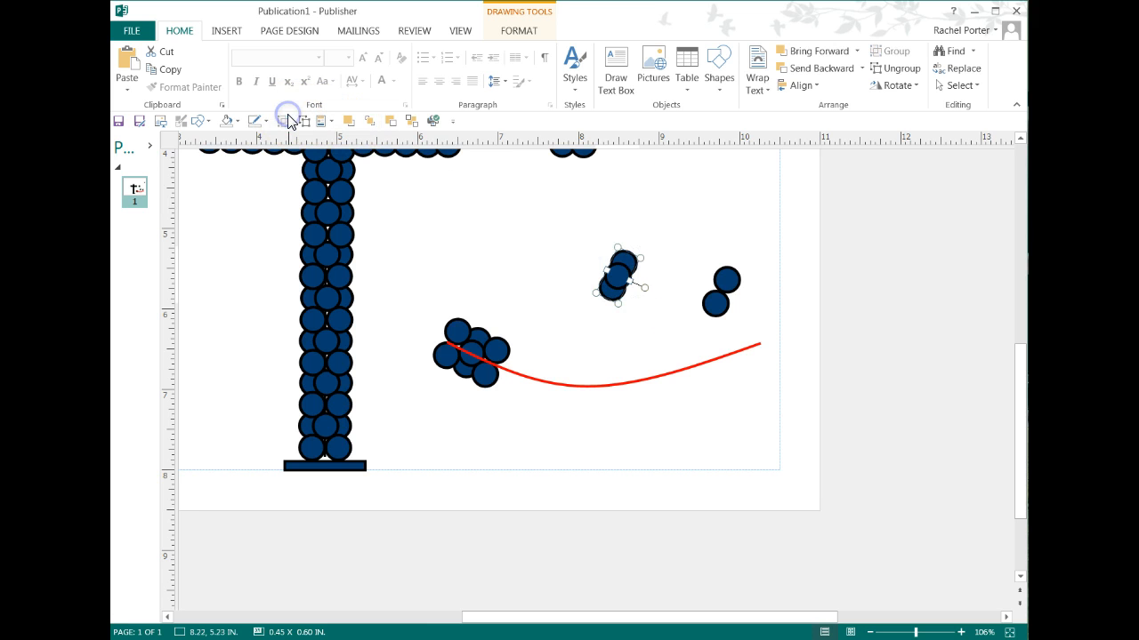
Move the three-circle group and the pair back onto the curve against the right end of the tilted cluster.
left_click_drag(510, 385, 503, 383)
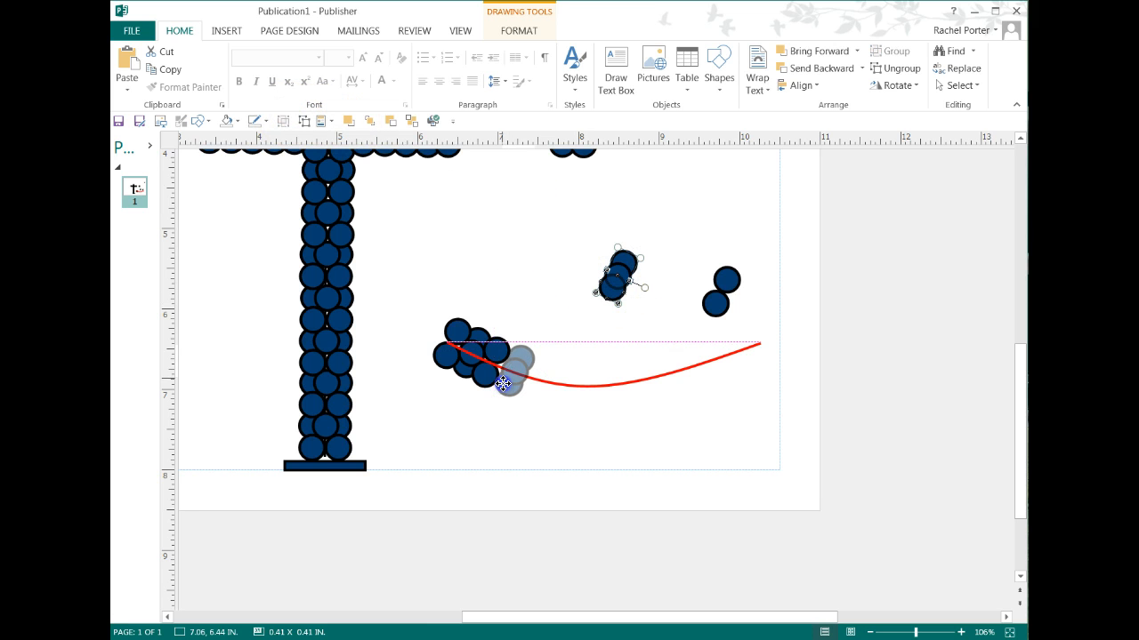
left_click(510, 428)
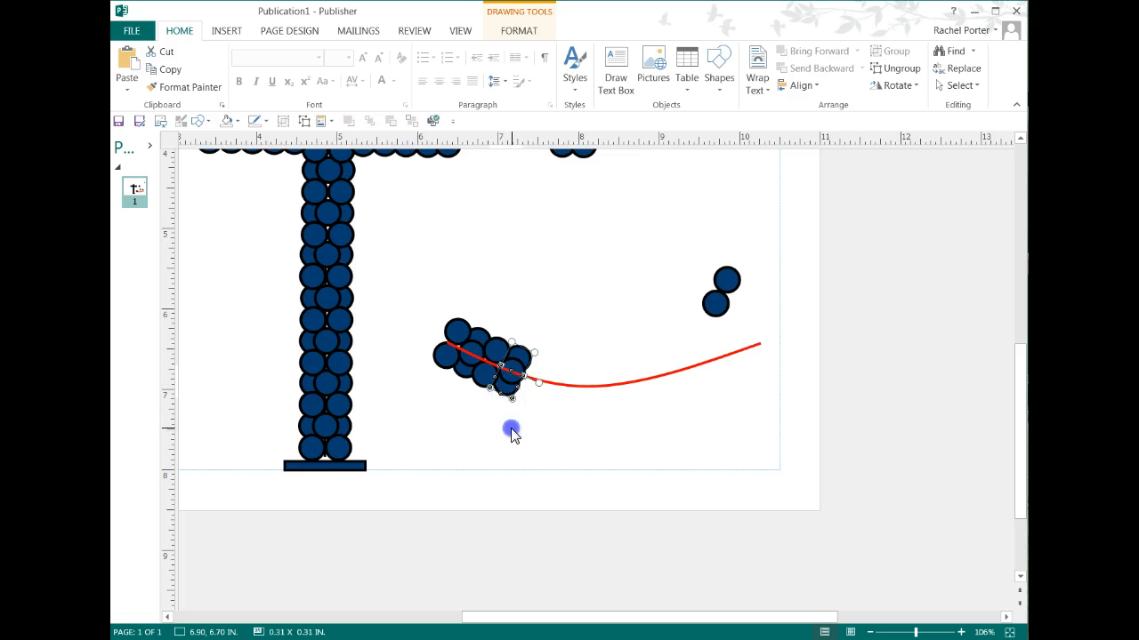
left_click_drag(720, 301, 531, 387)
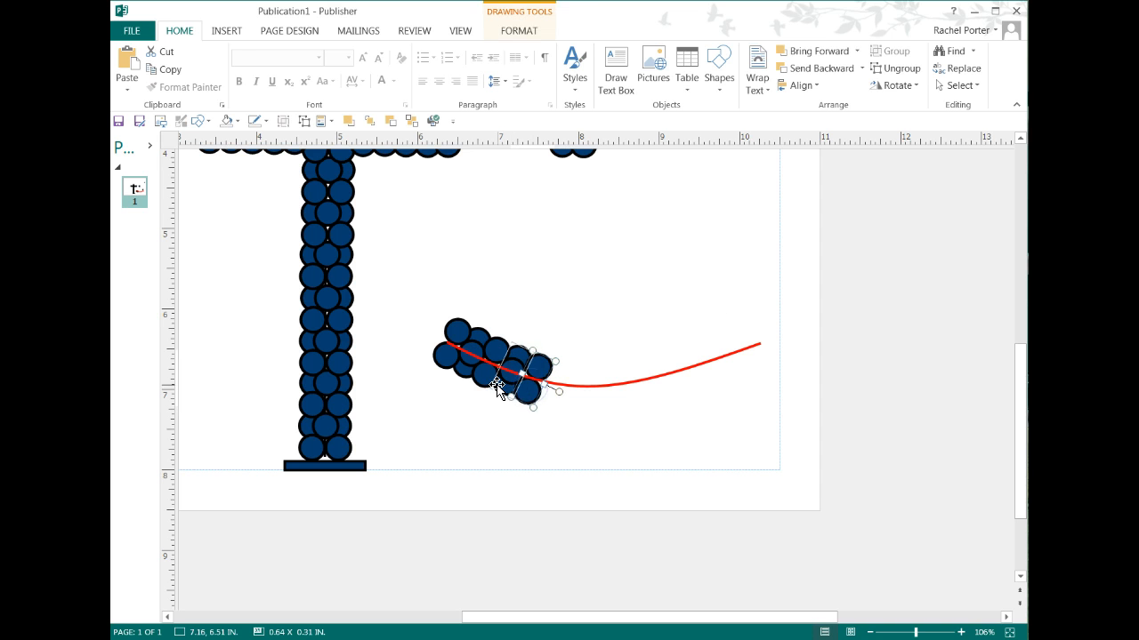
left_click(494, 430)
Place a copy of the three-circle group at the end of the chain, rotated to follow the flattening curve.
left_click(499, 376)
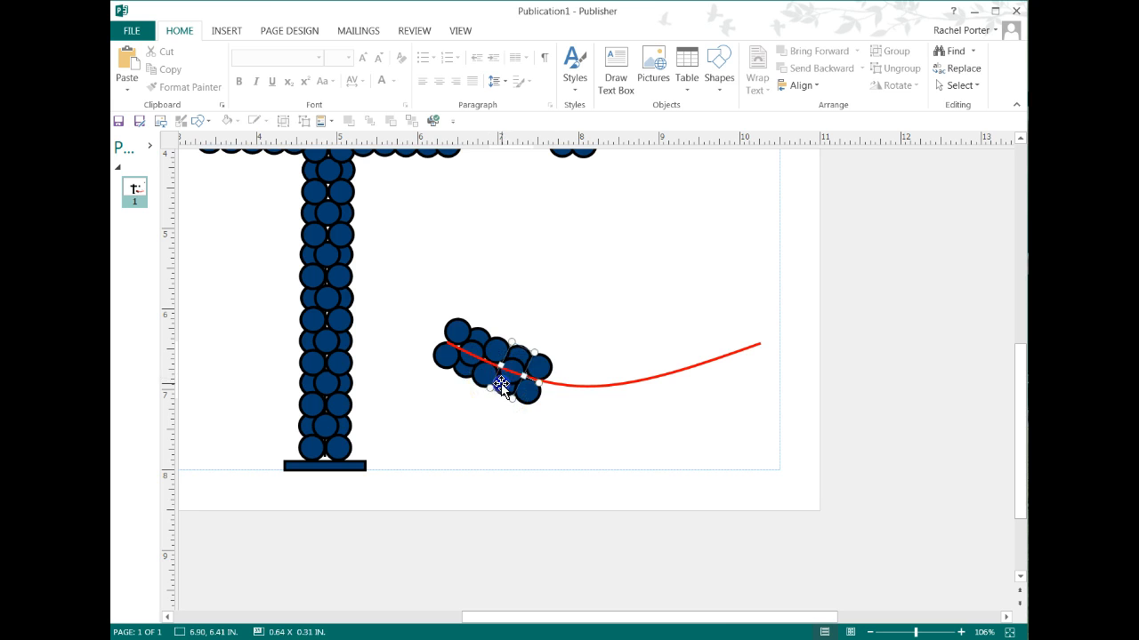
left_click_drag(508, 383, 559, 422)
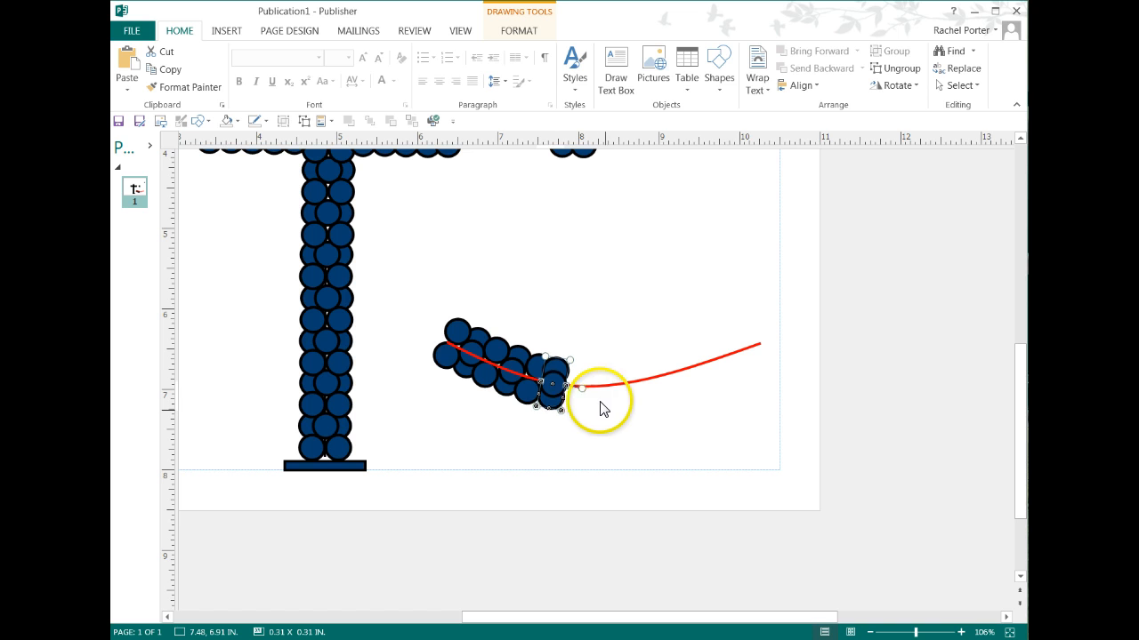
left_click(523, 422)
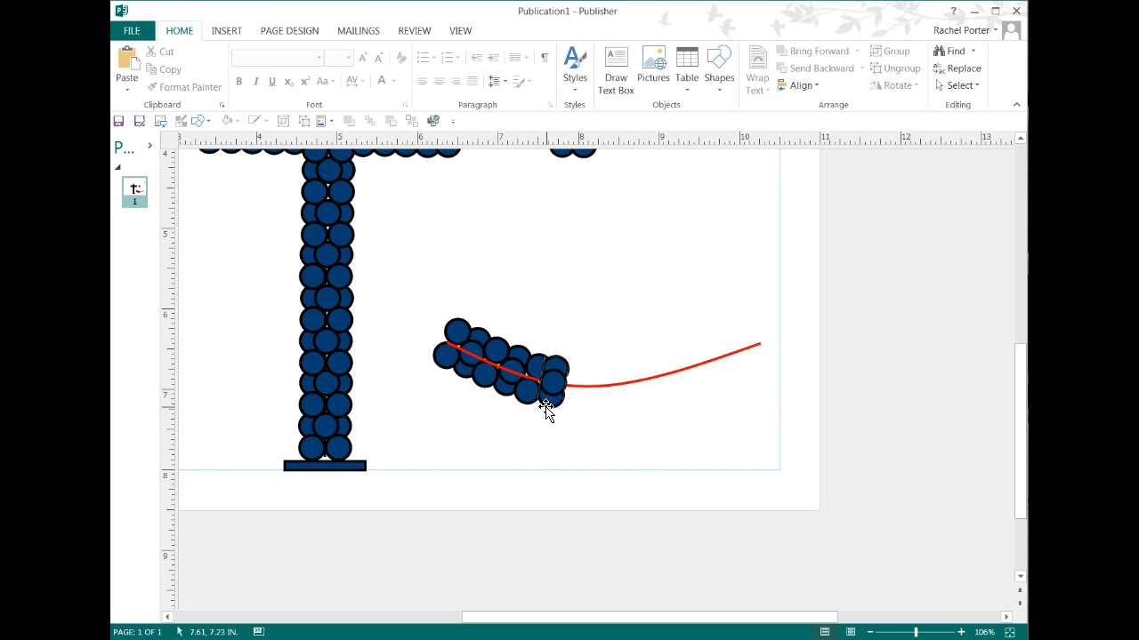
left_click(547, 411)
Add a copy of the circle pair beside the new three-circle group, rotated to match the curve's direction.
left_click(526, 401)
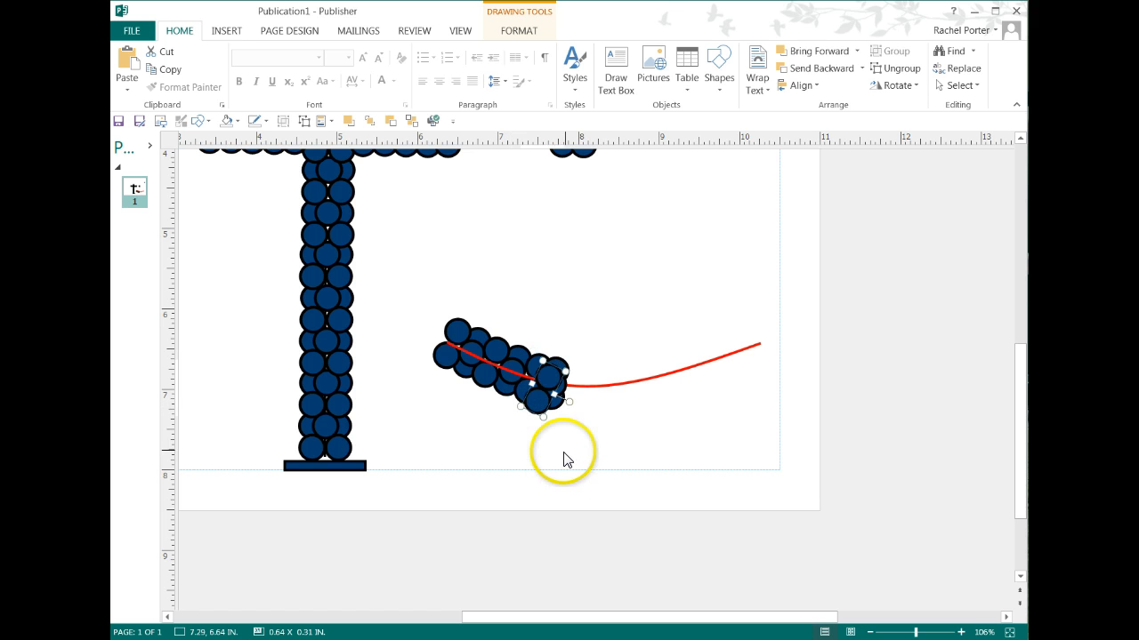
left_click(540, 406)
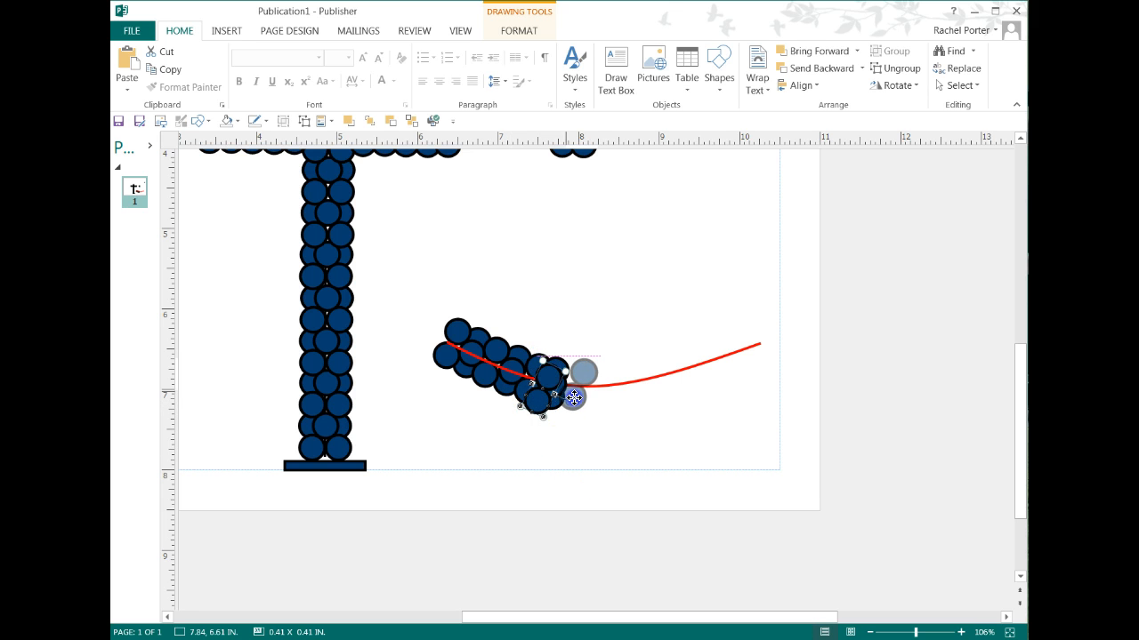
mouse_move(574, 398)
left_mouse_down()
mouse_move(601, 395)
mouse_move(607, 380)
mouse_move(577, 405)
left_mouse_up()
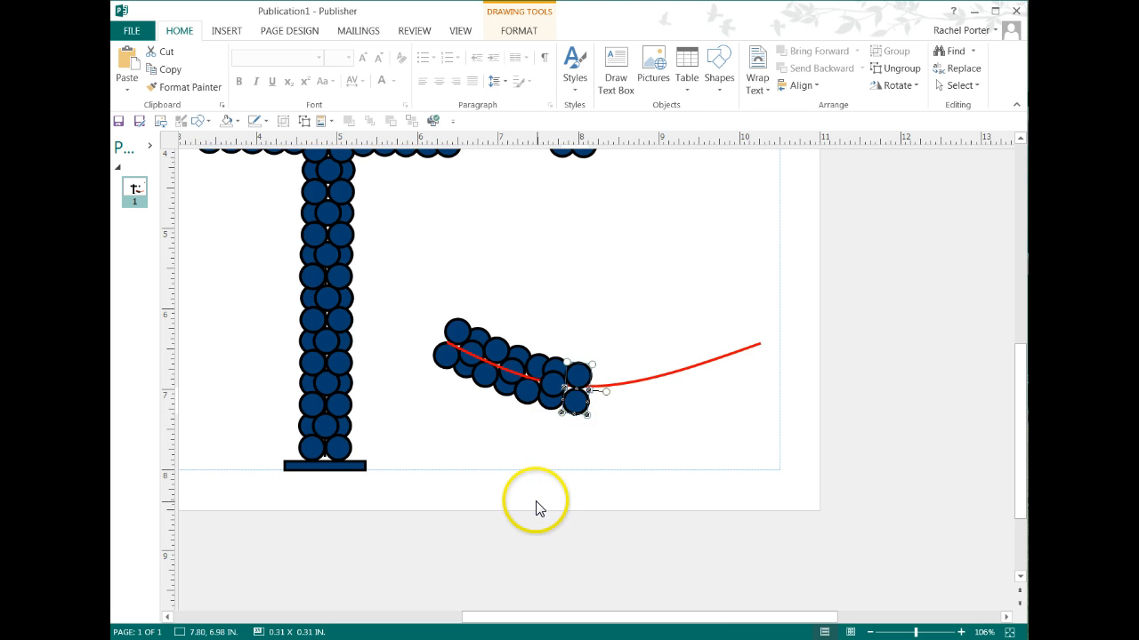
left_click(548, 457)
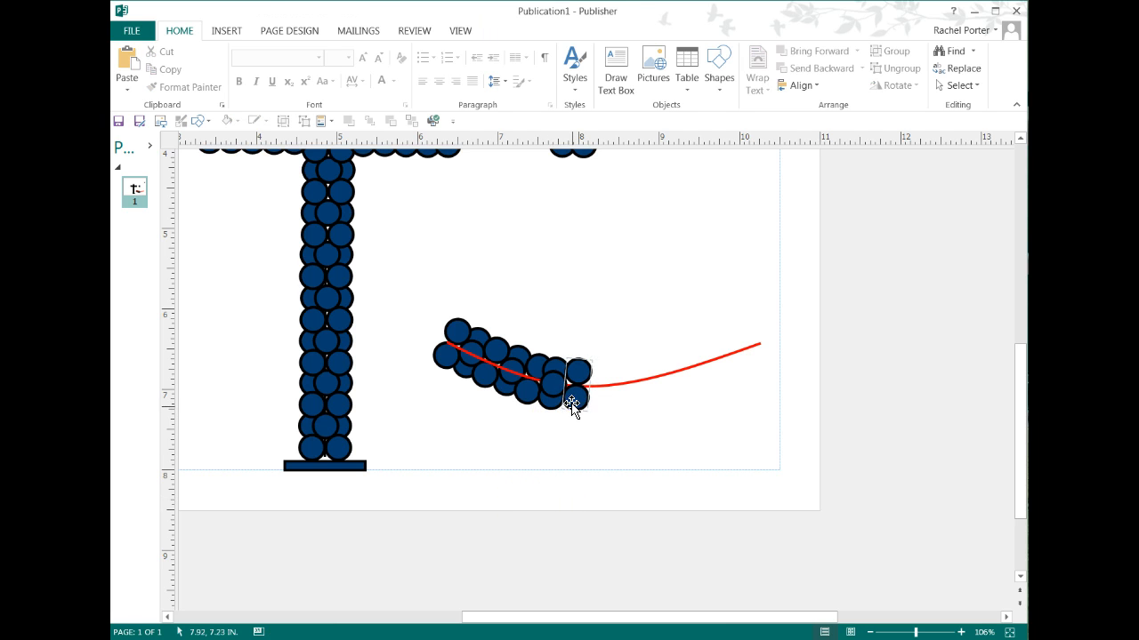
left_click(572, 405)
left_click(557, 450)
Copy the end three-circle group and its pair together farther right along the red curve.
left_click(553, 391)
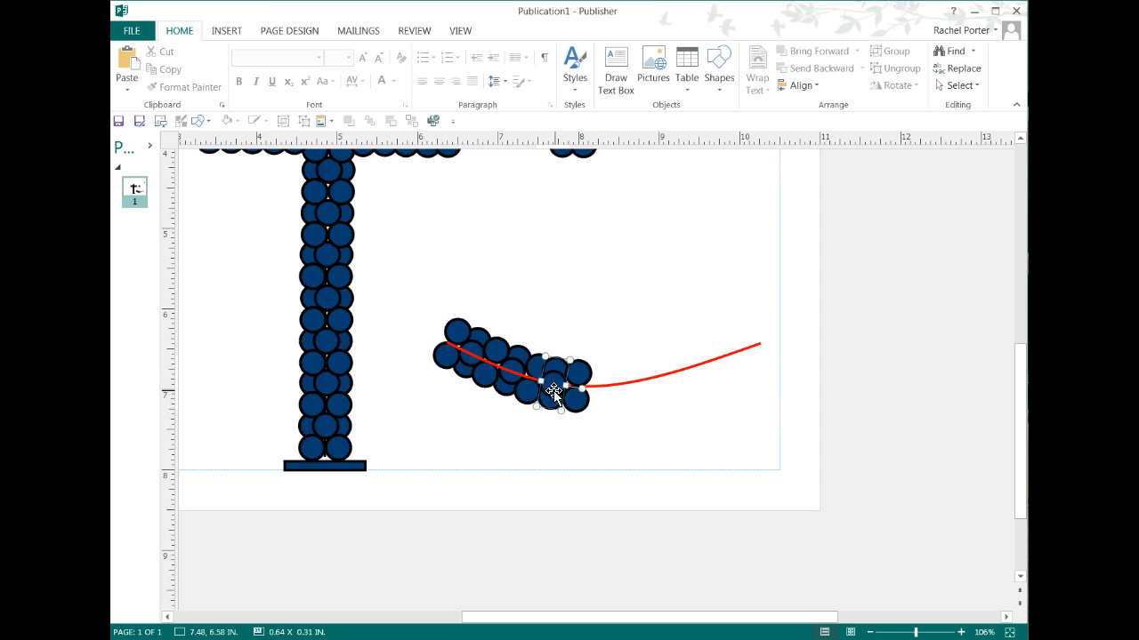
left_click(553, 391)
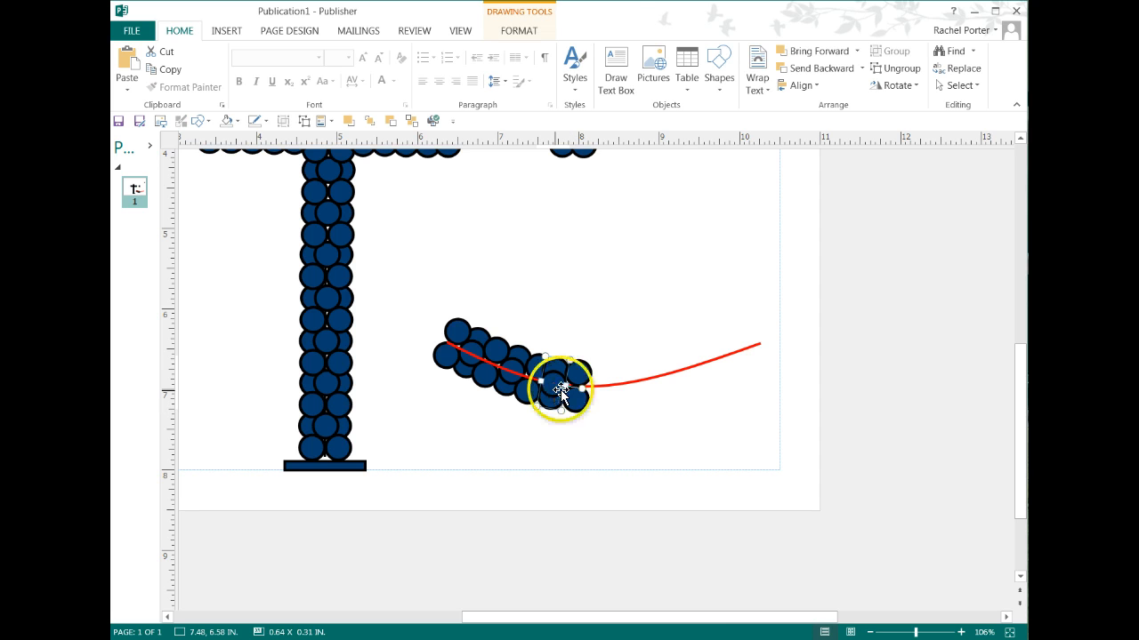
left_click(579, 402, "shift")
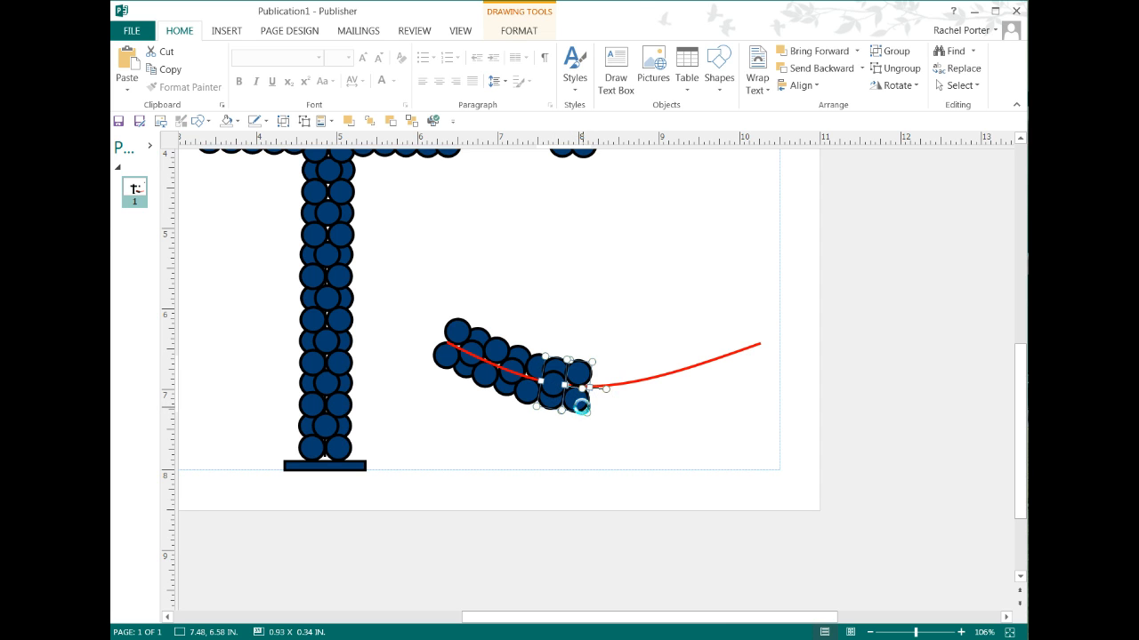
left_click_drag(580, 406, 621, 411)
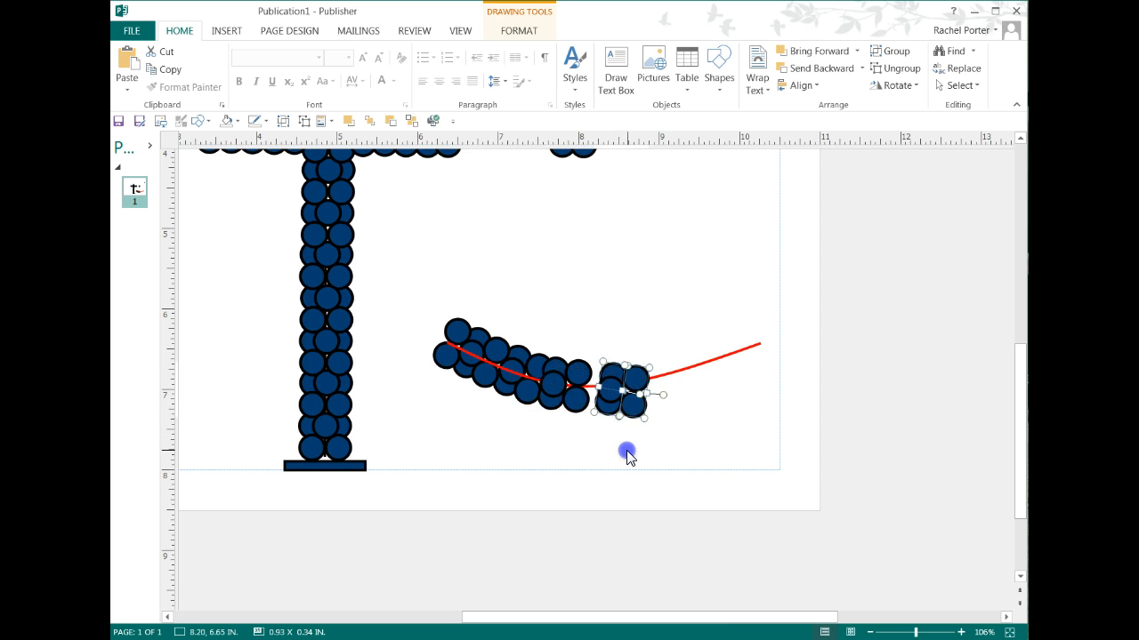
Move the copied three-circle group back along the red curve against the right end of the circle chain.
left_click(627, 457)
left_click(607, 389)
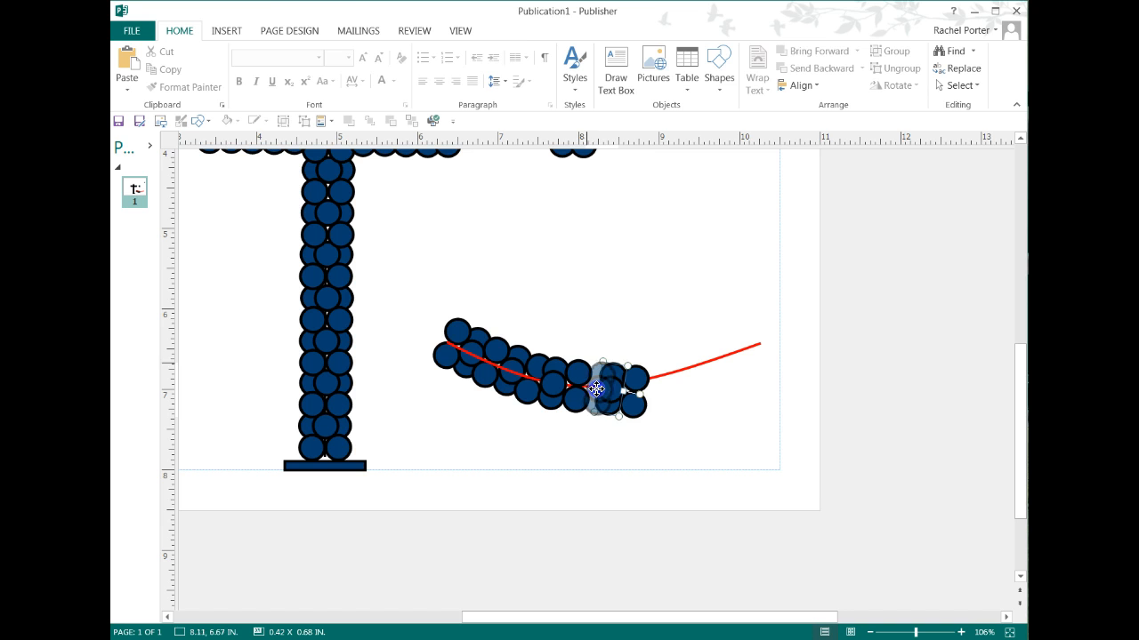
left_click_drag(597, 388, 596, 389)
left_click(603, 442)
Rotate the three-circle group upright to match the curve's lowest stretch and nudge it flush with the chain.
left_click(603, 398)
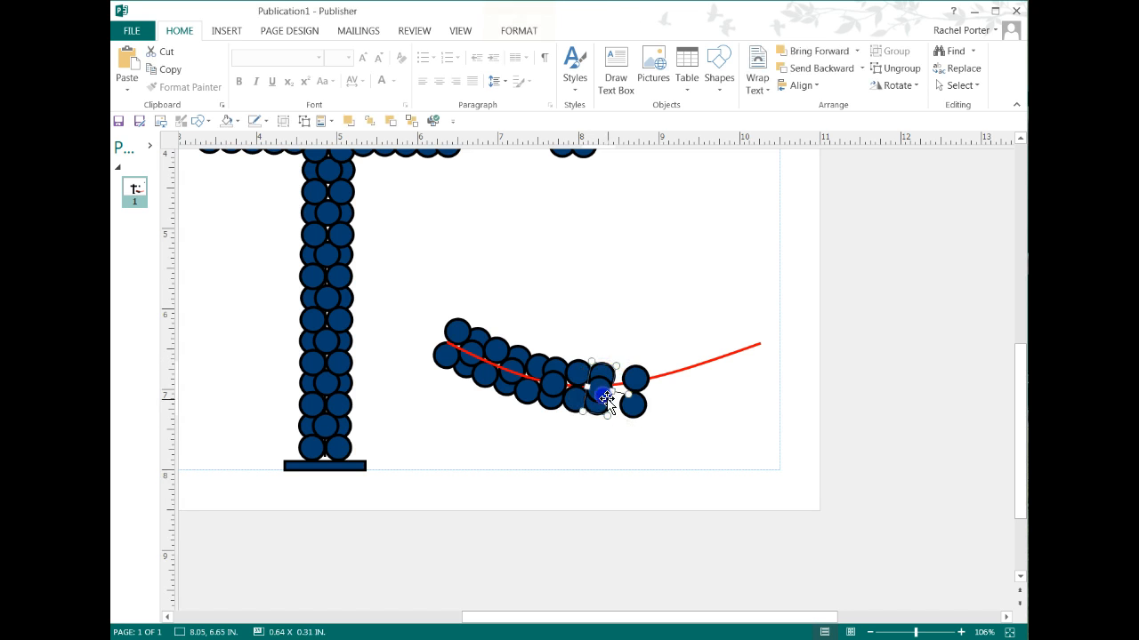
left_click(594, 428)
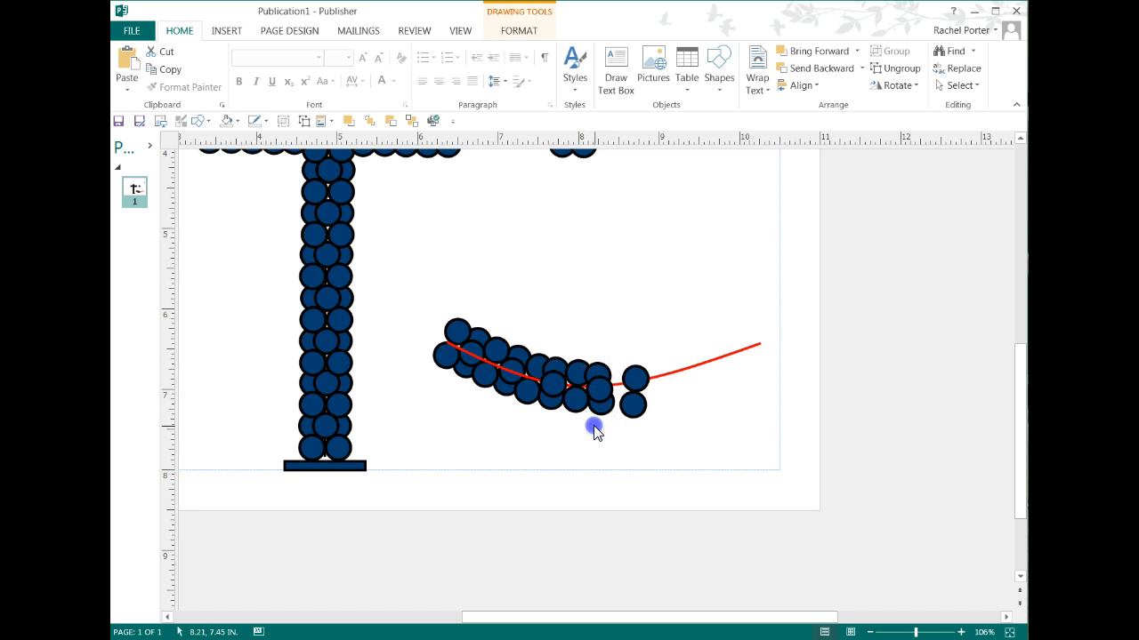
left_click(605, 395)
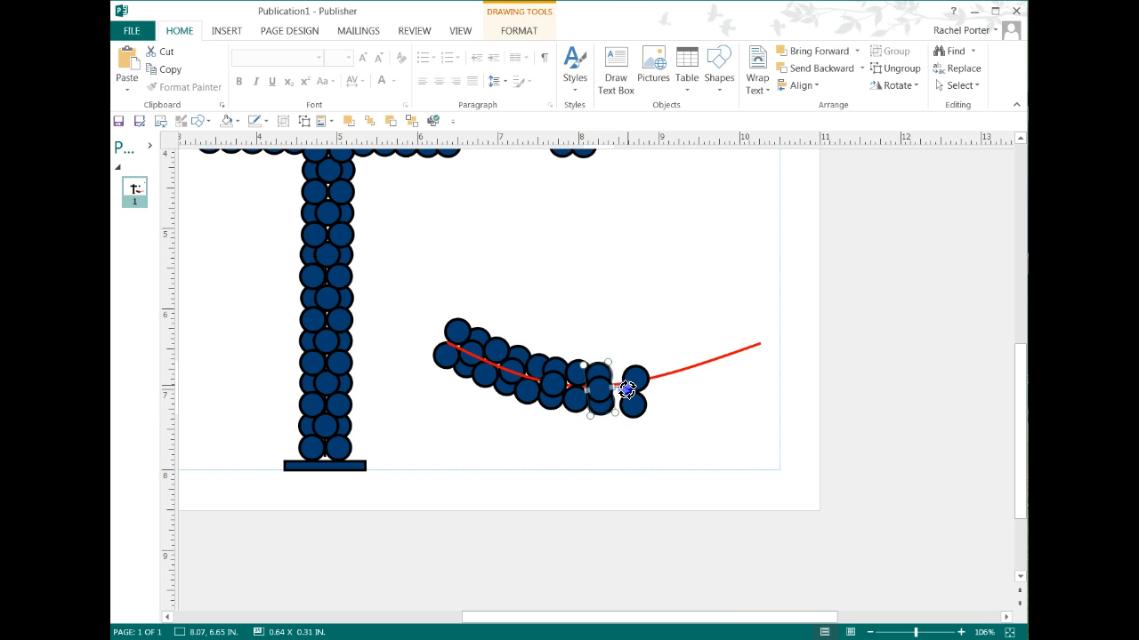
left_click(590, 490)
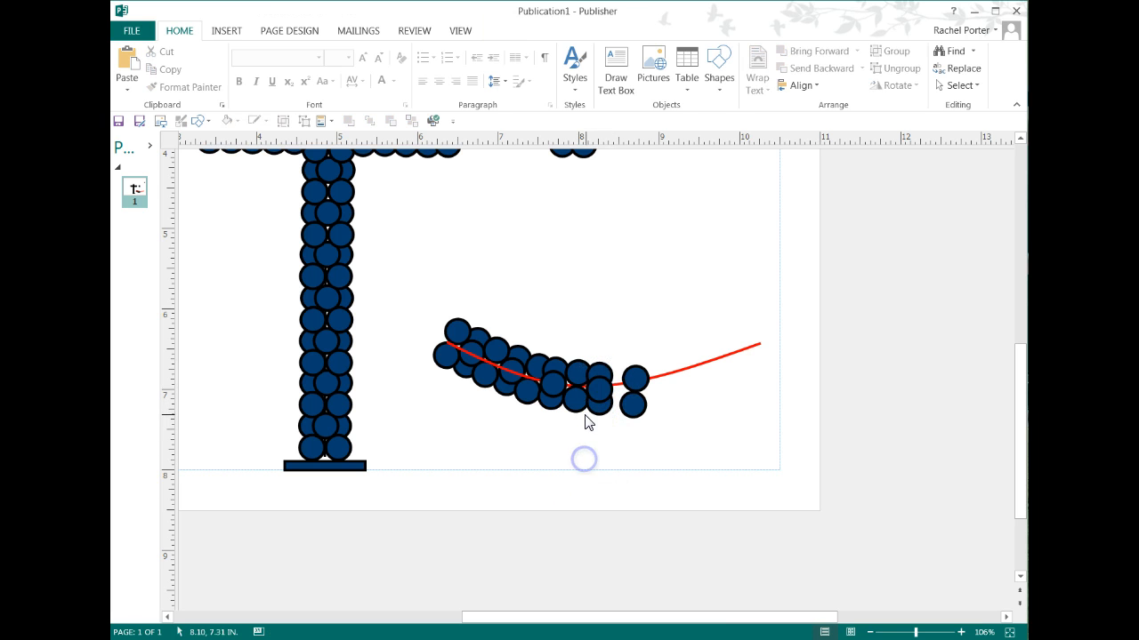
left_click(602, 402)
left_click(604, 453)
Move the loose circle pair beside the upright three-circle group and rotate it to follow the start of the curve's rise.
left_click(630, 402)
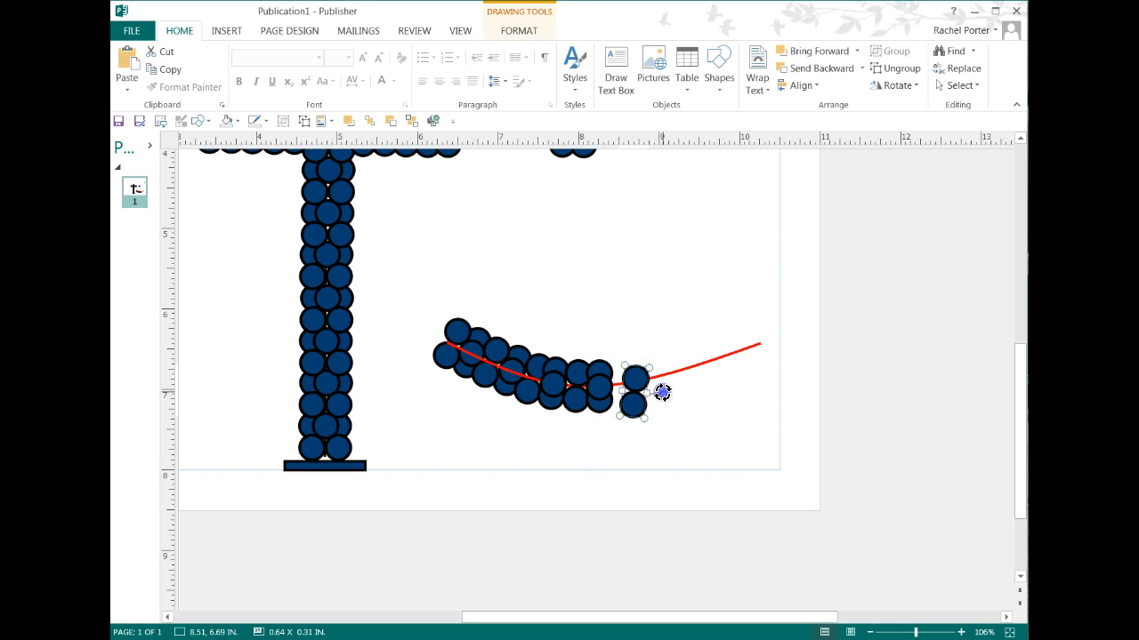
mouse_move(662, 384)
left_mouse_down()
mouse_move(656, 427)
mouse_move(615, 374)
left_mouse_up()
left_click(643, 431)
left_click(624, 397)
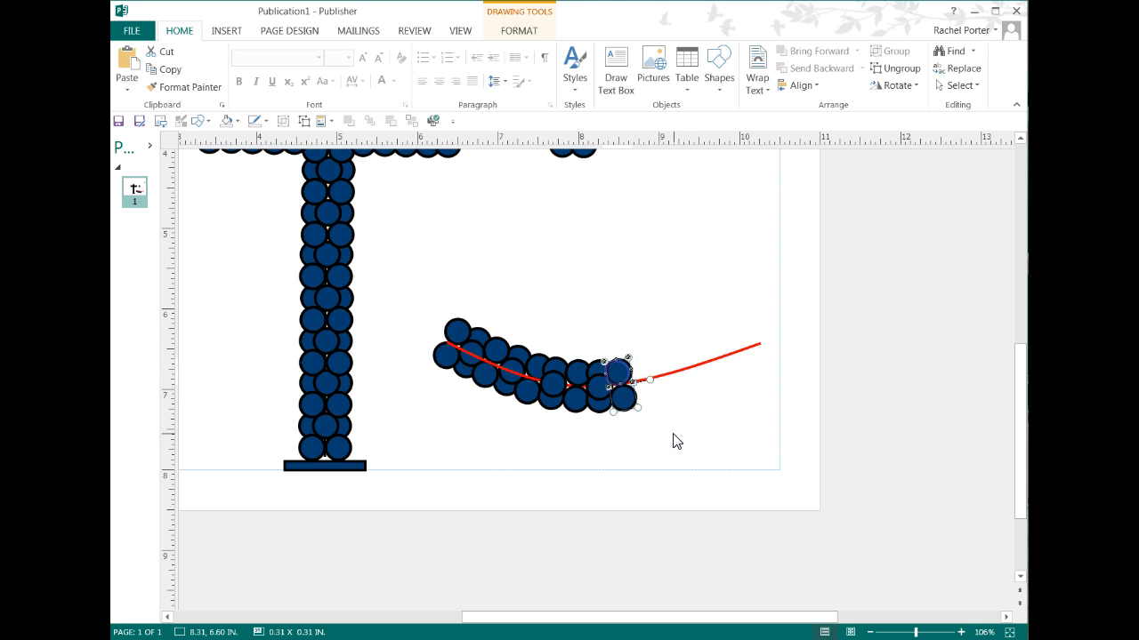
left_click(669, 419)
left_click(618, 405)
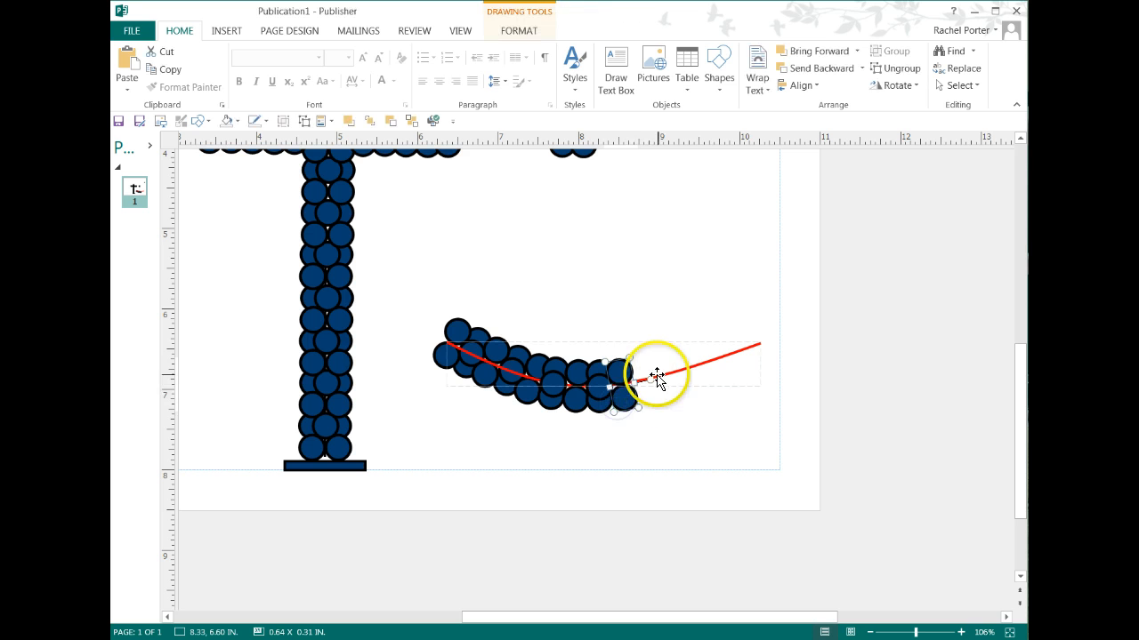
mouse_move(650, 379)
left_mouse_down()
mouse_move(653, 409)
mouse_move(625, 407)
left_mouse_up()
left_click(642, 440)
Copy the three-circle group and pair farther along the curve, rotating both toward the rising side with the group against the chain.
left_click(594, 409)
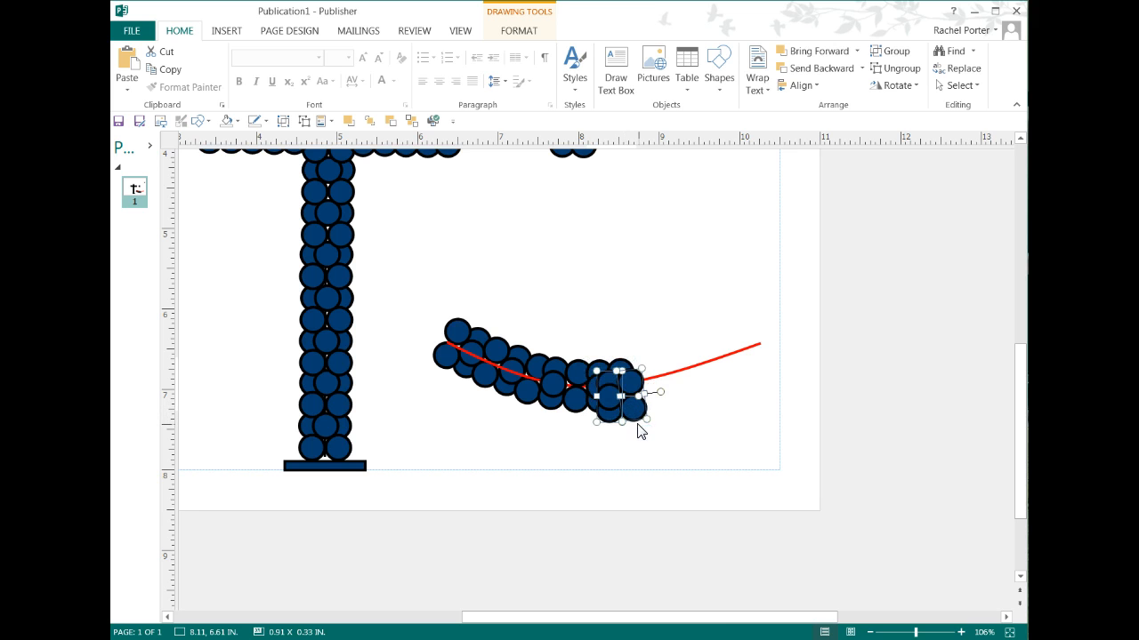
left_click_drag(612, 407, 656, 432)
left_click(671, 427)
left_click(650, 398)
left_click(631, 384)
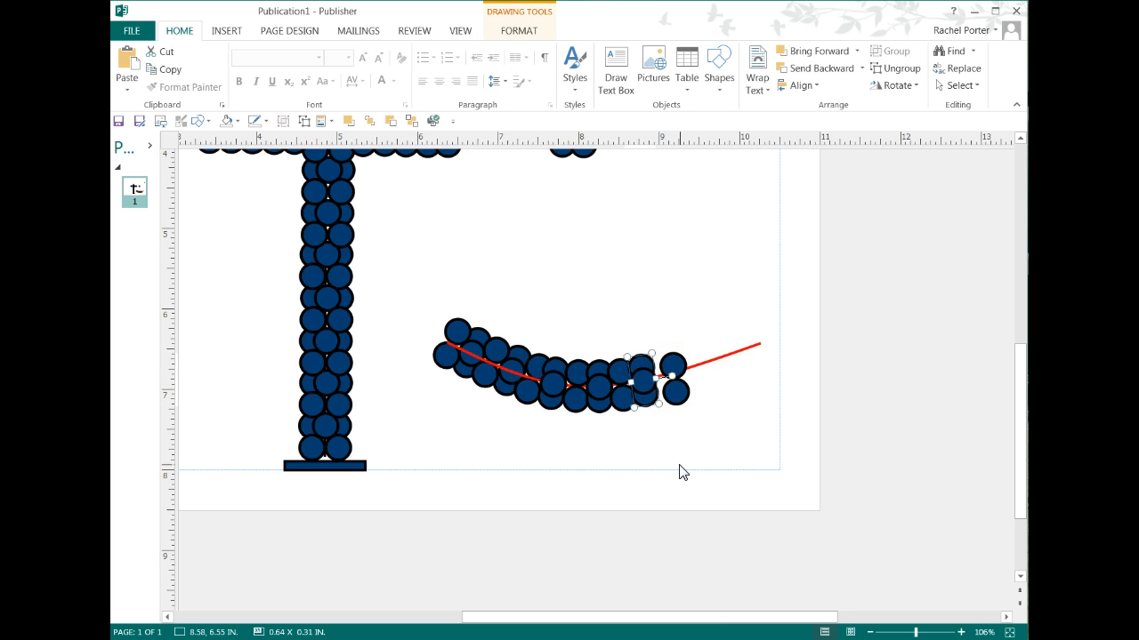
Nudge the new three-circle group into line with the end of the chain.
left_click(671, 444)
left_click(647, 385)
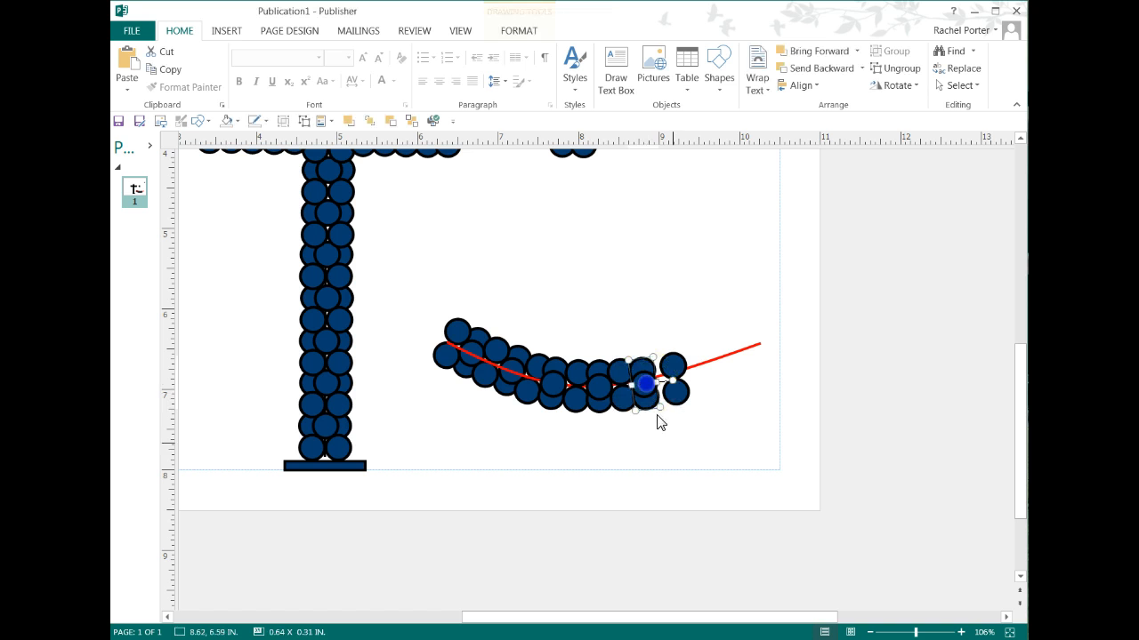
key("Up")
left_click(677, 456)
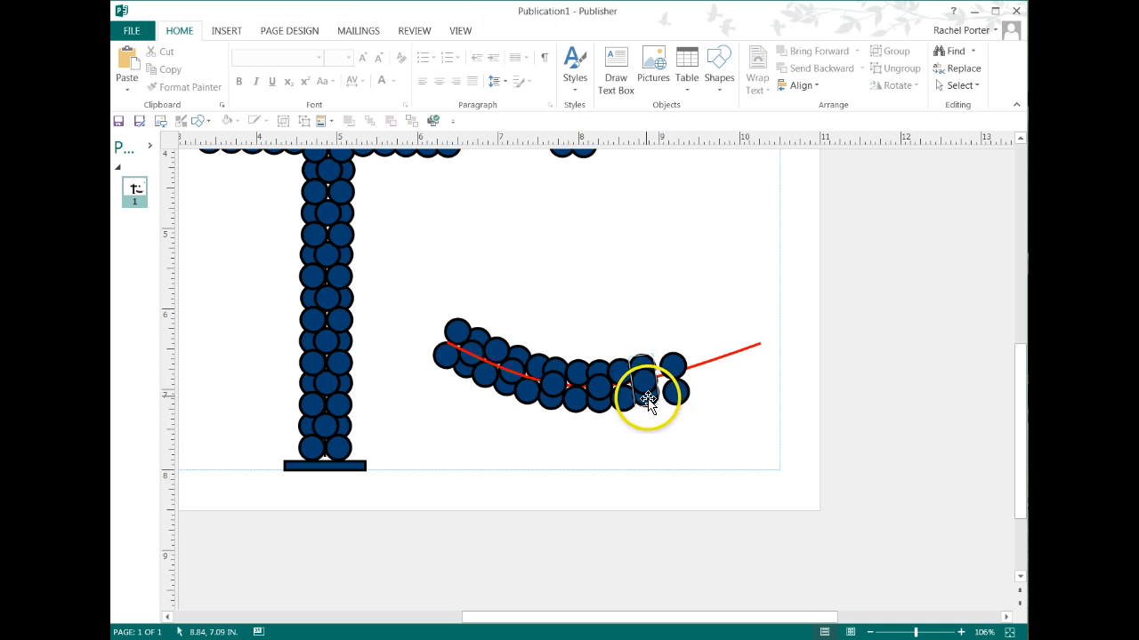
Move the new circle pair against the three-circle group and rotate it to match the rising curve.
left_click(673, 402)
left_click_drag(672, 402, 692, 361)
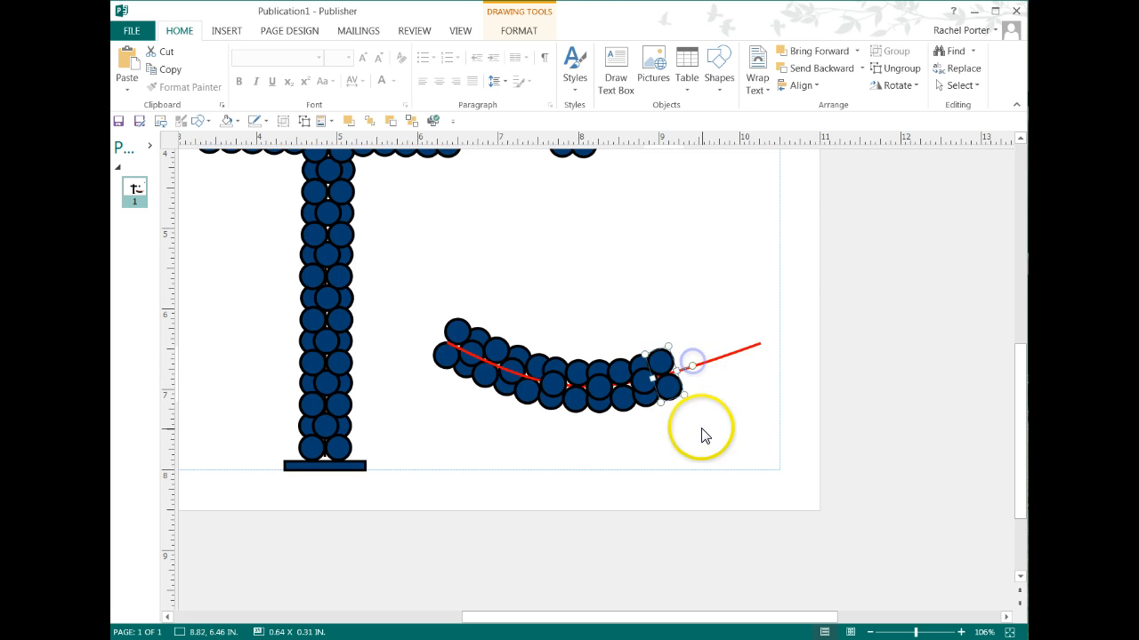
left_click(703, 435)
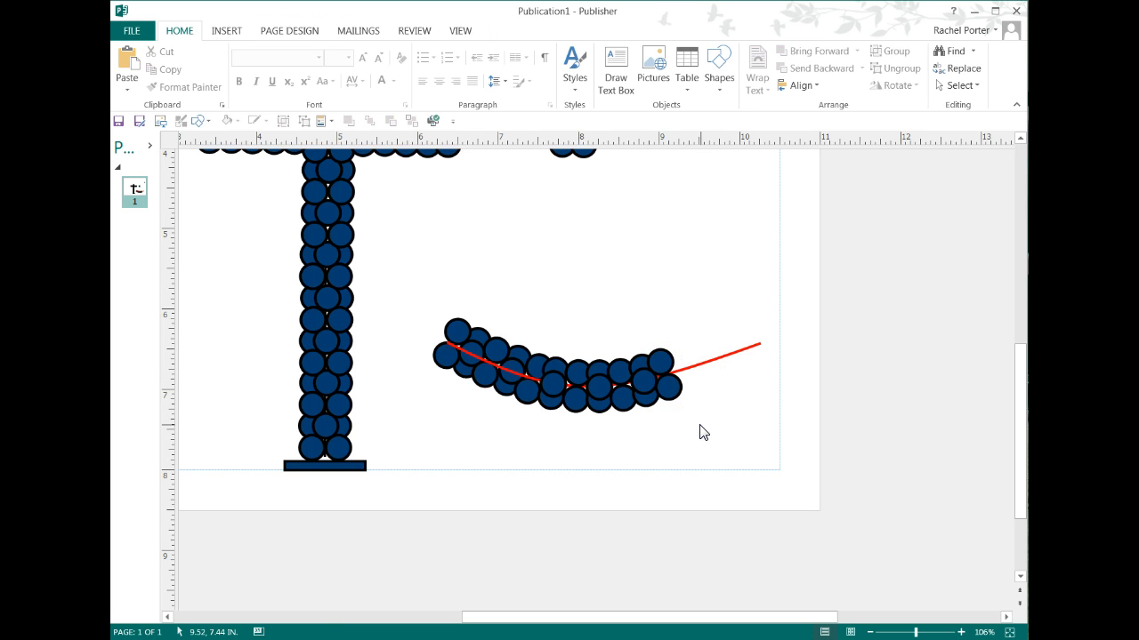
Fine-tune the last three-circle group's position, then place a copy at the chain's end, rotated along the rising curve.
left_click(648, 382)
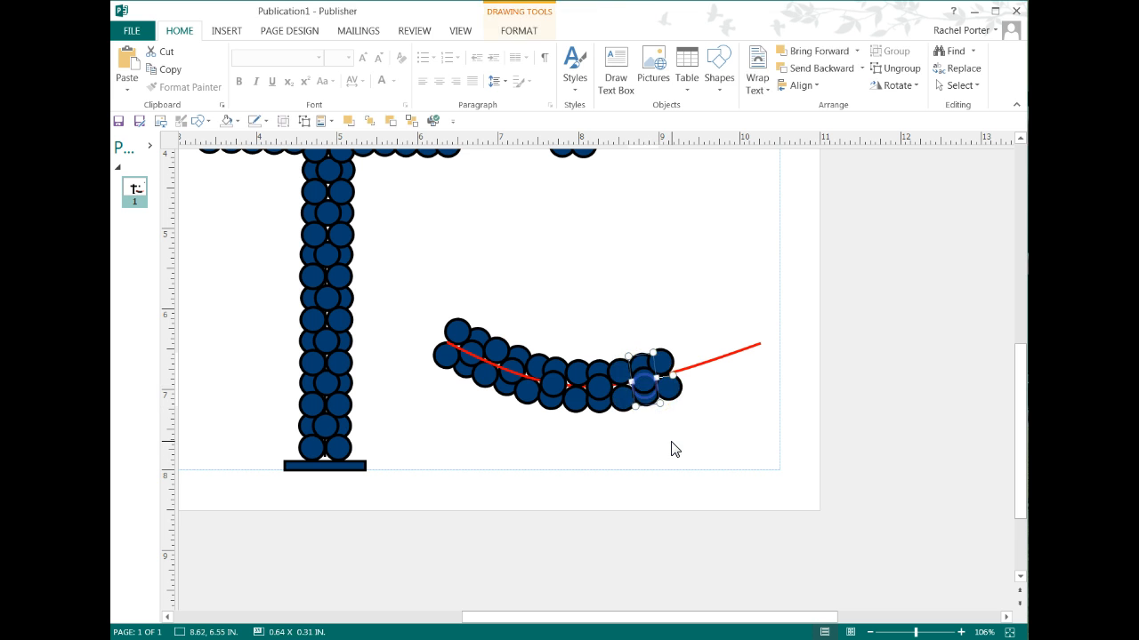
key("Left")
key("Up")
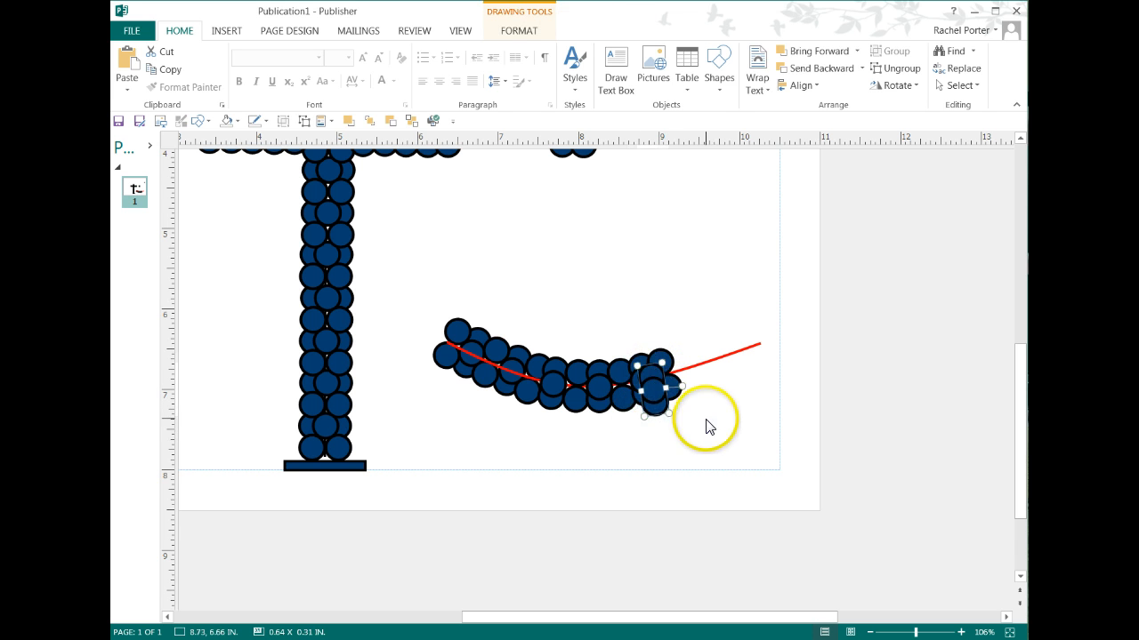
left_click_drag(650, 384, 683, 368)
left_click(705, 399)
Place a copy of the tilted circle pair beyond the three-circle group at the chain's right end.
left_click(663, 393)
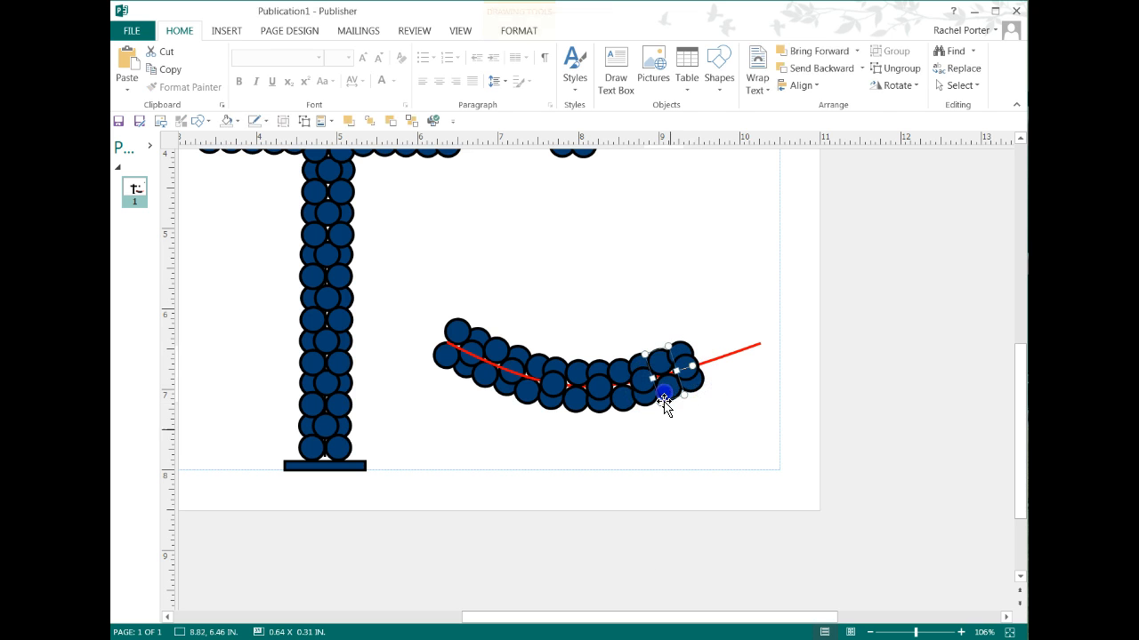
left_click(686, 554)
left_click_drag(681, 394, 717, 373)
left_click(729, 414)
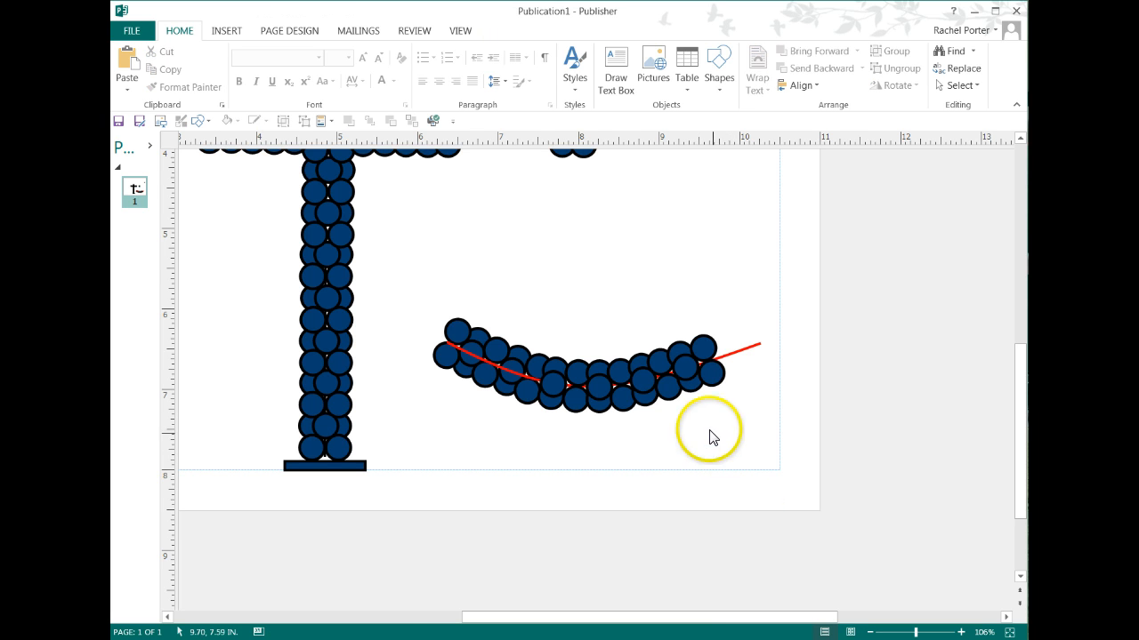
Copy the tilted three-circle group and the circle pair onto the last stretch of the red curve, completing the arc.
left_click(695, 381)
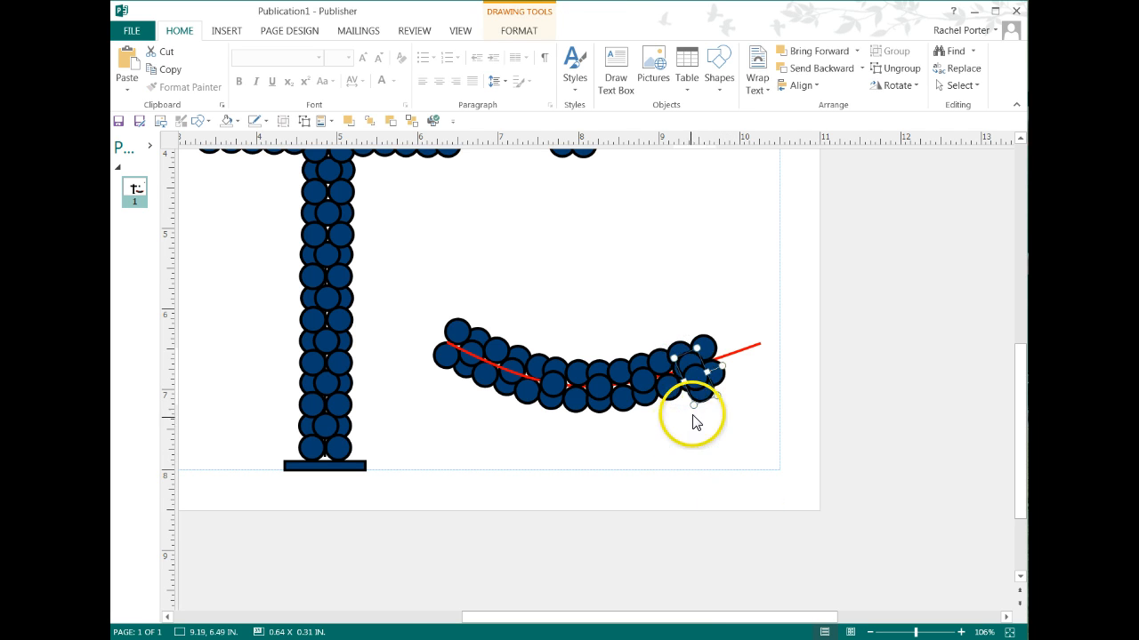
left_click(695, 379)
left_click_drag(722, 360, 731, 355)
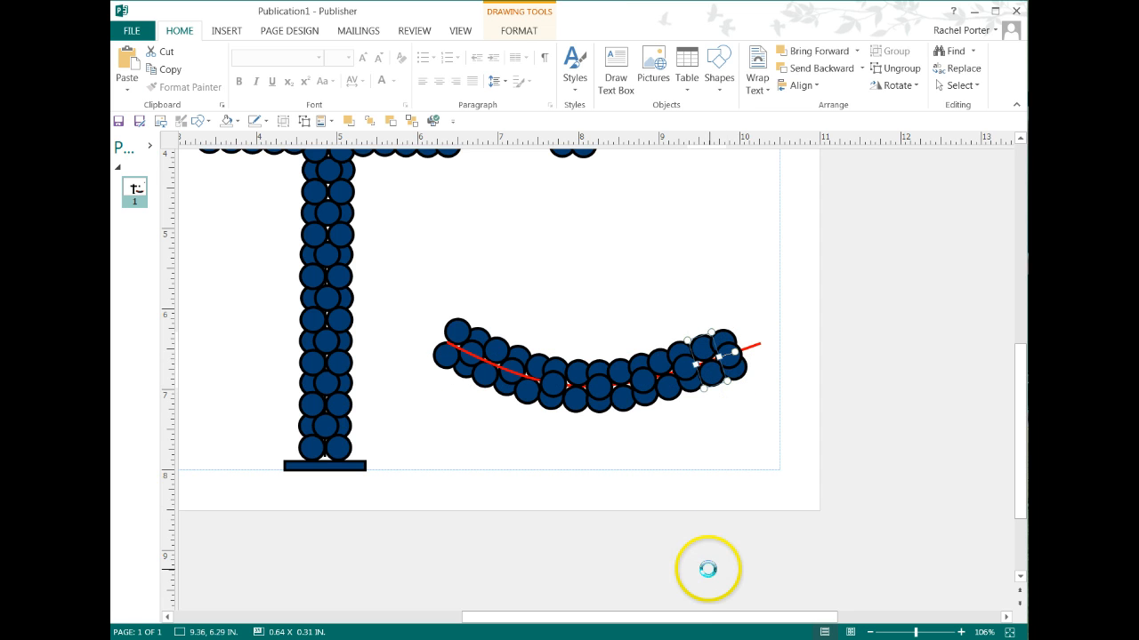
left_click_drag(724, 376, 750, 359)
left_click(757, 421)
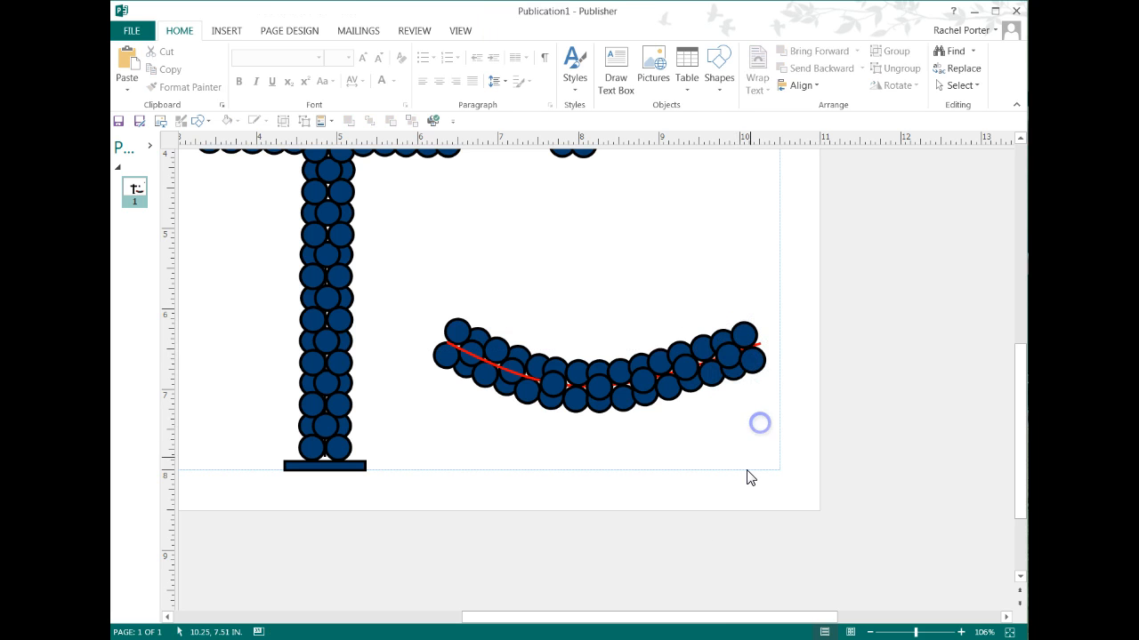
Nudge the arc's end pair into place and move the red curve guide off the circles, up toward the page's right edge.
left_click(754, 360)
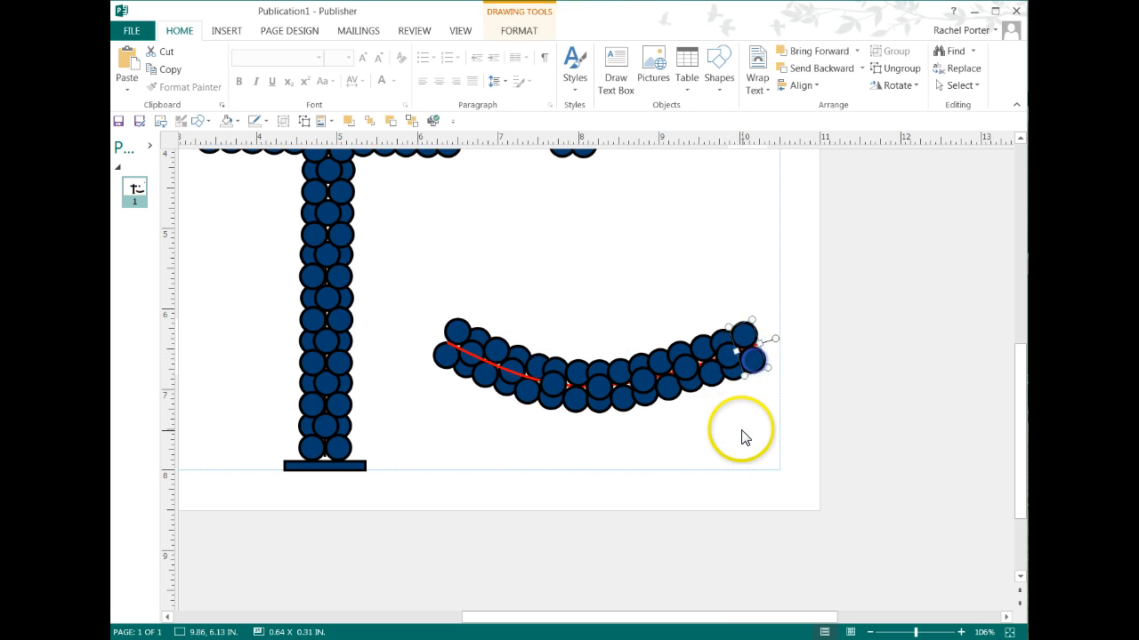
left_click(744, 431)
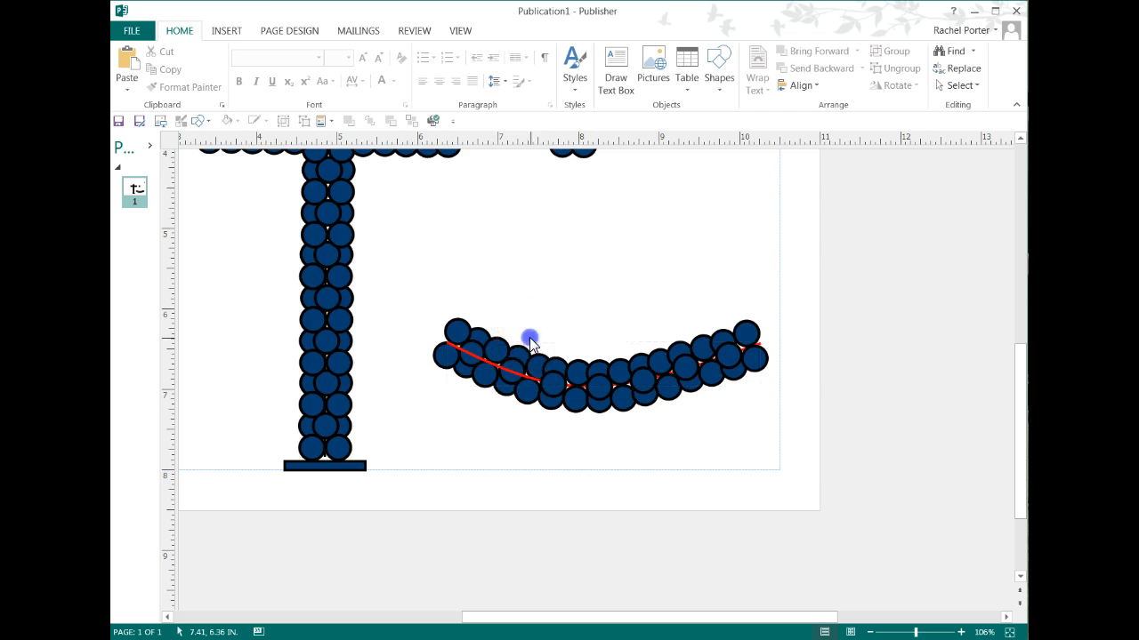
mouse_move(521, 373)
left_mouse_down()
mouse_move(522, 458)
mouse_move(738, 348)
mouse_move(796, 214)
left_mouse_up()
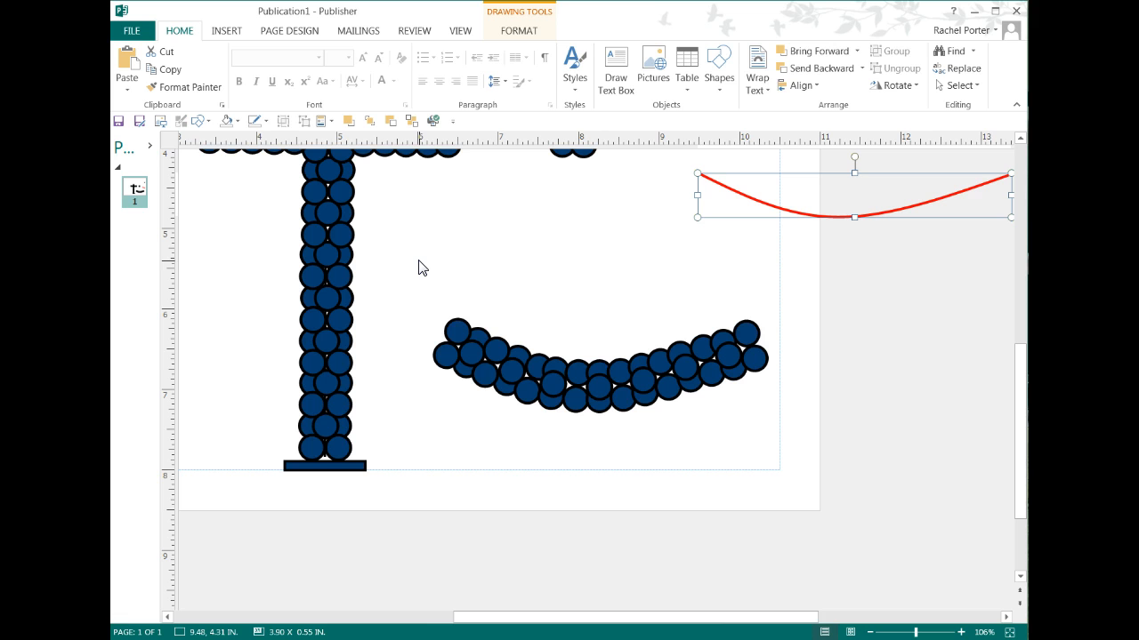
Group the left half of the circle arc and place it against the left side of the pole, just above the base.
left_click_drag(418, 264, 599, 490)
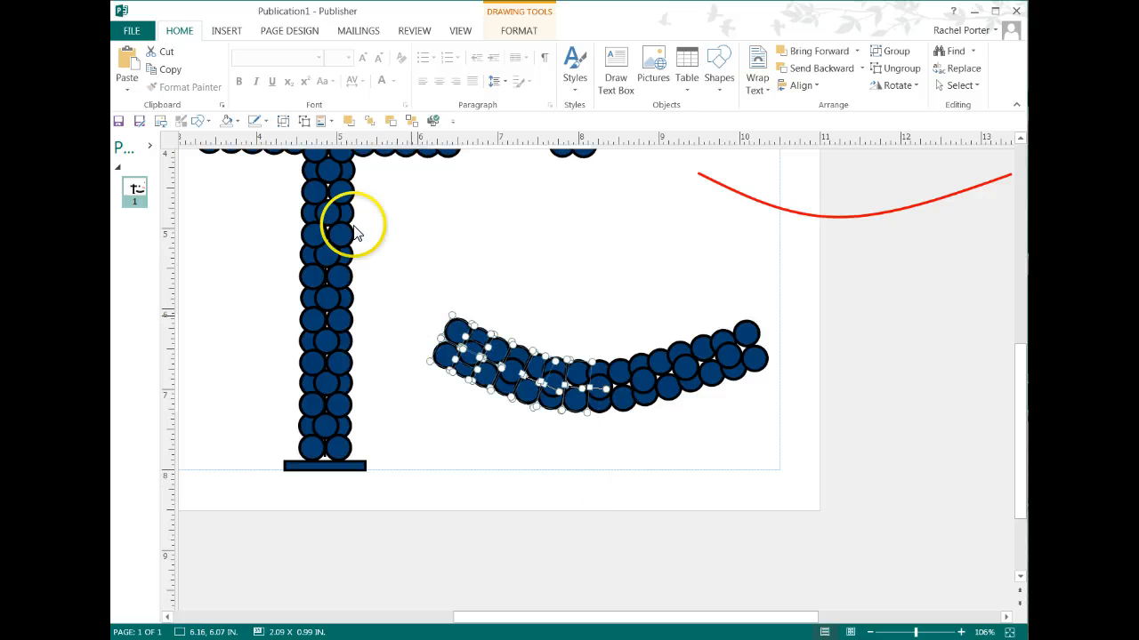
left_click(285, 121)
left_click_drag(458, 360, 183, 387)
left_click(312, 579)
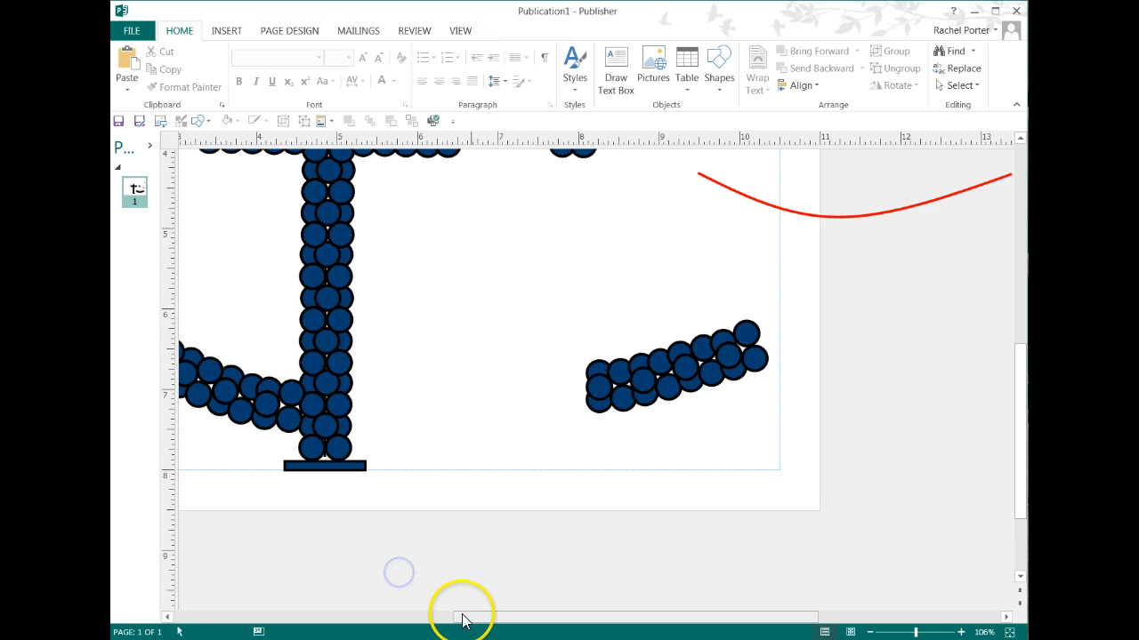
left_click_drag(460, 613, 408, 606)
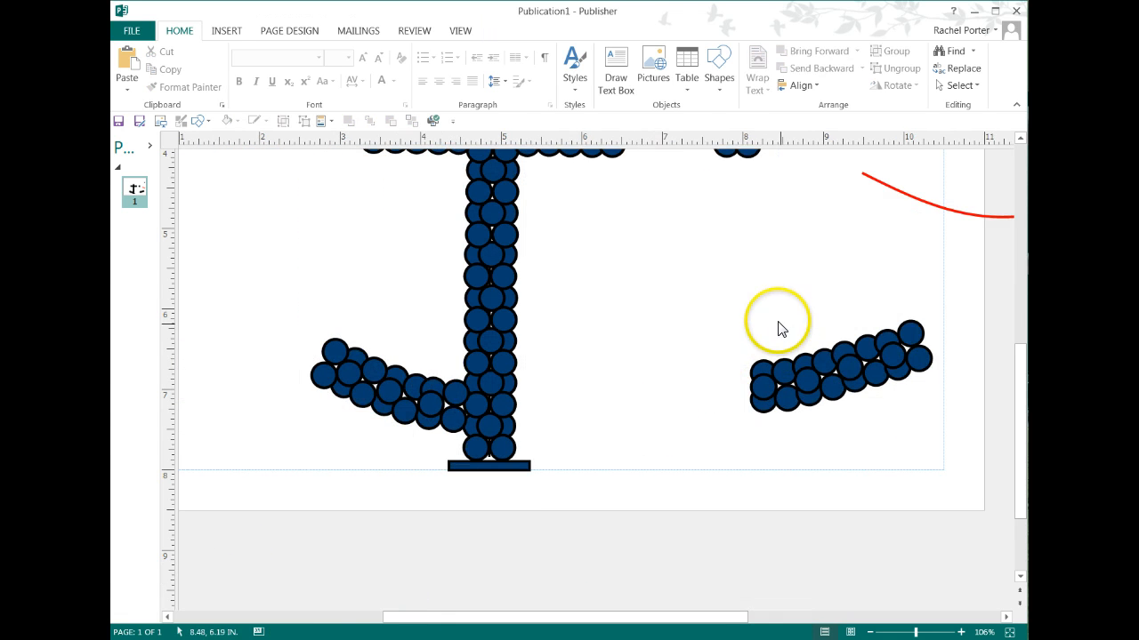
Group the right half of the arc without its middle three-circle column and place it against the pole's right side, mirroring the left arm.
mouse_move(762, 307)
left_mouse_down()
mouse_move(761, 368)
mouse_move(908, 434)
mouse_move(945, 420)
left_mouse_up()
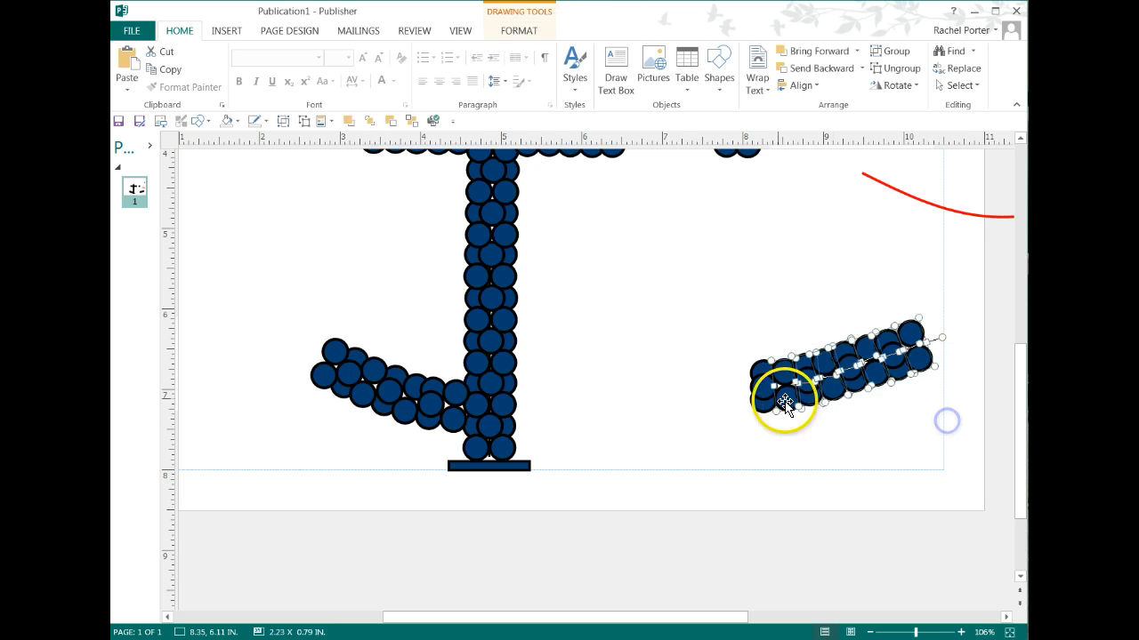
left_click_drag(763, 416, 756, 382)
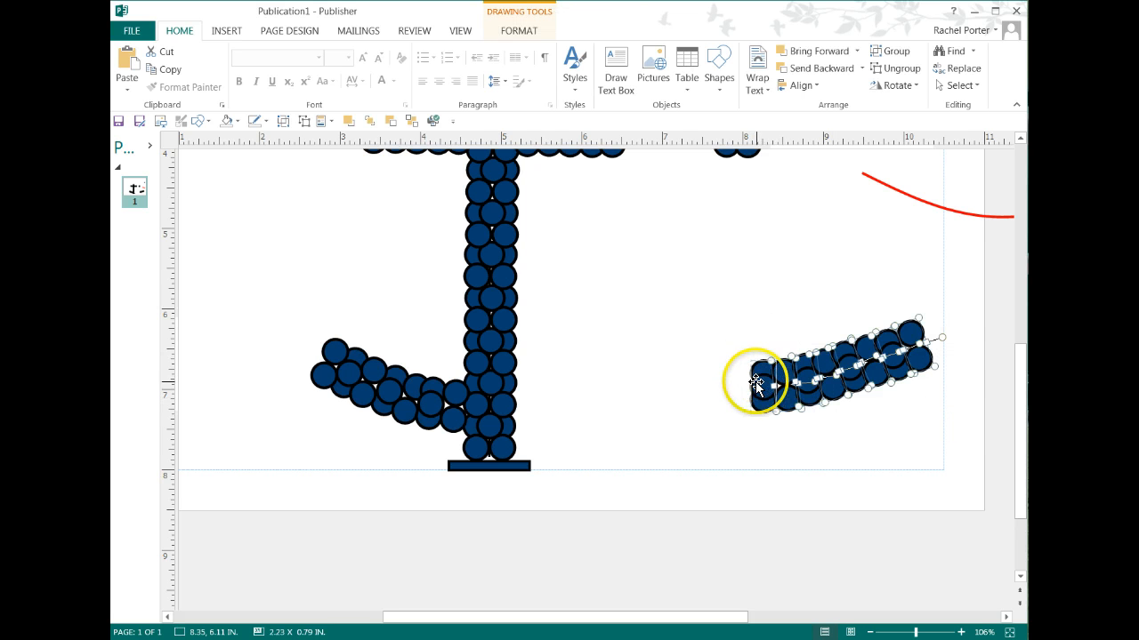
left_click(282, 121)
left_click_drag(819, 375, 562, 402)
left_click(645, 488)
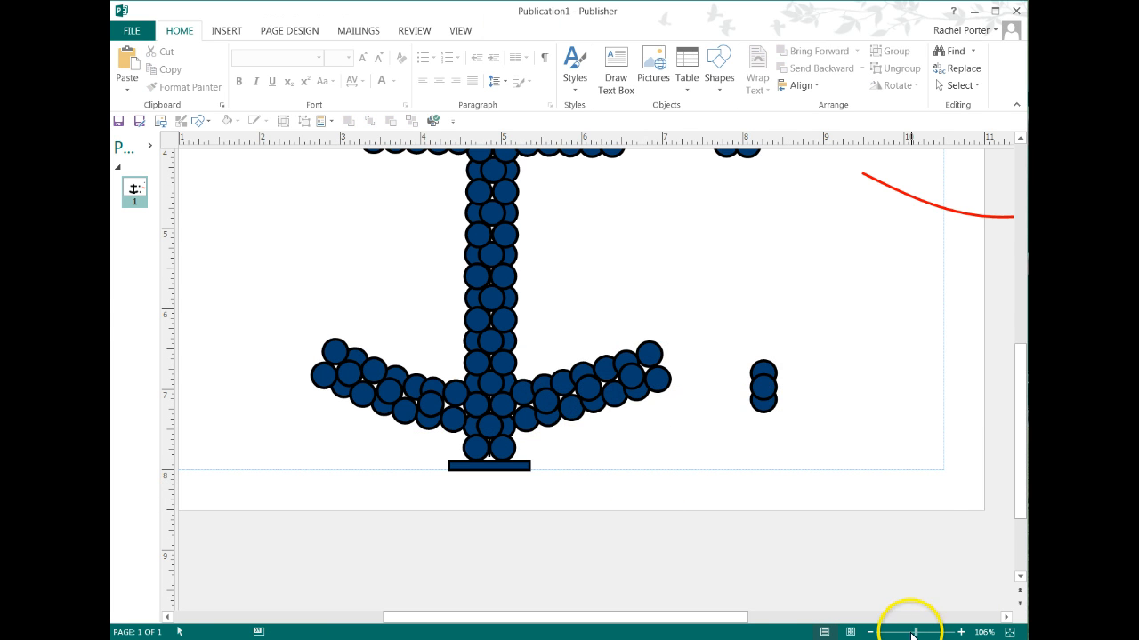
Delete the leftover block of circles to the right of the crossbar.
left_click_drag(915, 633, 903, 633)
left_click(852, 516)
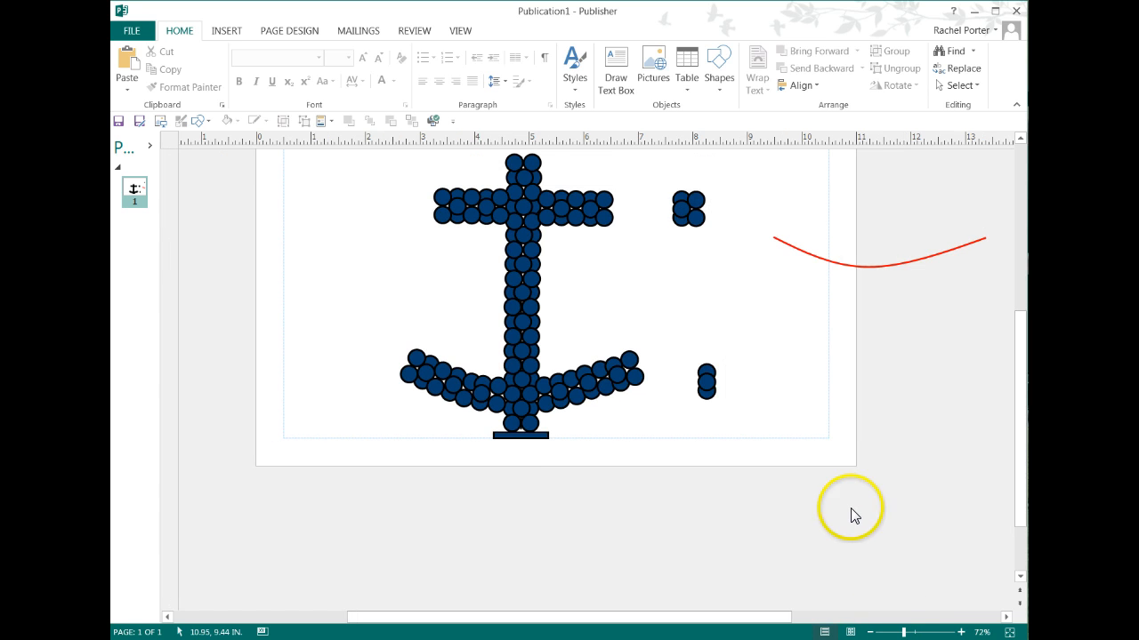
scroll(852, 516, "up", 2)
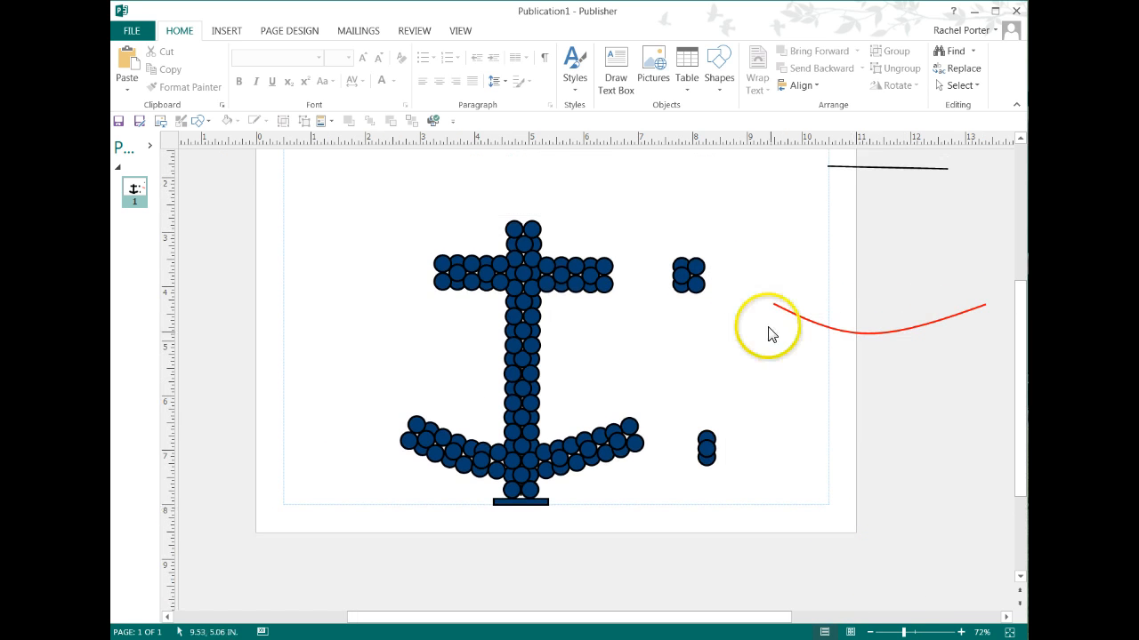
left_click(658, 237)
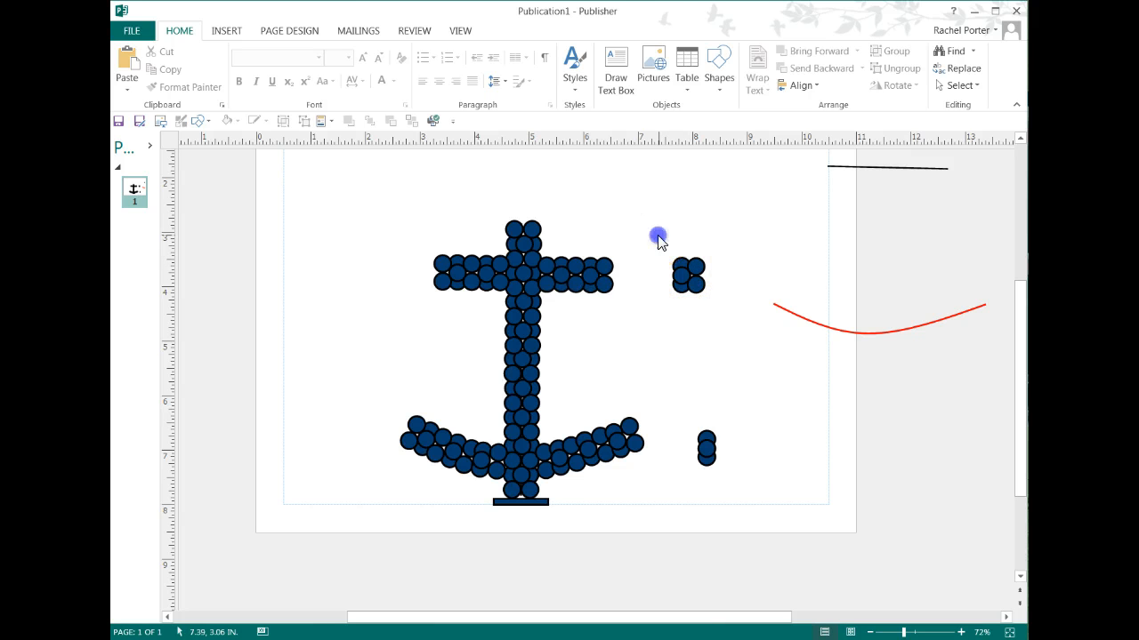
left_click_drag(741, 329, 738, 327)
key("Delete")
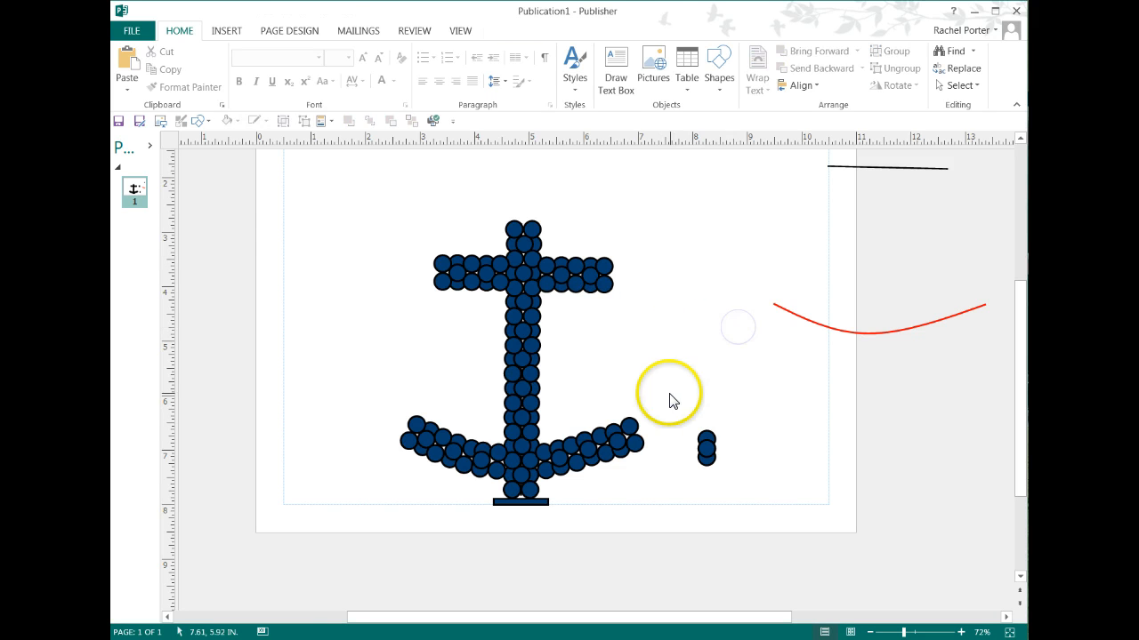
Delete the leftover three-circle column beside the right arm and the red curve guide.
left_click_drag(696, 425, 738, 500)
key("Delete")
left_click(827, 328)
key("Delete")
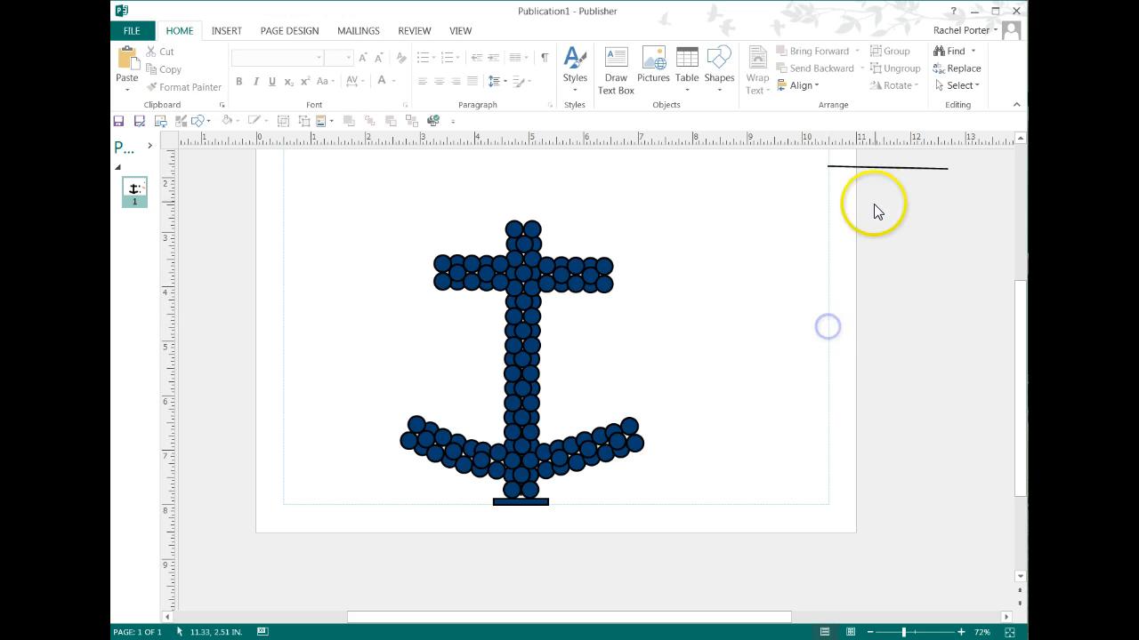
Move the outermost pair of circles off the right end of the crossbar into the blank area beside the anchor.
left_click_drag(875, 168, 809, 408)
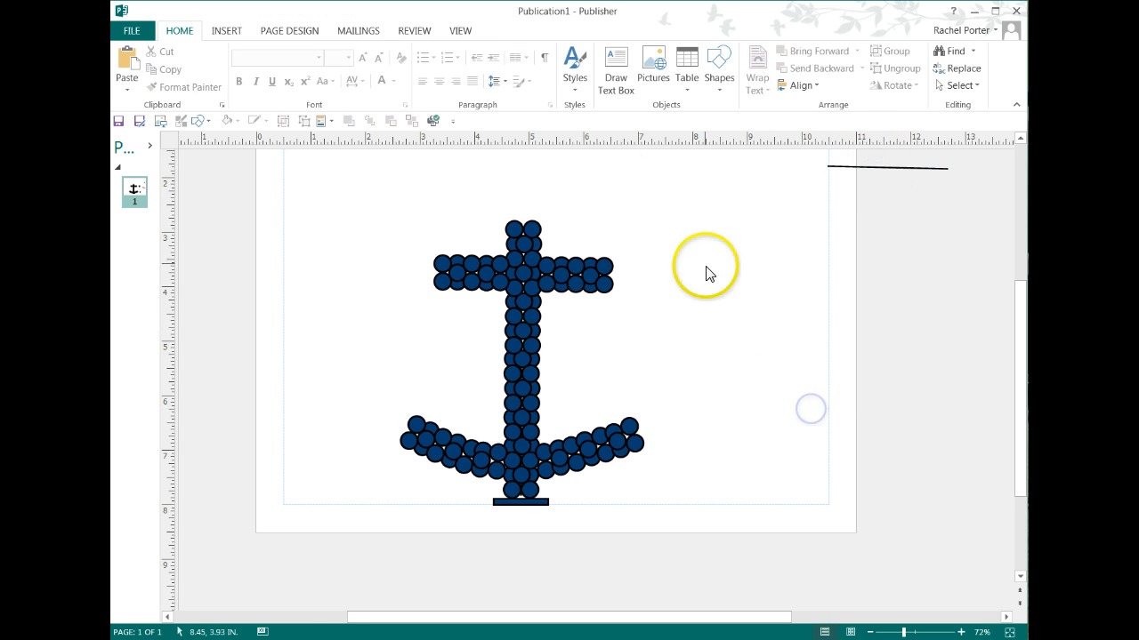
left_click_drag(603, 270, 607, 197)
left_click_drag(604, 323, 605, 323)
mouse_move(589, 197)
left_mouse_down()
mouse_move(589, 238)
mouse_move(651, 332)
left_mouse_up()
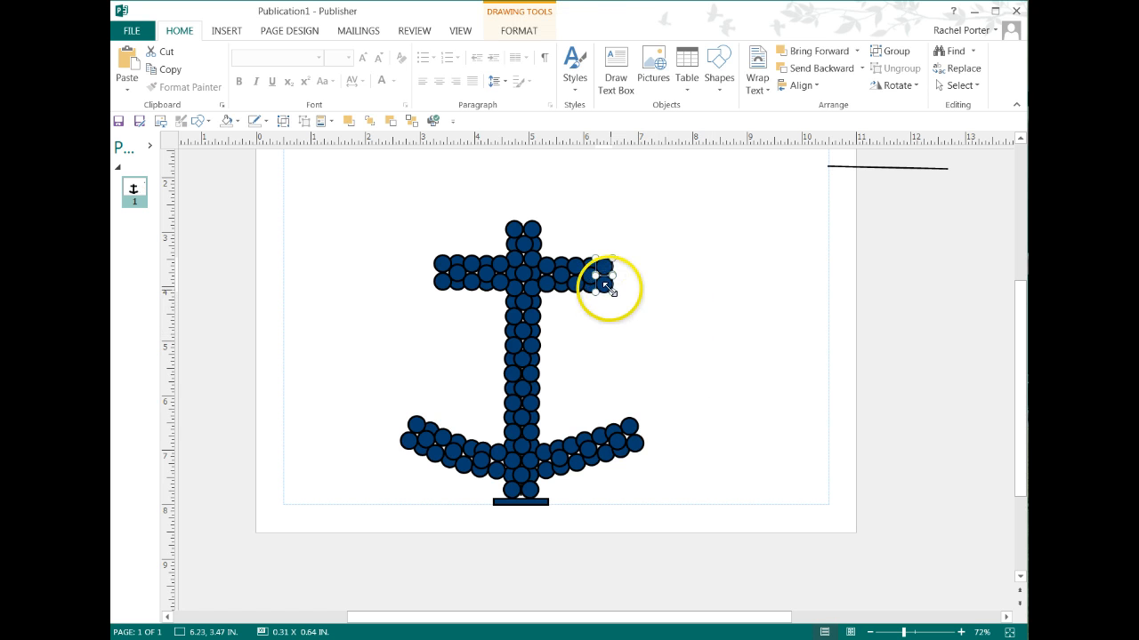
mouse_move(612, 291)
left_mouse_down()
mouse_move(692, 309)
mouse_move(623, 275)
left_mouse_up()
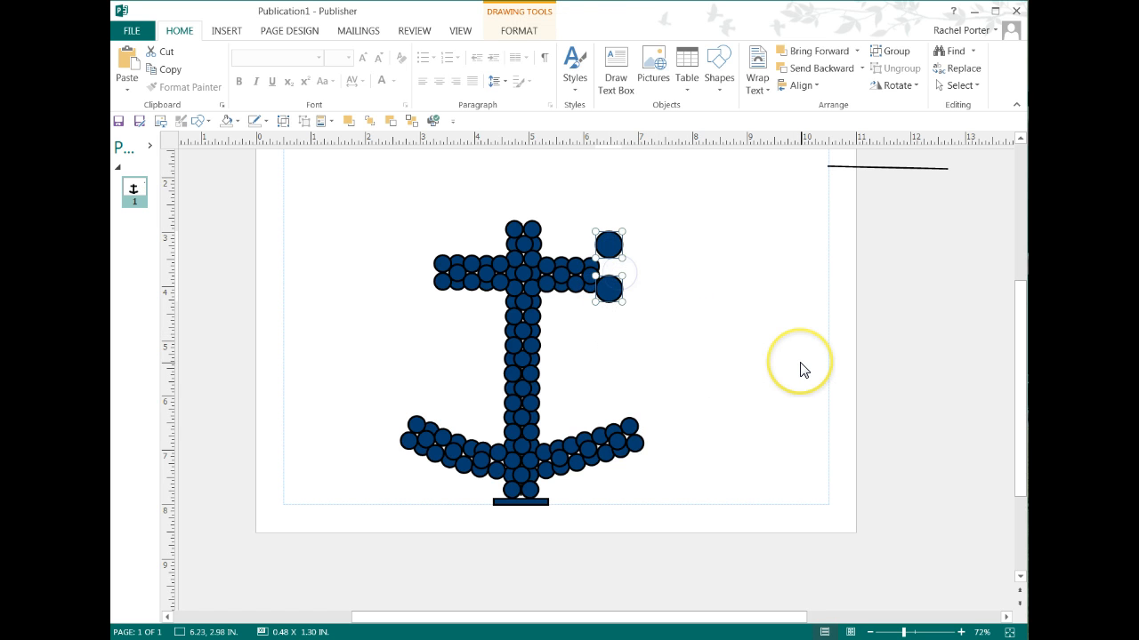
key("ctrl+z")
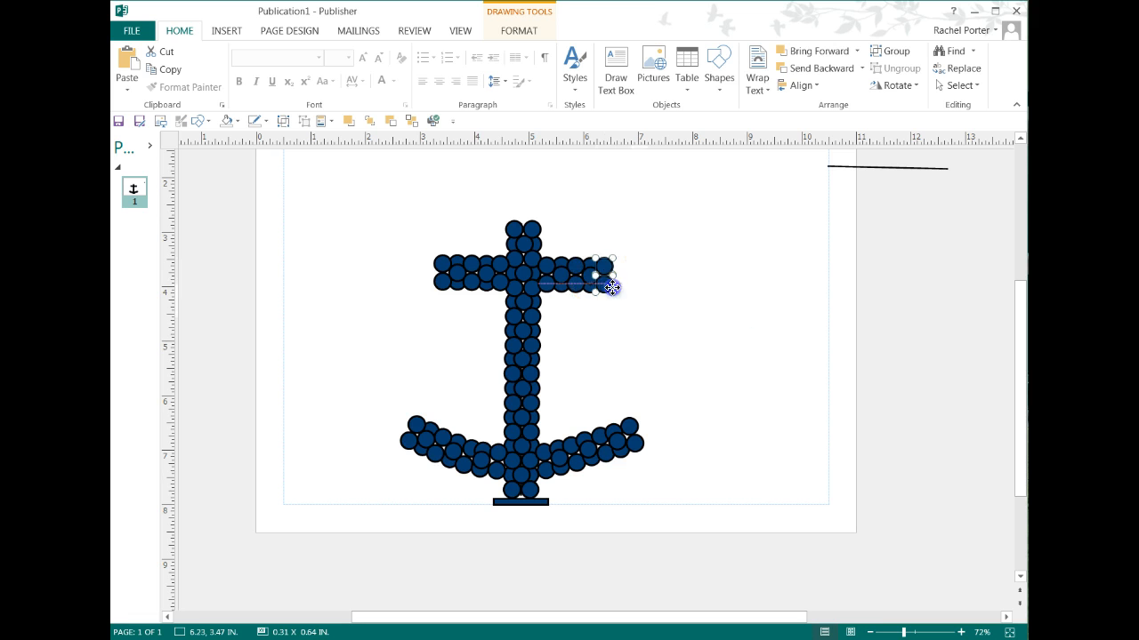
left_click_drag(603, 281, 788, 321)
Ungroup the circles that form the left half of the crossbar.
left_click_drag(395, 222, 455, 311)
left_click(447, 272)
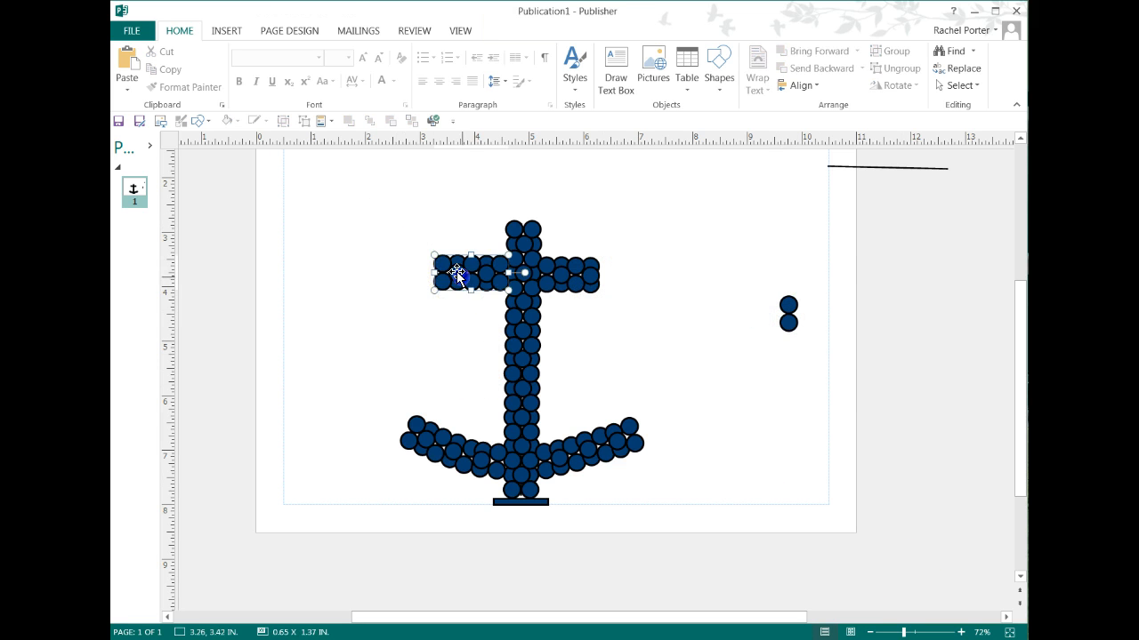
left_click(304, 121)
left_click(342, 290)
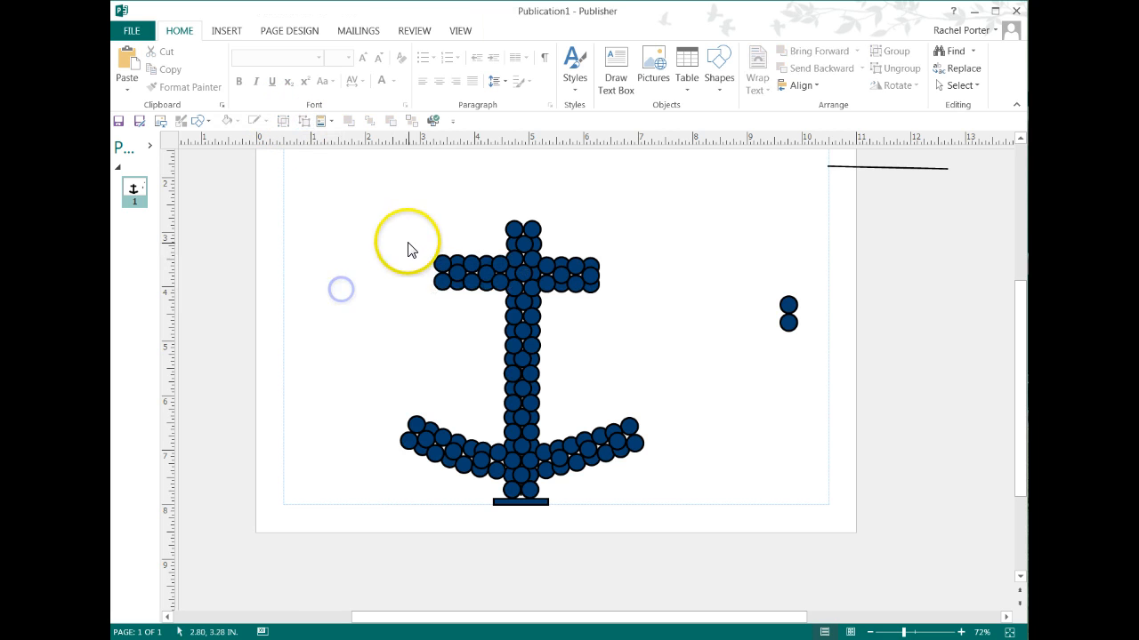
Move the outermost pair of circles off the left end of the crossbar, straight outward into the blank area.
left_click_drag(412, 231, 454, 316)
key("Left")
key("Left")
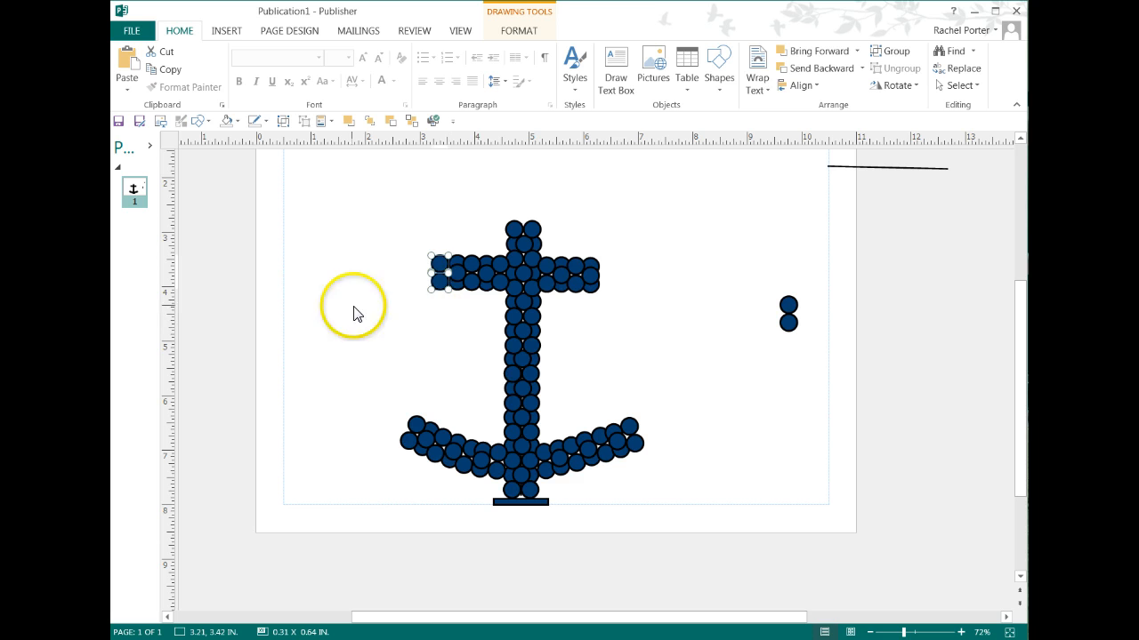
key("Left")
key("Left")
key("Left")
key("Left")
key("Left")
key("Left")
key("Left")
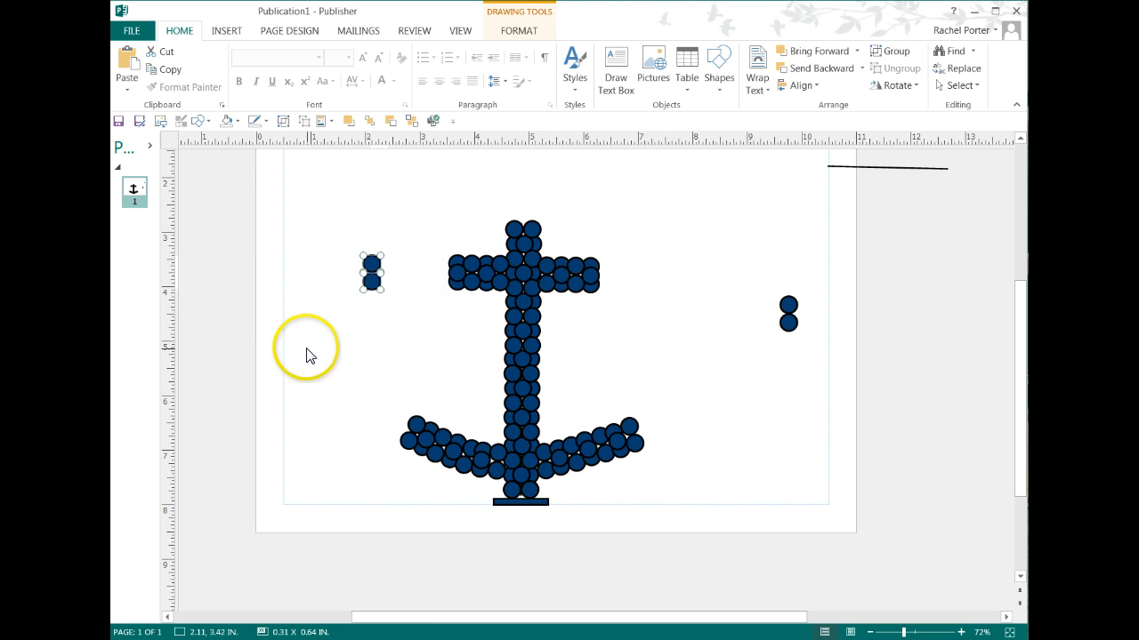
left_click(306, 348)
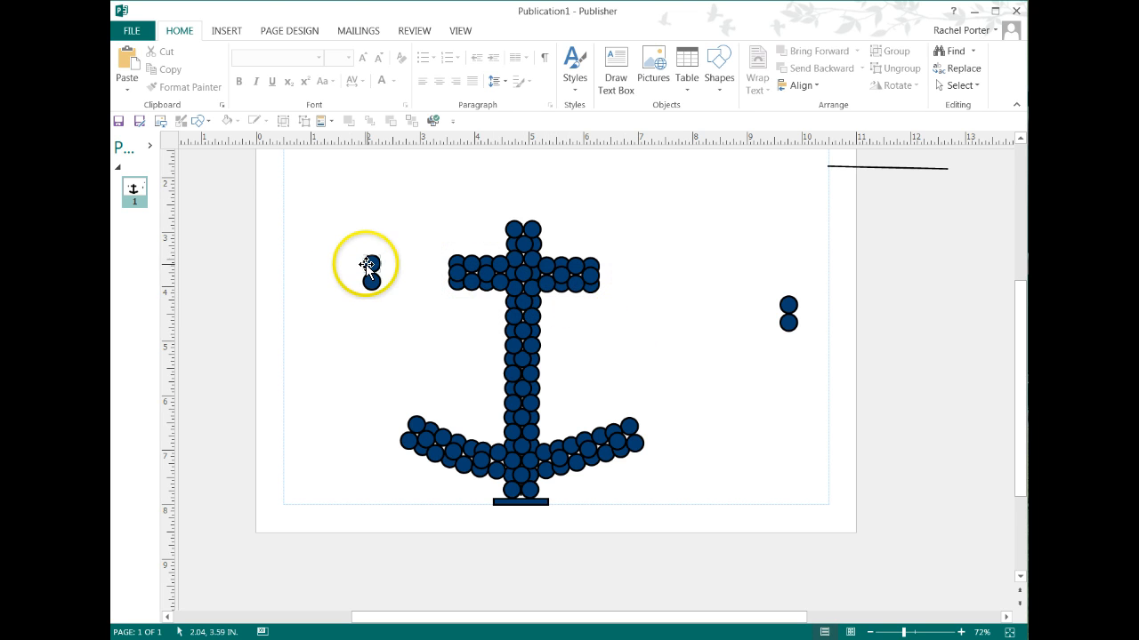
Gather the two circles removed from the left end beside the pair right of the anchor and delete all four.
left_click_drag(802, 348, 812, 316)
left_click_drag(368, 279, 846, 345)
left_click_drag(715, 227, 963, 425)
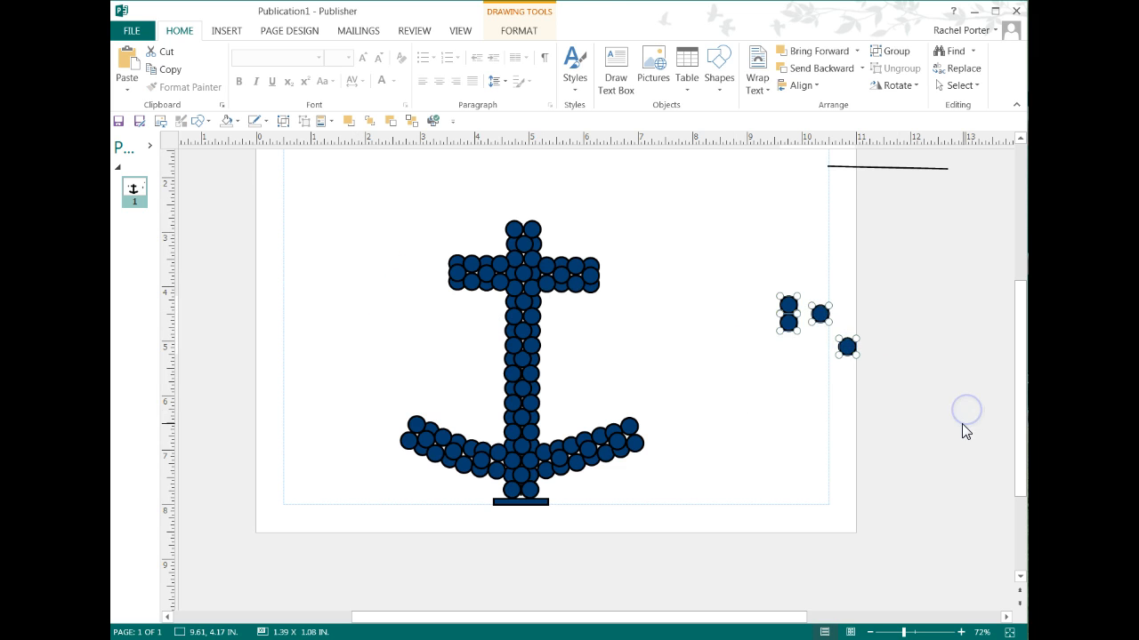
key("Delete")
left_click(806, 418)
left_click(776, 384)
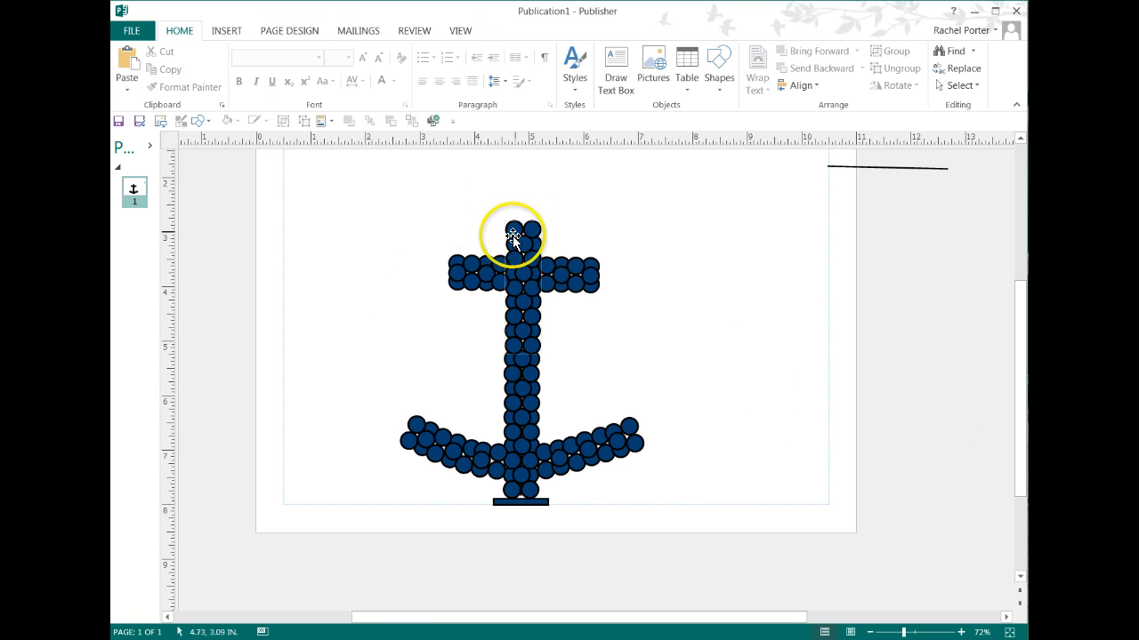
left_click(311, 208)
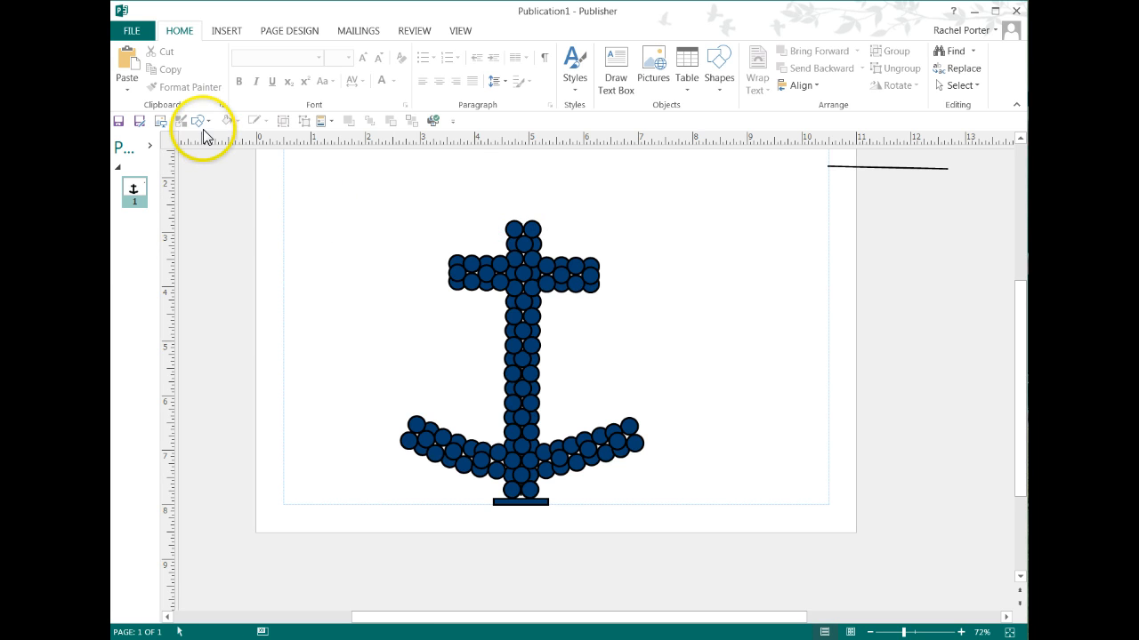
Draw an upright donut ring about 0.42 in wide and 0.97 in high atop the pole and send it behind the circles.
left_click(197, 121)
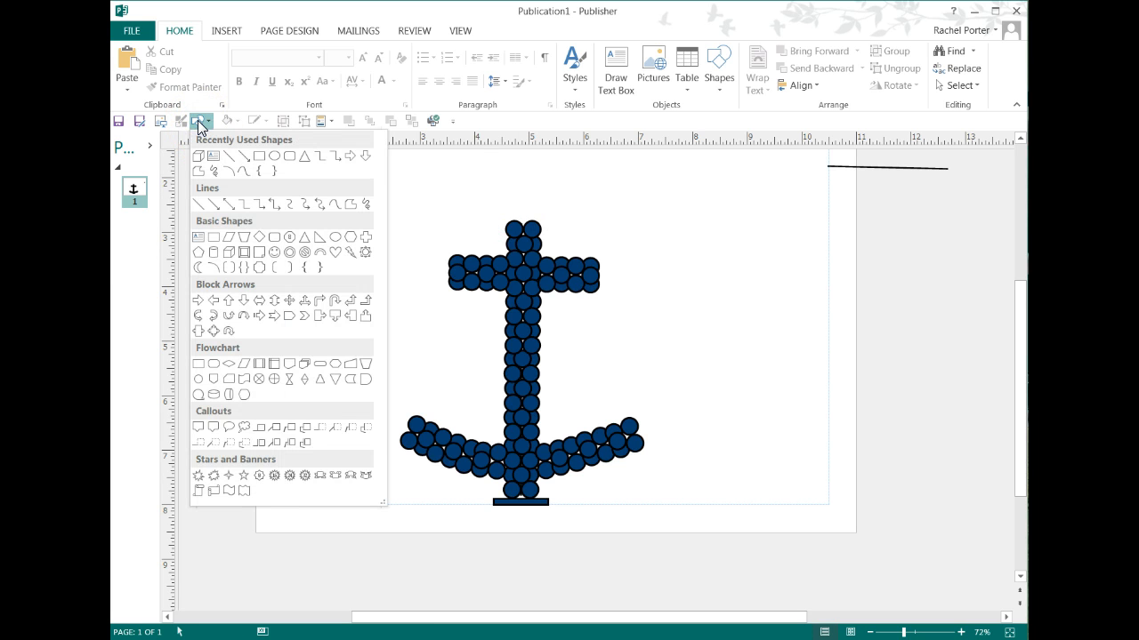
left_click(286, 252)
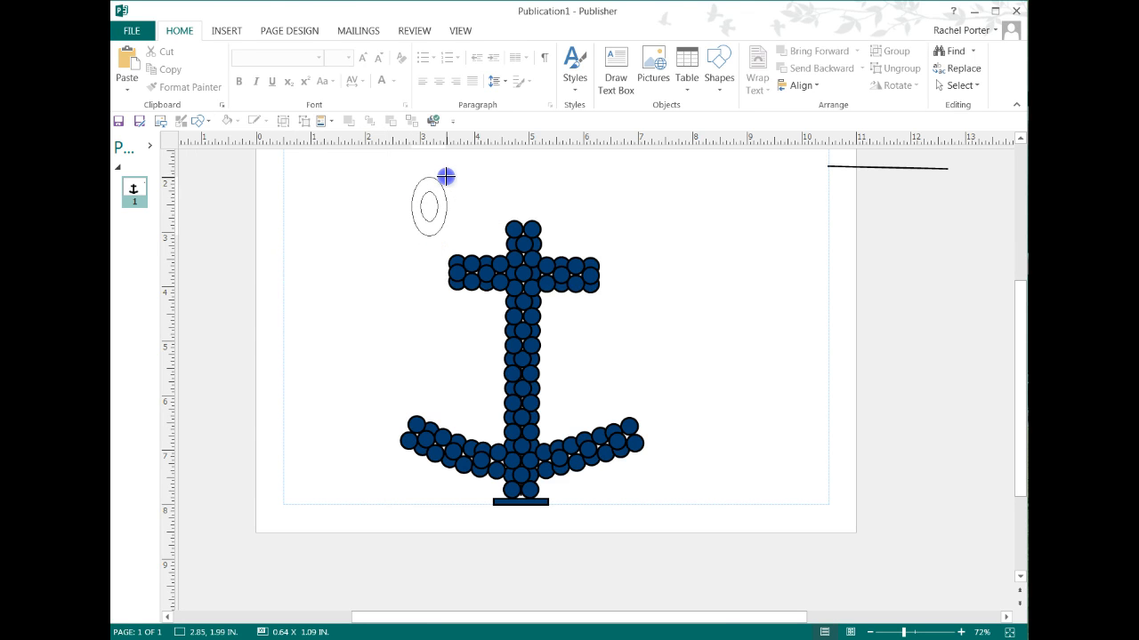
mouse_move(433, 182)
left_mouse_down()
mouse_move(424, 204)
mouse_move(514, 200)
left_mouse_up()
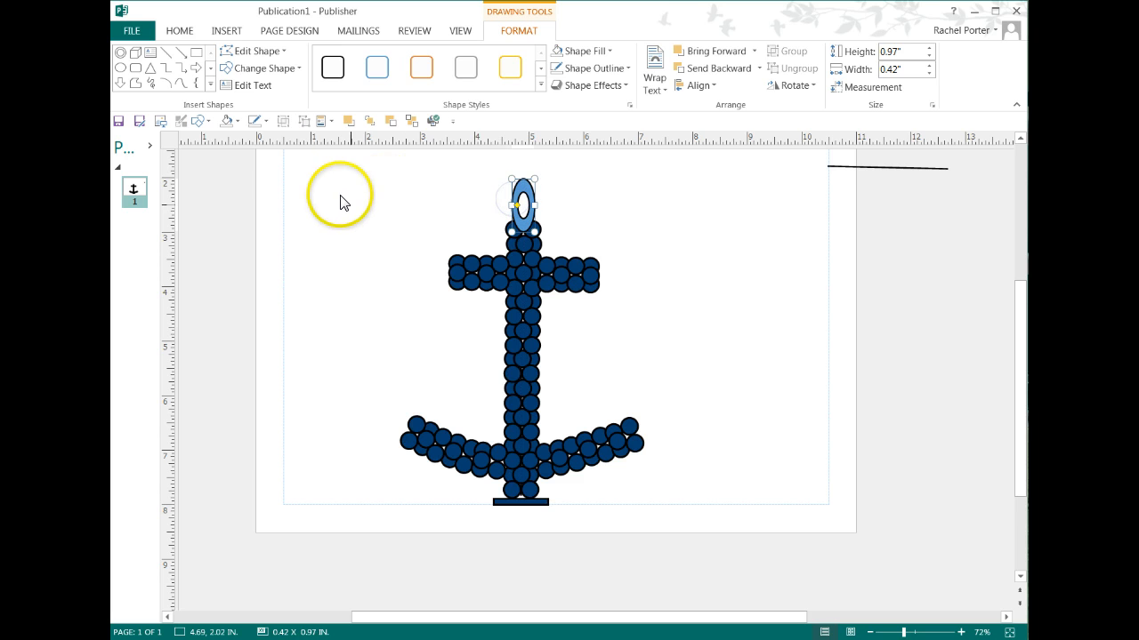
left_click(409, 121)
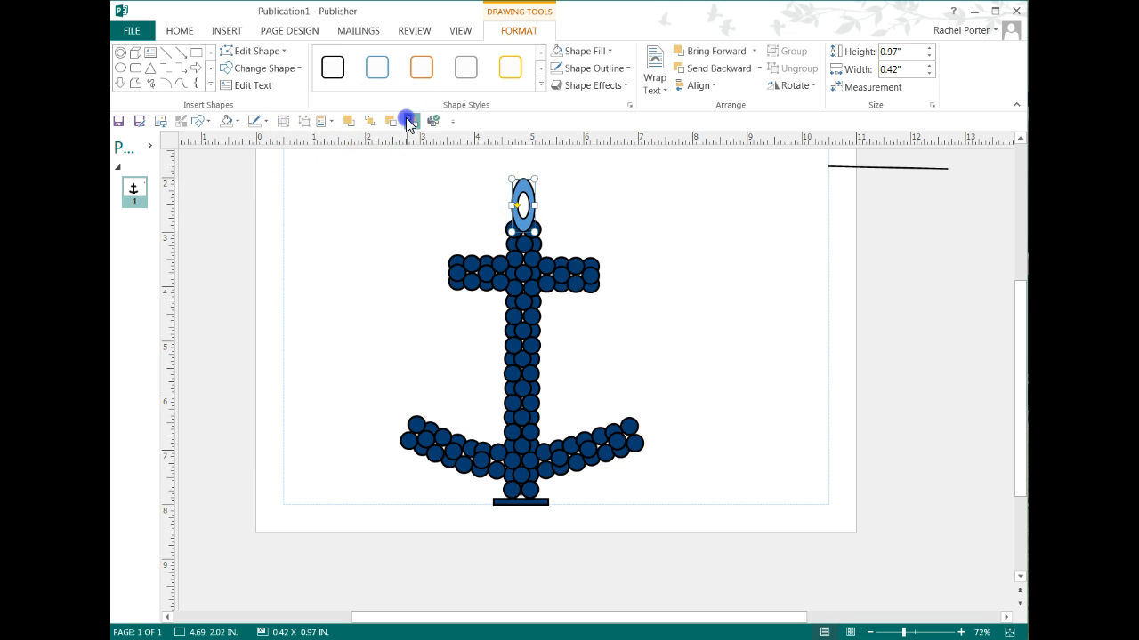
Fill the ring atop the pole with the same dark blue as the circles.
left_click(236, 122)
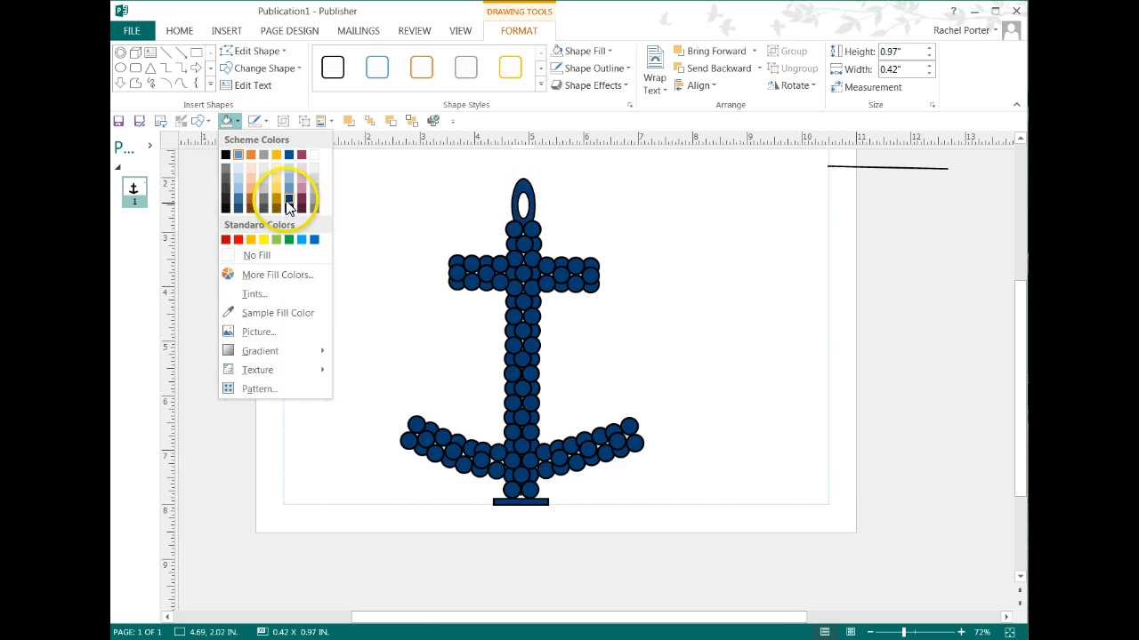
left_click(288, 201)
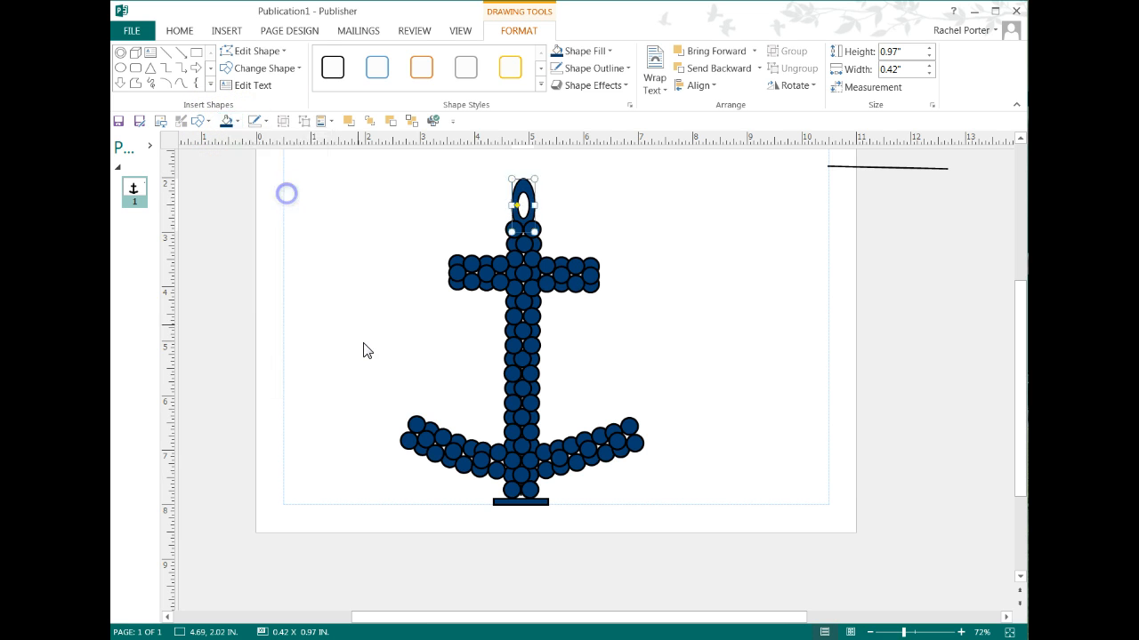
left_click(364, 345)
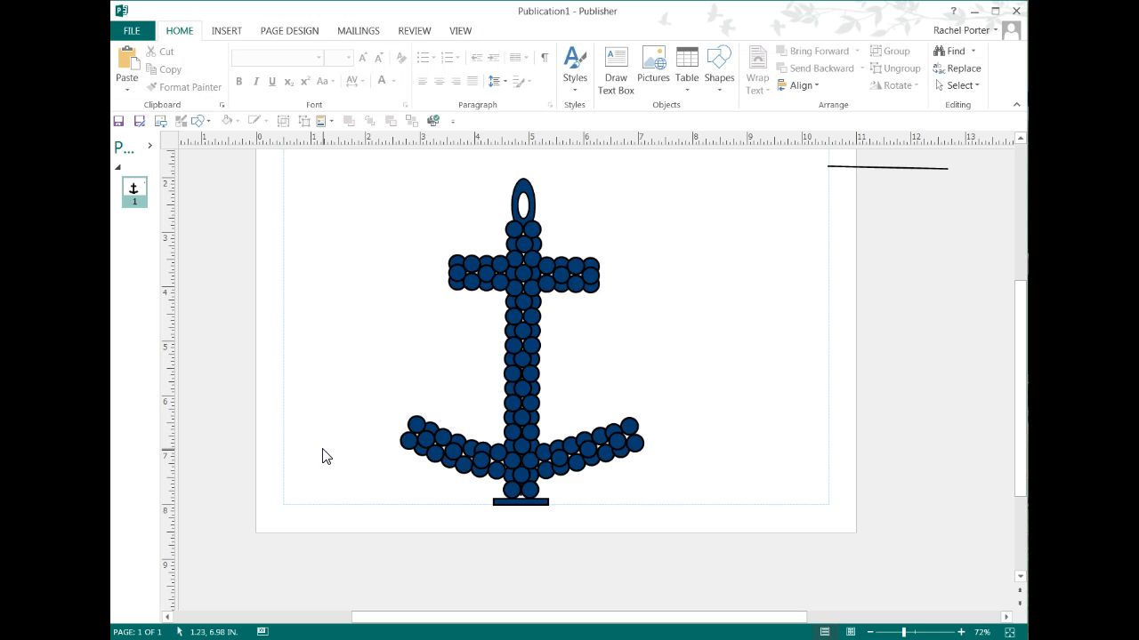
Draw a vertical S-shaped curve about 1.43 in wide and 4.16 in high in the blank space left of the anchor.
left_click(200, 124)
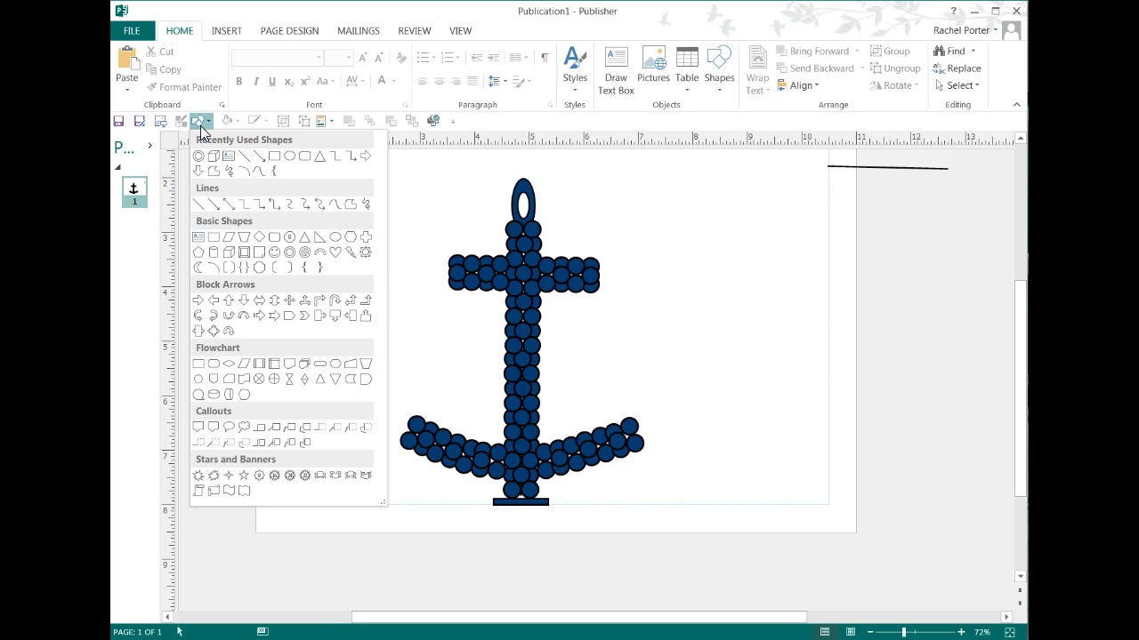
left_click(446, 187)
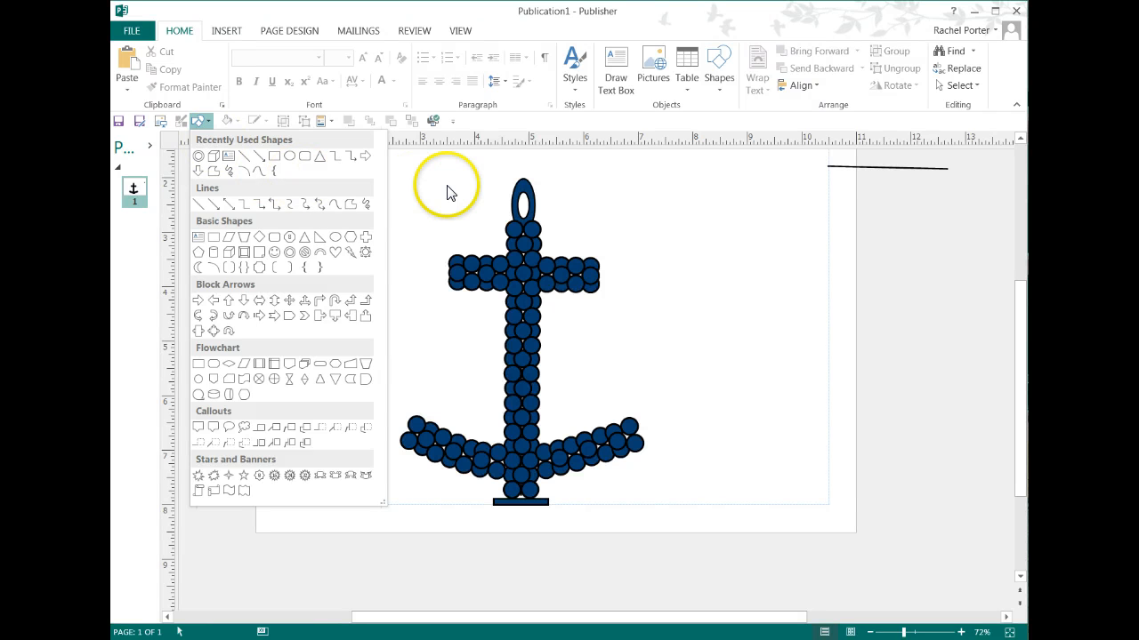
left_click(199, 120)
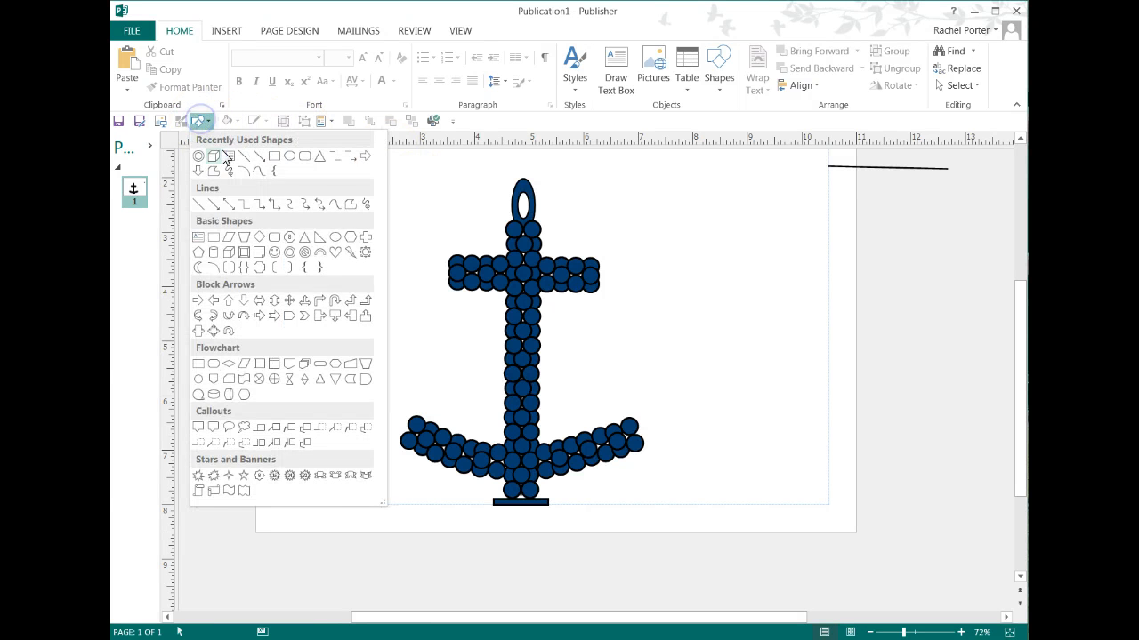
left_click(258, 172)
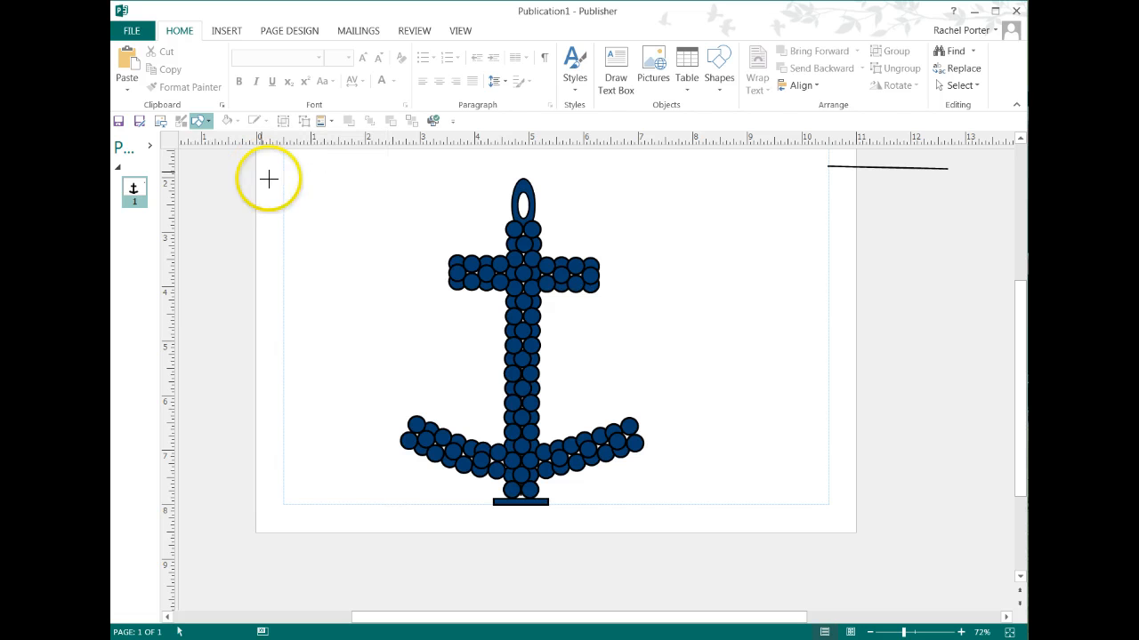
left_click_drag(297, 178, 364, 251)
left_click(365, 251)
left_click(295, 332)
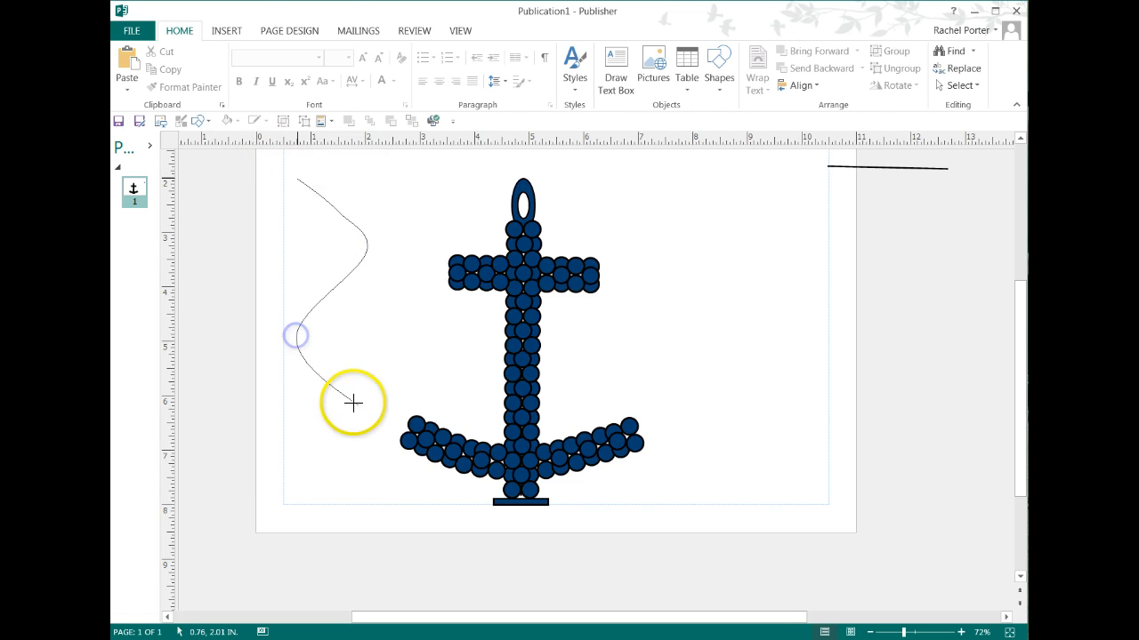
double_click(358, 403)
Format the S-shaped curve with a short-dash line, Round cap type and a thicker line width.
right_click(327, 296)
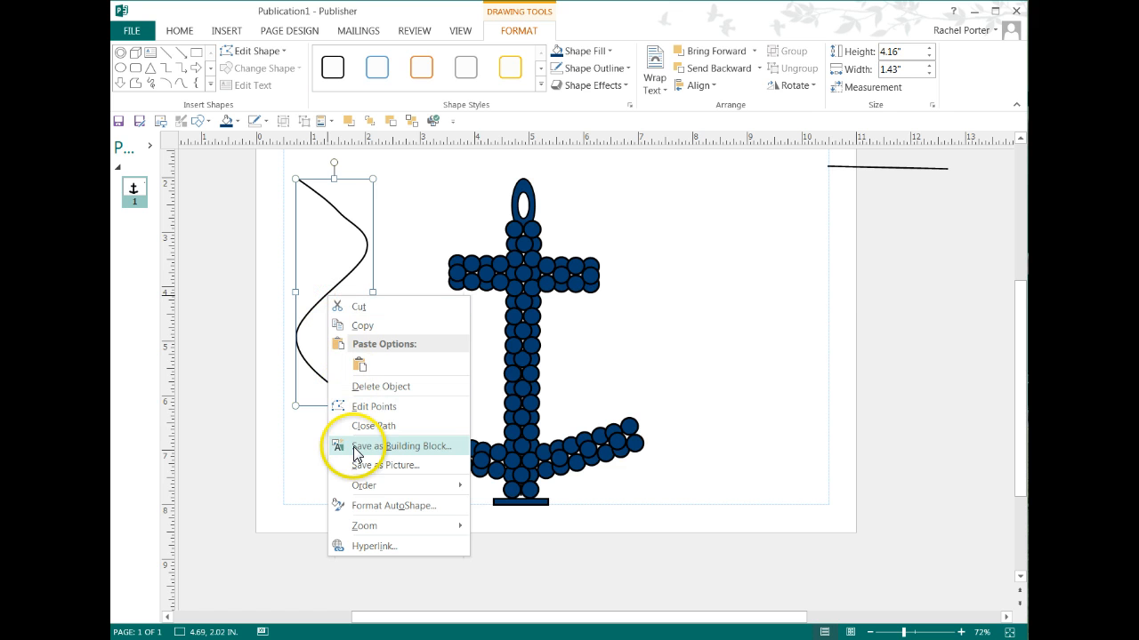
left_click(363, 505)
left_click(575, 345)
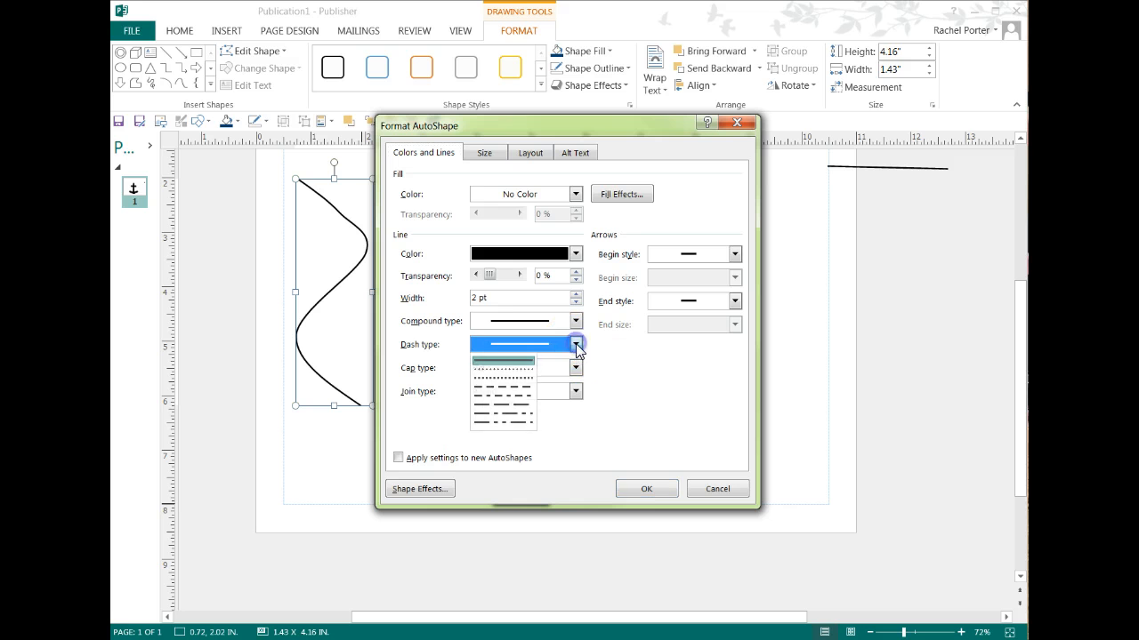
left_click(498, 406)
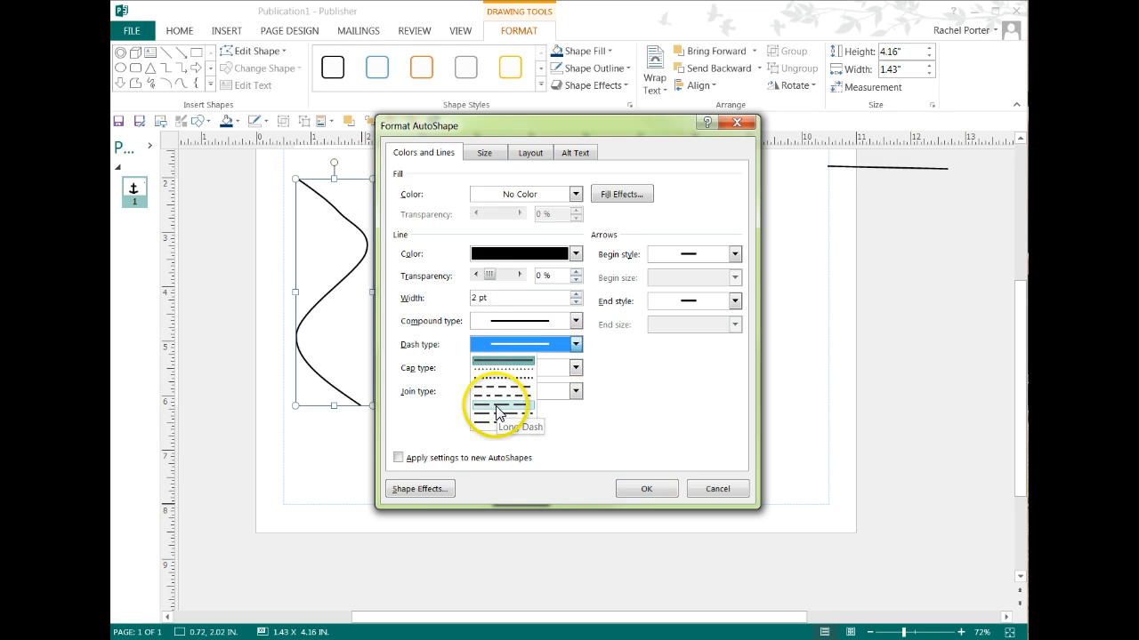
left_click(496, 392)
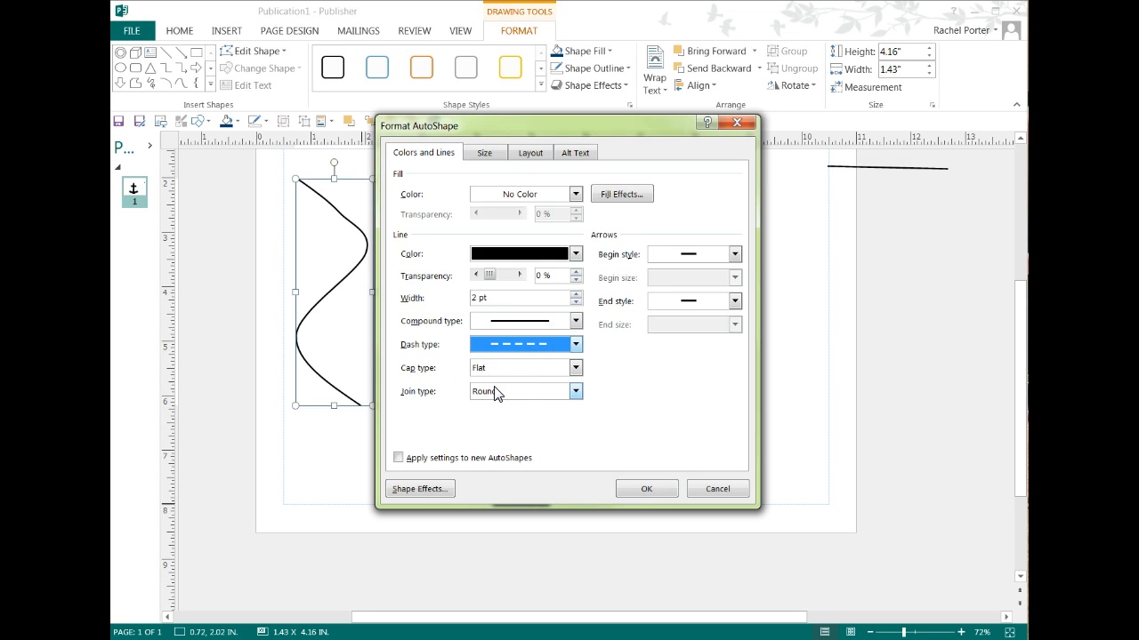
left_click(575, 369)
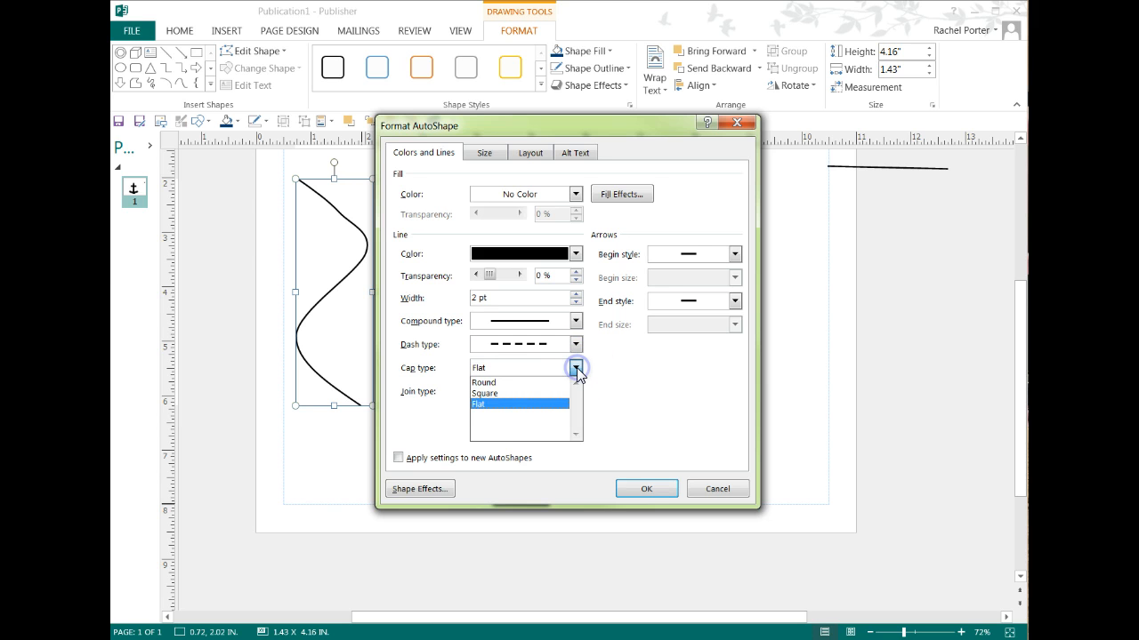
left_click(498, 383)
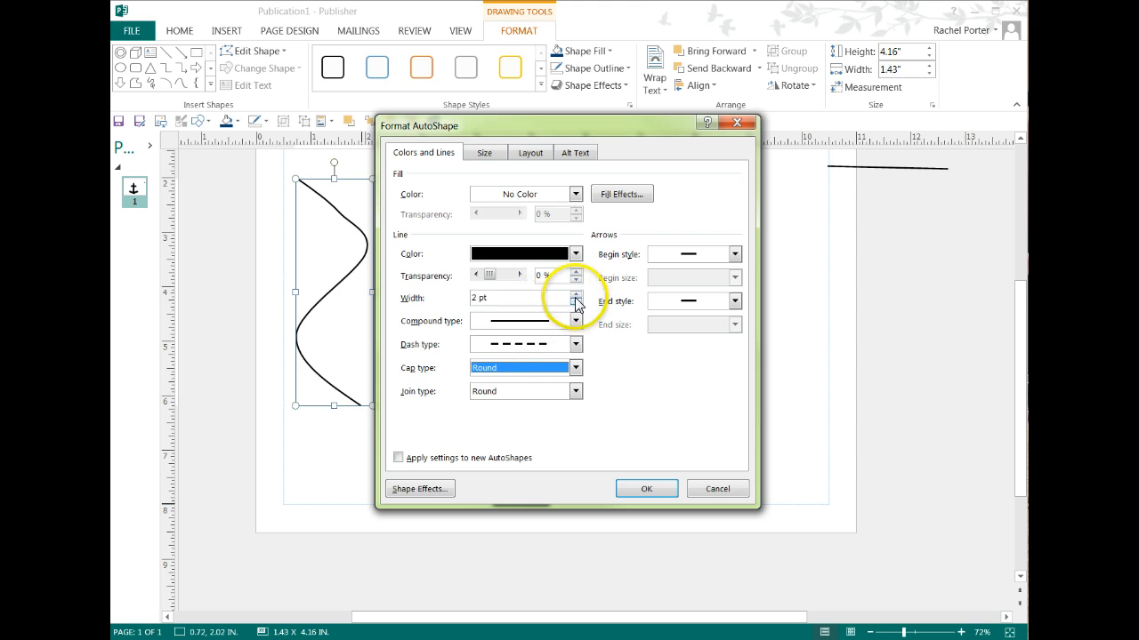
left_click(521, 299)
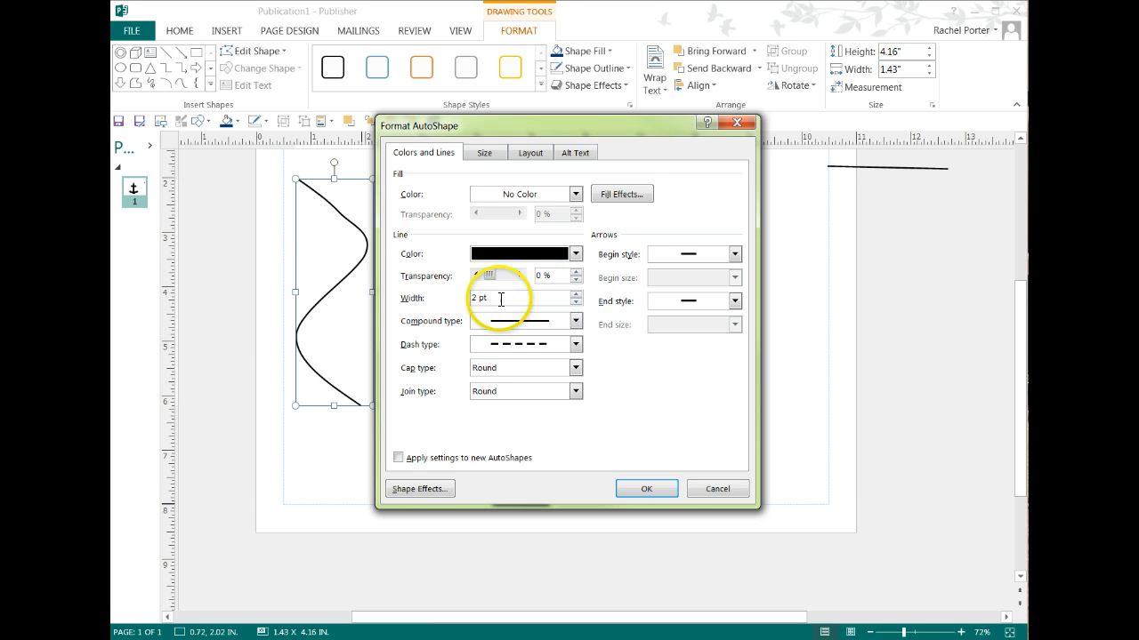
left_click(655, 485)
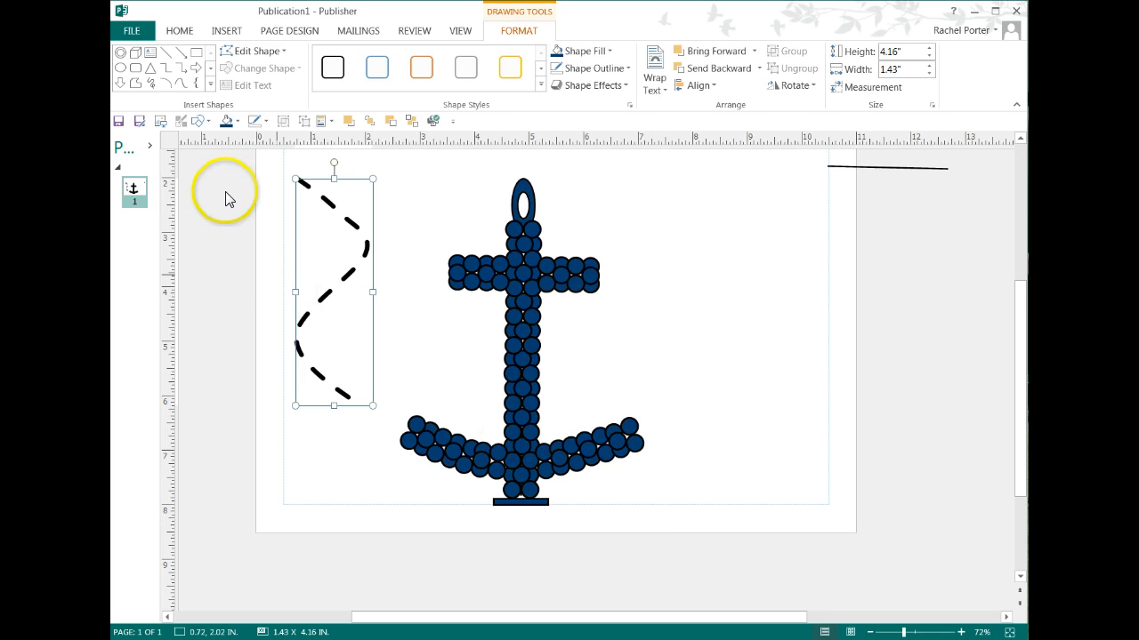
Change the outline color of the dashed S-shaped curve beside the anchor to red.
left_click(323, 488)
left_click(331, 291)
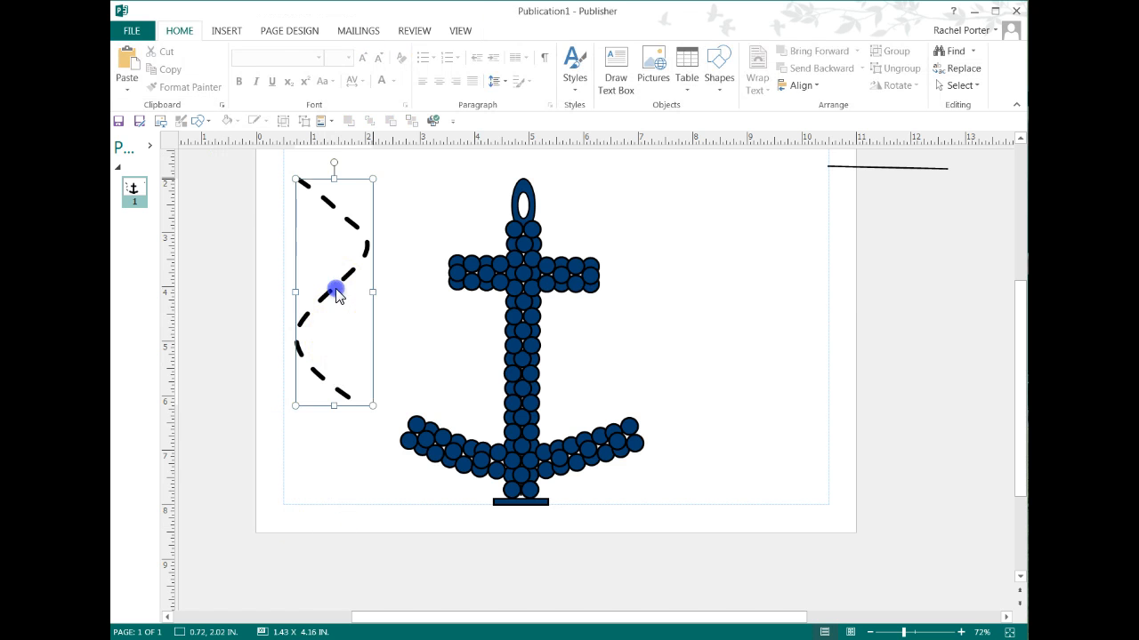
left_click(237, 121)
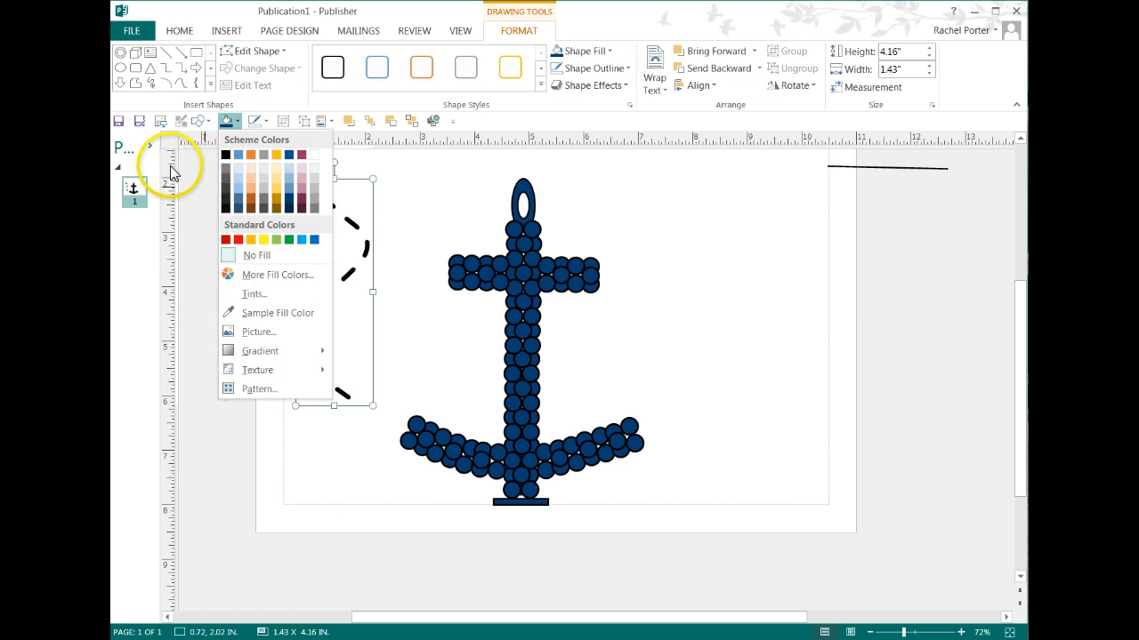
left_click(197, 206)
left_click(267, 121)
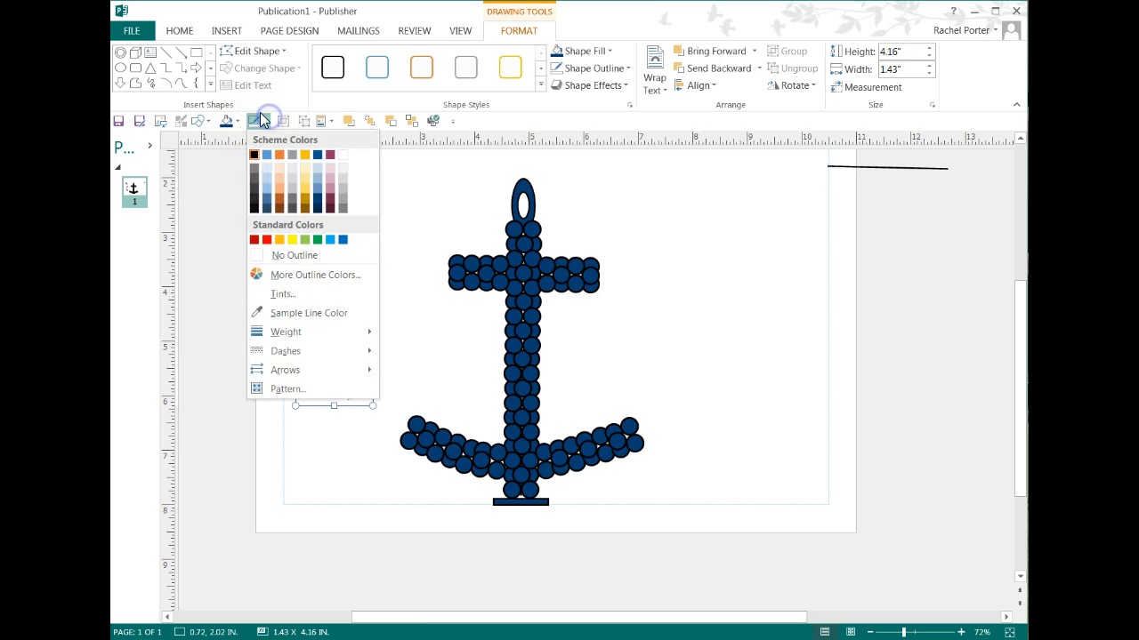
left_click(263, 235)
Place the red dashed curve over the anchor's pole and stretch it to about 2.07 in wide and 5.01 in high.
left_click_drag(317, 322, 498, 381)
left_click(529, 387)
left_click_drag(496, 214, 518, 202)
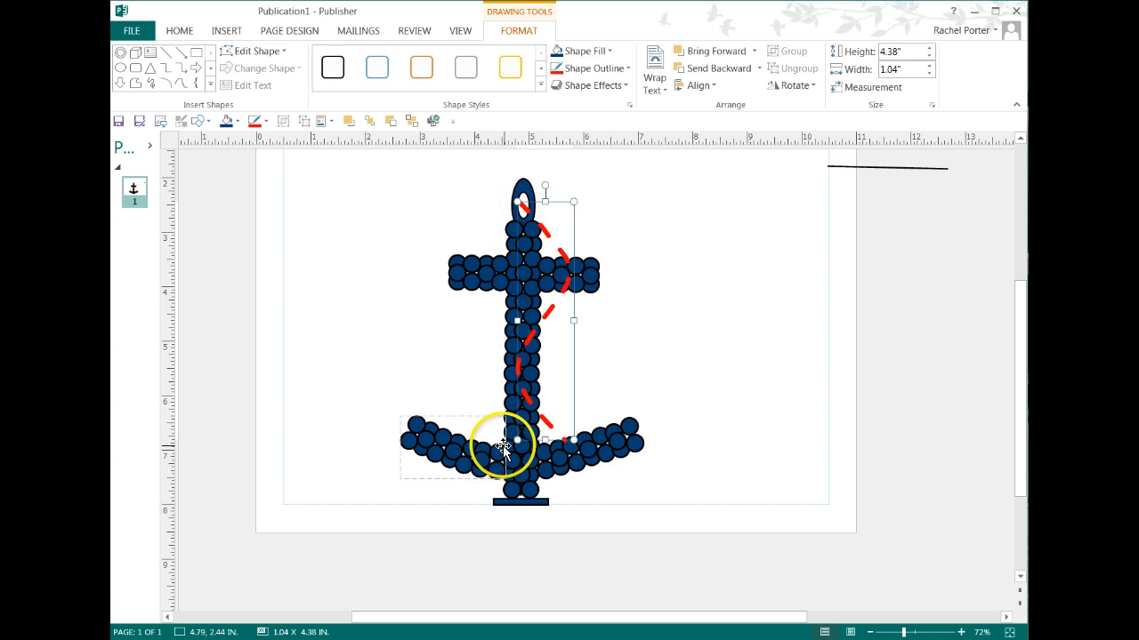
left_click_drag(517, 439, 478, 432)
left_click_drag(573, 430, 592, 476)
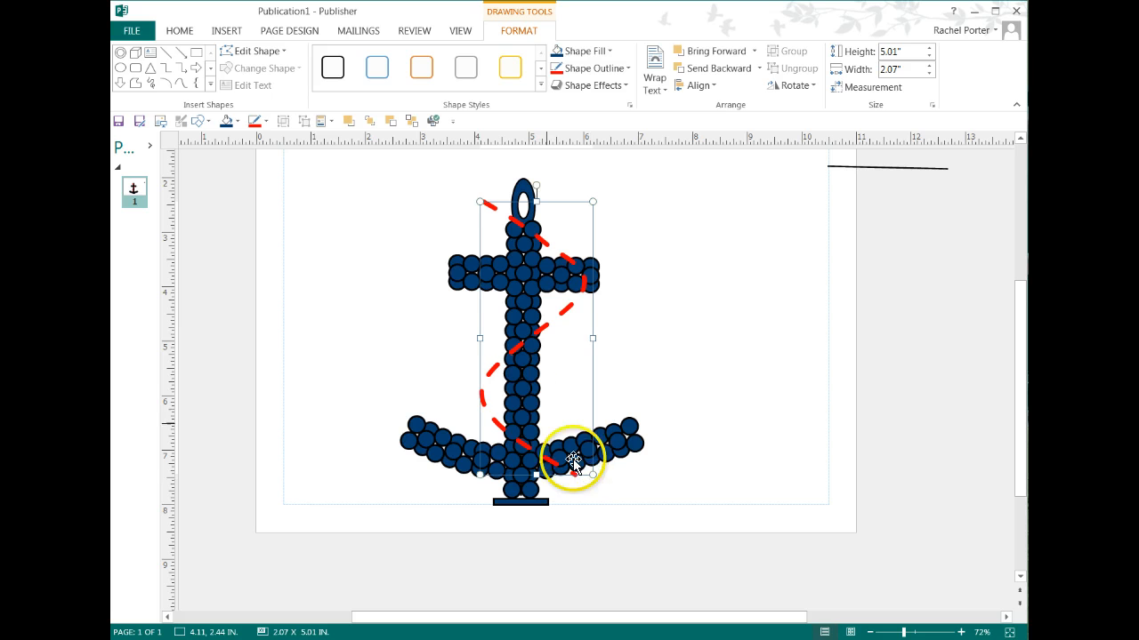
Examine the dash, cap, join and compound type options in the curve's line format settings.
left_click(262, 122)
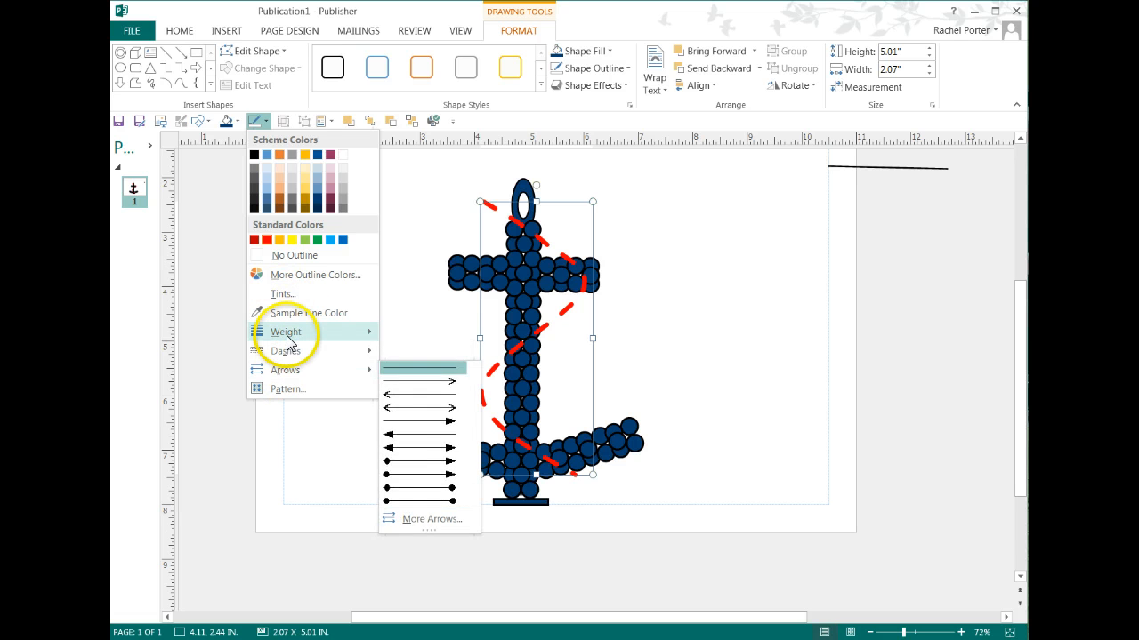
mouse_move(286, 332)
left_click(427, 476)
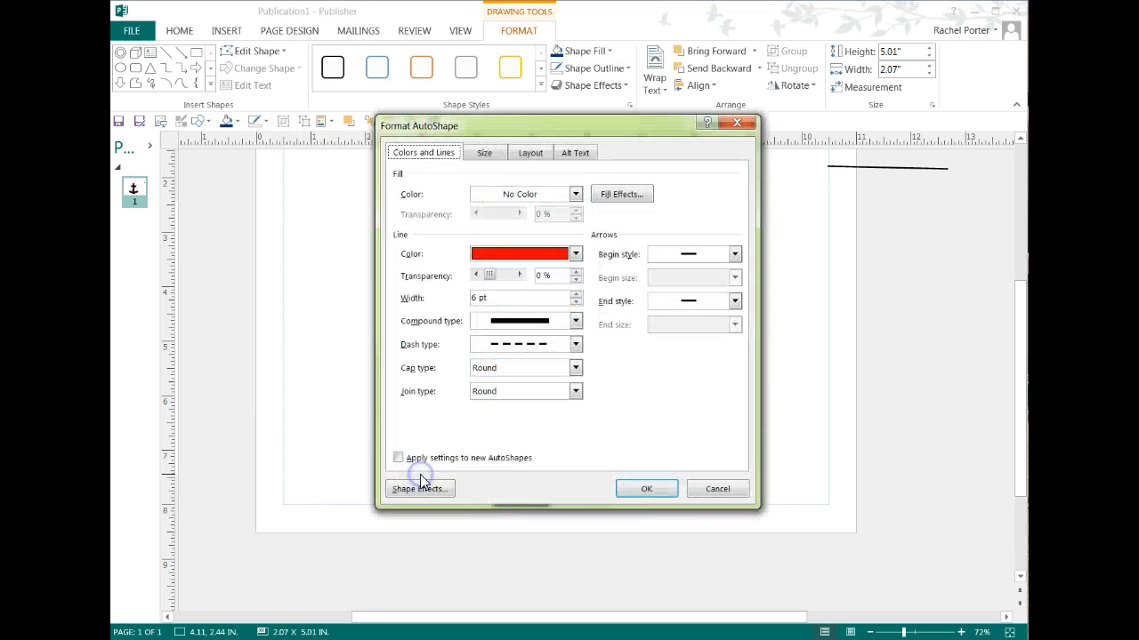
left_click(525, 351)
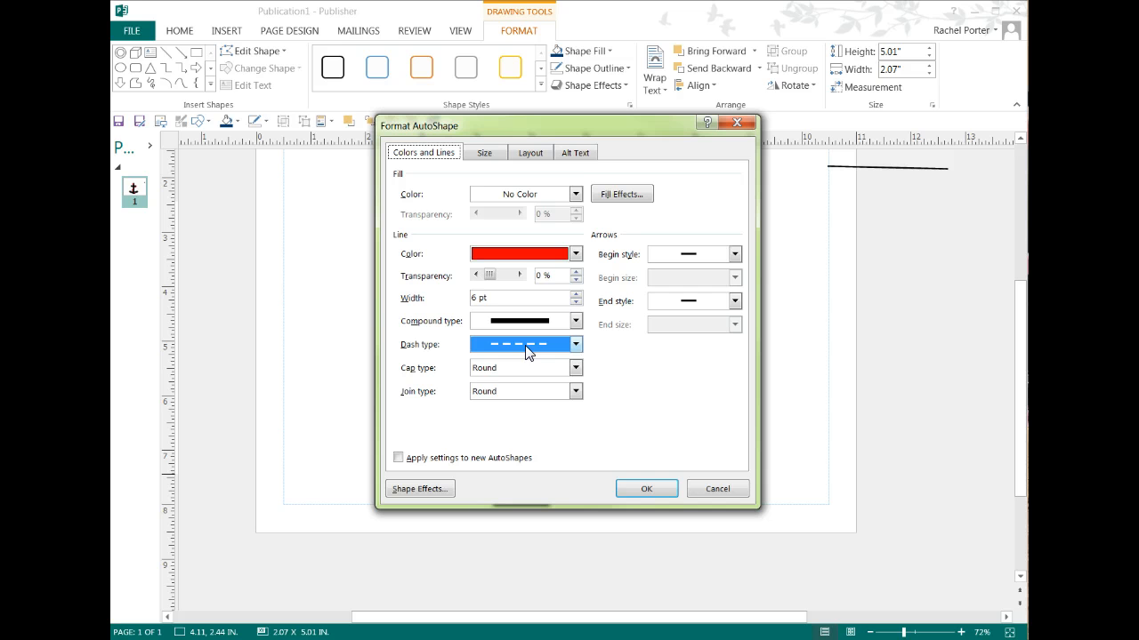
left_click(569, 368)
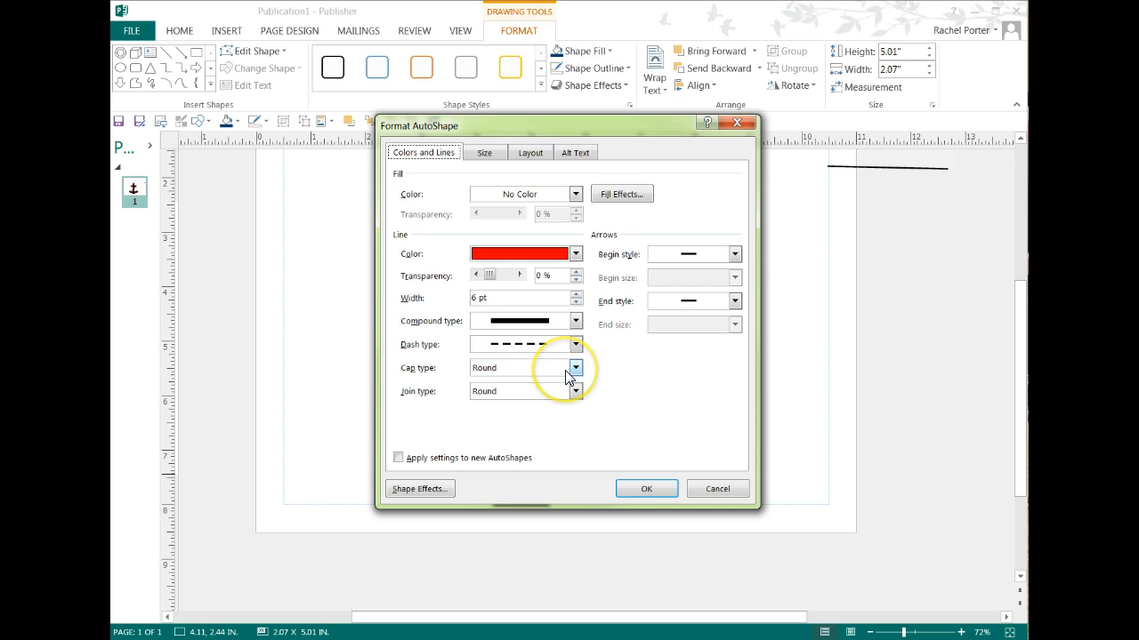
left_click(575, 368)
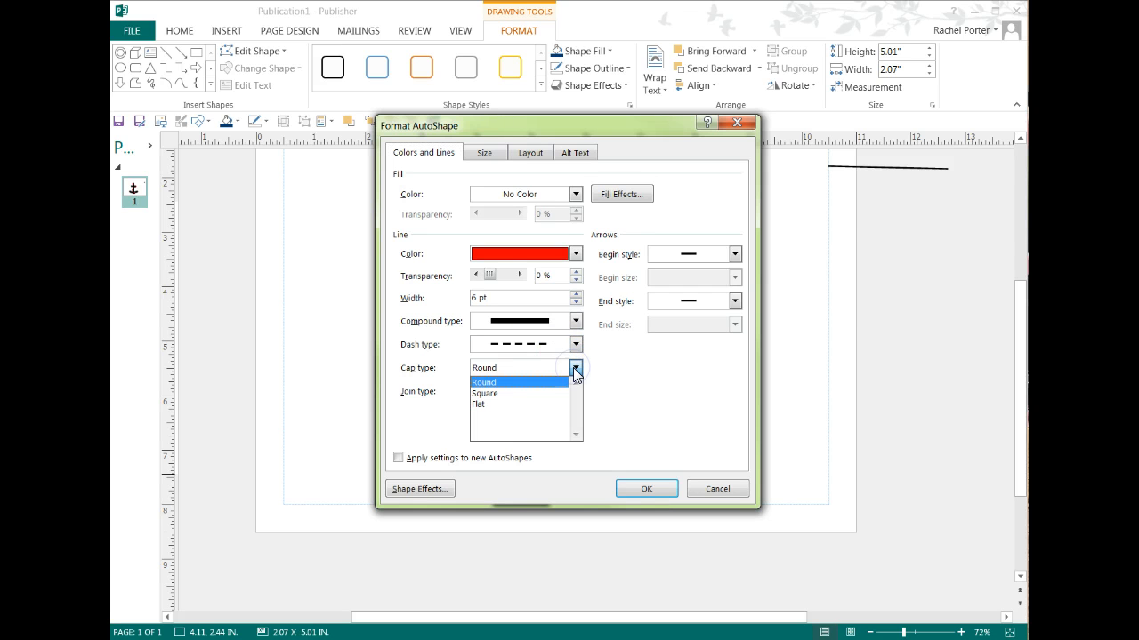
left_click(573, 368)
left_click(575, 392)
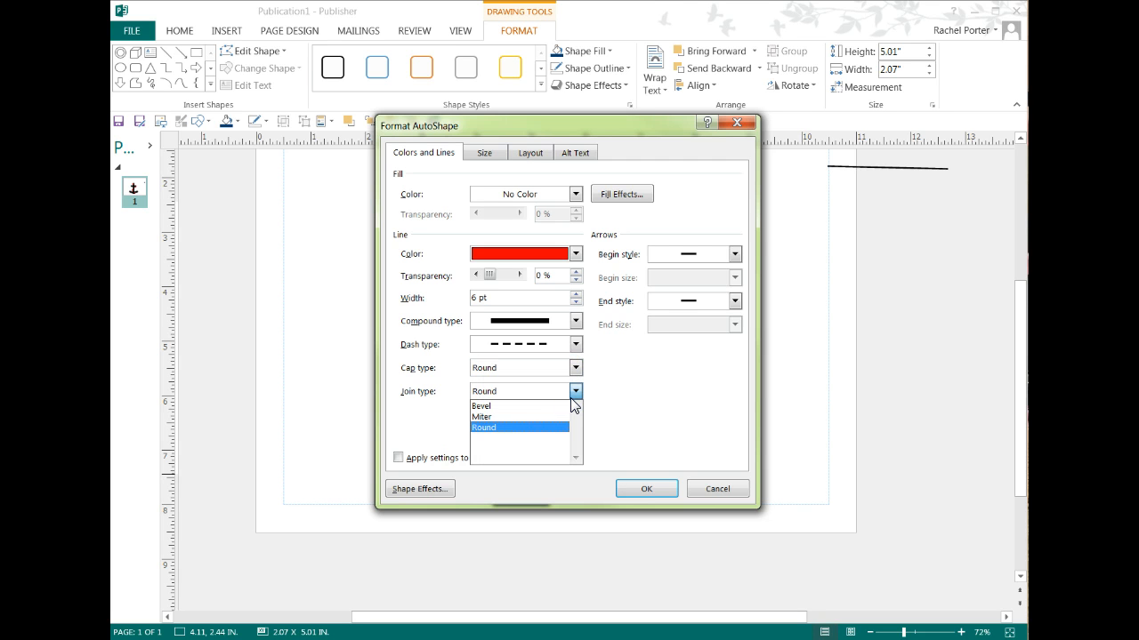
left_click(574, 391)
left_click(574, 321)
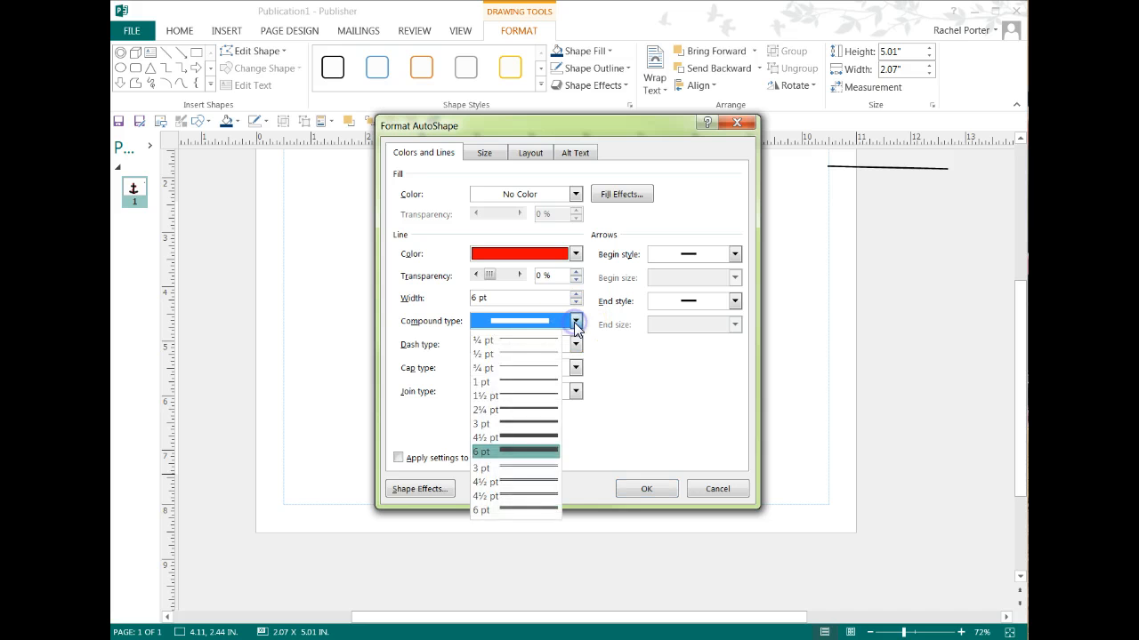
left_click(575, 324)
Change the red curve's dash type to long dashes.
left_click(575, 346)
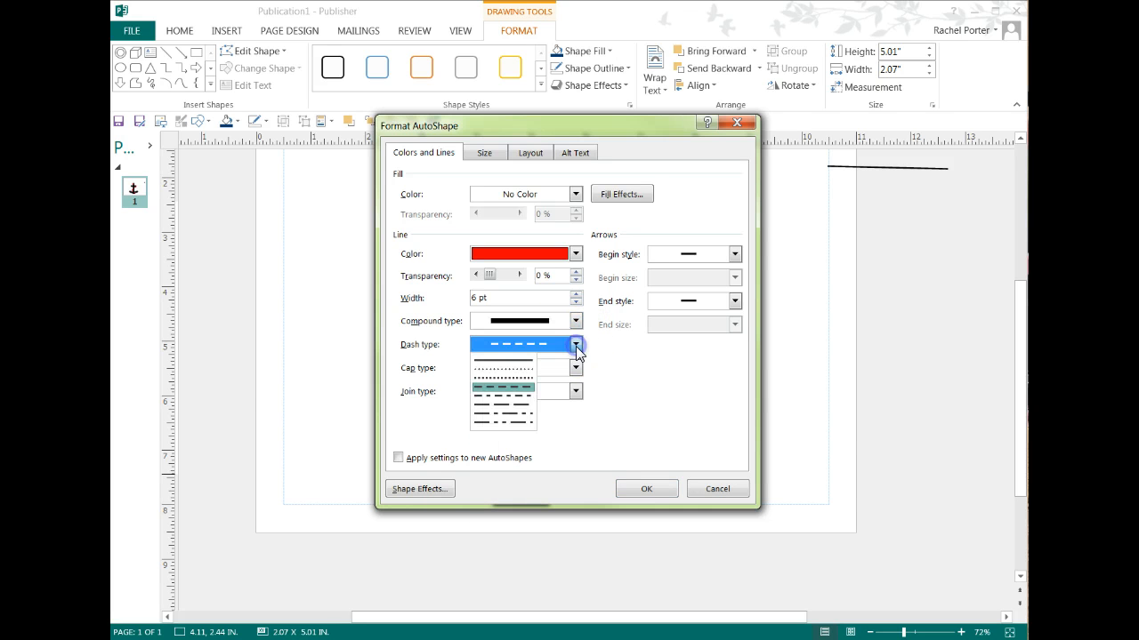
left_click(503, 399)
left_click(627, 491)
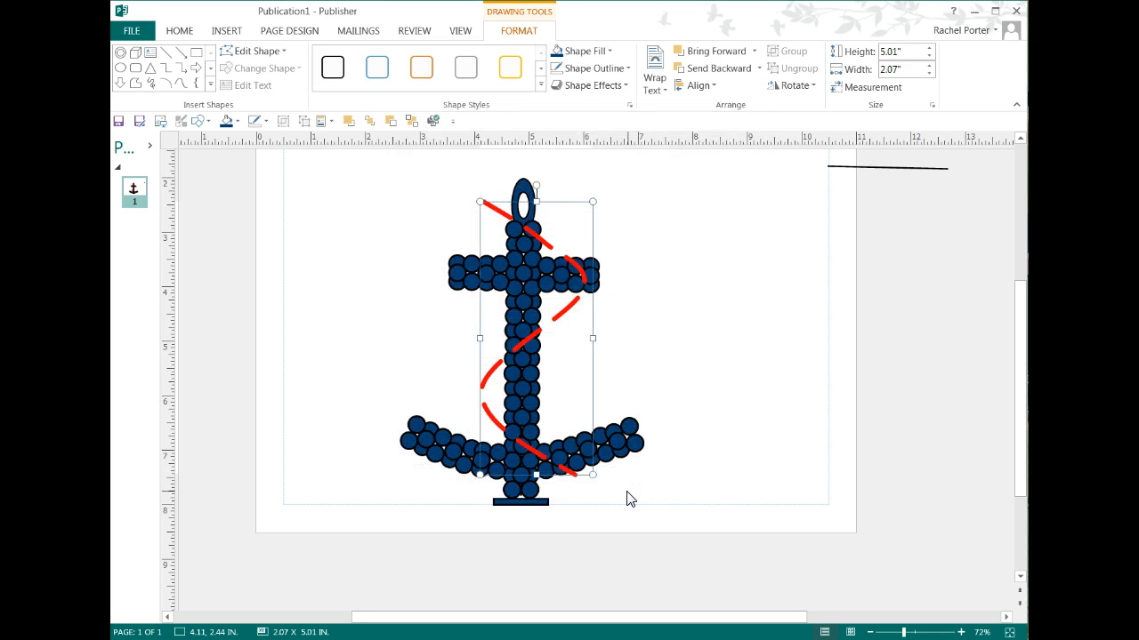
Change the red curve's dash type to the heavier of the two dotted patterns.
right_click(485, 374)
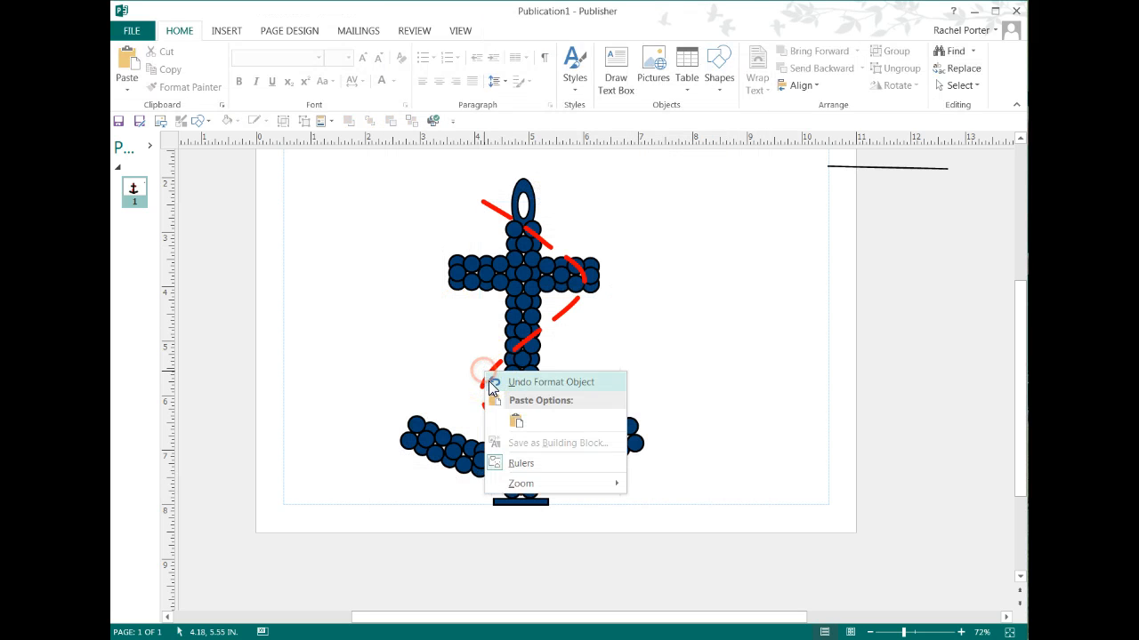
key("Escape")
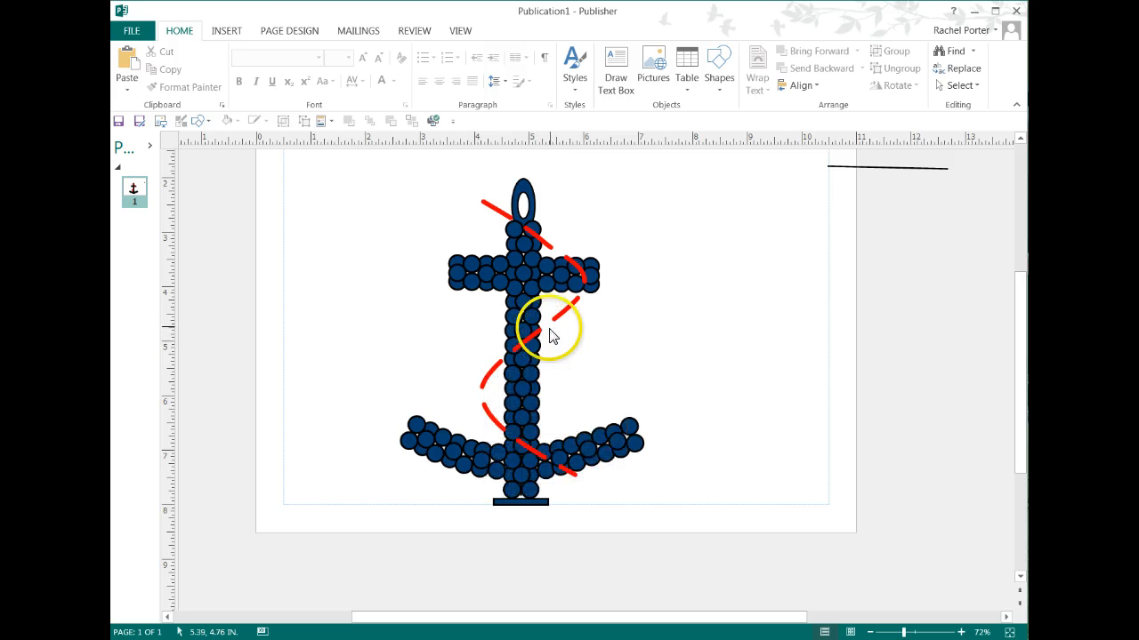
left_click(517, 329)
right_click(523, 337)
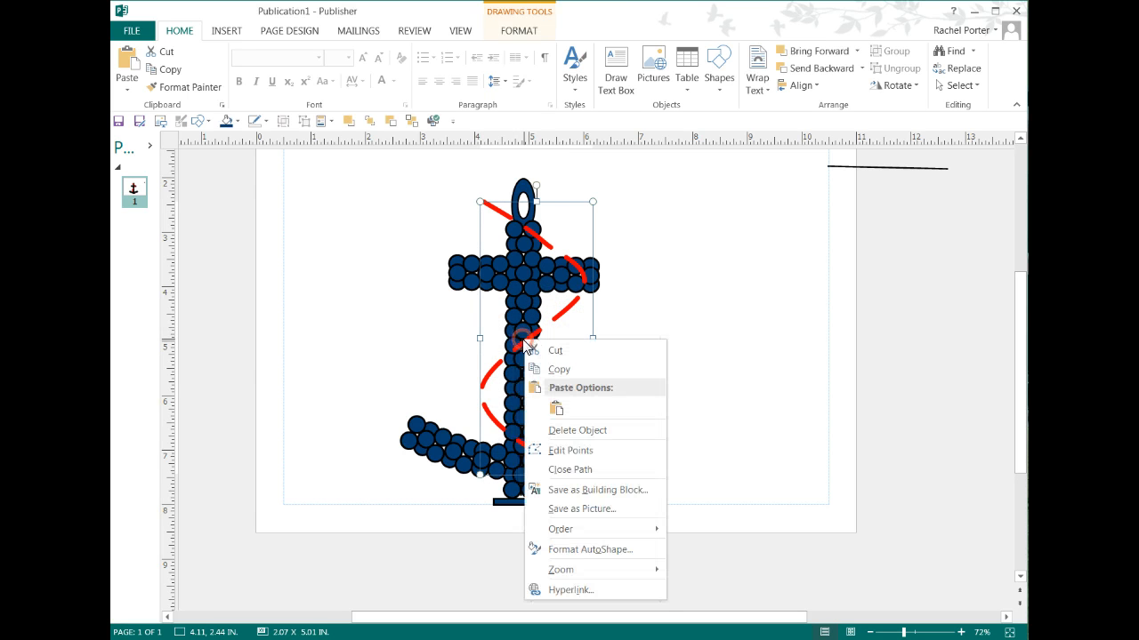
left_click(570, 549)
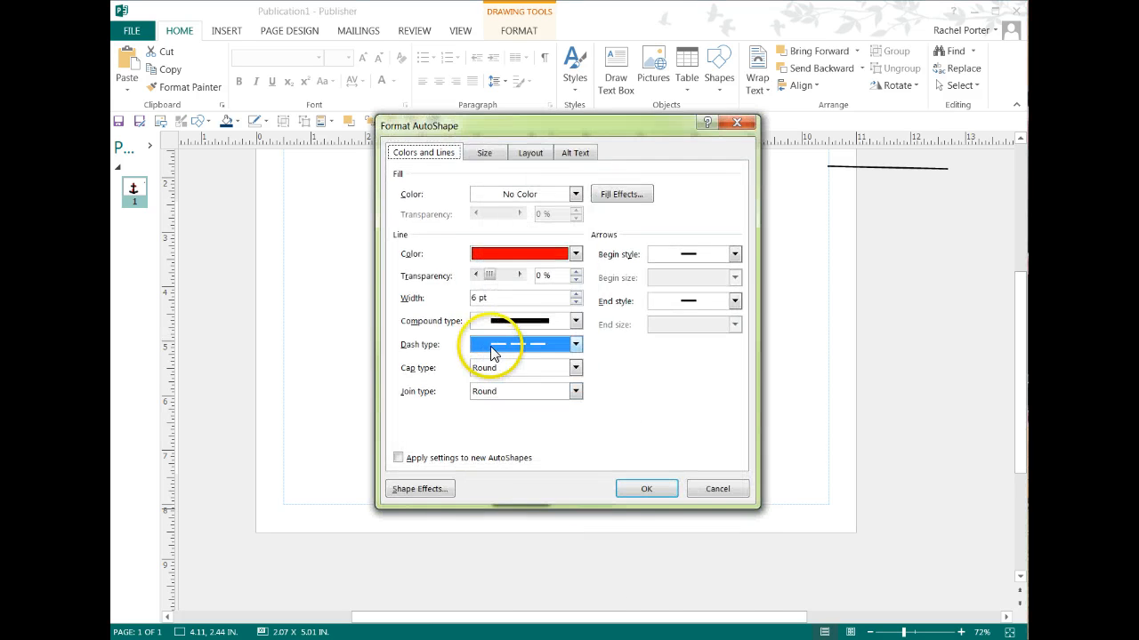
left_click(576, 346)
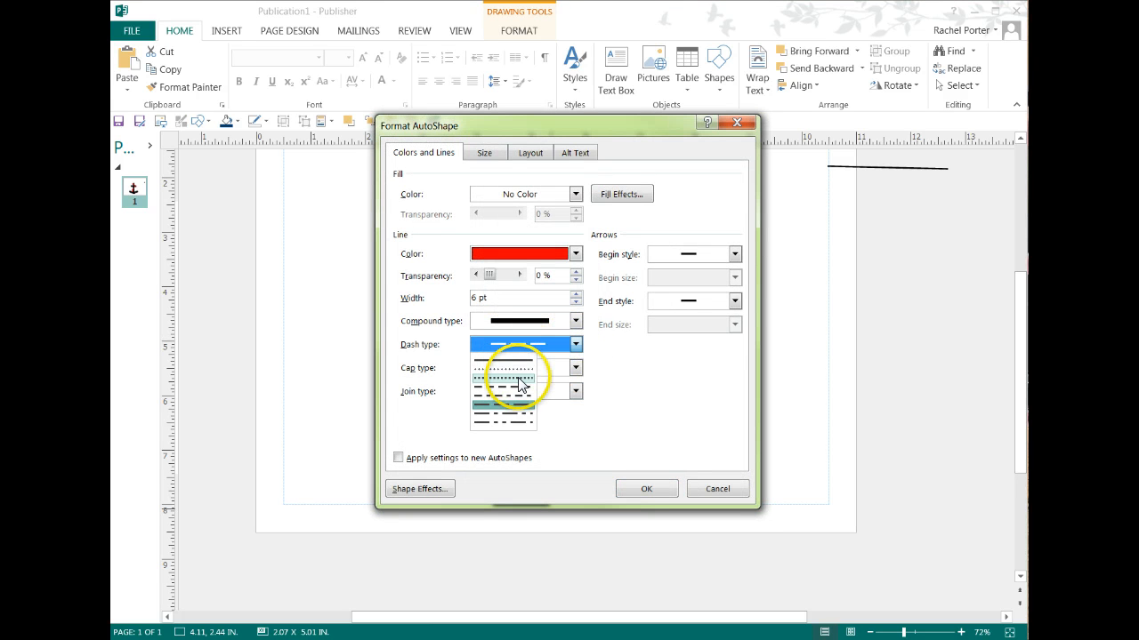
left_click(517, 378)
left_click(631, 488)
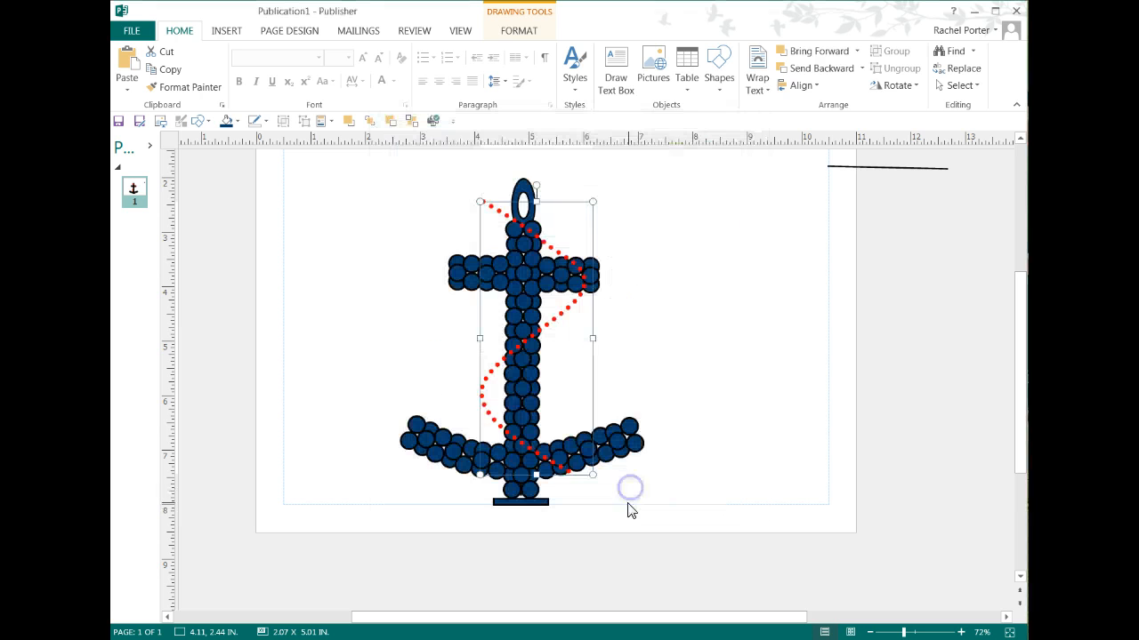
left_click(691, 460)
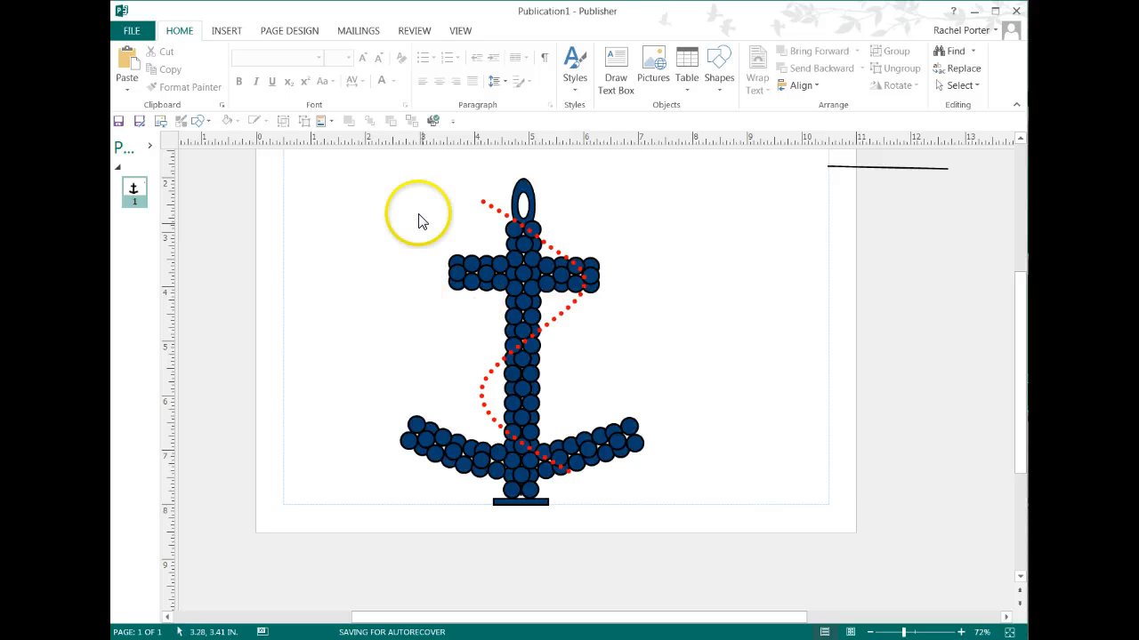
Resize the dotted red curve to about 5.23 in high and narrow it so it winds more closely around the pole.
left_click(487, 204)
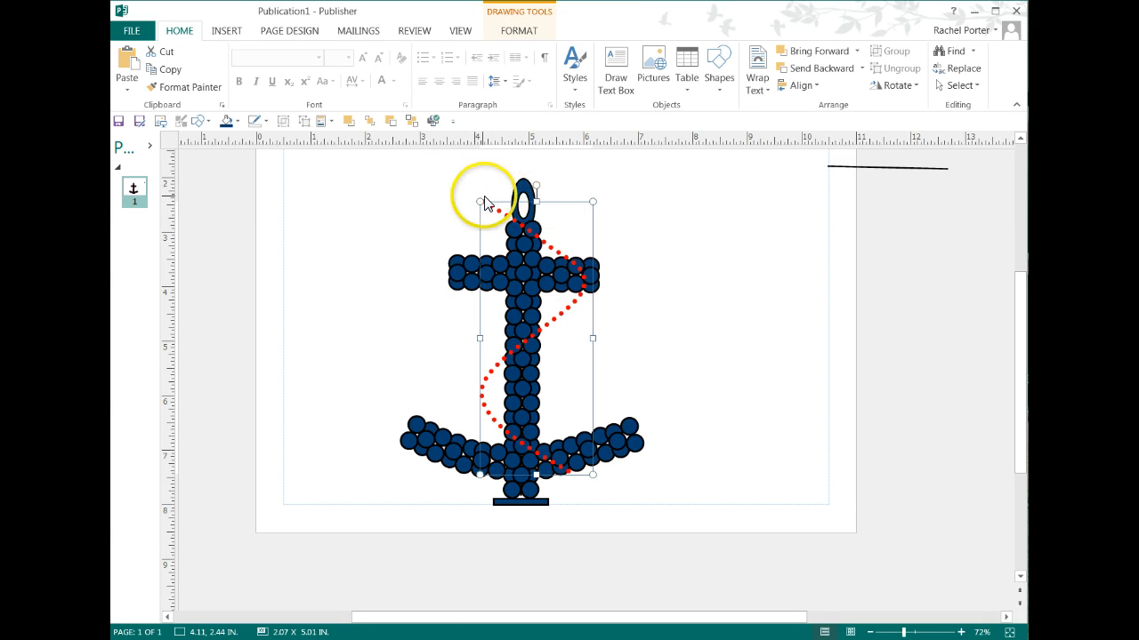
left_click_drag(476, 201, 499, 189)
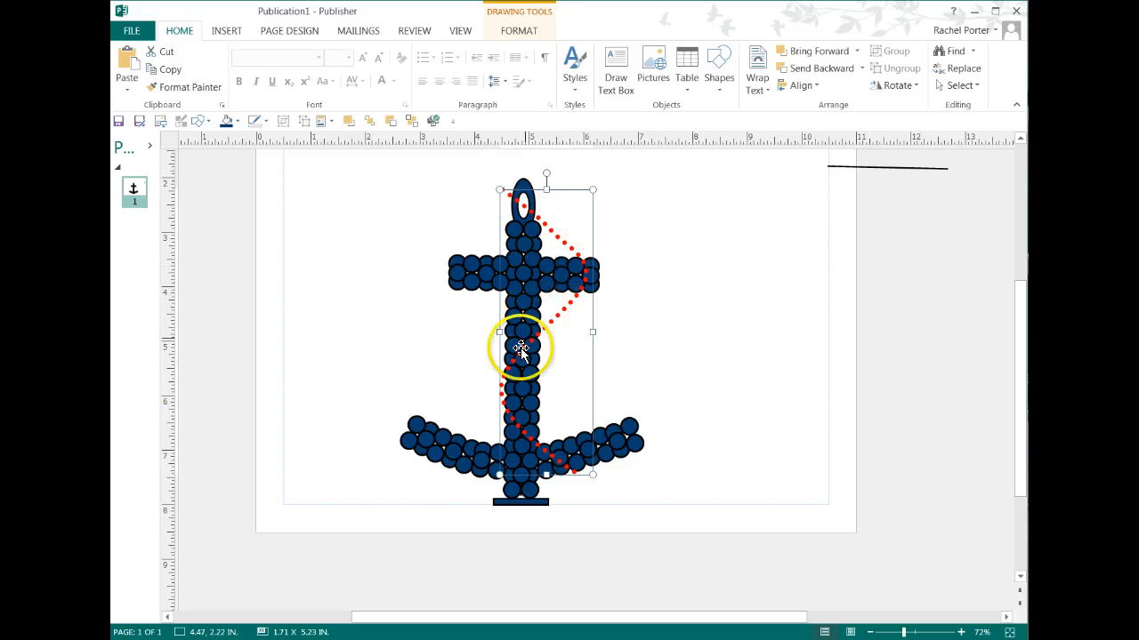
left_click_drag(499, 332, 491, 332)
left_click(686, 378)
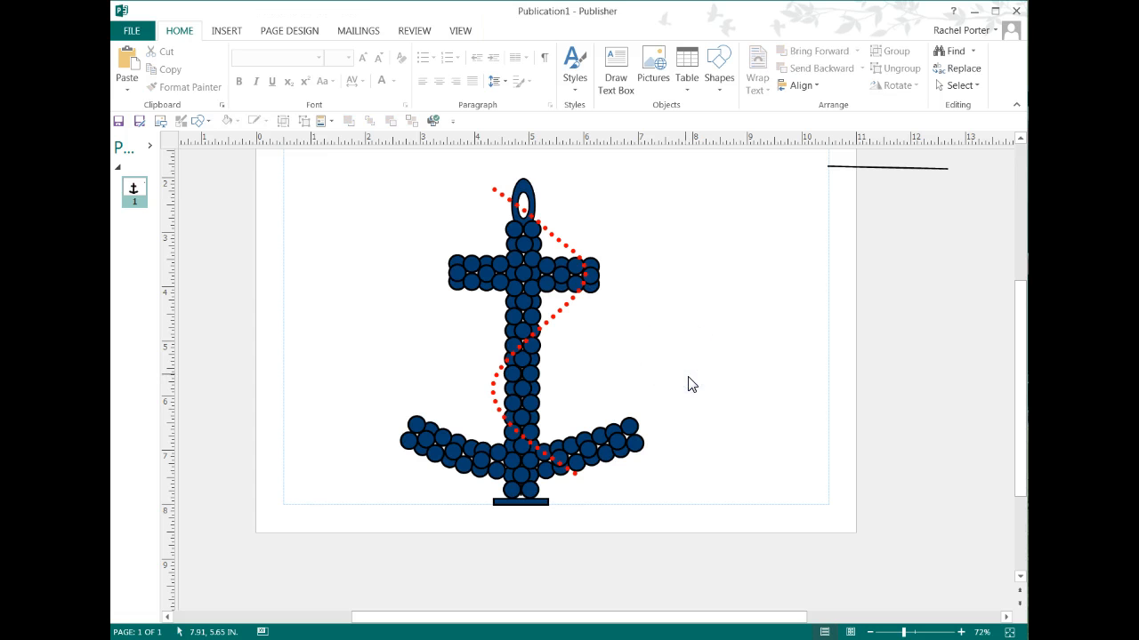
Place two copies of the anchor's top ring in the blank space right of the anchor, one directly below the other.
left_click(521, 192)
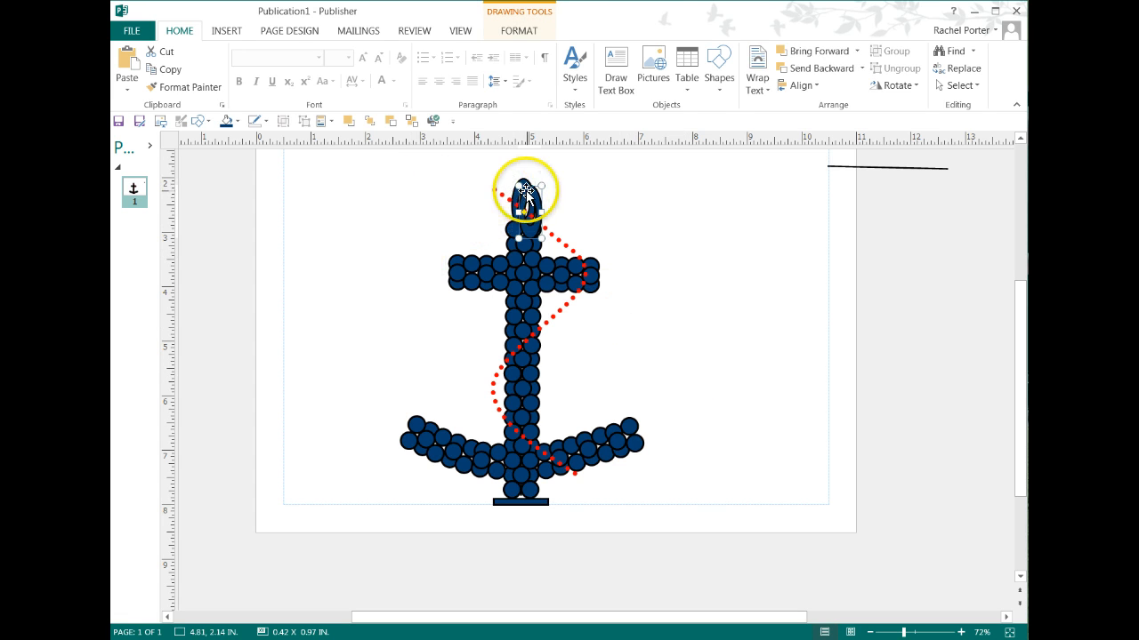
left_click_drag(522, 191, 703, 236)
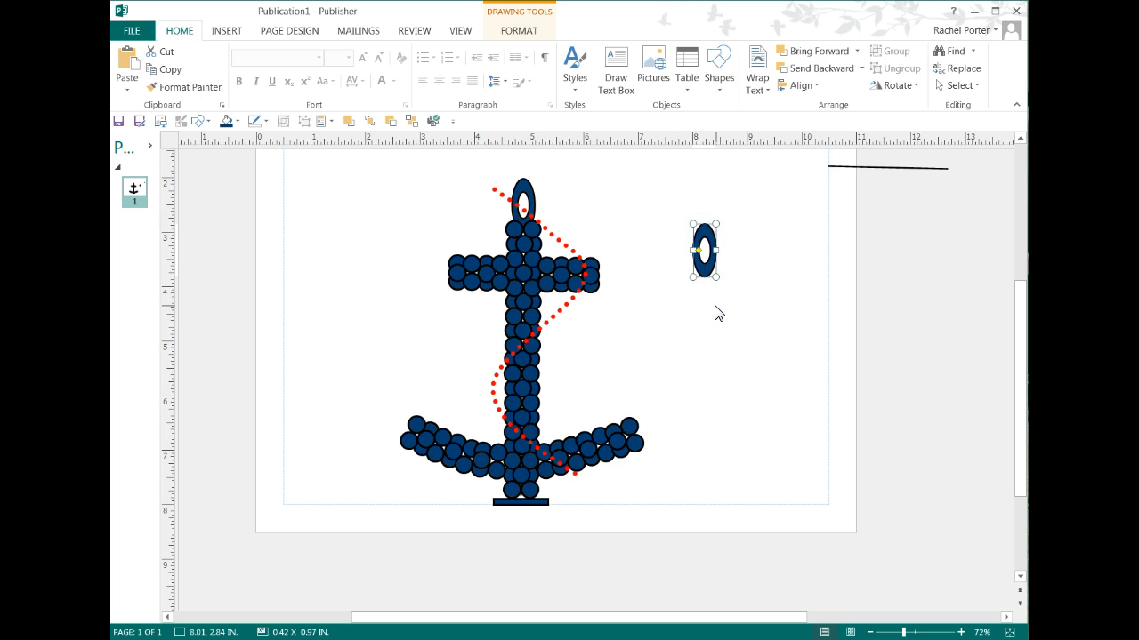
left_click_drag(701, 267, 708, 276)
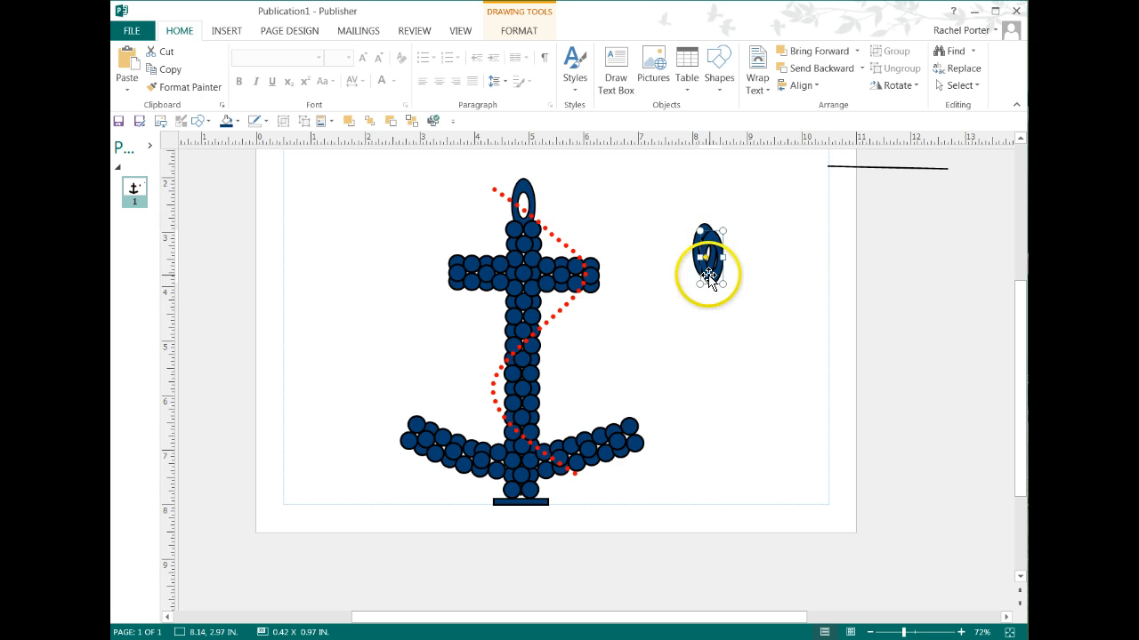
left_click_drag(704, 318, 704, 319)
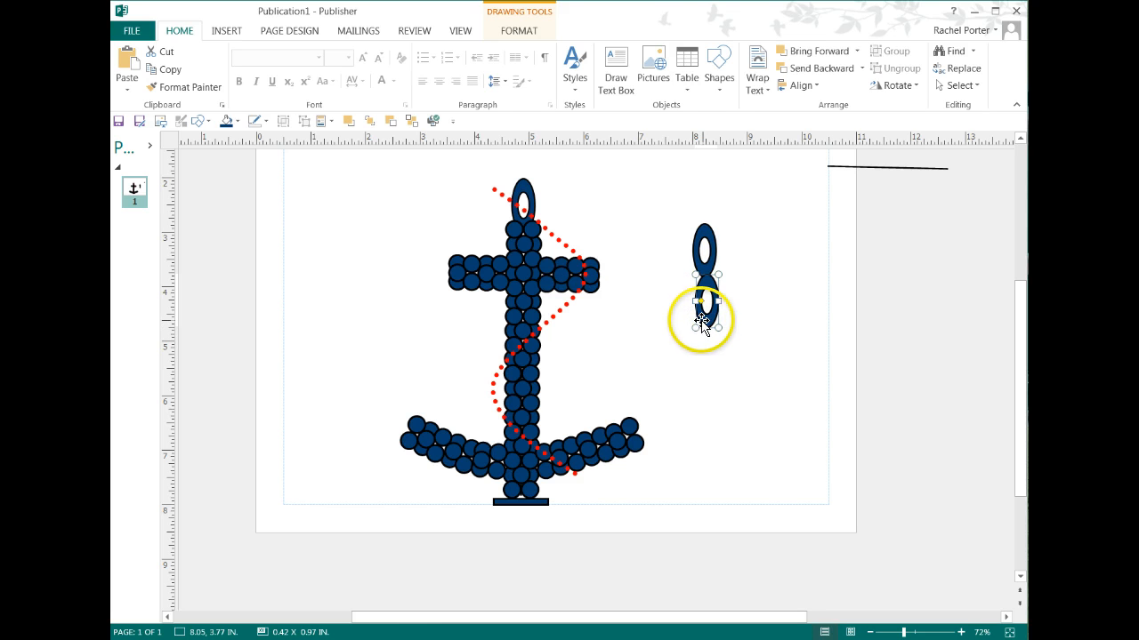
Fill both copied rings right of the anchor with red.
left_click(655, 213)
left_click_drag(663, 193, 749, 361)
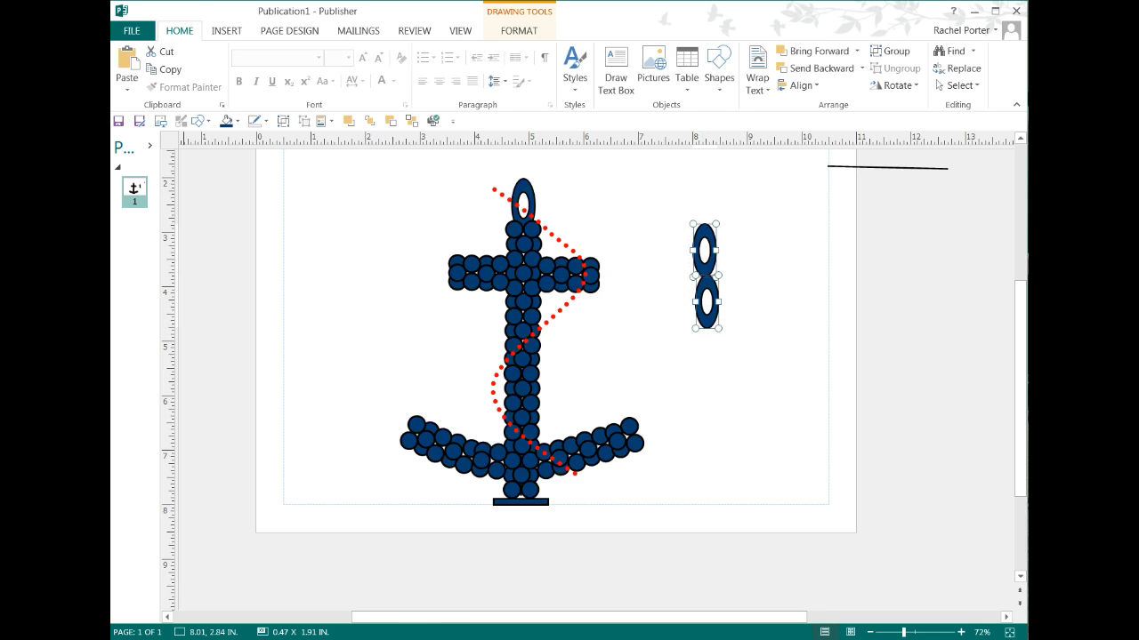
left_click(235, 125)
left_click(232, 237)
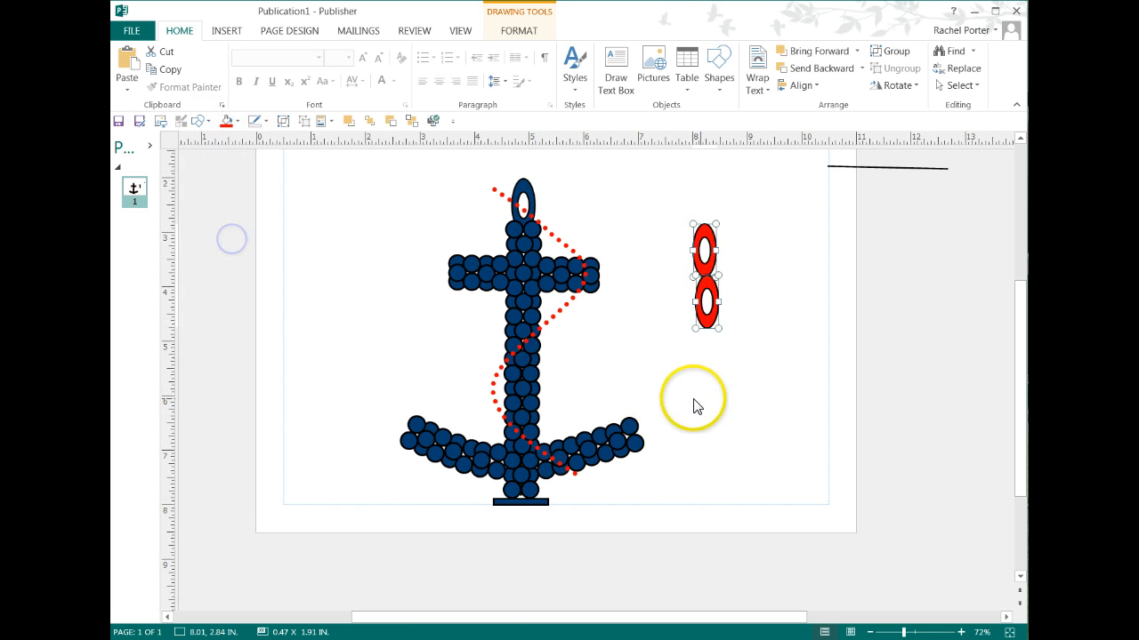
Lock the aspect ratio of both red rings right of the anchor.
left_click_drag(668, 189, 778, 358)
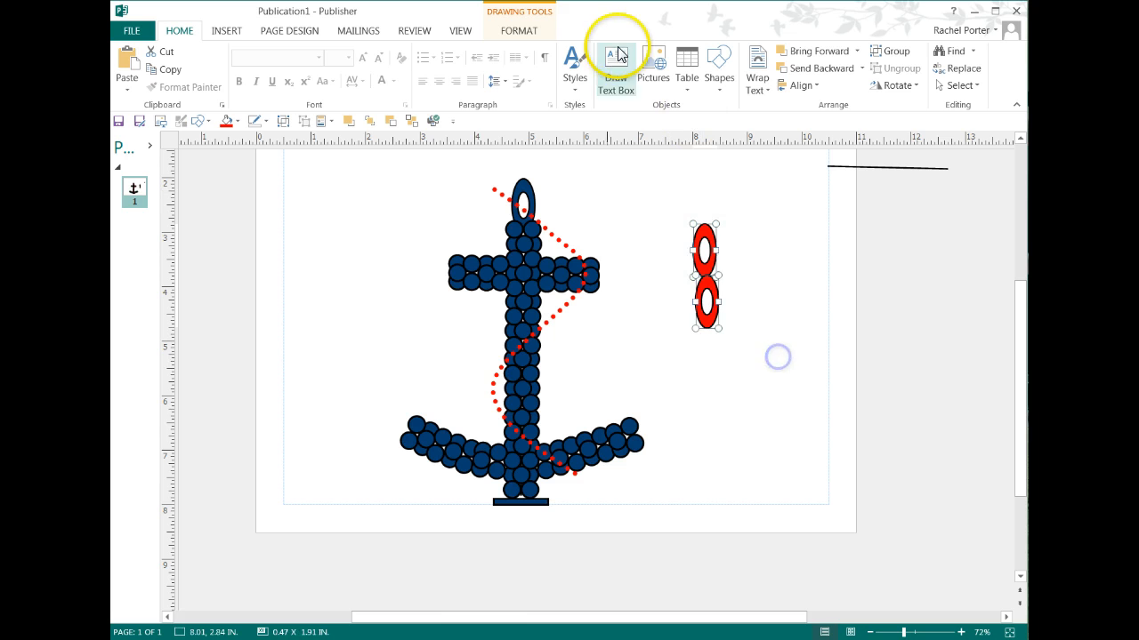
left_click(520, 32)
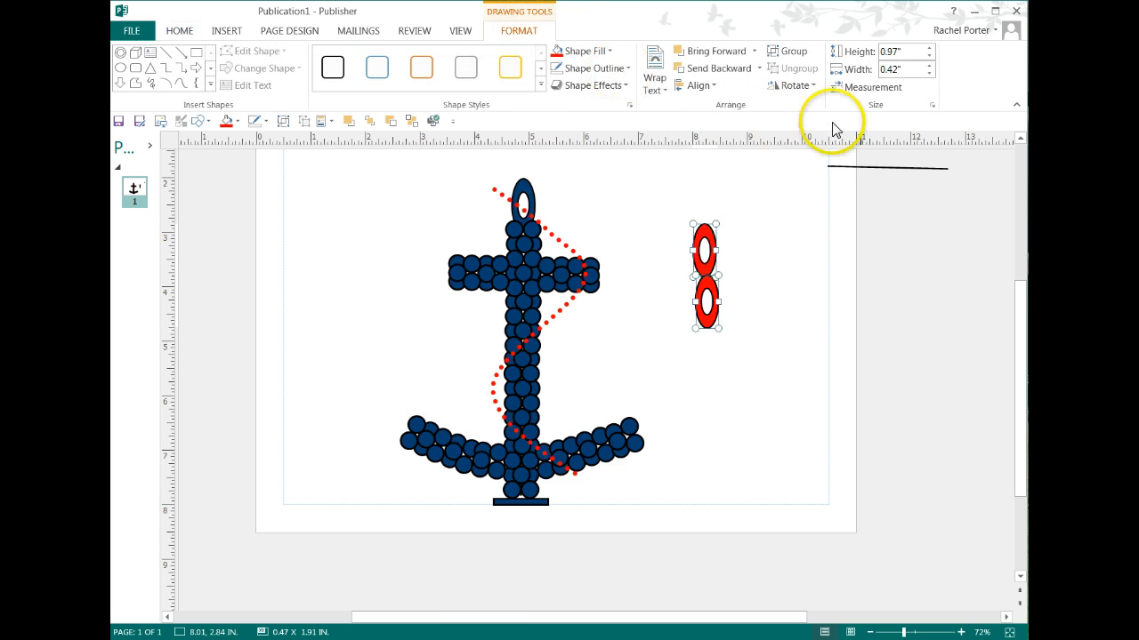
left_click(932, 105)
left_click(405, 280)
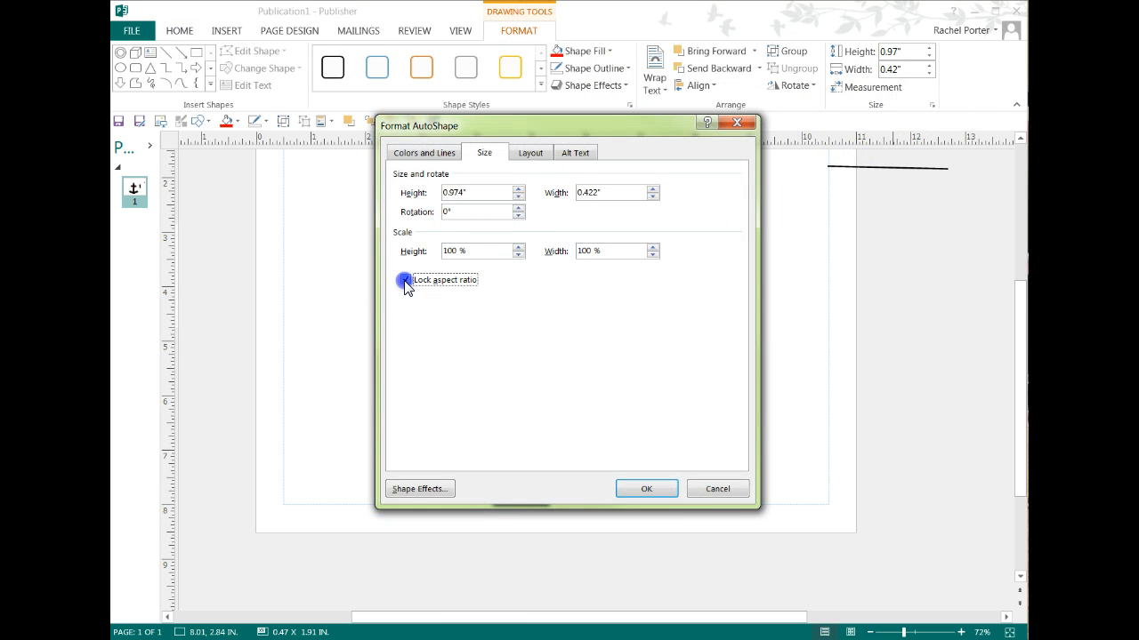
left_click(466, 193)
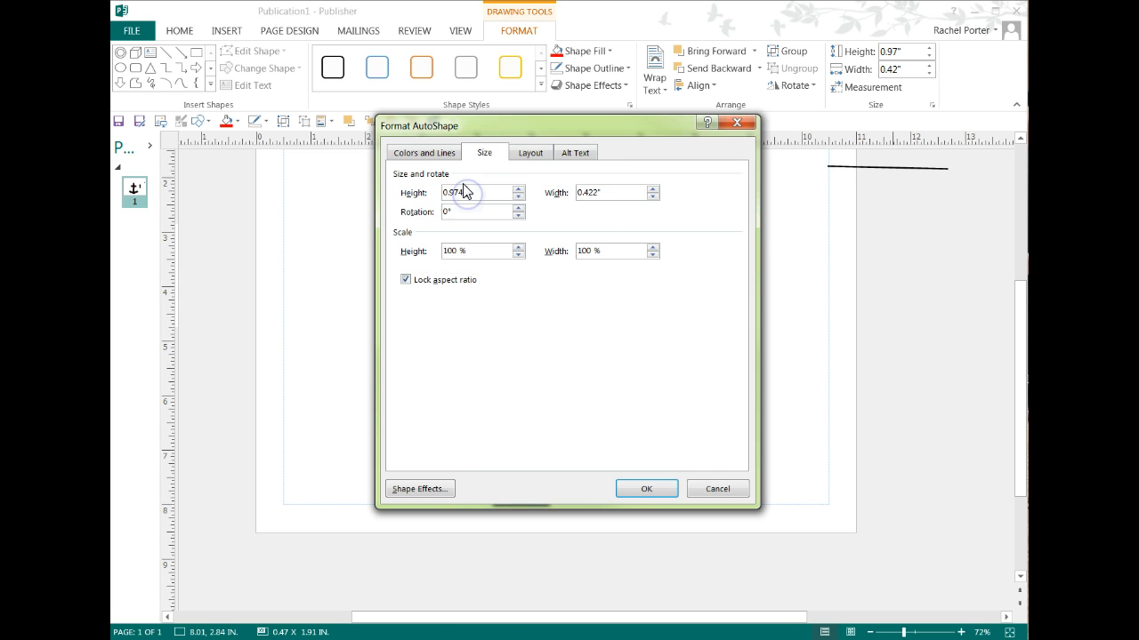
Work out 3/12 in Calculator and set the width of both red rings to 0.25 in.
left_click(588, 192)
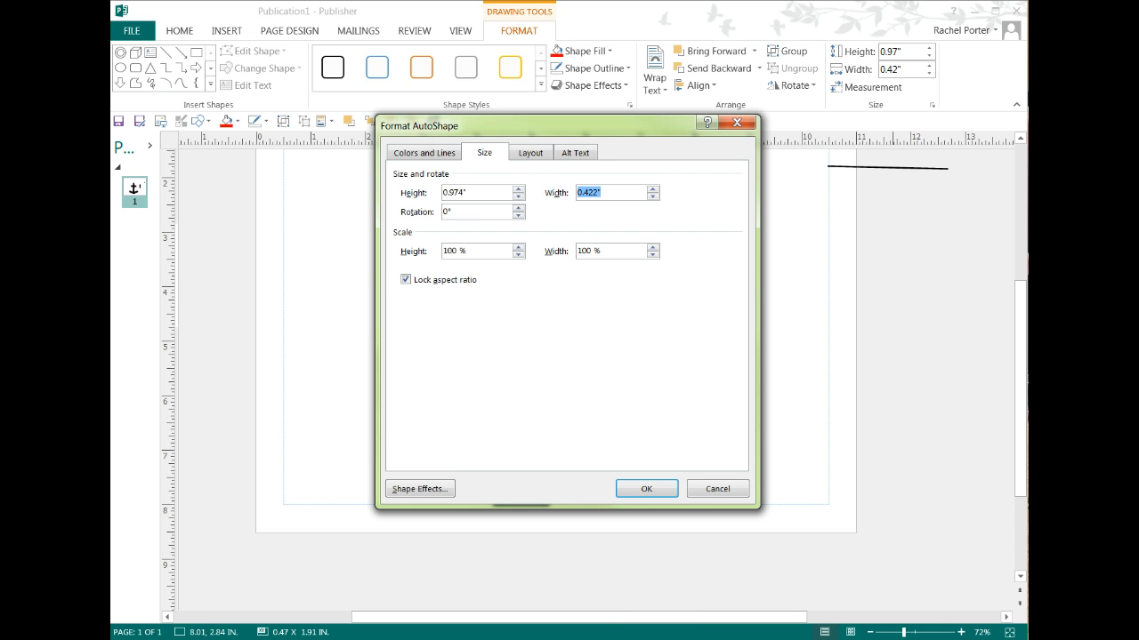
mouse_move(752, 639)
left_click(654, 639)
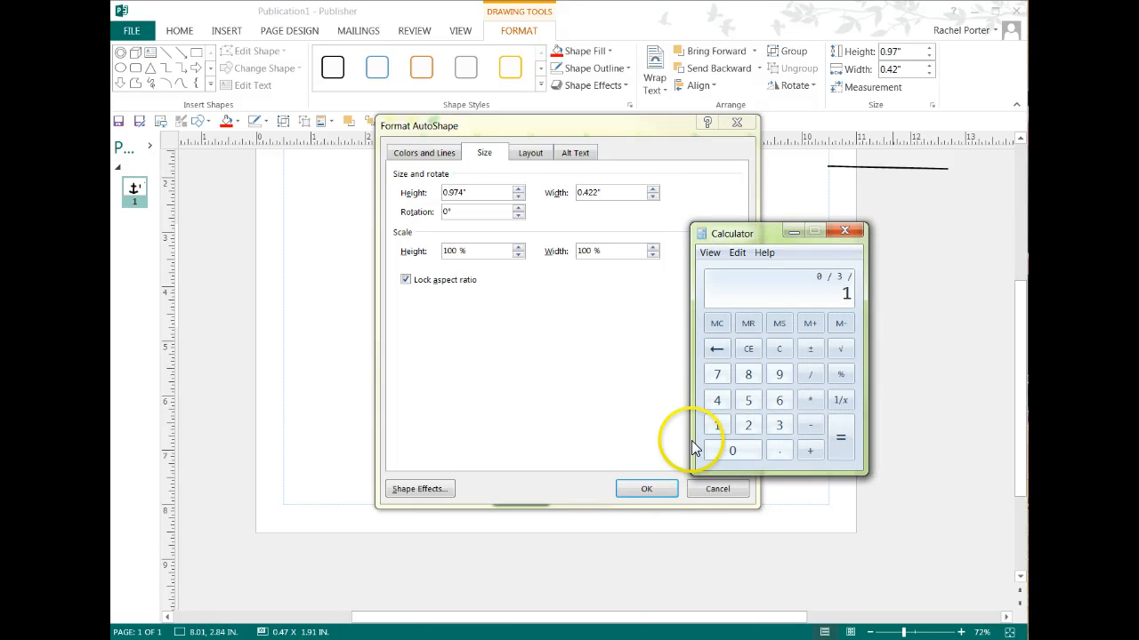
type("3/12")
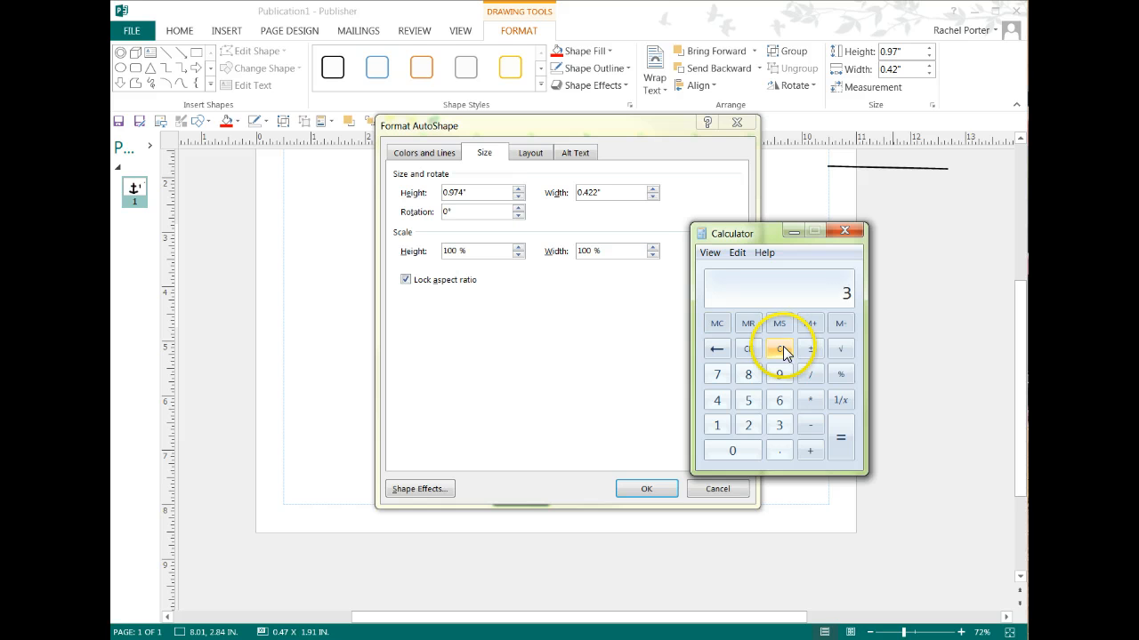
key("Return")
left_click(845, 232)
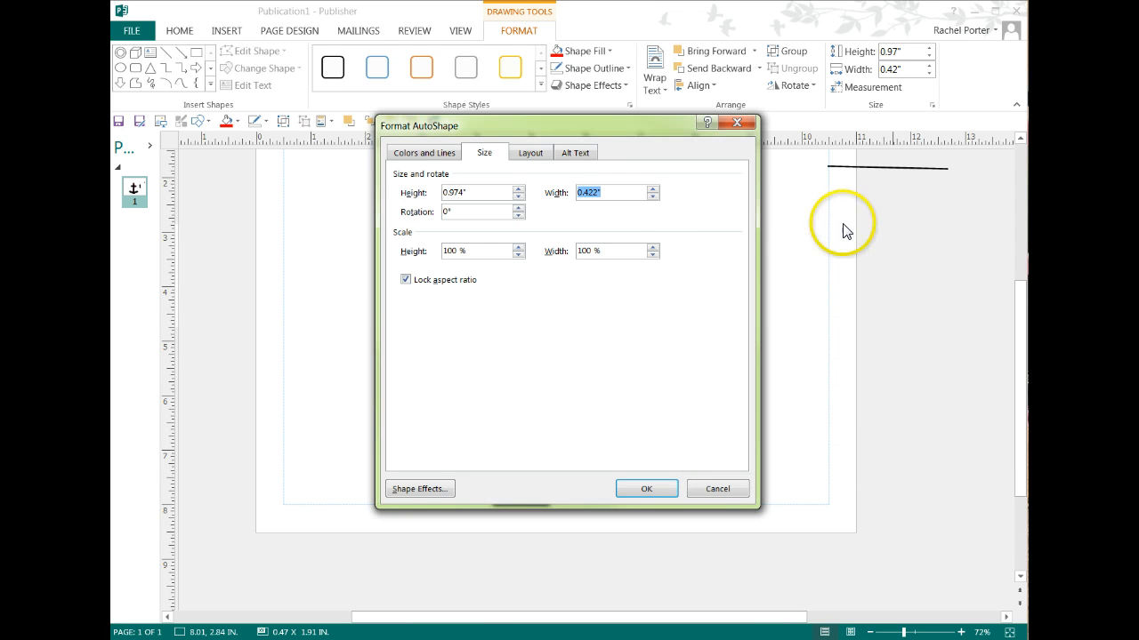
type(".25")
key("Return")
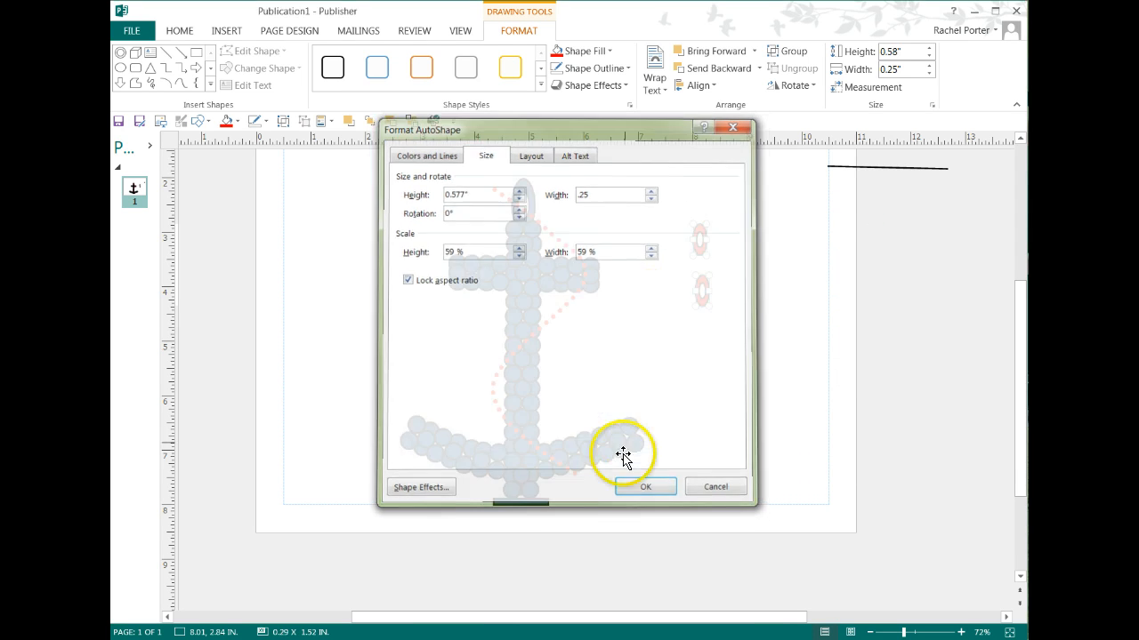
left_click(723, 365)
Move the lower red ring up against the upper one and add two more copies below, forming a four-link chain.
left_click_drag(702, 286, 702, 280)
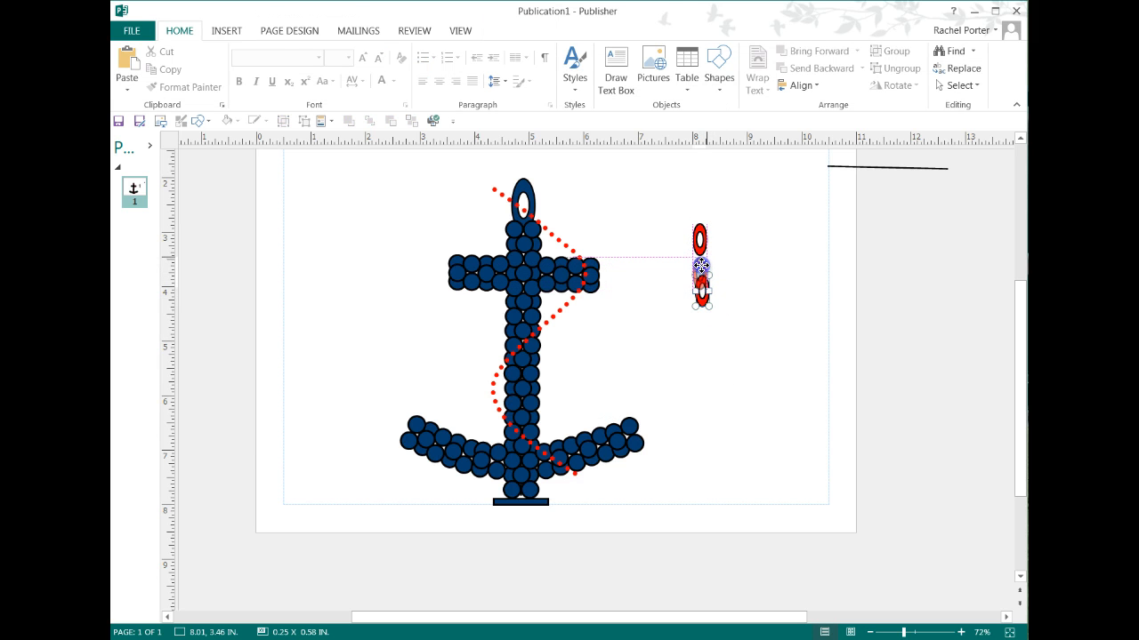
left_click_drag(701, 264, 699, 259)
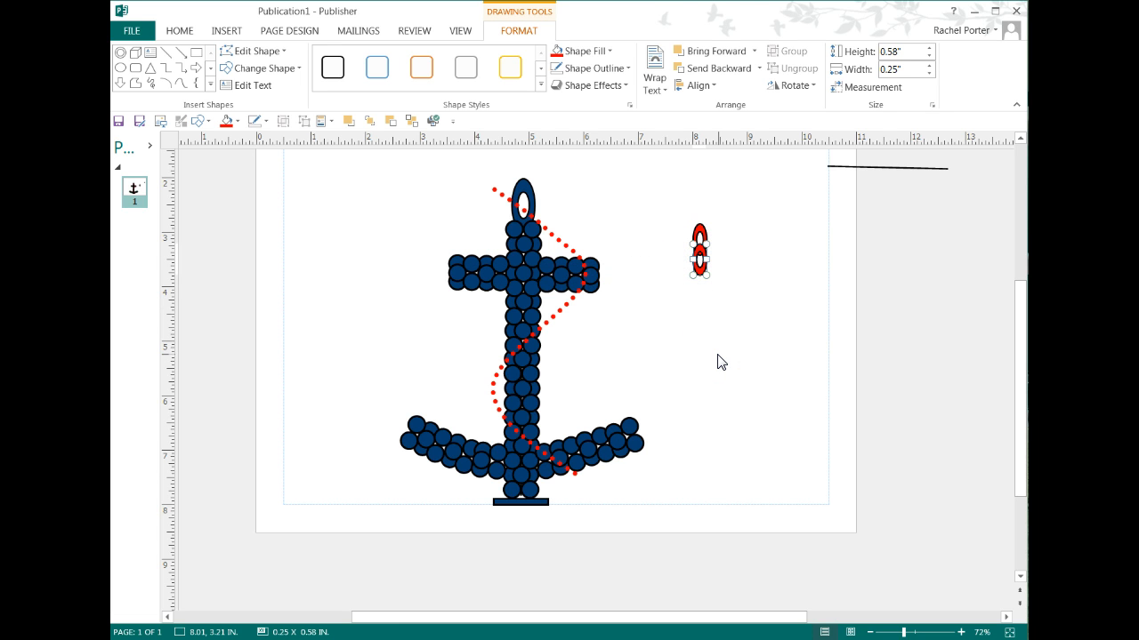
key("ctrl+v")
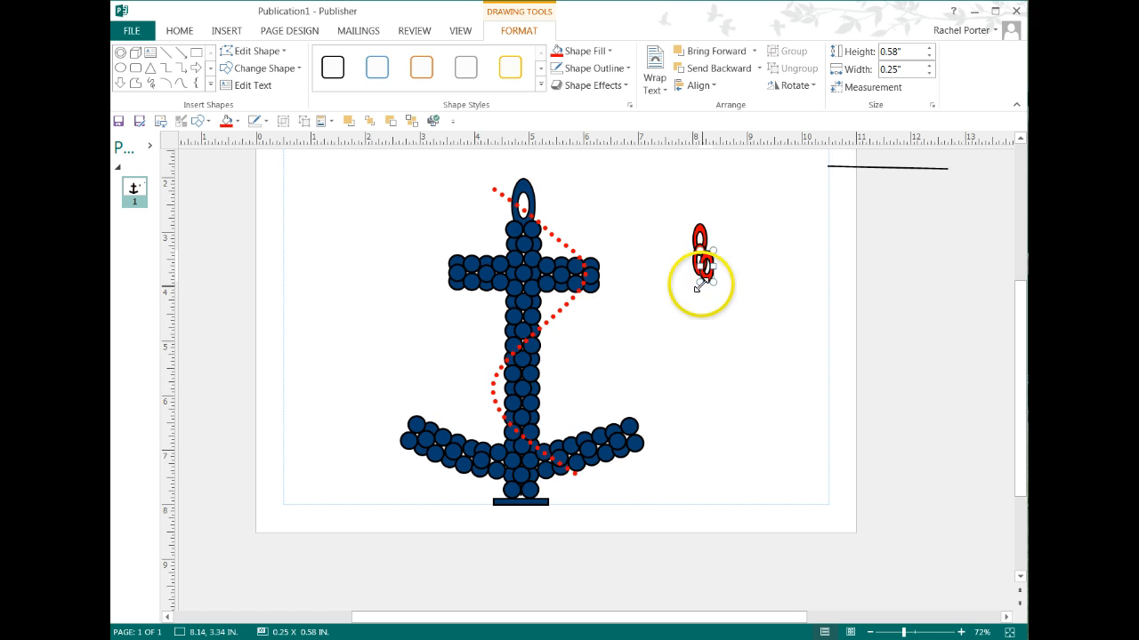
left_click_drag(704, 289, 702, 326)
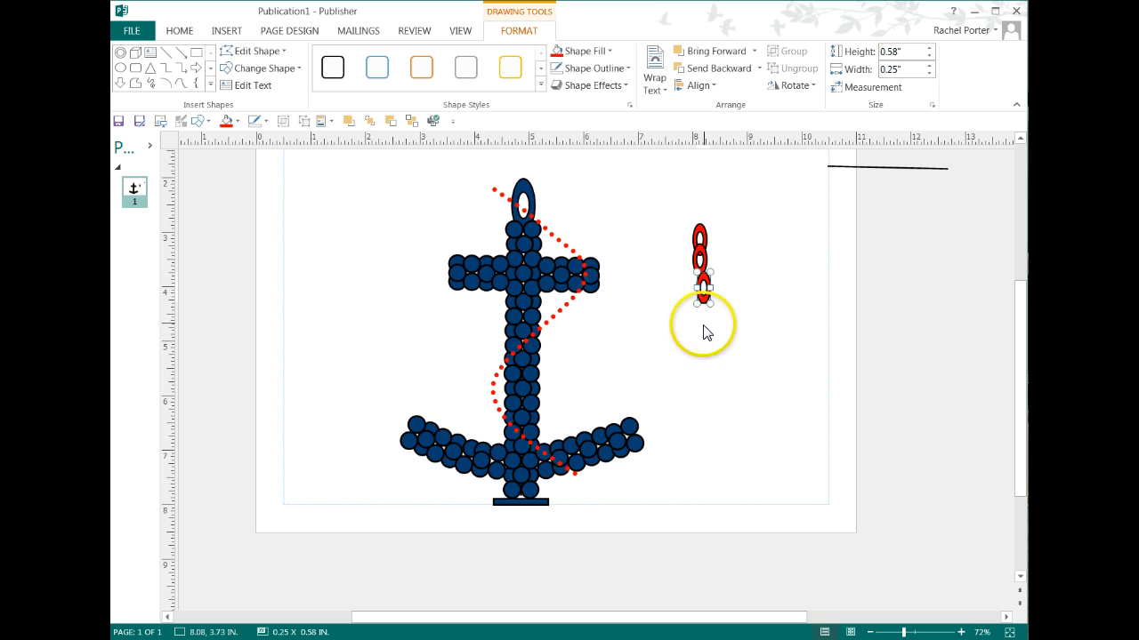
left_click_drag(706, 265, 699, 296)
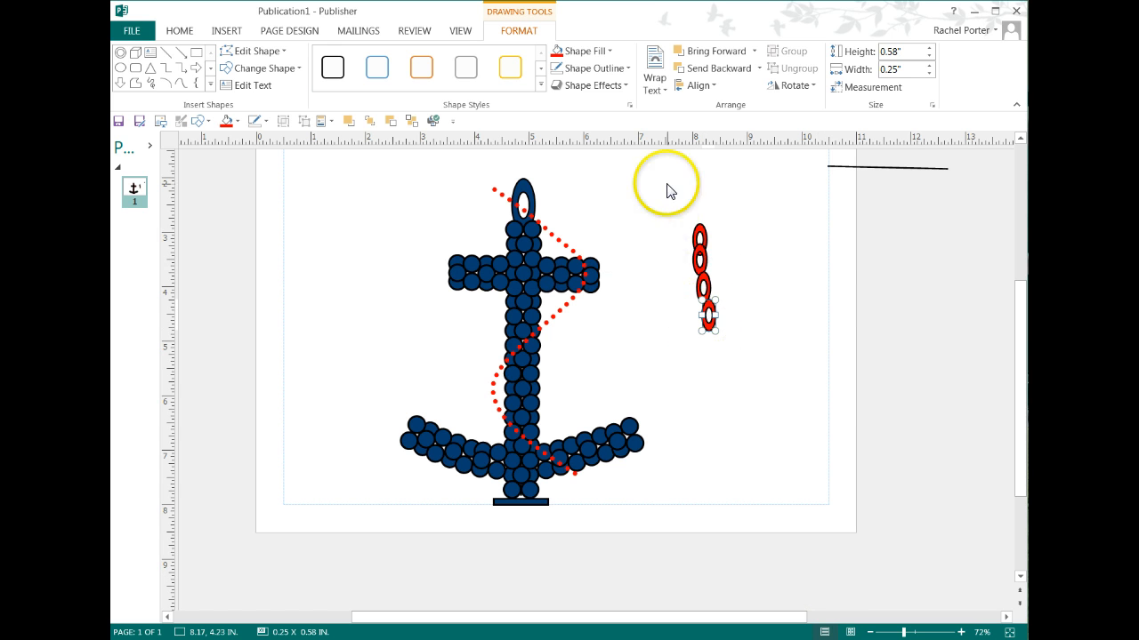
Group the four red rings and place the chain over the anchor's top ring and upper pole.
left_click_drag(668, 185, 768, 368)
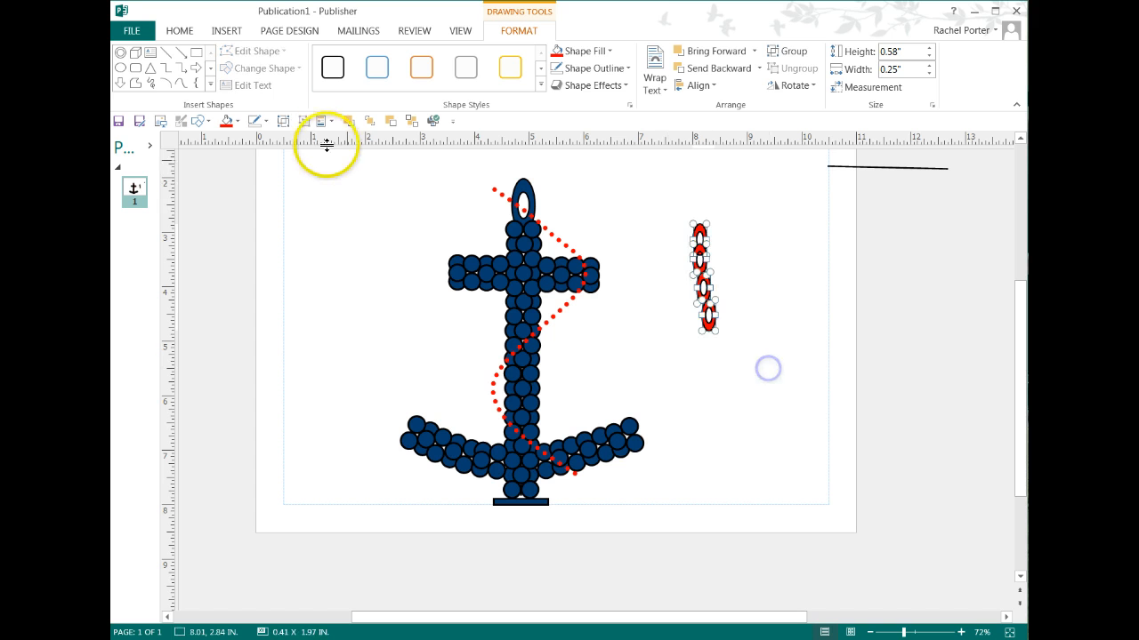
left_click(285, 122)
left_click_drag(694, 245, 508, 186)
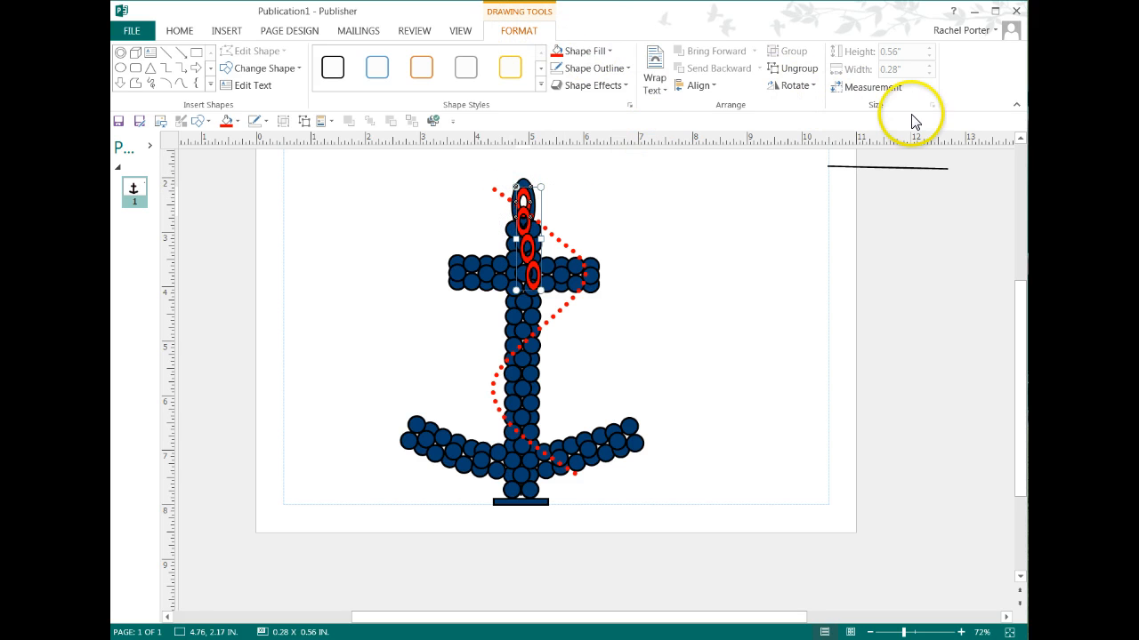
left_click_drag(522, 194, 522, 215)
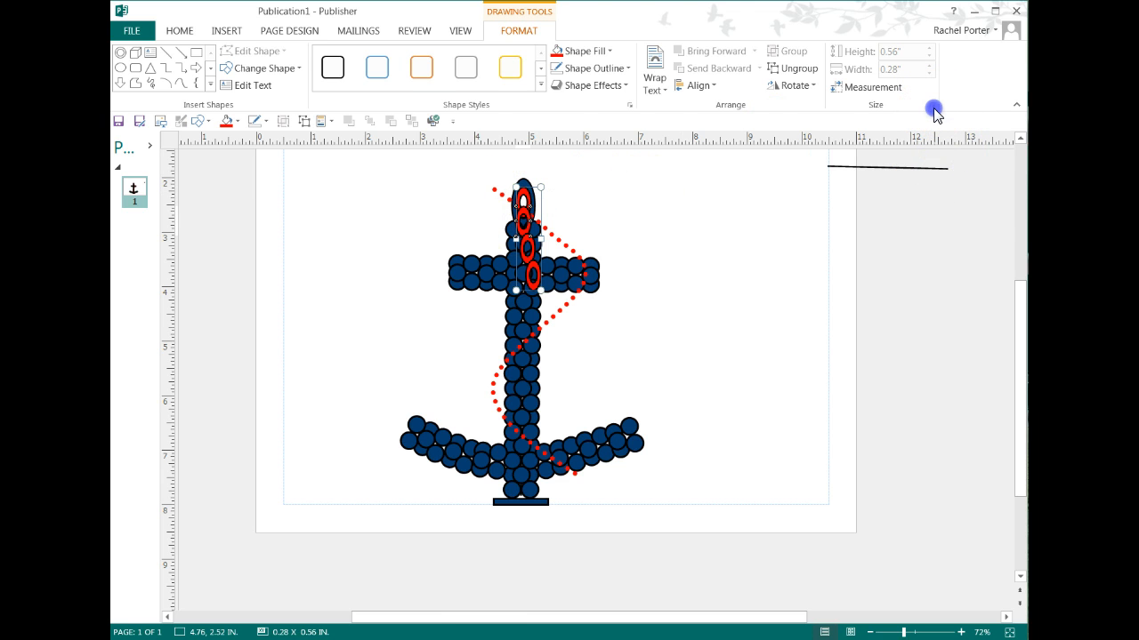
Lock the aspect ratio of the grouped red chain.
left_click(701, 247)
left_click(518, 232)
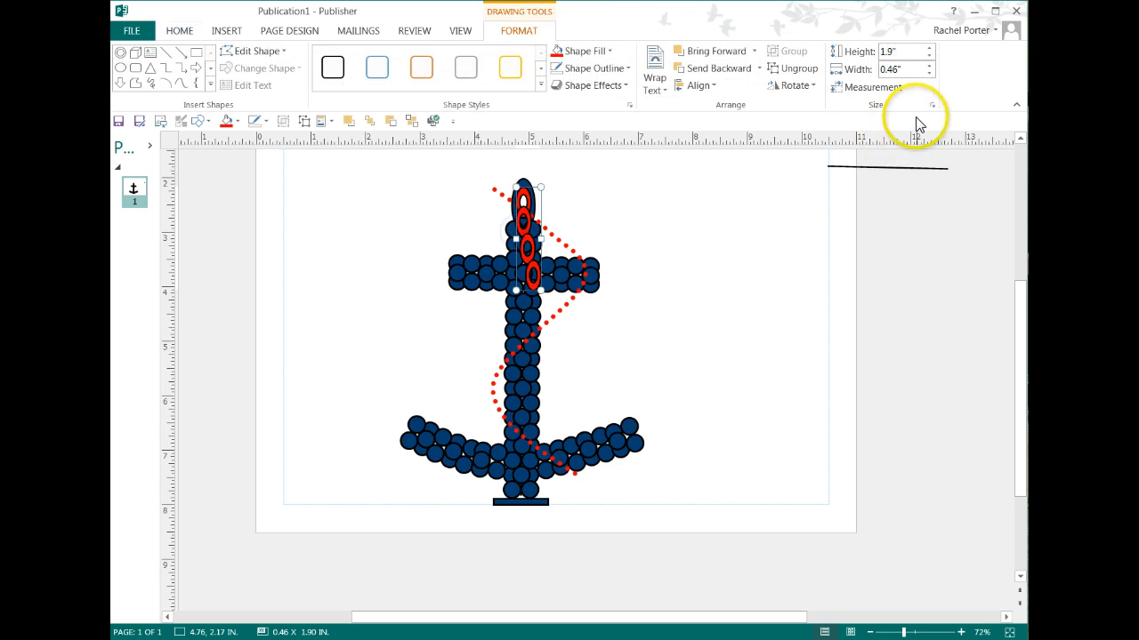
left_click(932, 105)
left_click(408, 280)
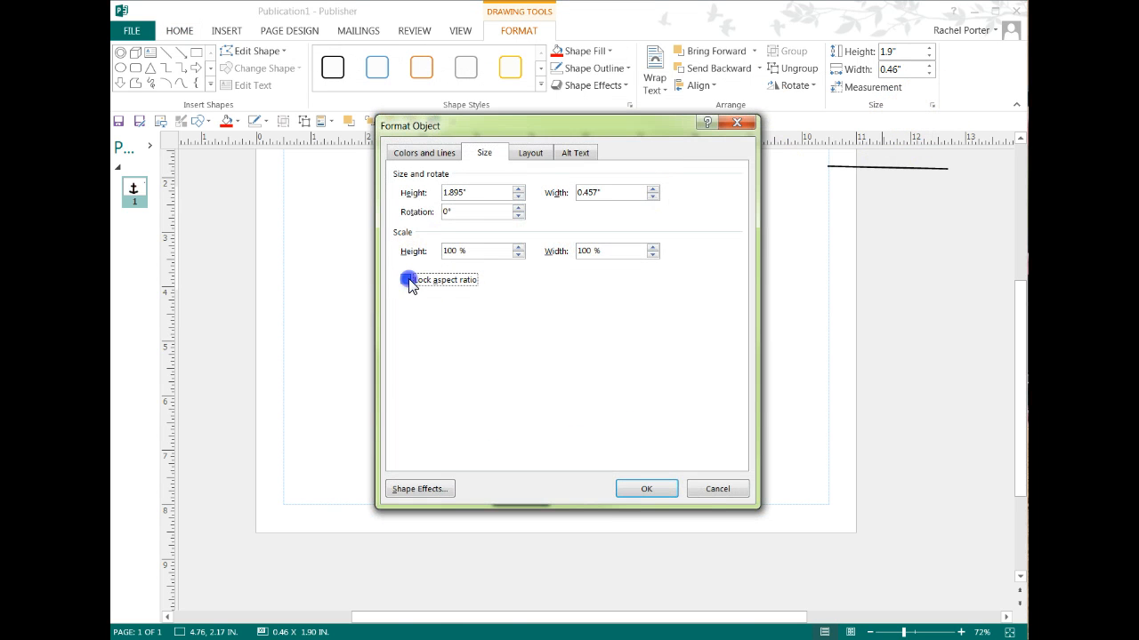
left_click(637, 495)
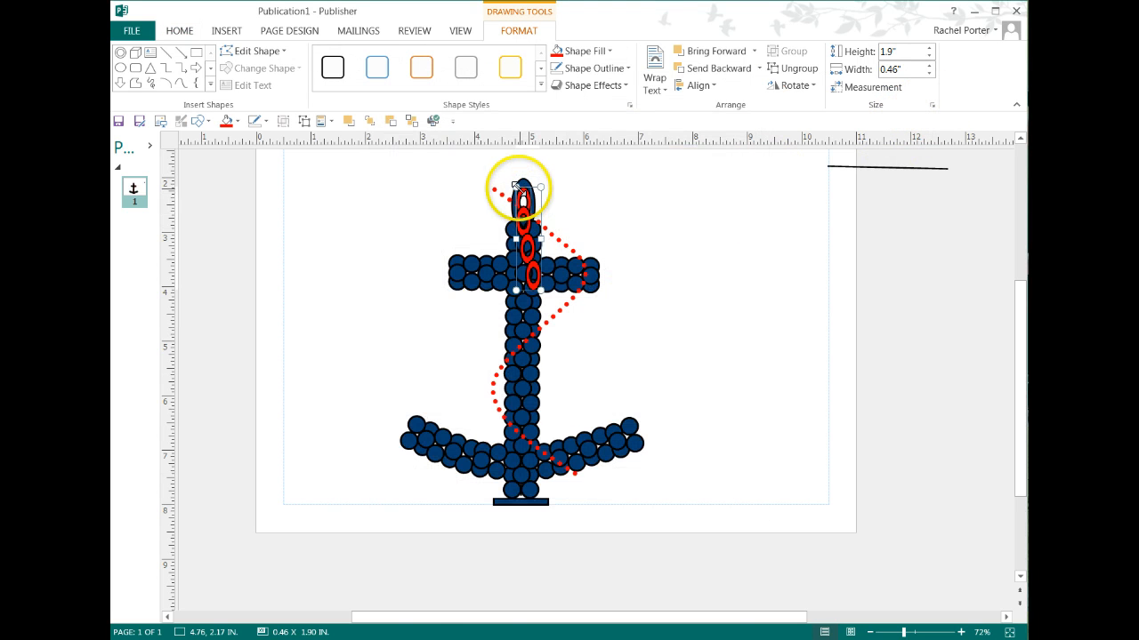
Rotate the red chain freely to a diagonal angle and lay it along the upper part of the dotted curve.
left_click(798, 85)
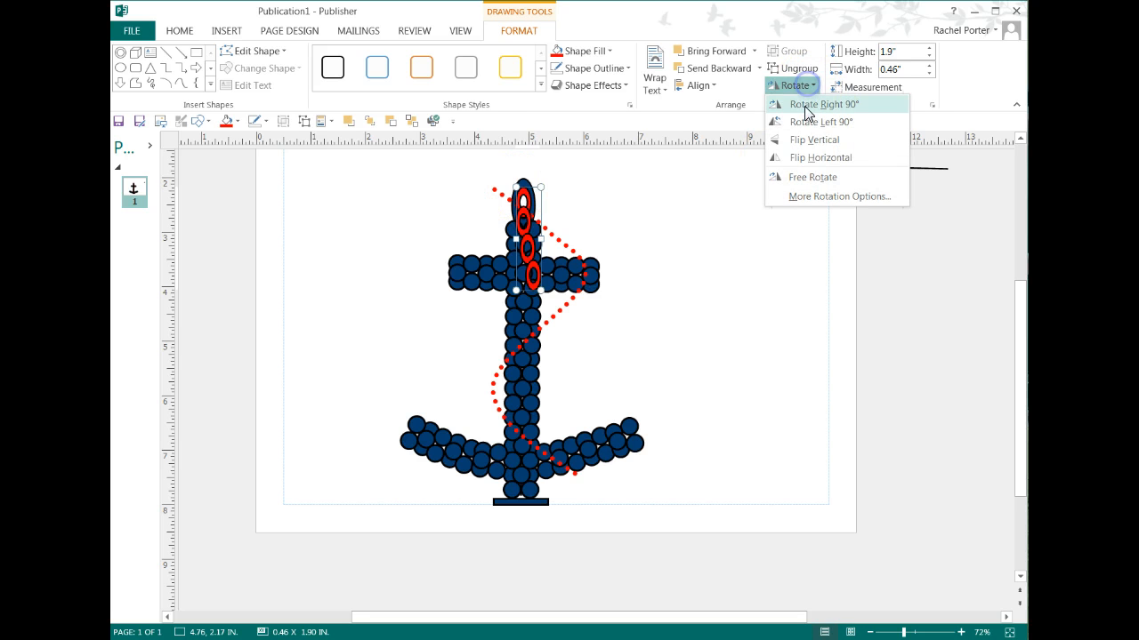
left_click(810, 177)
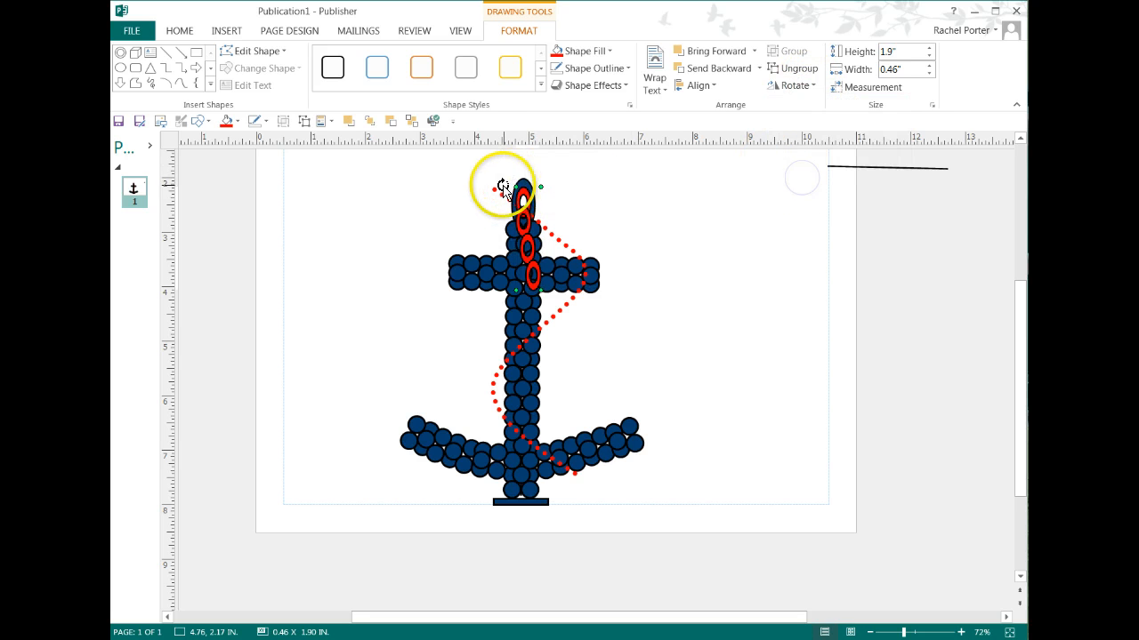
left_click_drag(498, 209, 536, 231)
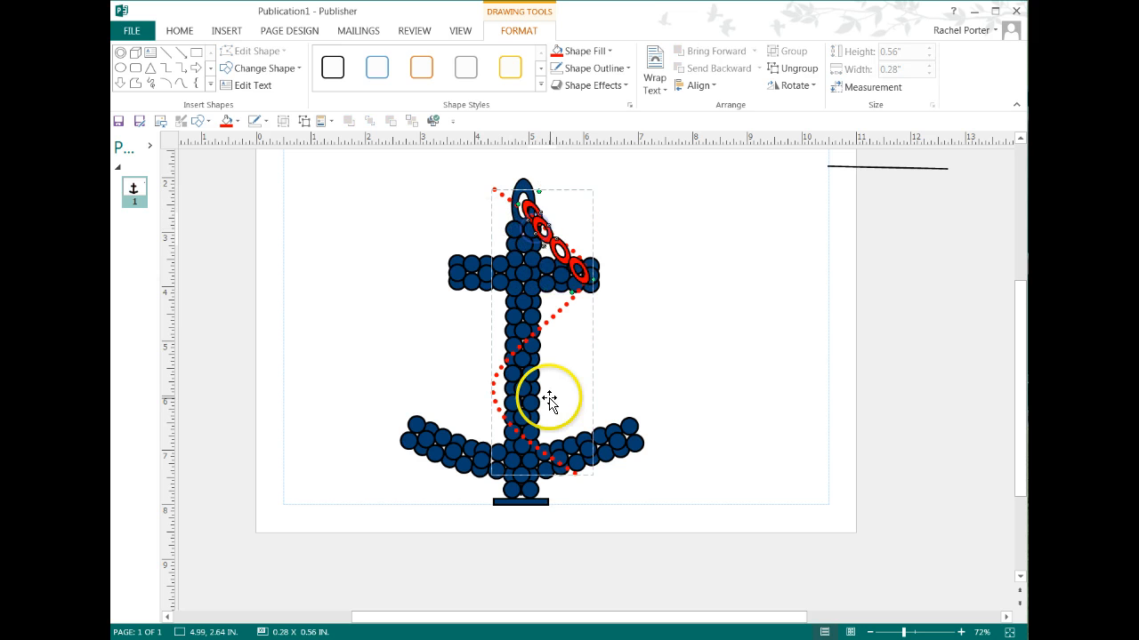
left_click(514, 199)
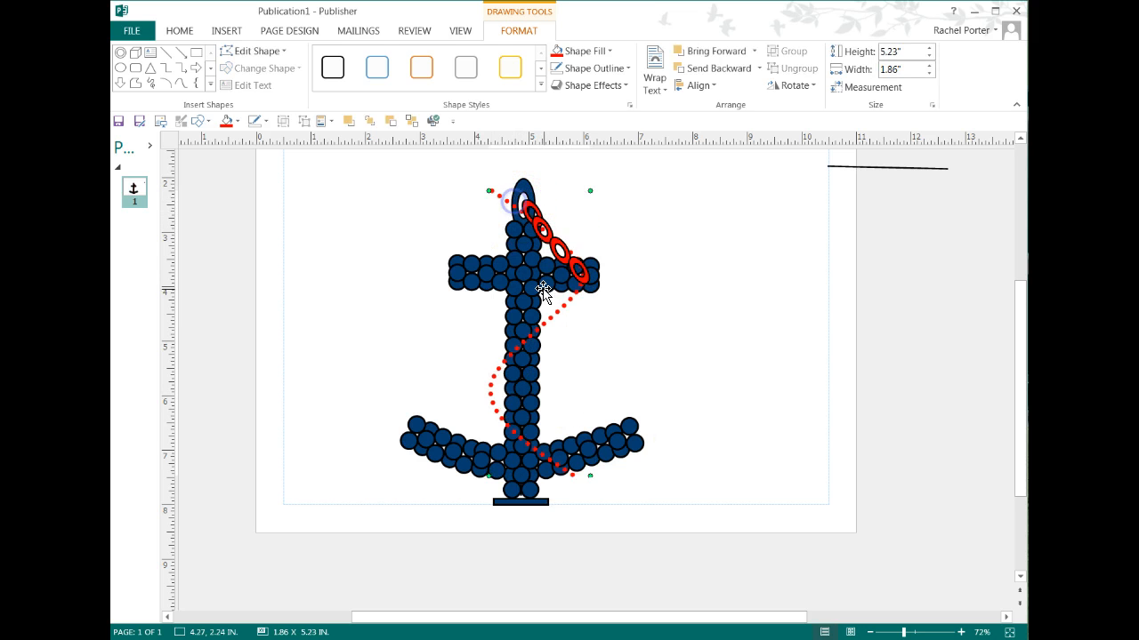
left_click(534, 216)
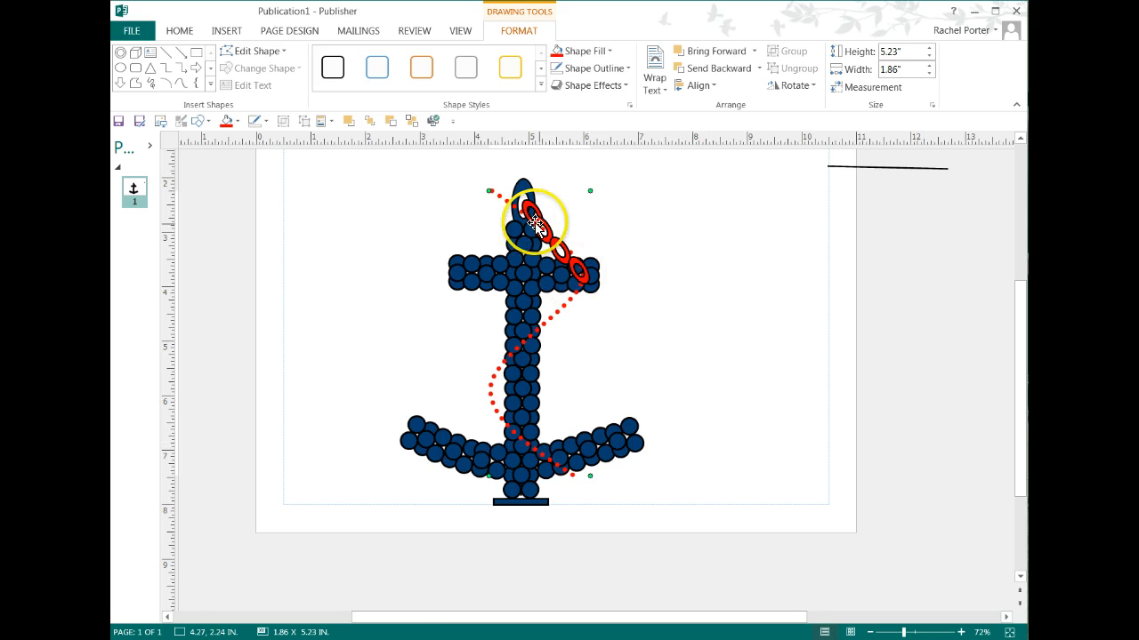
Move the red chain off the page to the right and delete the stray black line.
left_click_drag(541, 219, 910, 289)
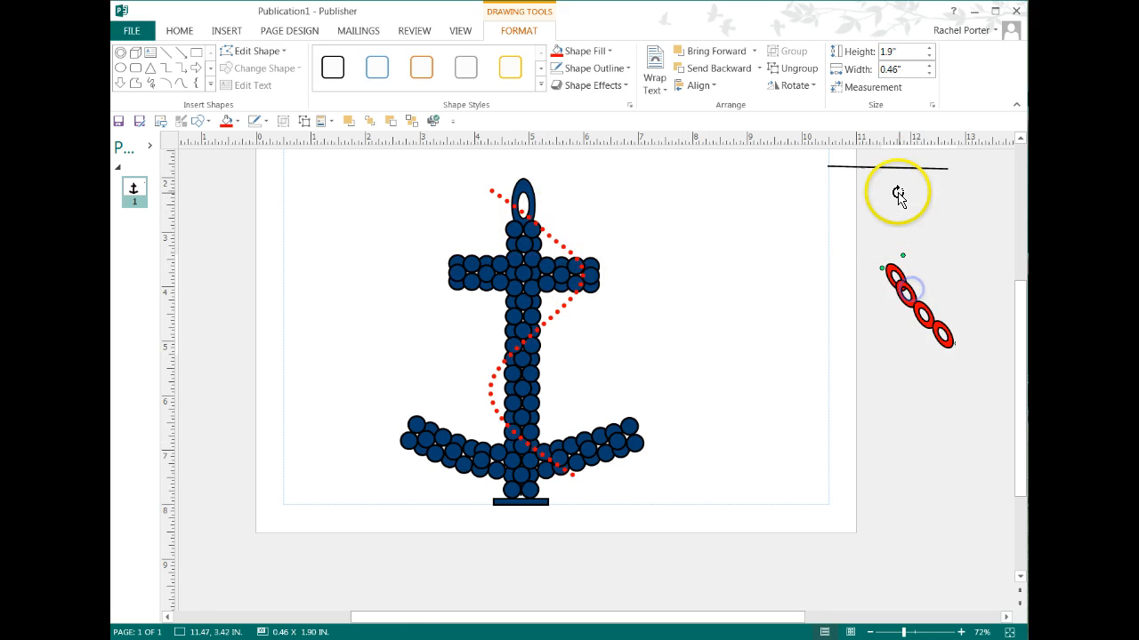
left_click(896, 168)
key("Delete")
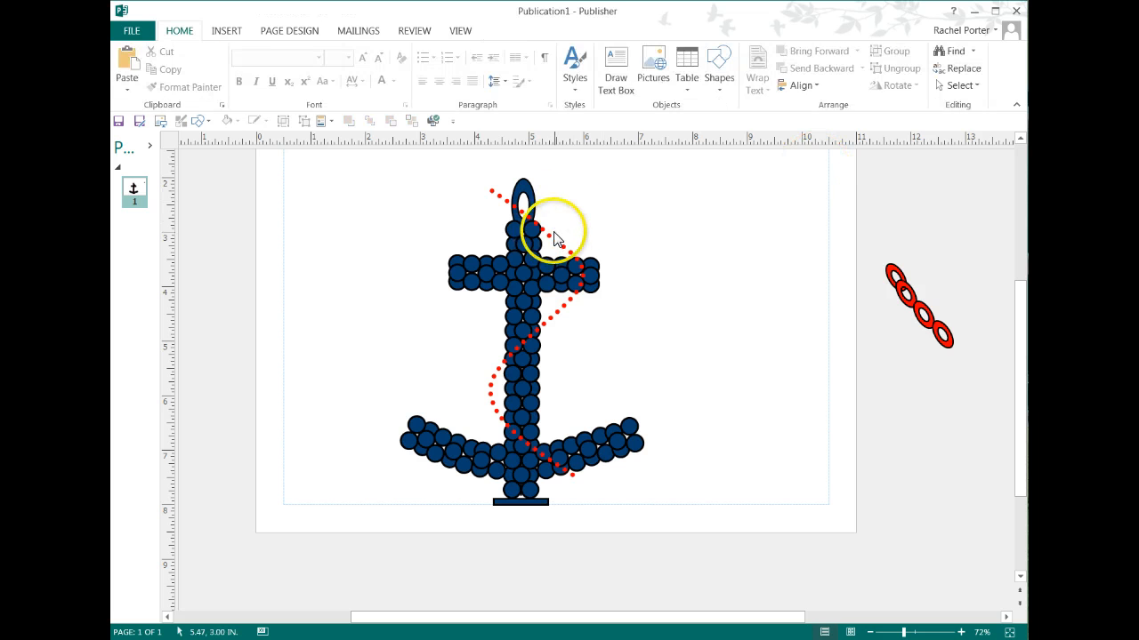
Set the line width of the red dotted curve to 10 pt.
left_click(547, 238)
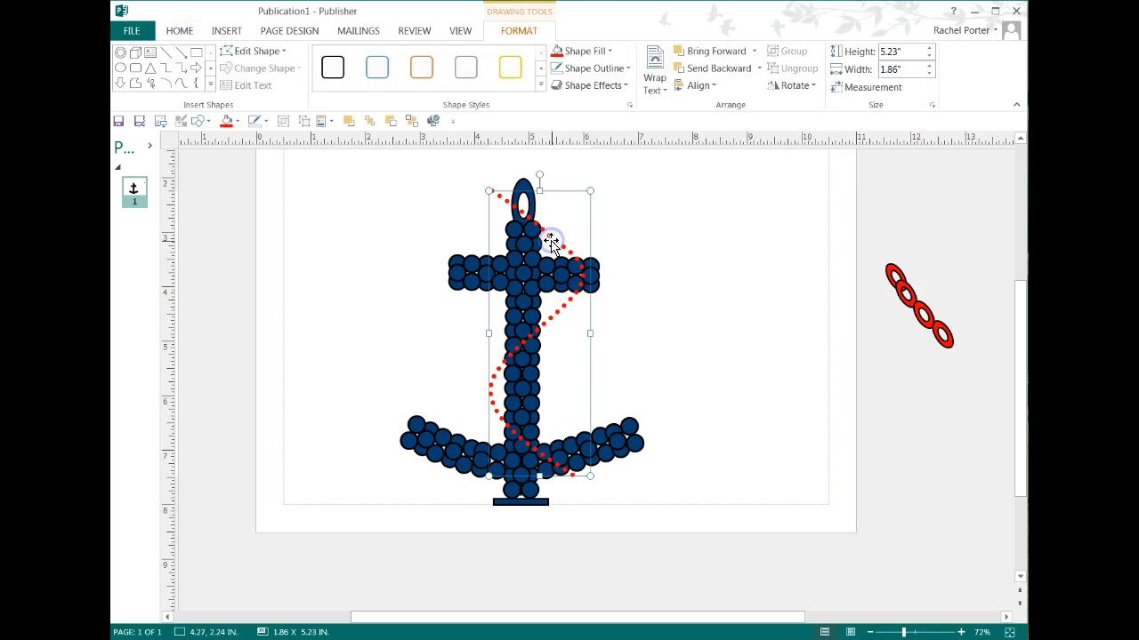
left_click(238, 121)
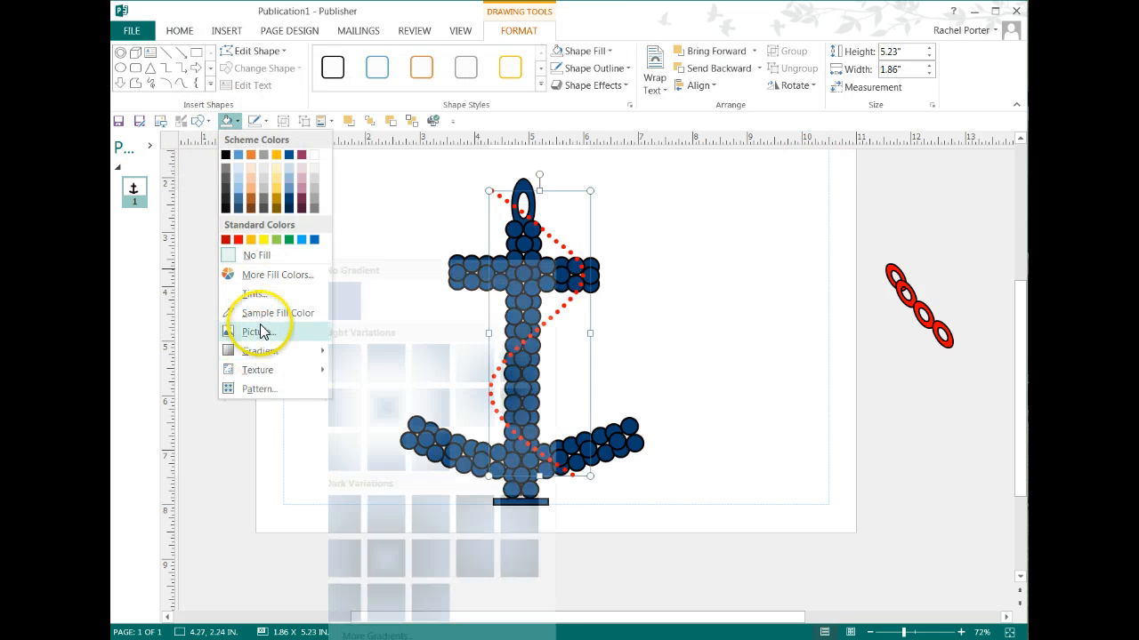
left_click(176, 185)
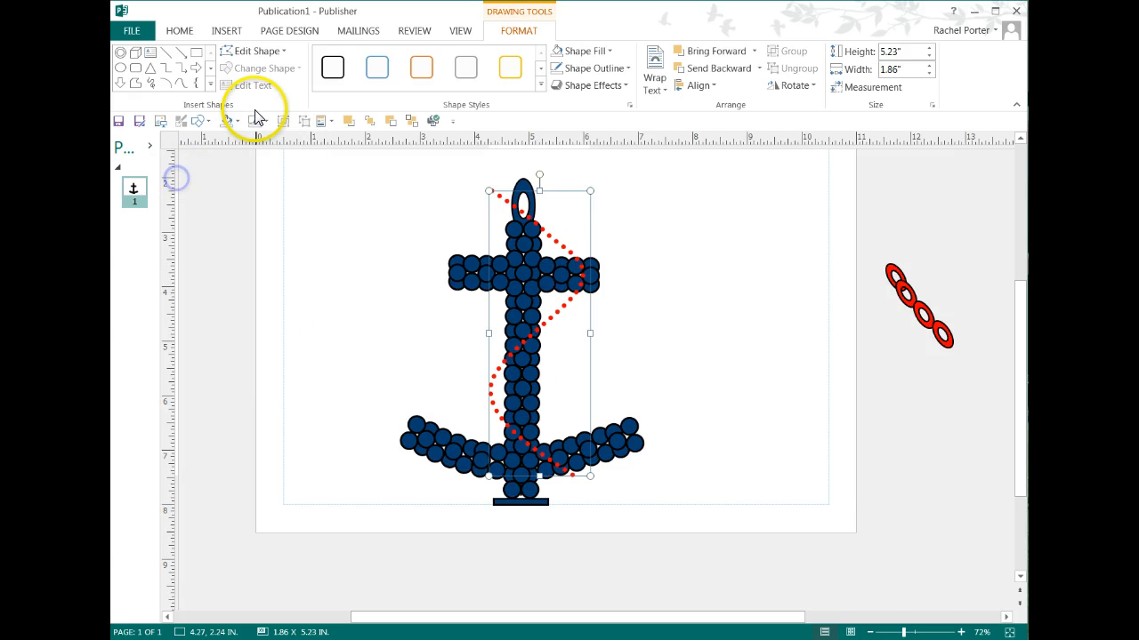
left_click(255, 121)
left_click(287, 338)
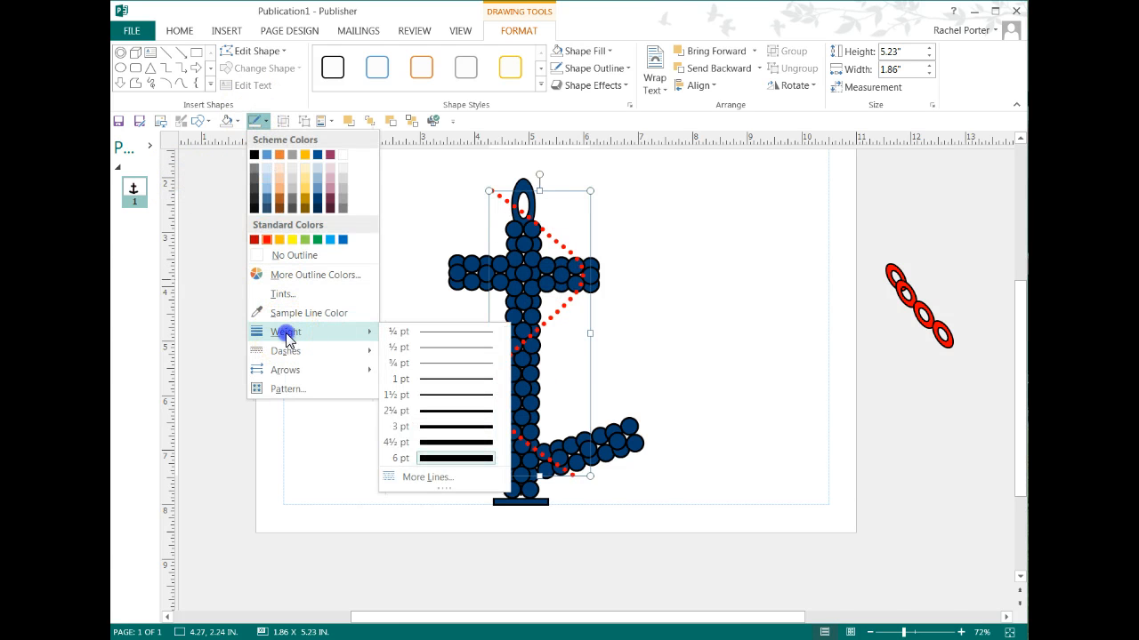
left_click(417, 479)
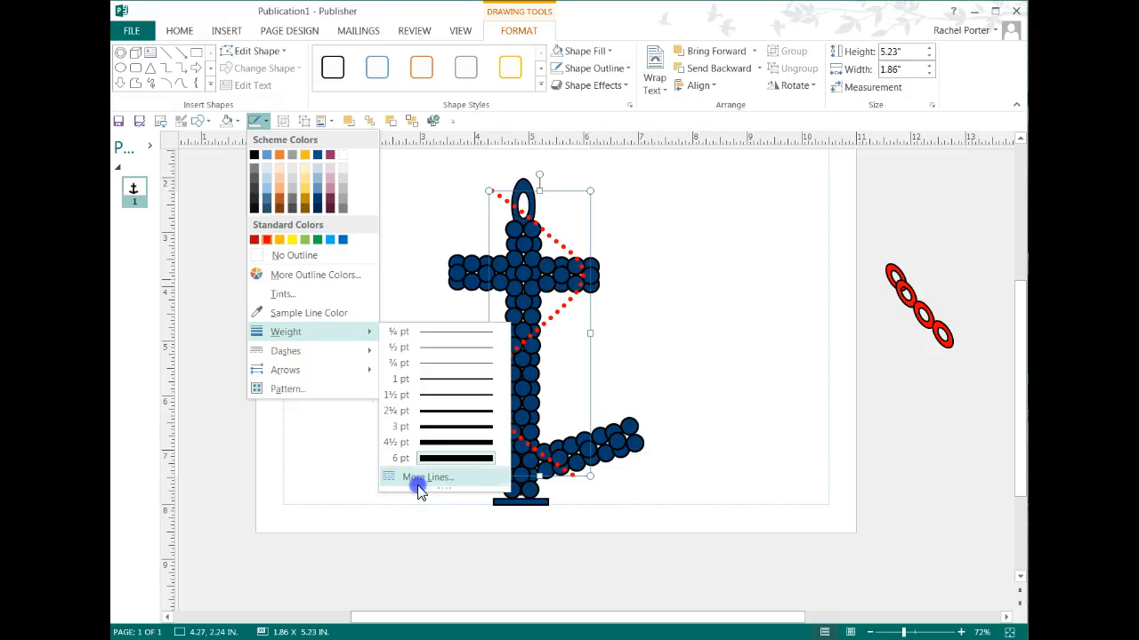
left_click_drag(480, 299, 437, 297)
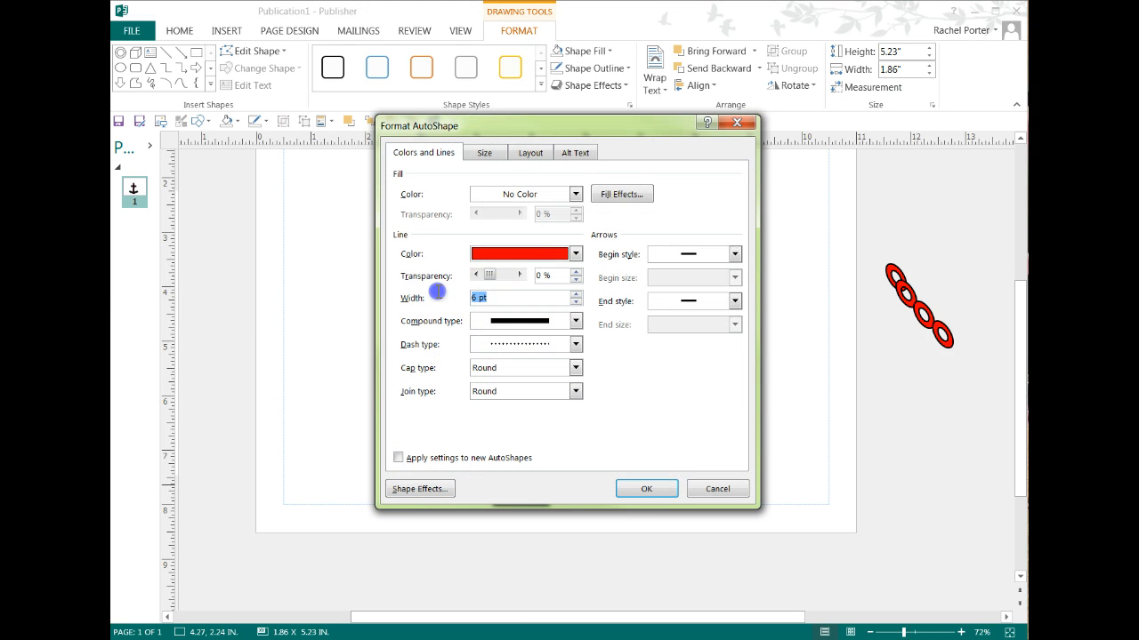
type("10")
left_click(635, 487)
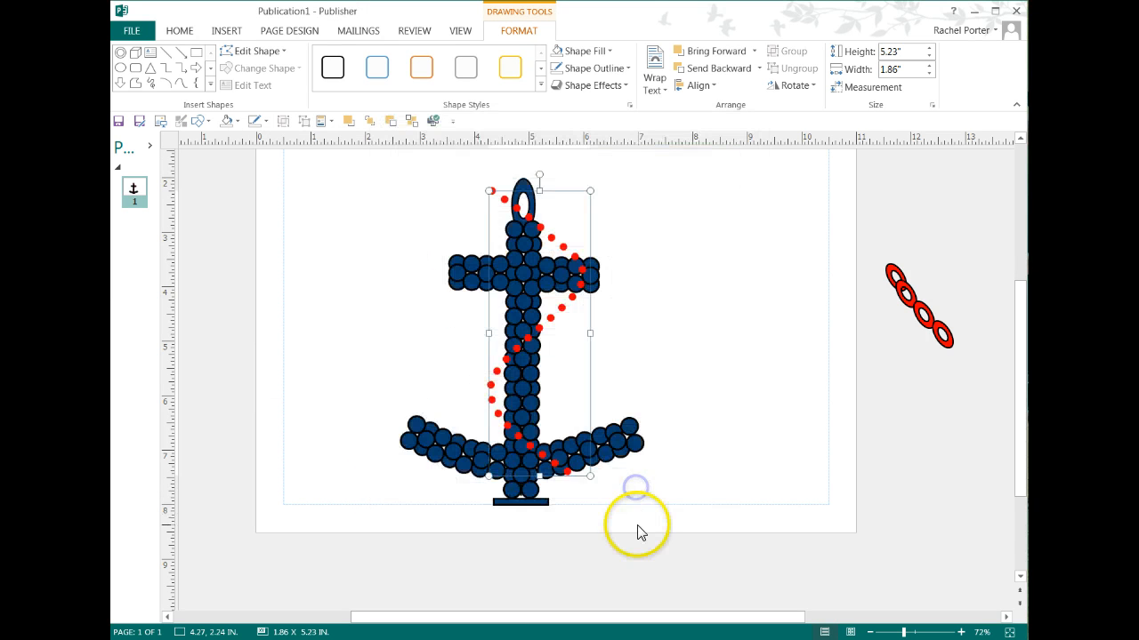
left_click(637, 525)
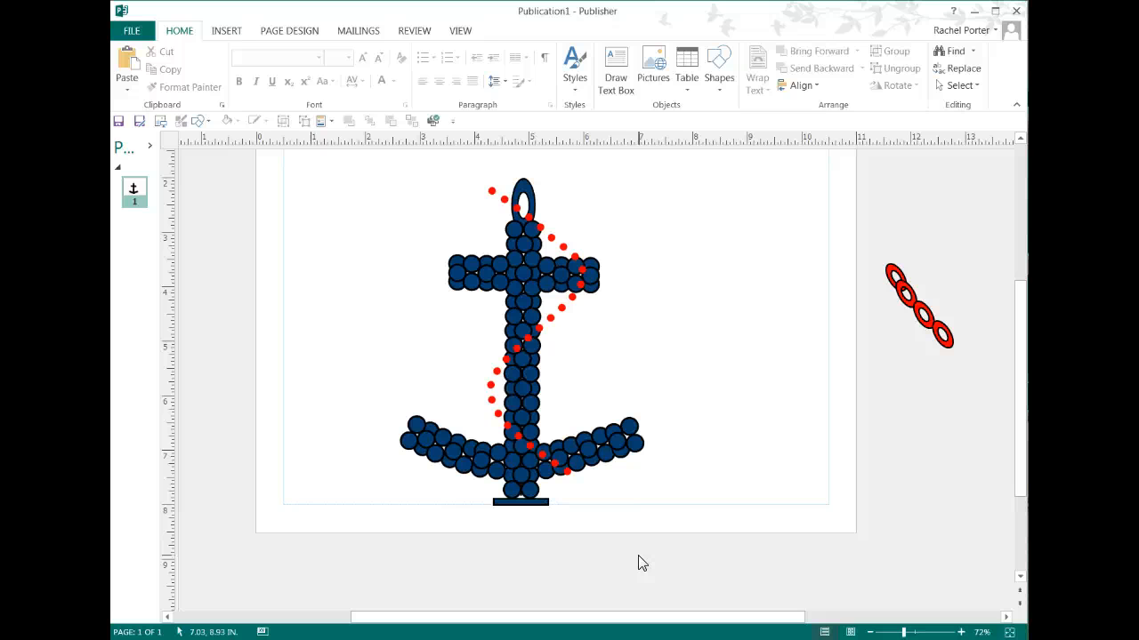
Draw a vertical line about 5.97 in tall beside the anchor's left side and check the size of a crossbar circle.
left_click(445, 514)
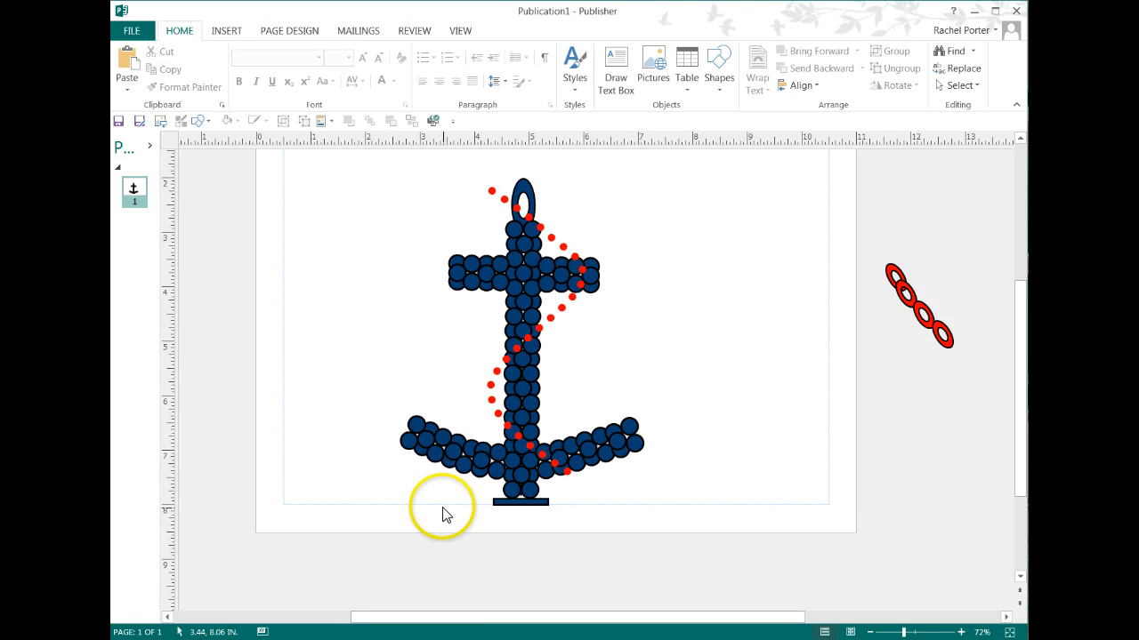
left_click(498, 569)
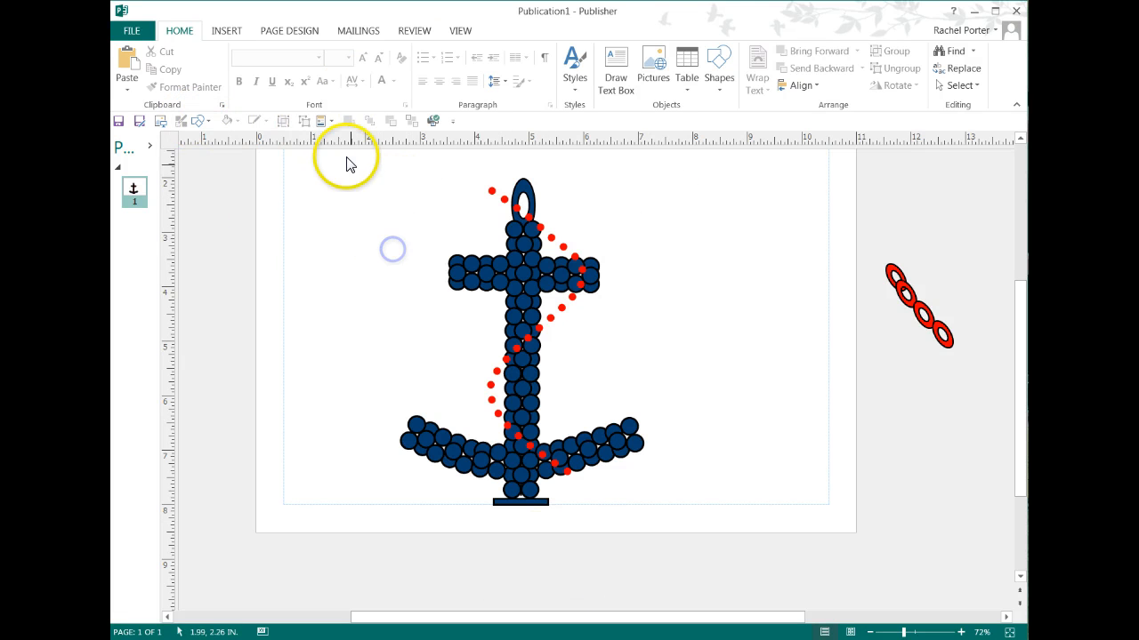
left_click(196, 121)
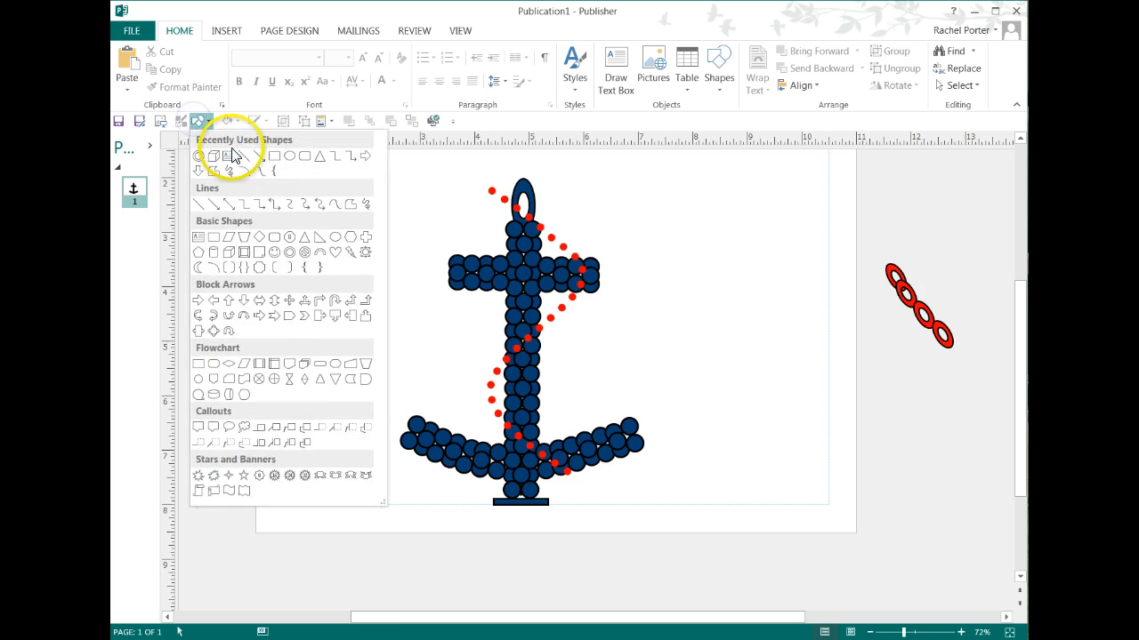
left_click(244, 153)
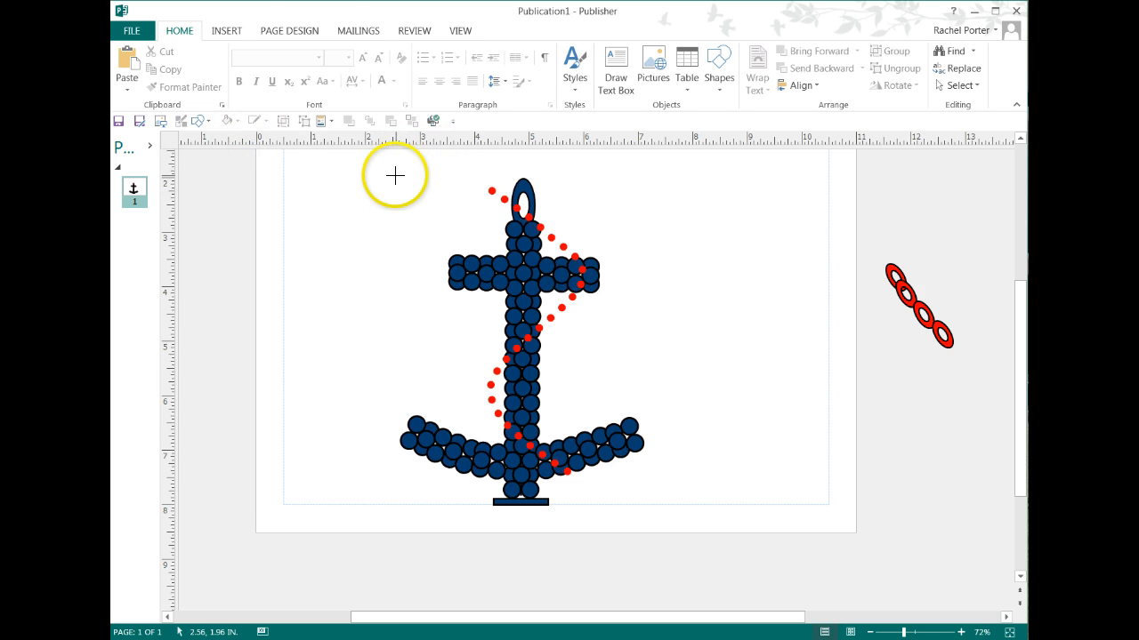
mouse_move(396, 175)
left_mouse_down()
mouse_move(377, 479)
mouse_move(395, 501)
left_mouse_up()
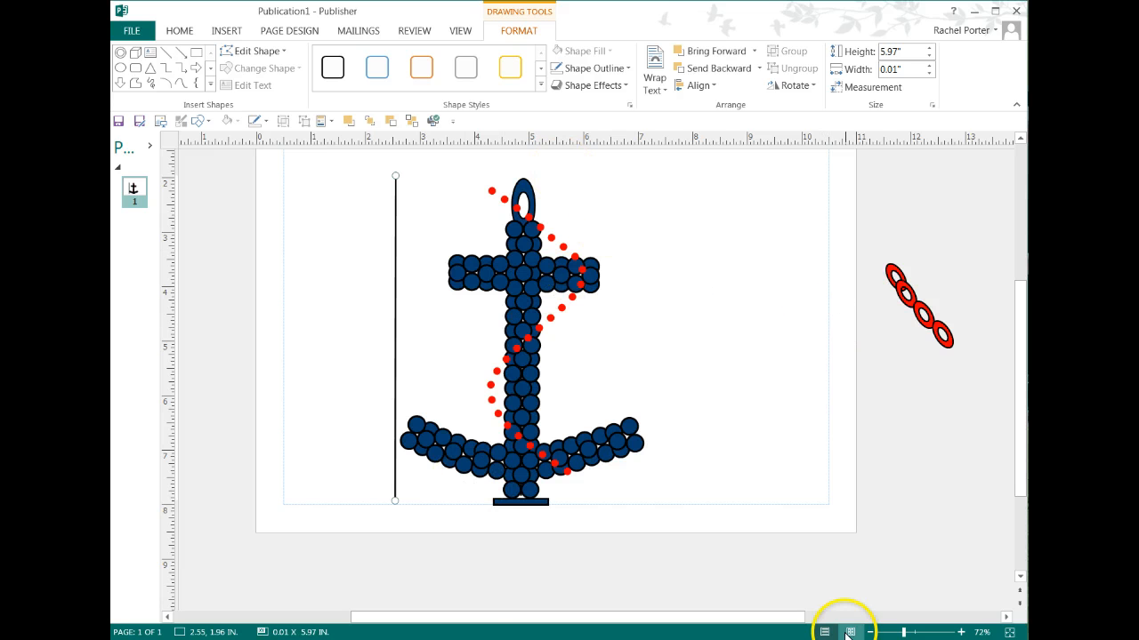
left_click(452, 270)
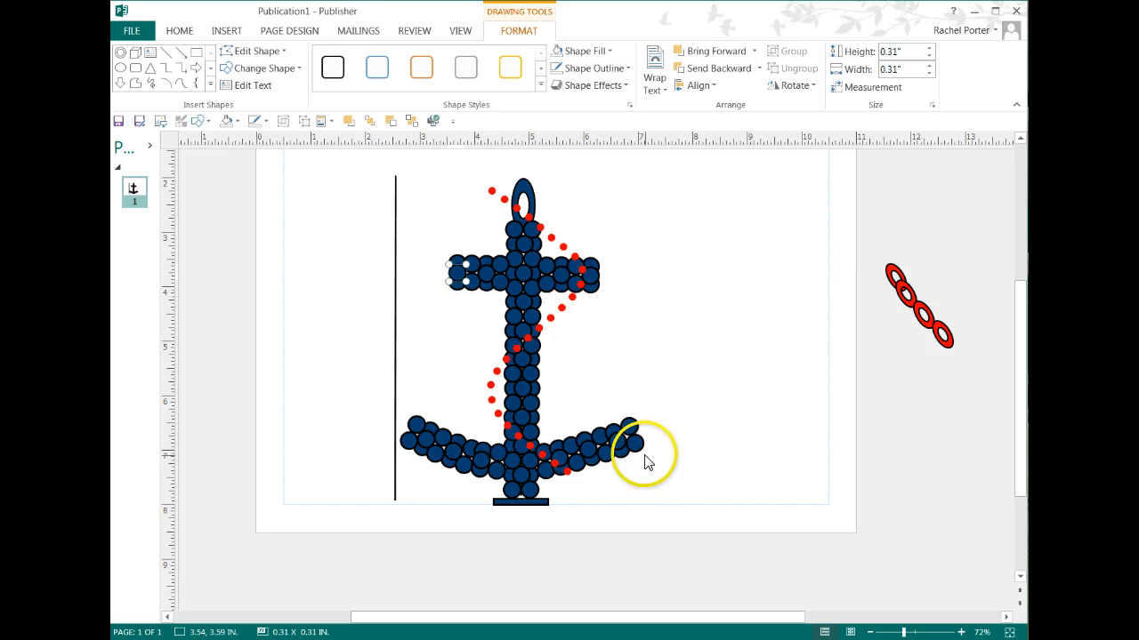
left_click(795, 501)
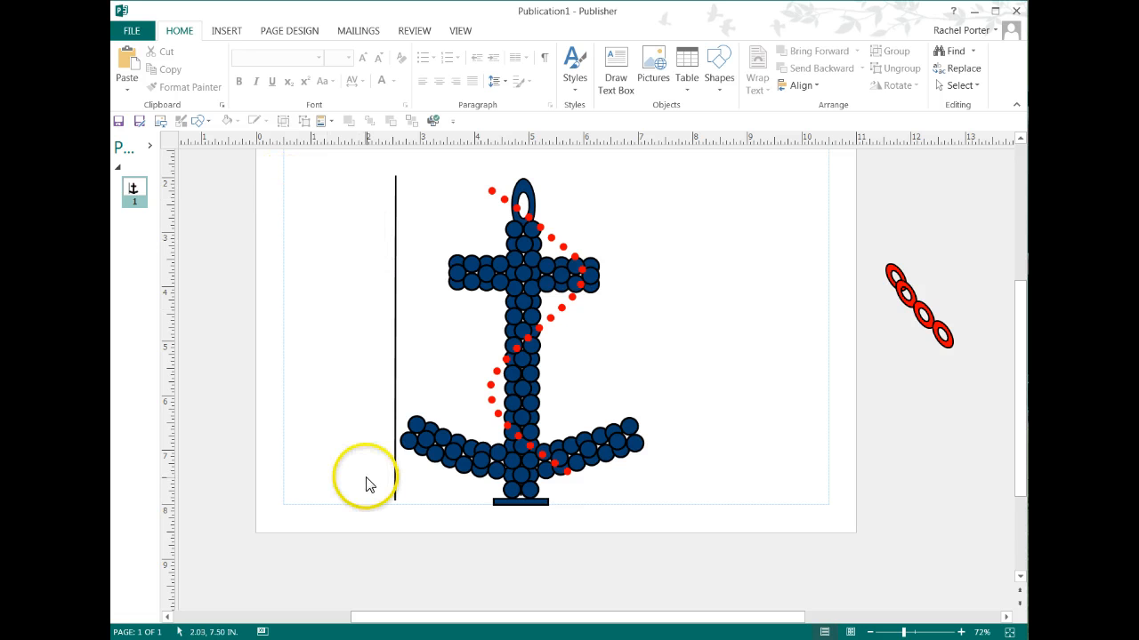
Draw a text box about 2.73 × 5.65 in on the page to the right of the anchor.
left_click(204, 124)
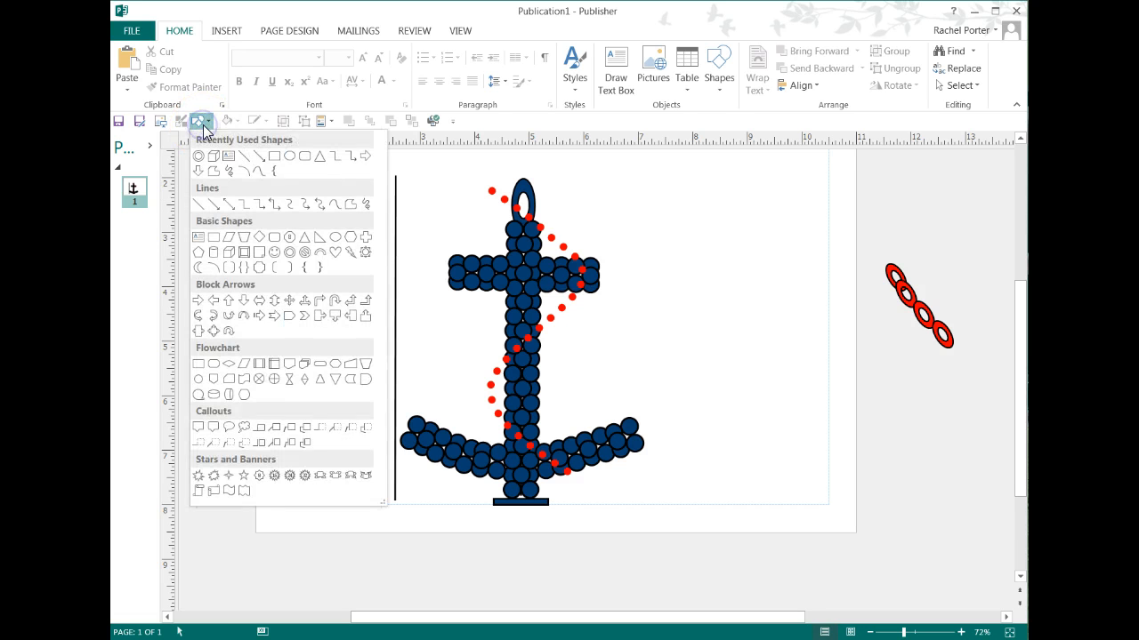
left_click(443, 181)
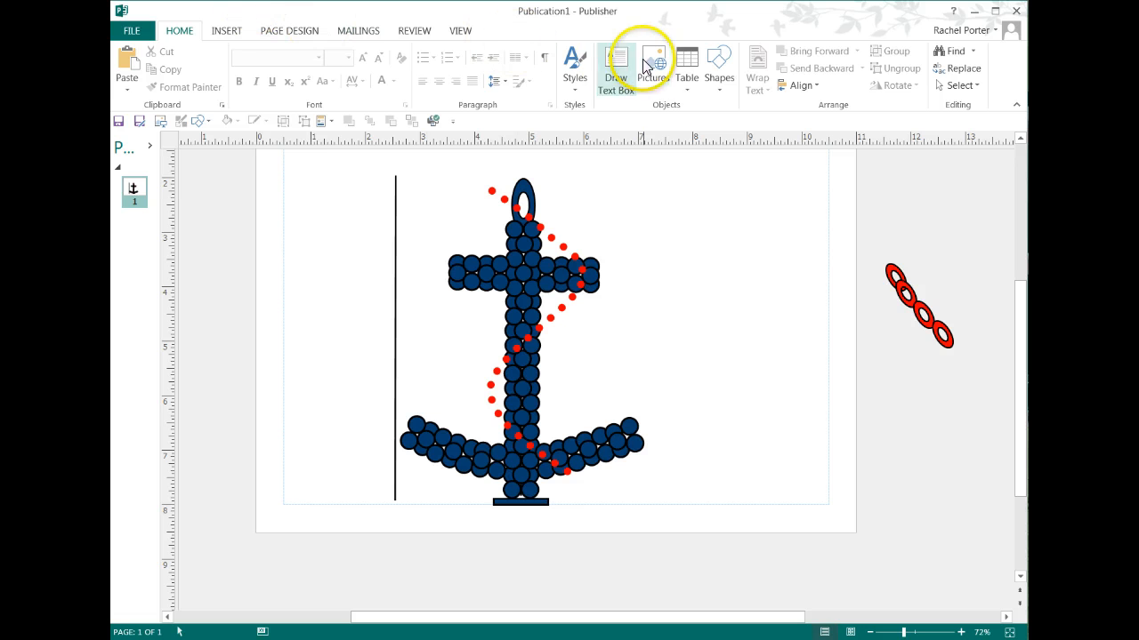
left_click(617, 61)
mouse_move(674, 191)
left_mouse_down()
mouse_move(750, 472)
mouse_move(829, 504)
left_mouse_up()
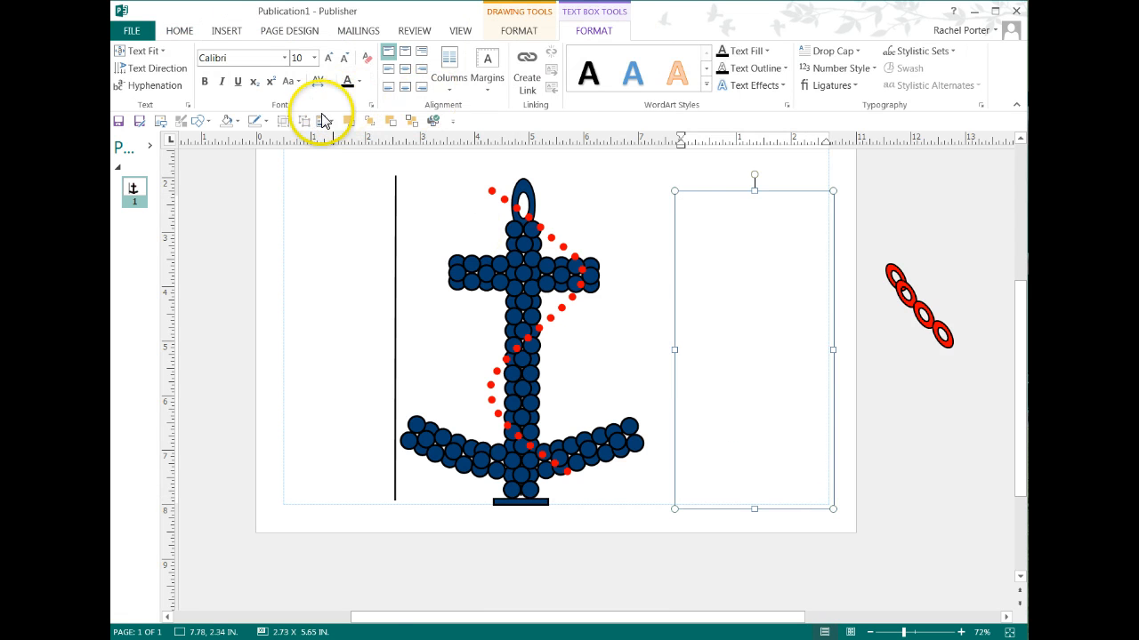
Give the text box a blue outline and enter the lines 6' anchor, 5' pole and 4" balloons in 16 pt text.
left_click(265, 121)
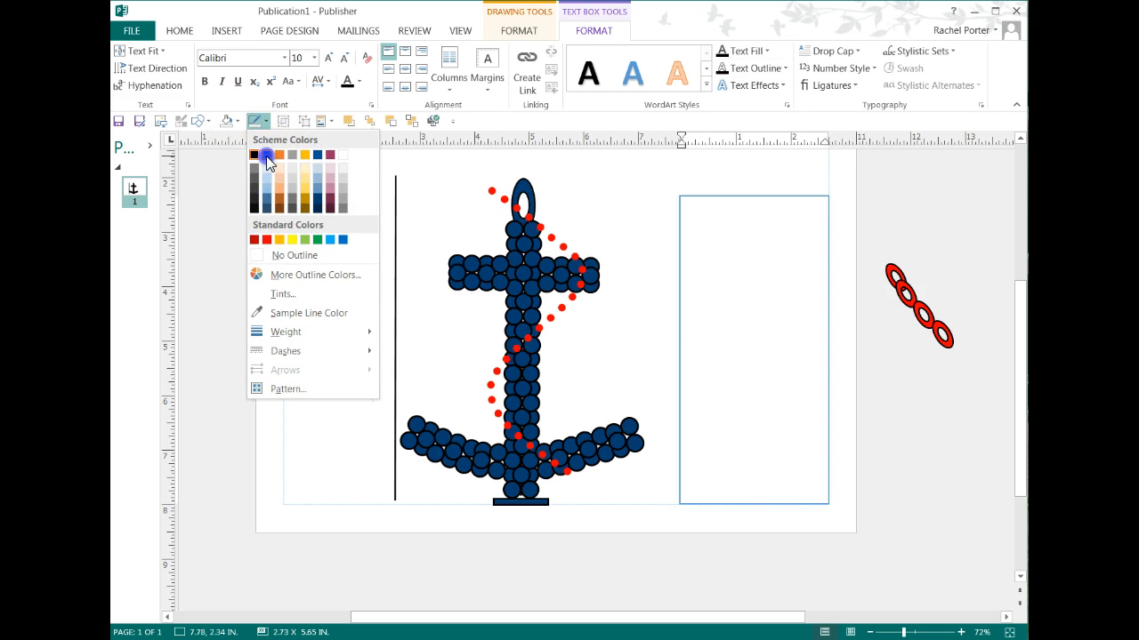
left_click(265, 156)
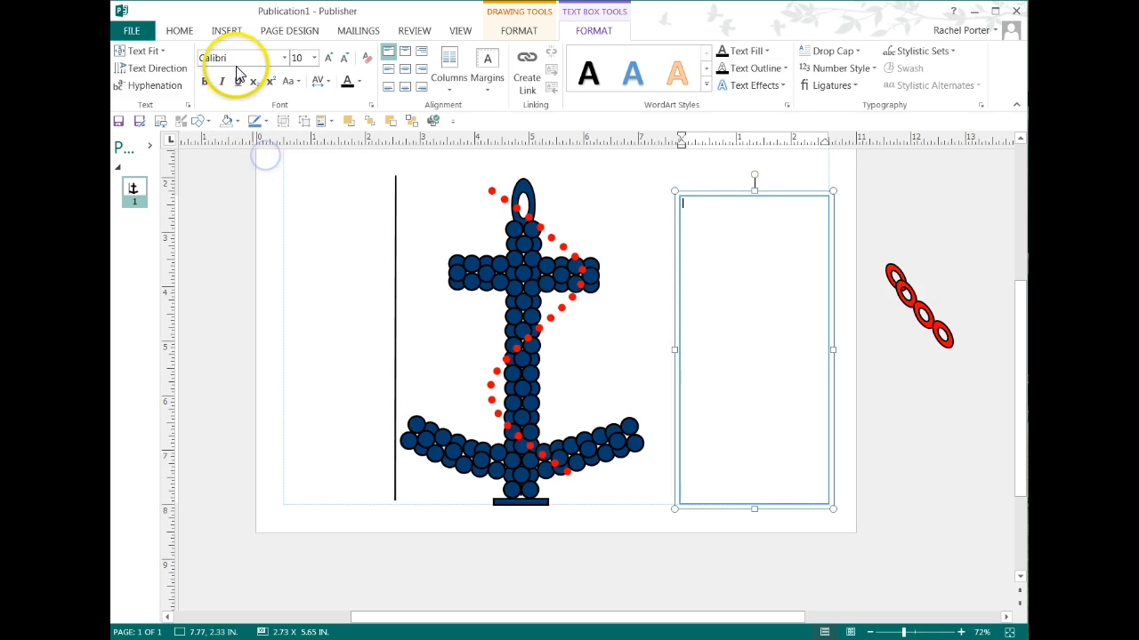
left_click(327, 59)
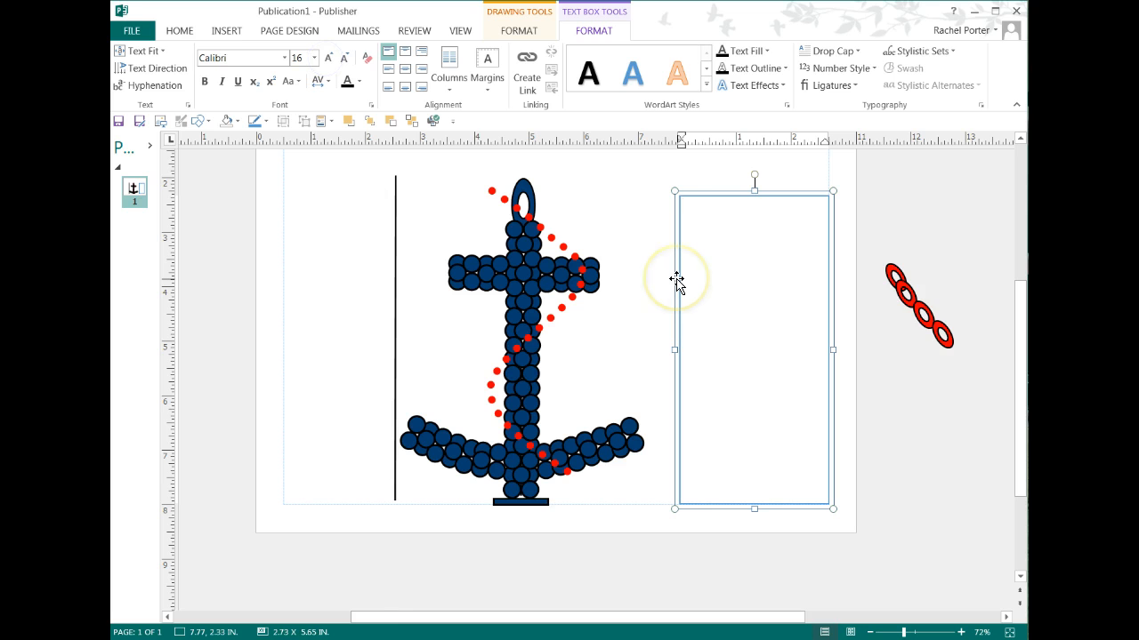
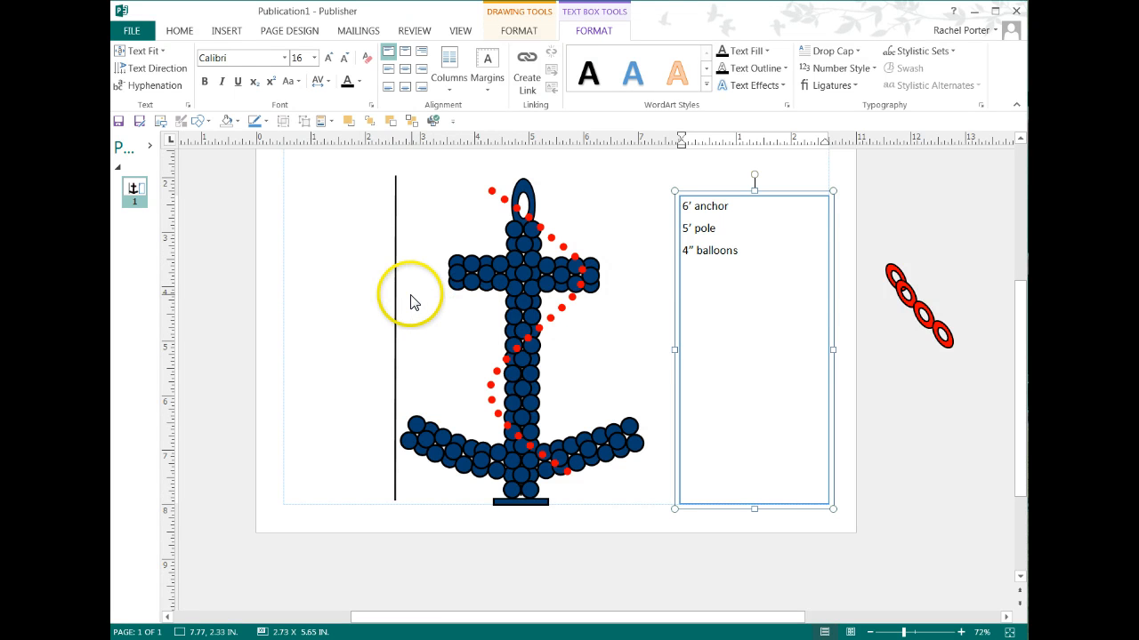
Move the vertical line to the page's left margin and the notes text box off the page to the right.
left_click_drag(394, 280, 282, 282)
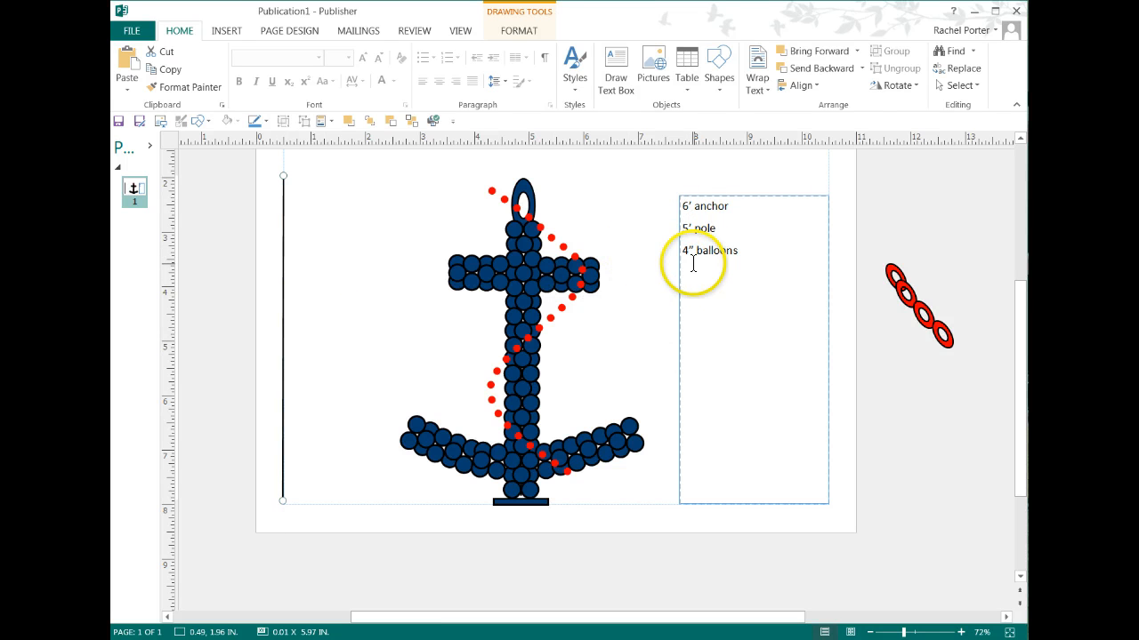
left_click_drag(695, 197, 883, 199)
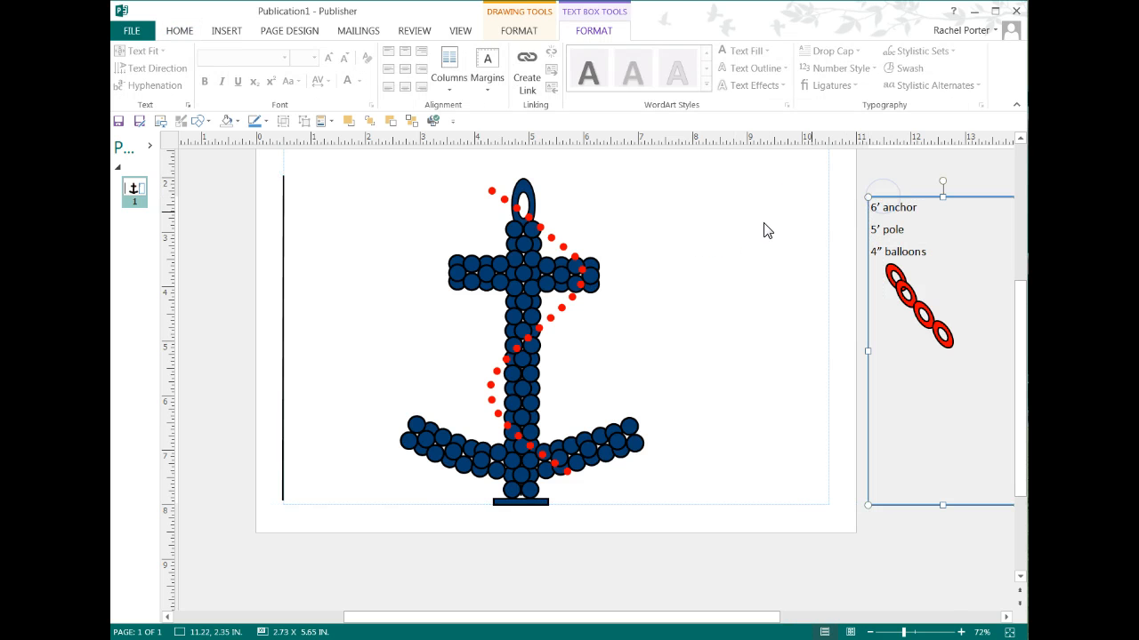
Group all the anchor parts with the red dotted curve and lock the group's aspect ratio.
scroll(686, 459, "up", 1)
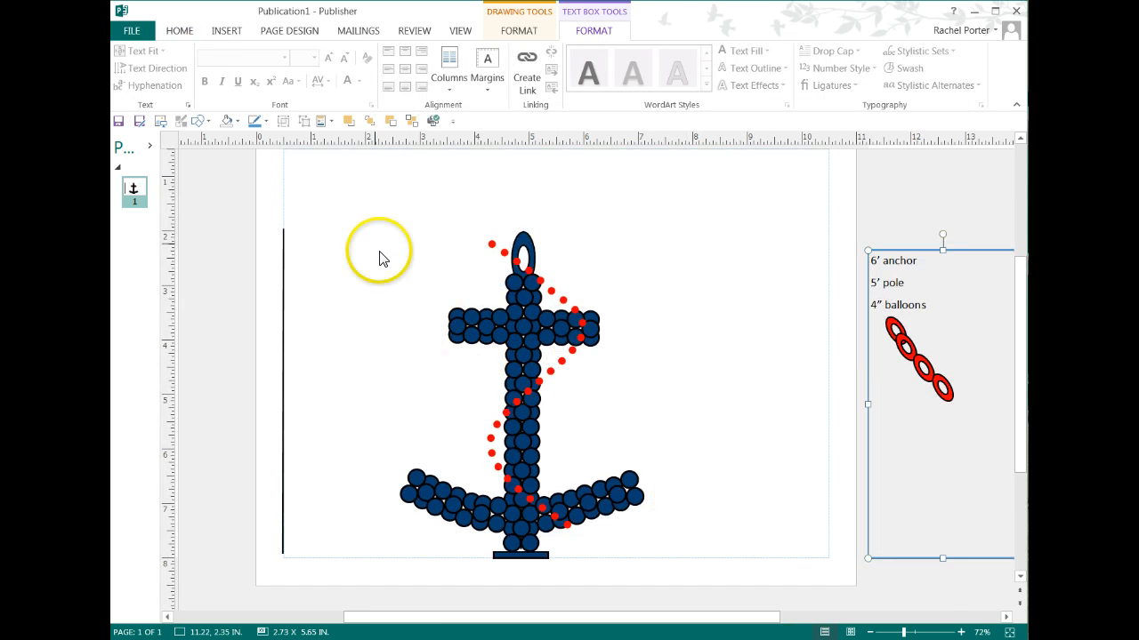
left_click_drag(358, 174, 721, 585)
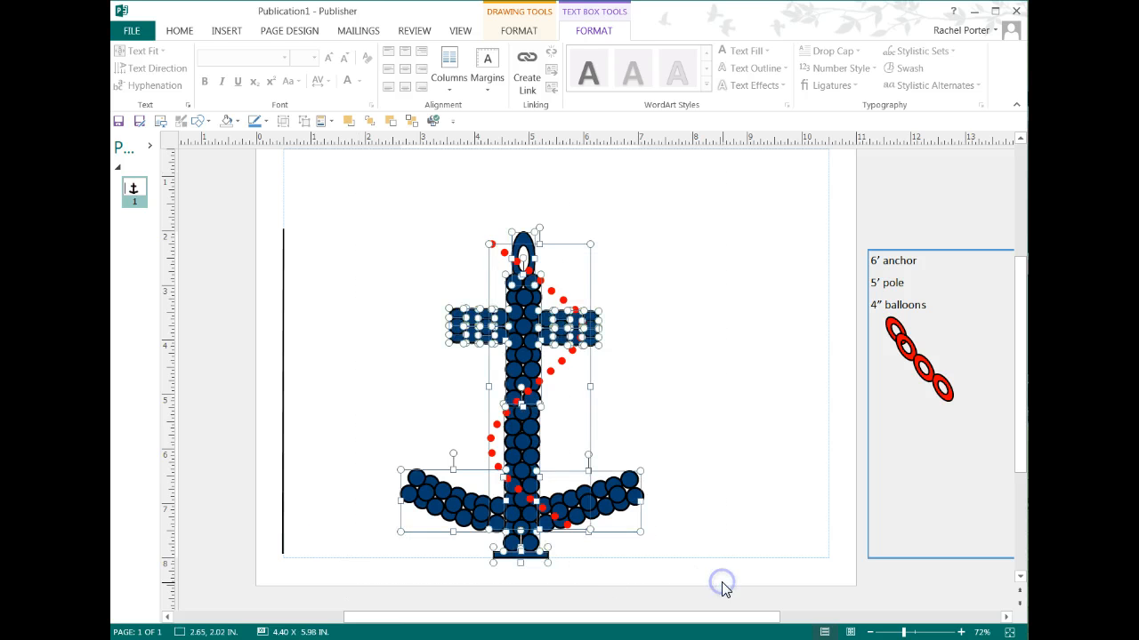
left_click(283, 121)
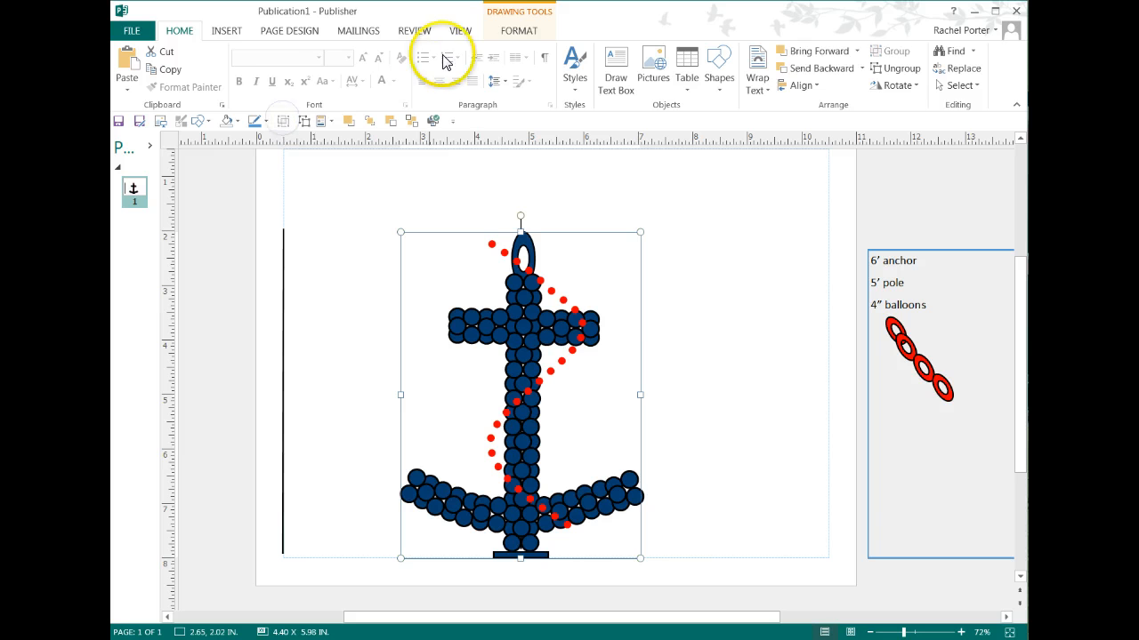
left_click(503, 34)
left_click(932, 105)
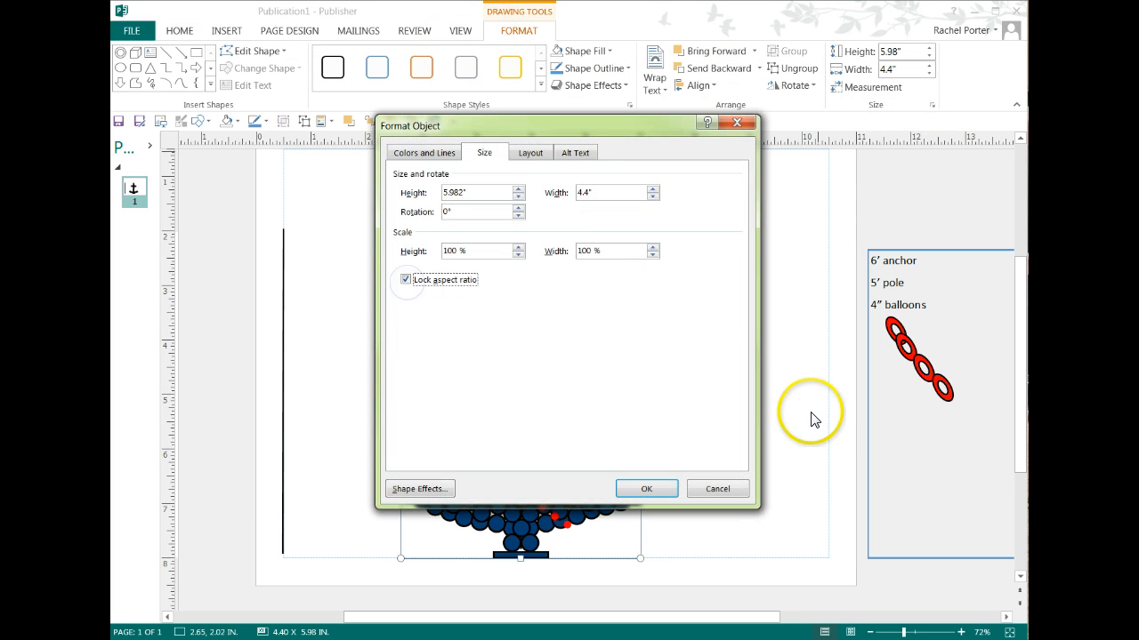
left_click(647, 488)
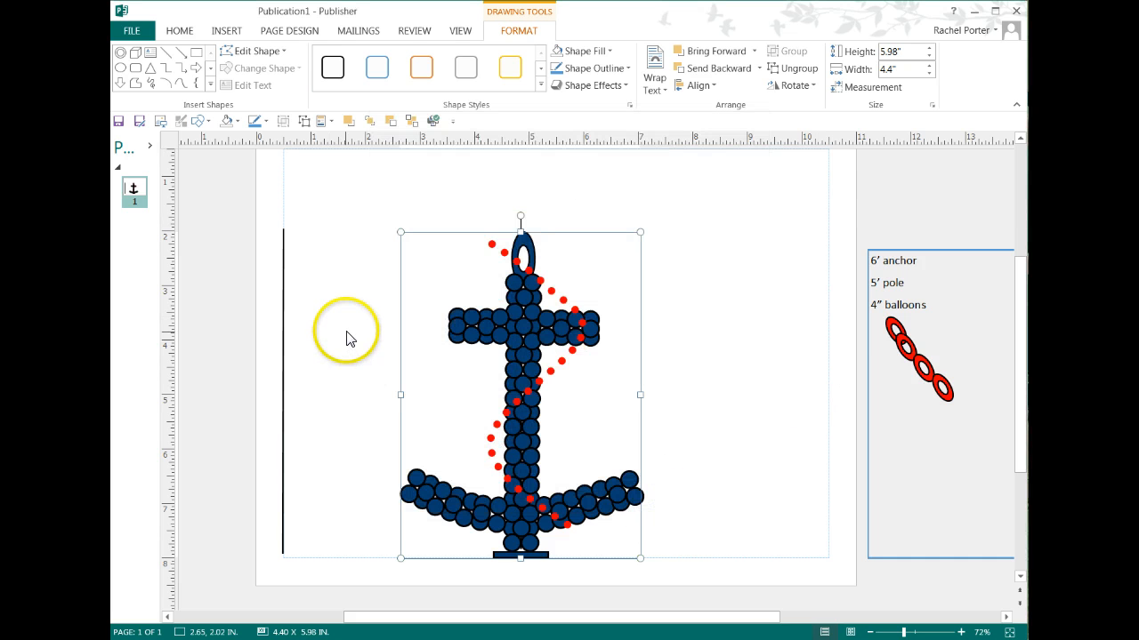
Enlarge the grouped anchor to about 5.34 × 7.26 in and change the page orientation to portrait.
left_click_drag(400, 232, 348, 161)
left_click(348, 286)
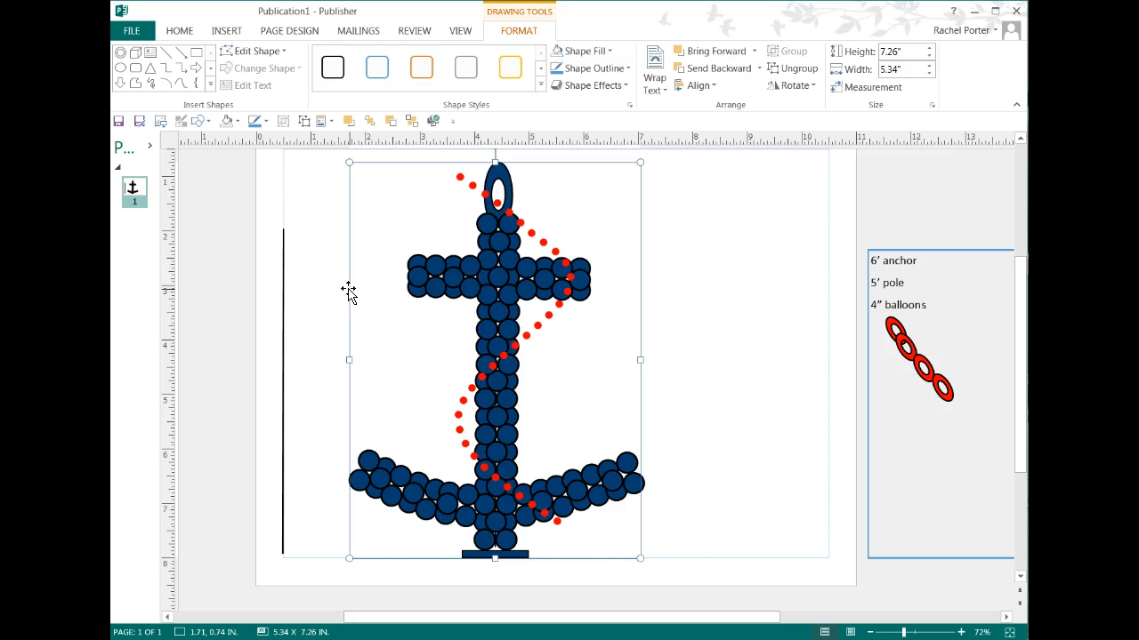
left_click(276, 30)
left_click(252, 60)
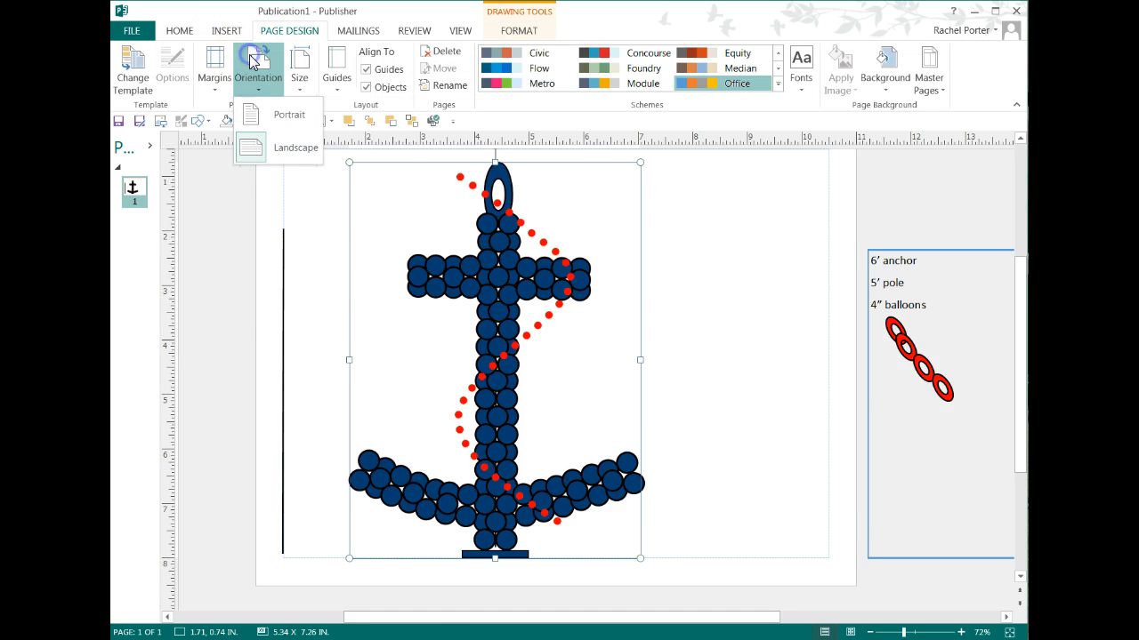
left_click(258, 115)
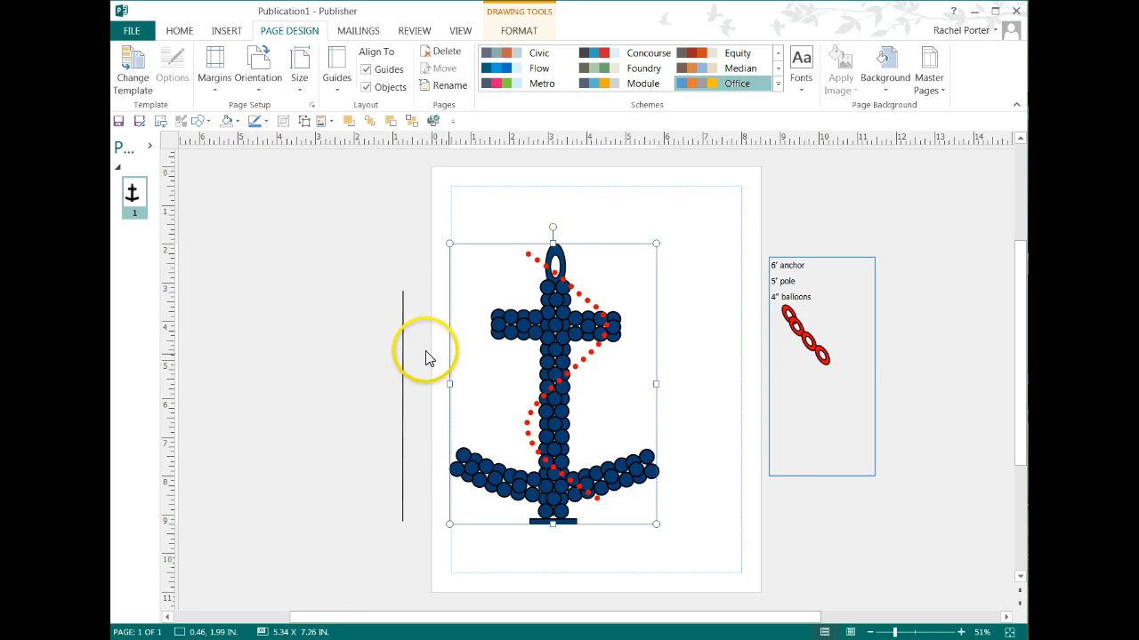
Reposition the anchor group and enlarge it to about 7.36 × 10 in so it fills the page margins.
left_click_drag(554, 401, 632, 444)
left_click_drag(527, 290, 452, 187)
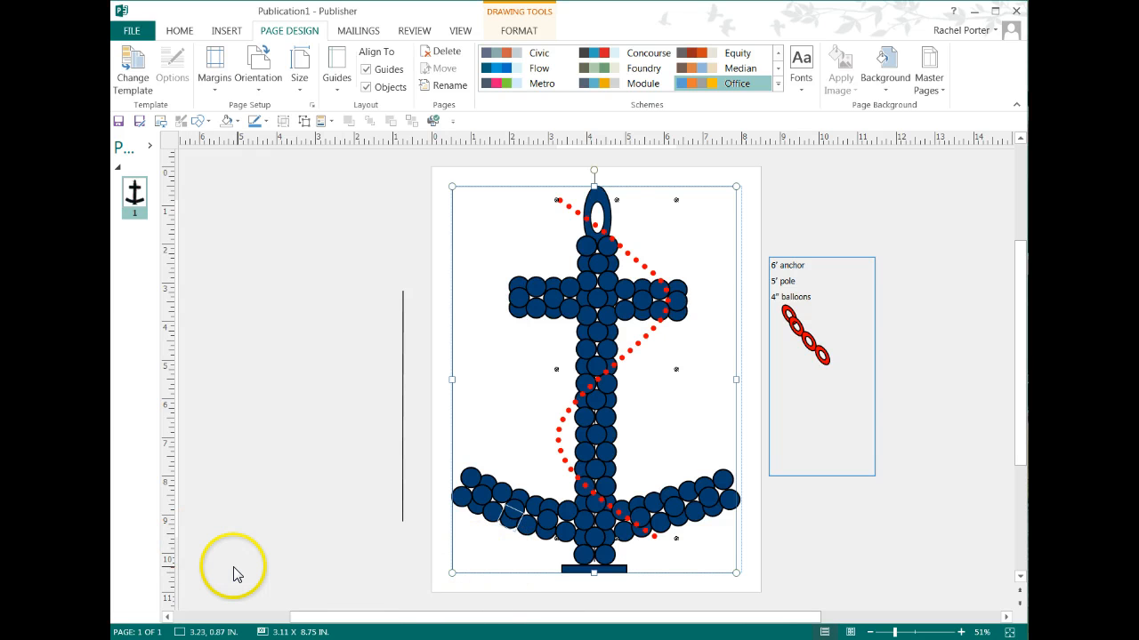
left_click(526, 555)
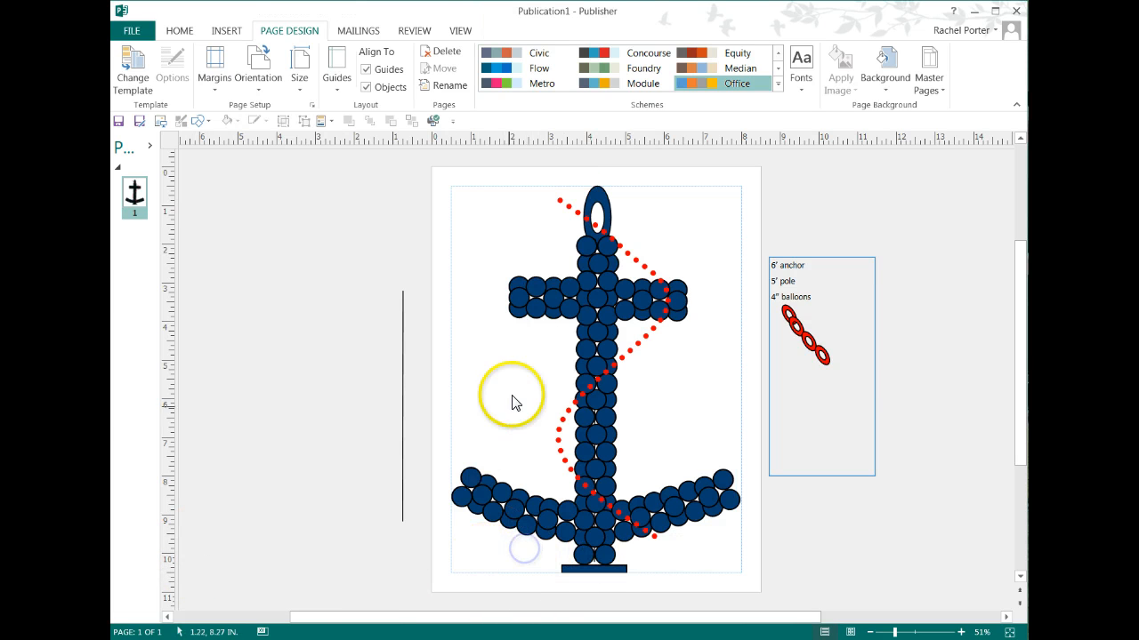
Ungroup the enlarged anchor into its separate parts.
left_click(515, 295)
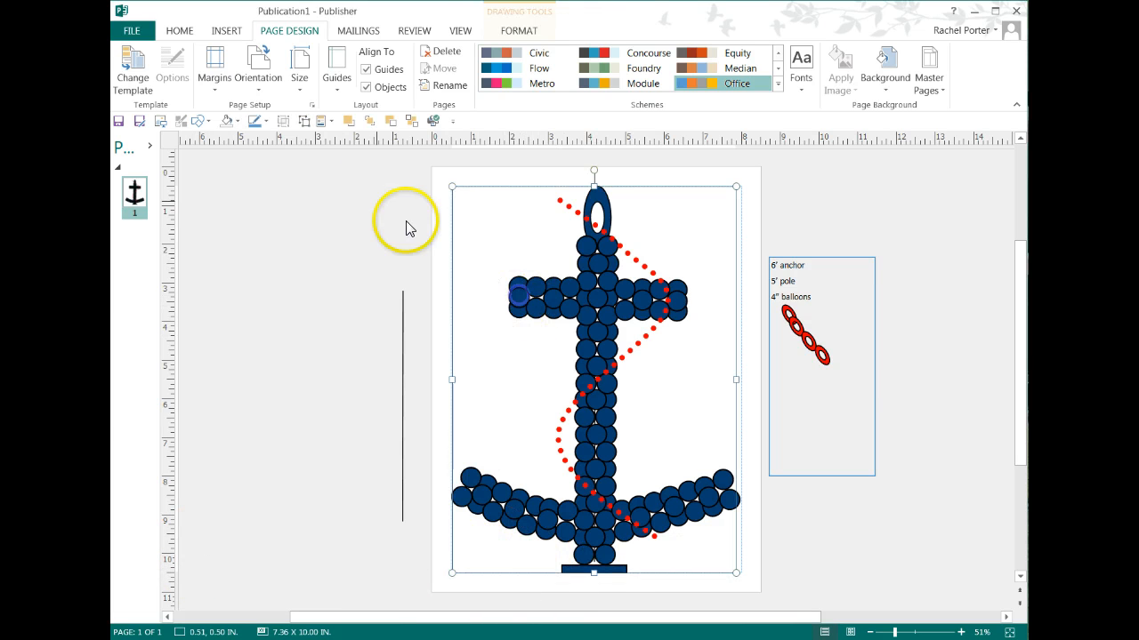
left_click(304, 121)
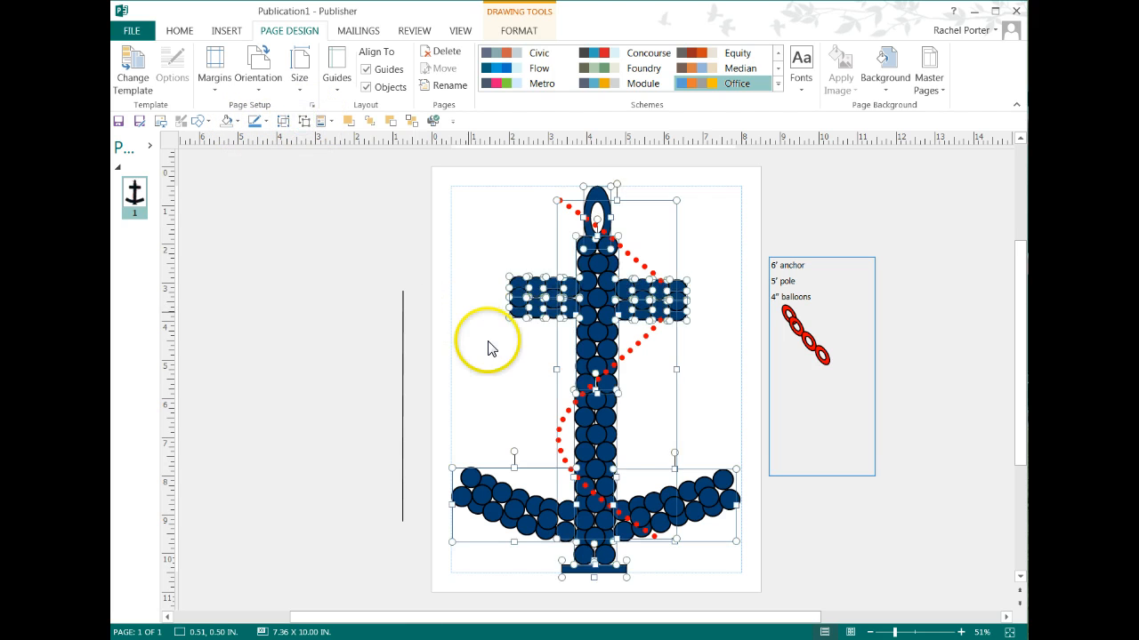
left_click(507, 374)
Check the height and width of the circle at the crossbar's left end.
left_click(516, 299)
left_click(508, 319)
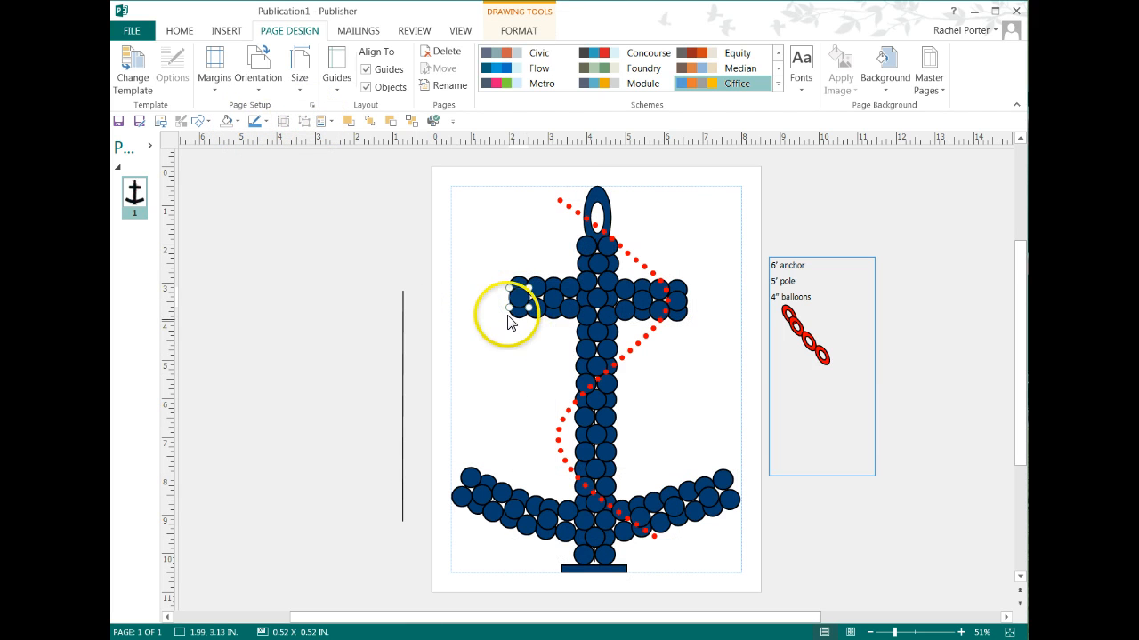
left_click(517, 30)
left_click(912, 70)
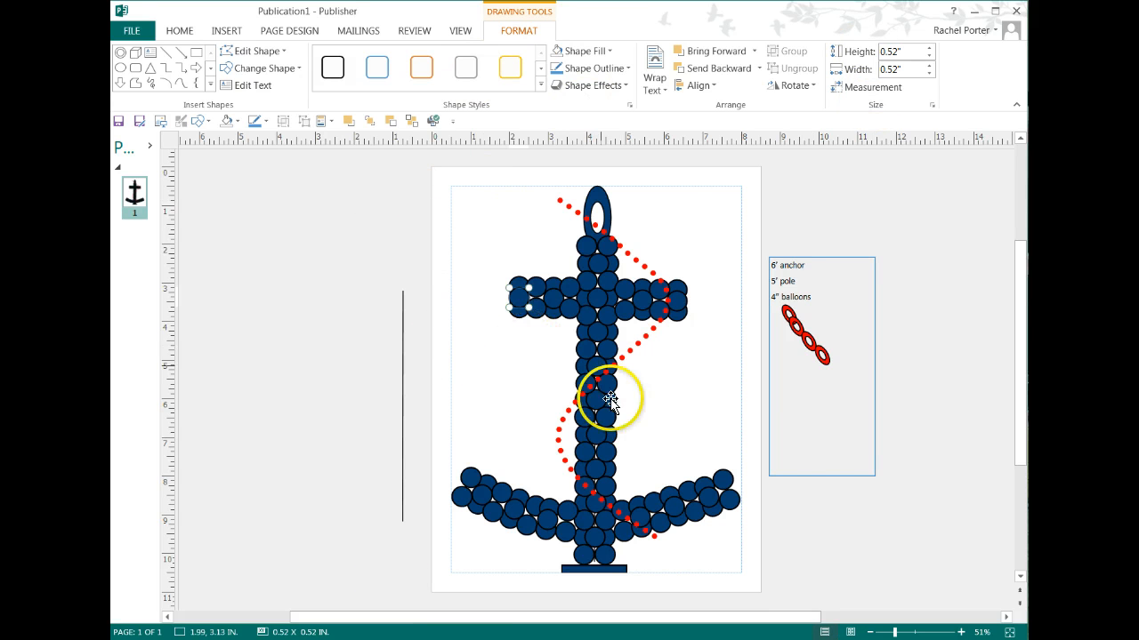
left_click(338, 405)
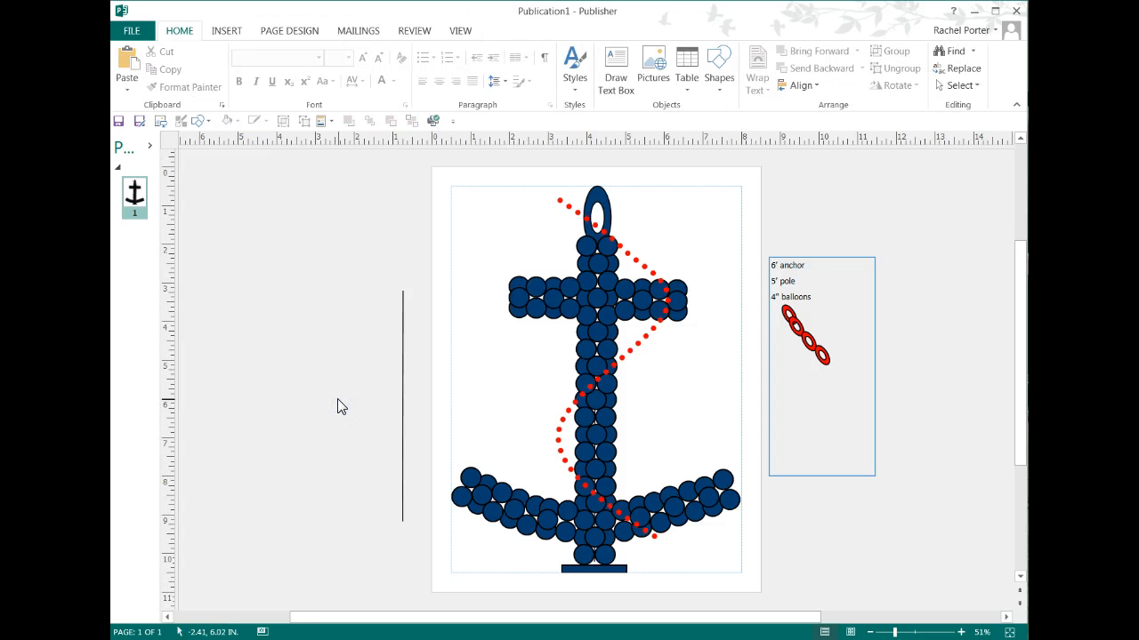